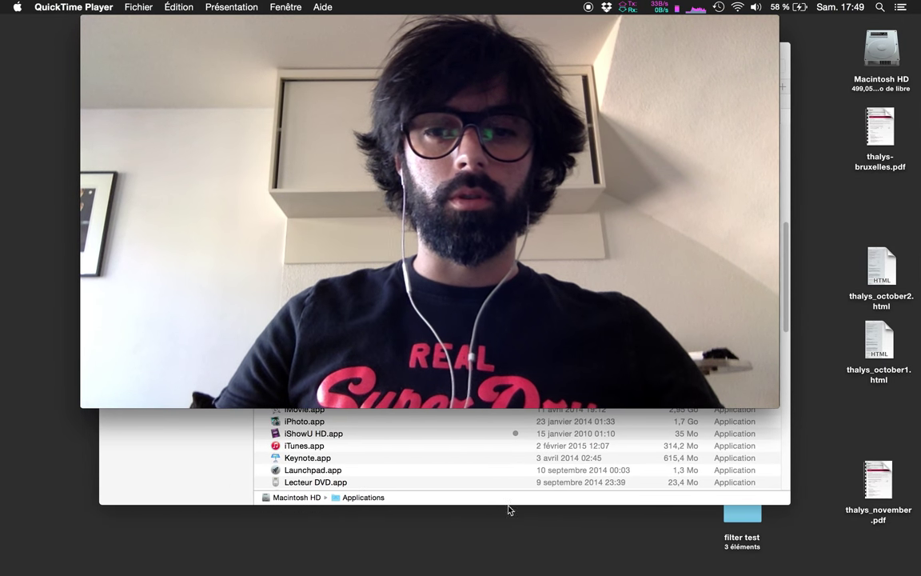
Show the package contents of Blender.app from the gooseberry-blender-2.74 folder in Applications.
click(787, 309)
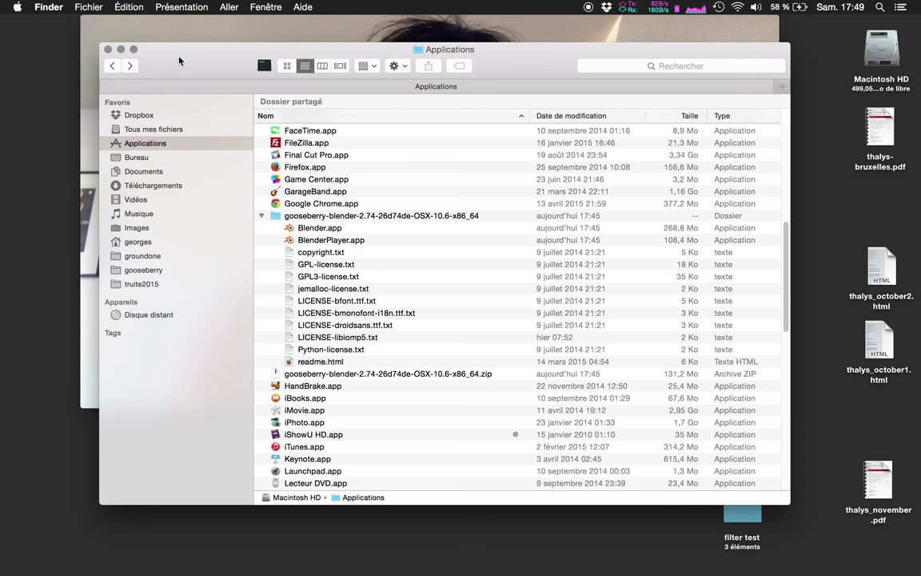
click(255, 25)
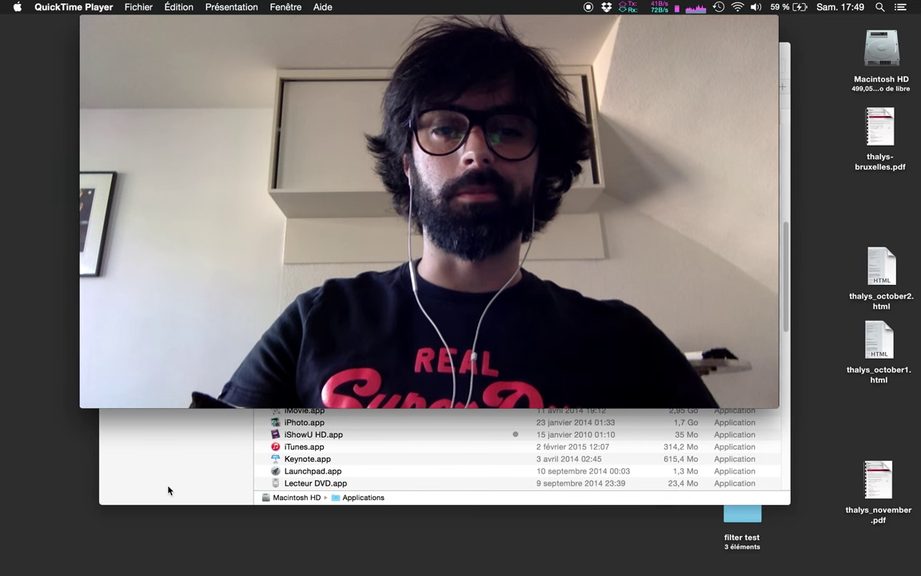
click(169, 484)
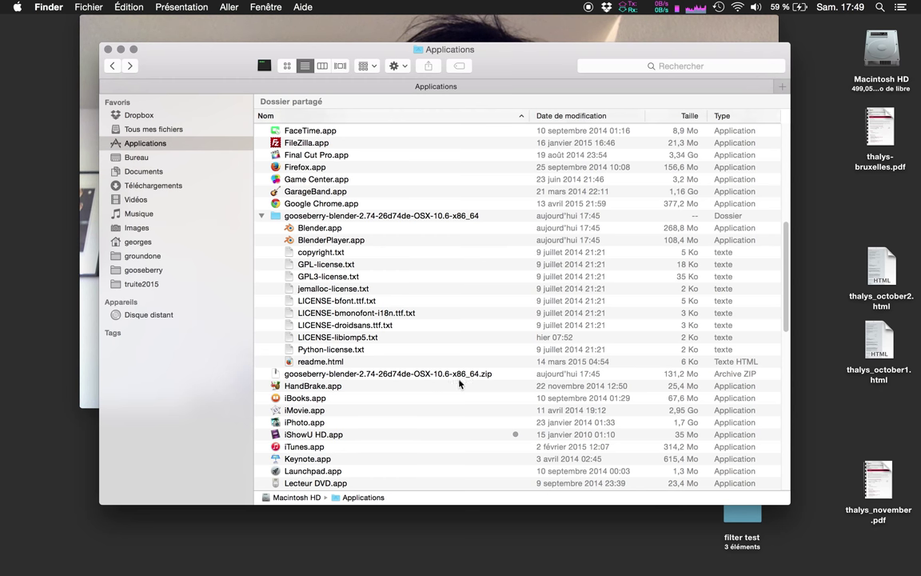
click(281, 219)
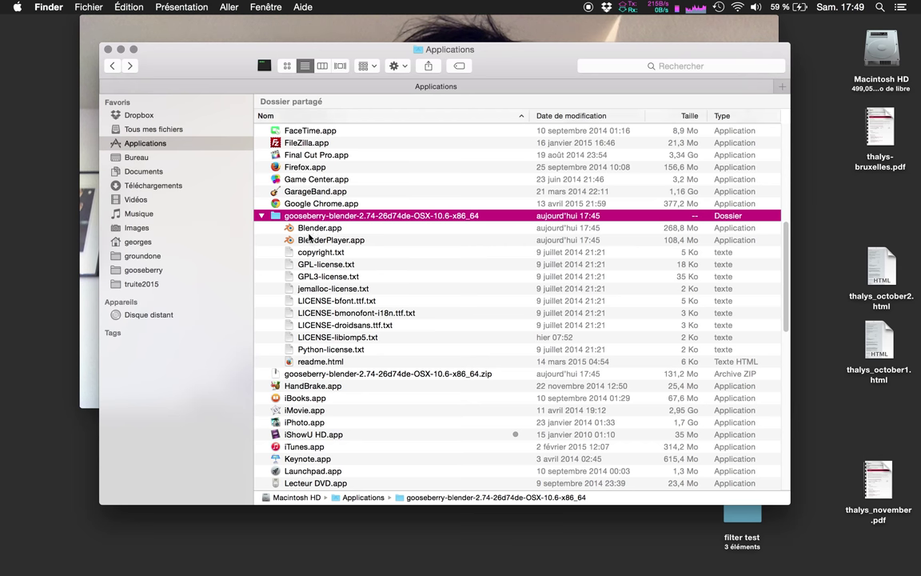
mouse_move(337, 45)
mouse_down()
mouse_move(292, 387)
mouse_move(329, 201)
mouse_move(345, 45)
mouse_up()
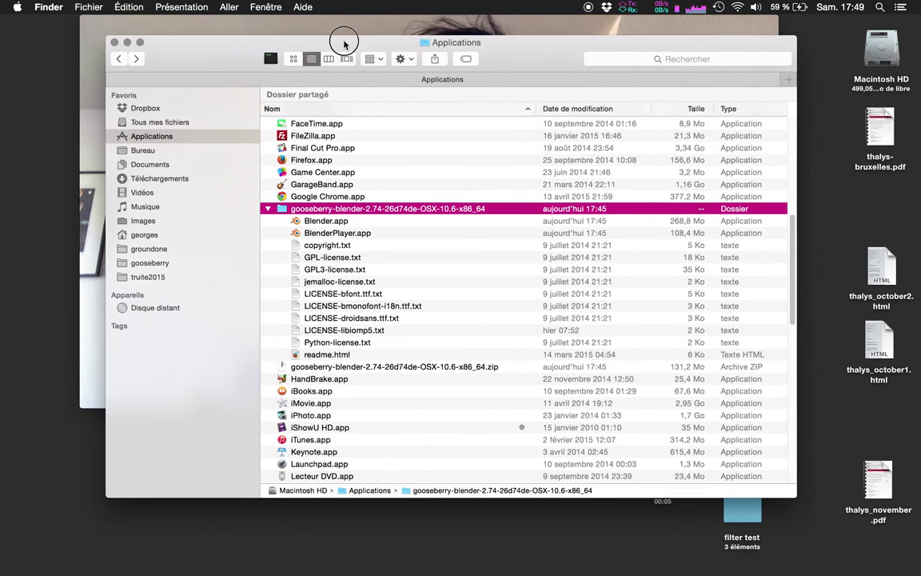
right_click(323, 224)
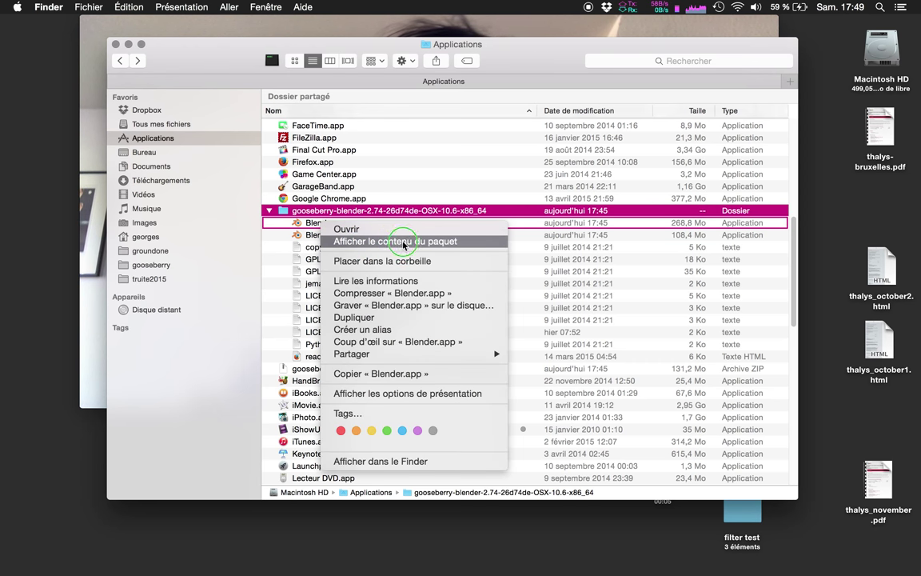
click(464, 241)
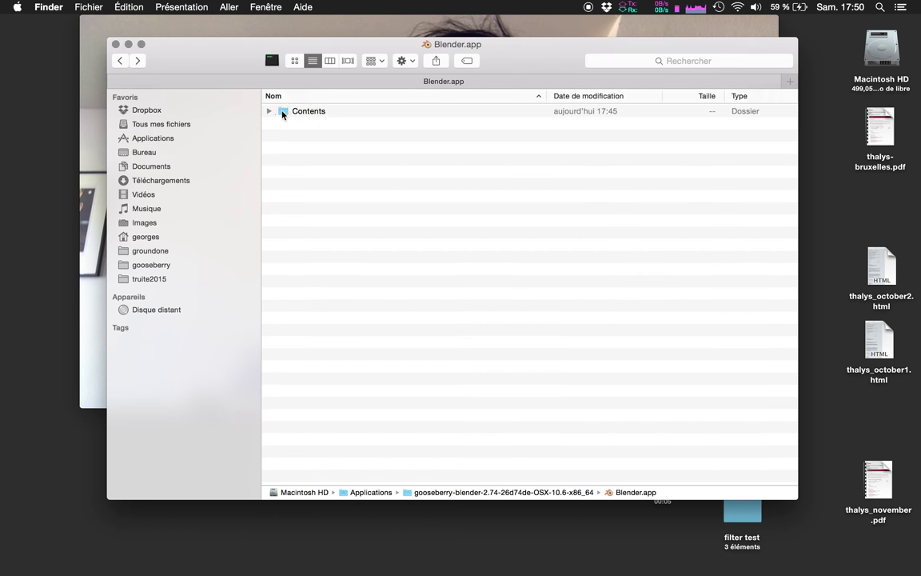
Expand Contents and MacOS in the package and add the blender executable to the Finder toolbar as a shortcut.
click(269, 111)
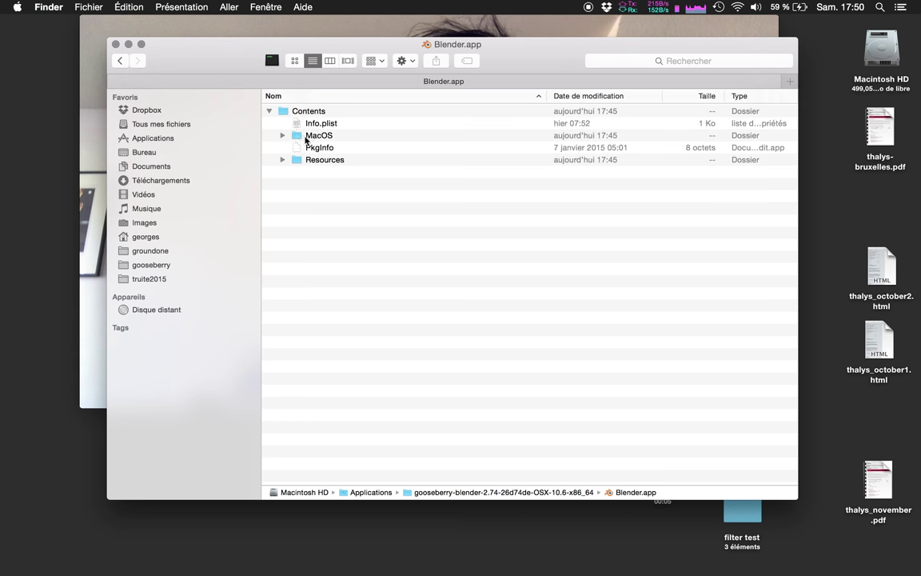
click(282, 136)
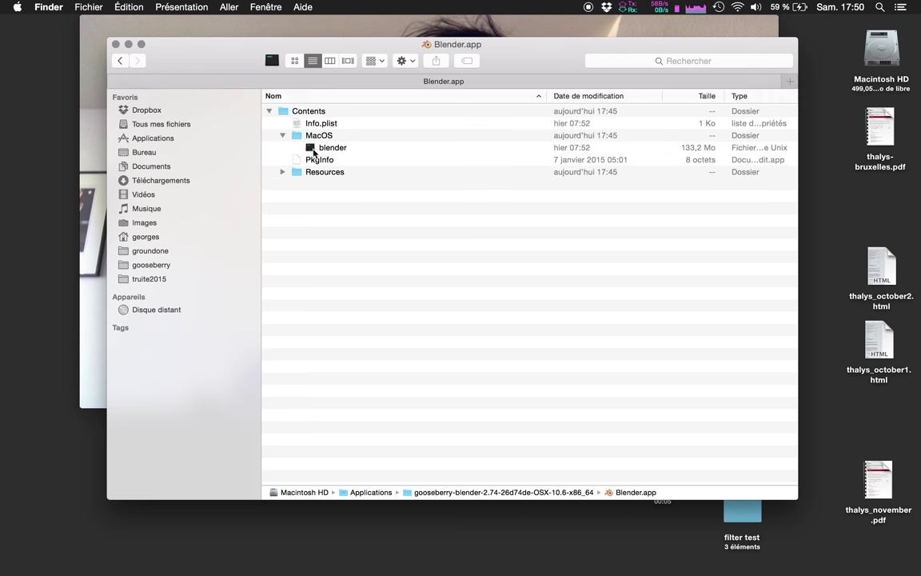
click(315, 150)
drag(375, 47, 376, 276)
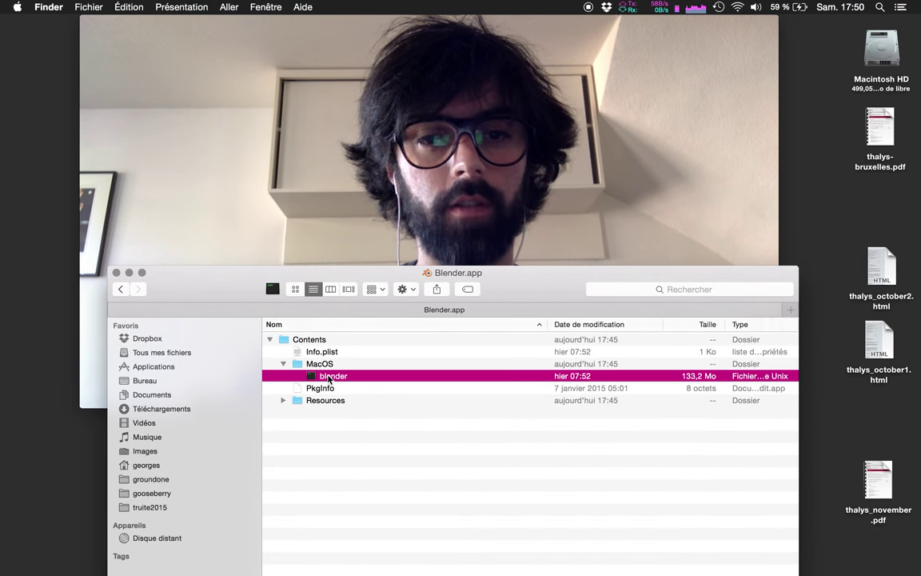
drag(328, 377, 495, 290)
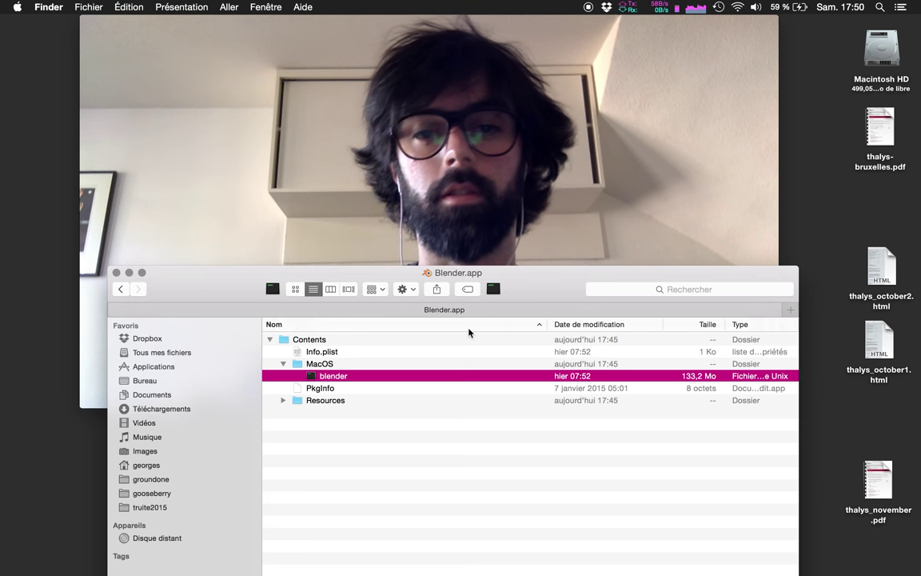
Launch the blender Unix executable from the MacOS folder and move the security dialog lower.
key(super+o)
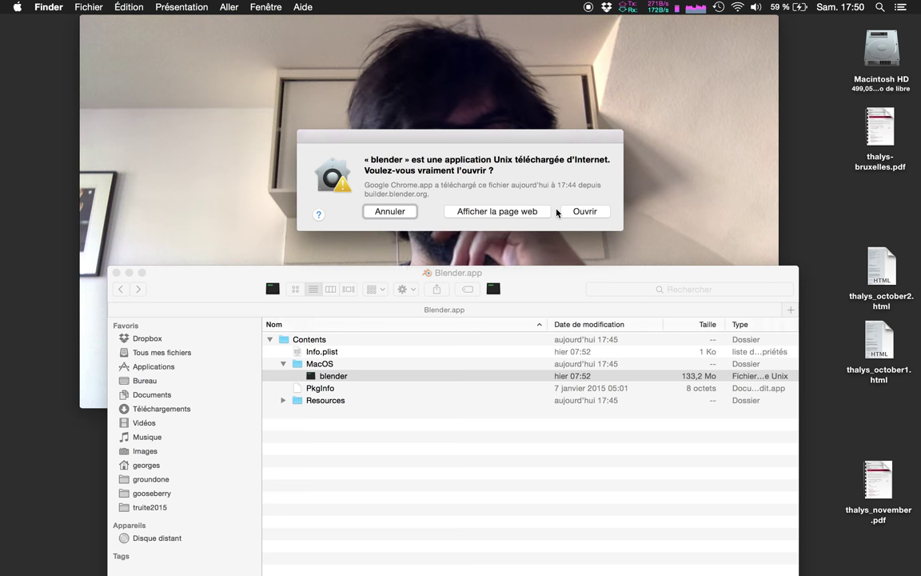
drag(539, 140, 564, 246)
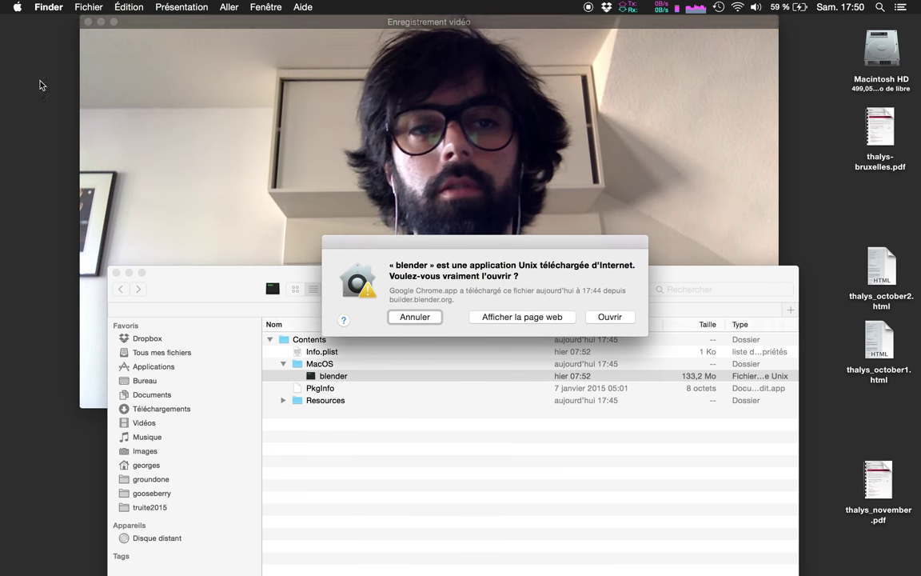
Look through System Preferences, including the Extensions settings, and close the preferences window.
click(16, 7)
click(13, 4)
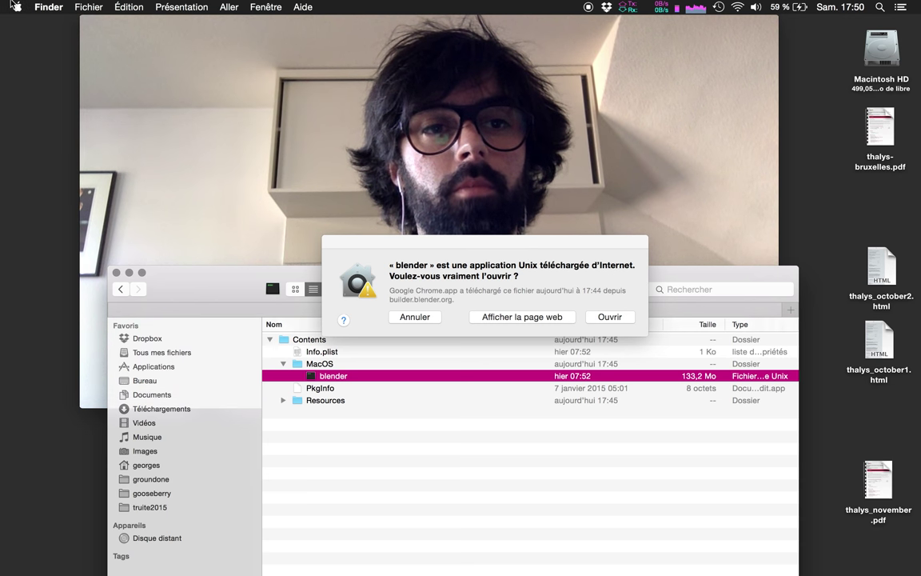
drag(16, 6, 237, 172)
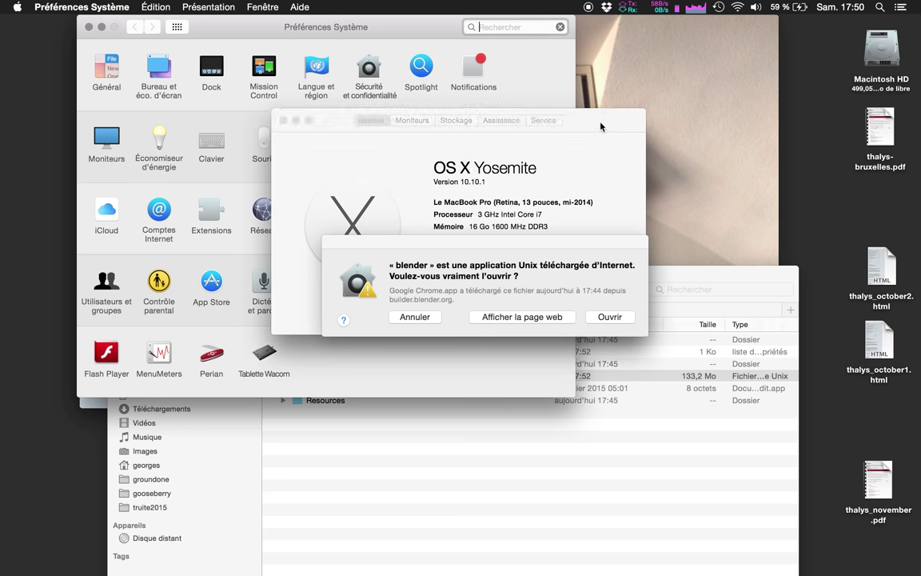
click(256, 32)
drag(257, 32, 180, 99)
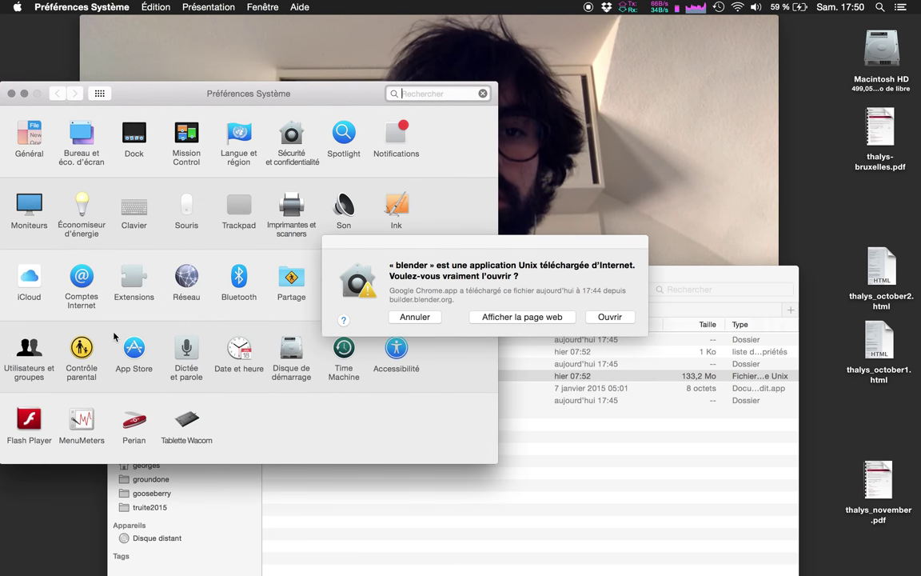
drag(331, 285, 511, 303)
click(128, 287)
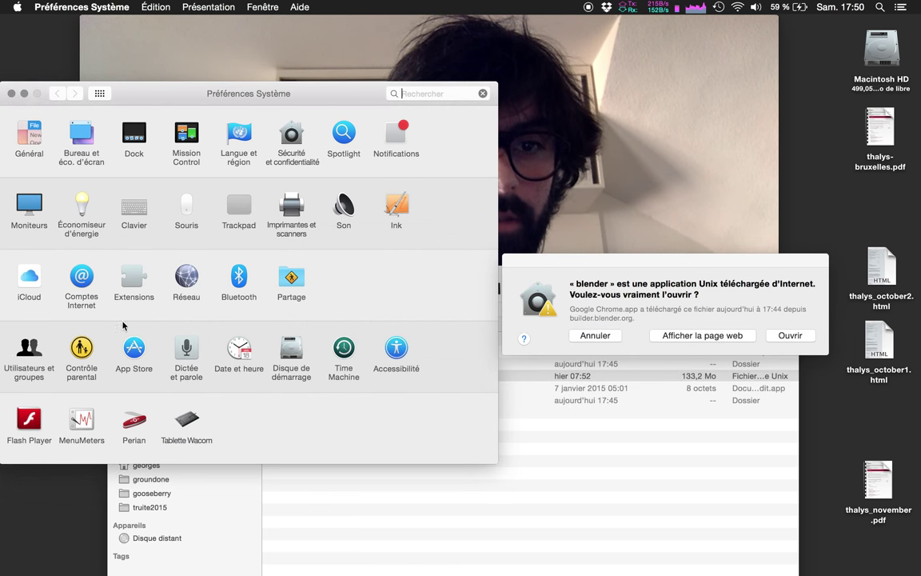
click(128, 286)
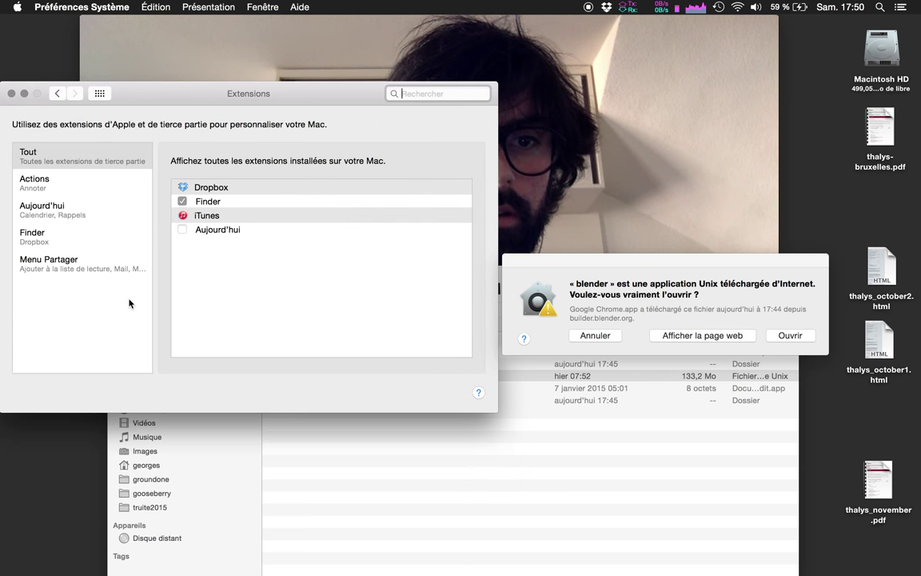
click(56, 94)
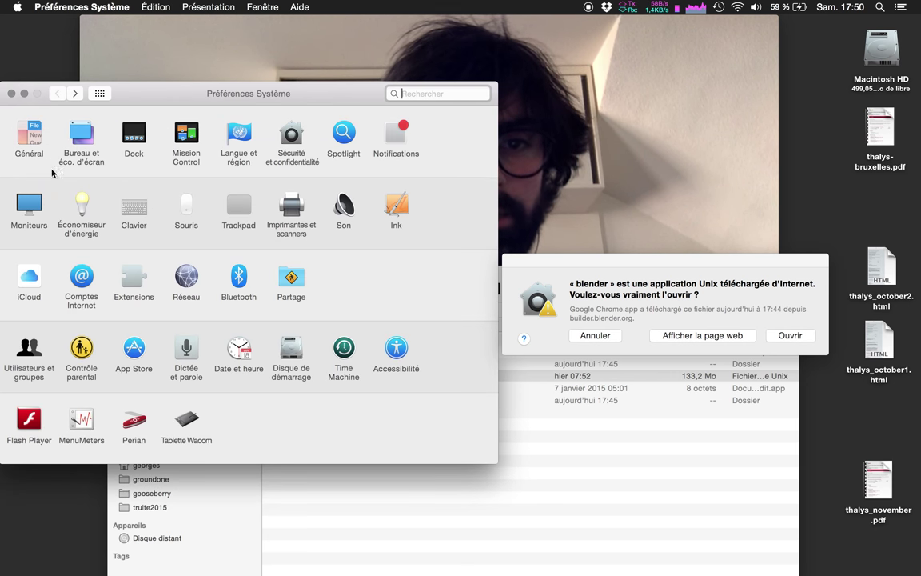
click(11, 93)
Approve opening the downloaded blender application and dismiss Blender's splash screen.
drag(611, 263, 544, 264)
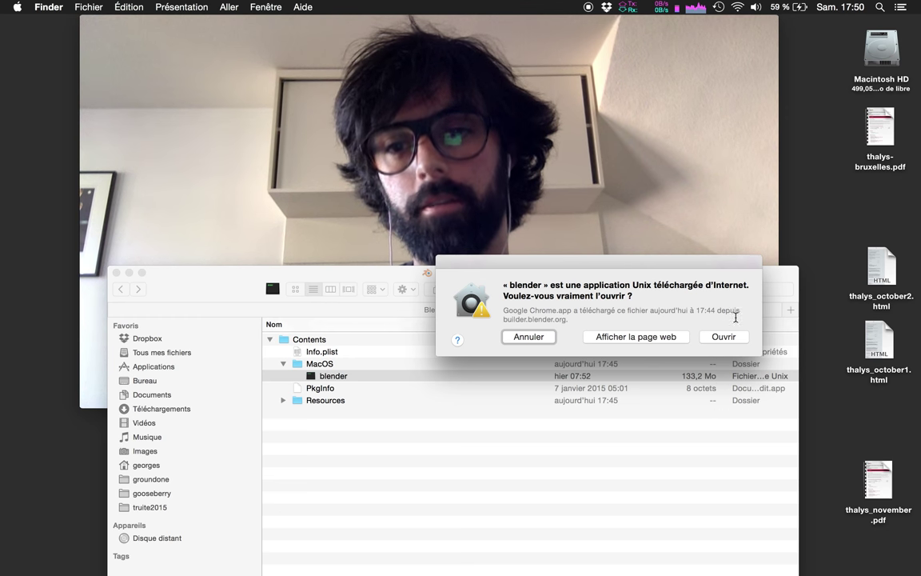
click(715, 336)
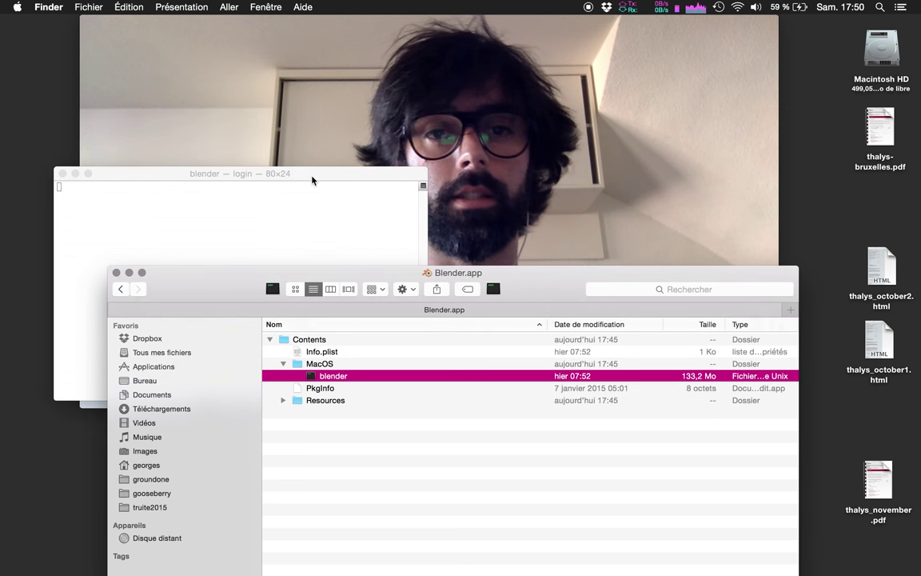
drag(314, 177, 445, 115)
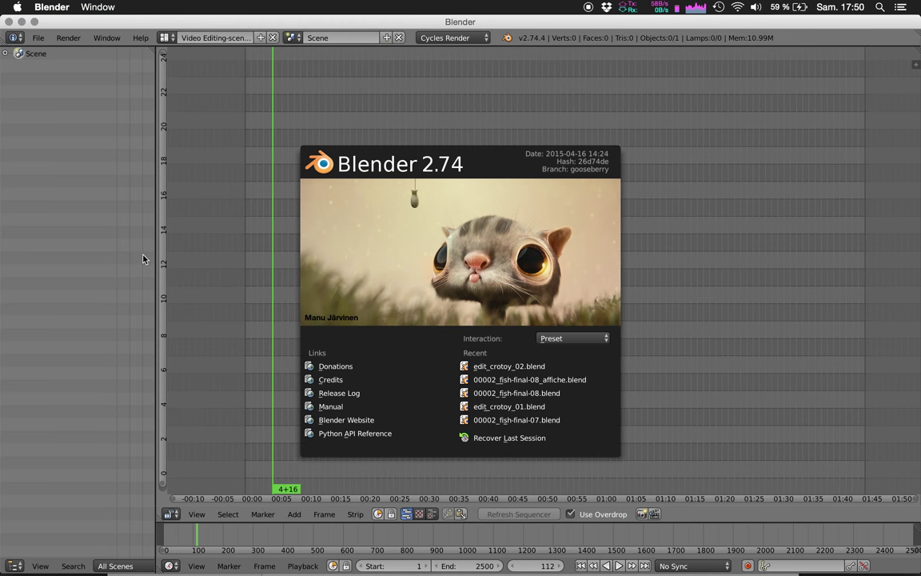
click(211, 454)
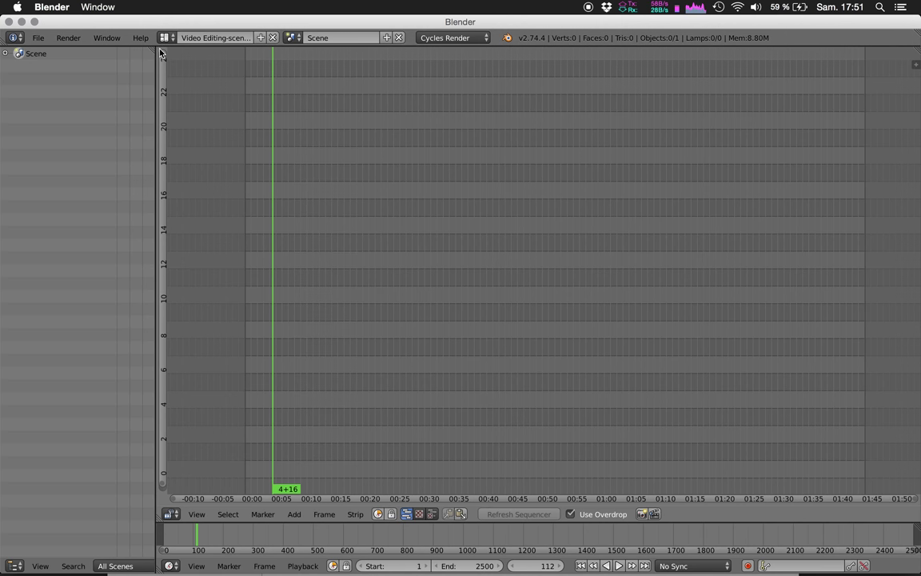
key(super+Tab)
key(super+Tab)
key(super+Tab)
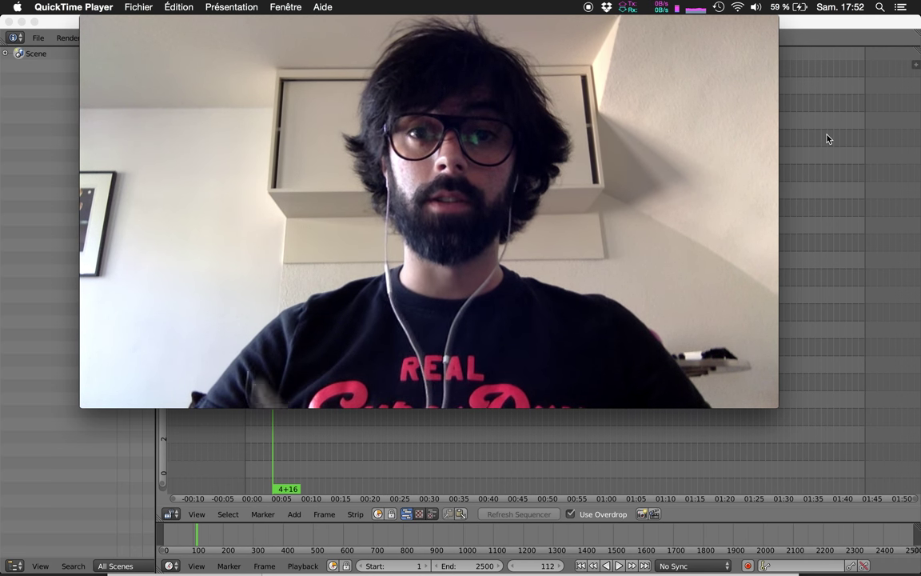
click(380, 498)
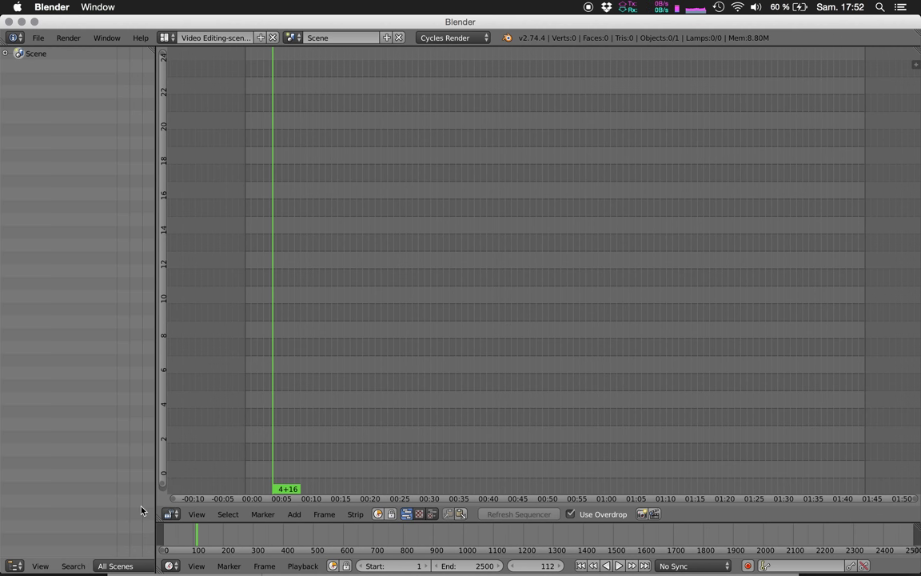
Switch to the Video Editing-bin screen layout and browse to the Desktop/Edit_tutorial/shooting footage folder.
click(170, 38)
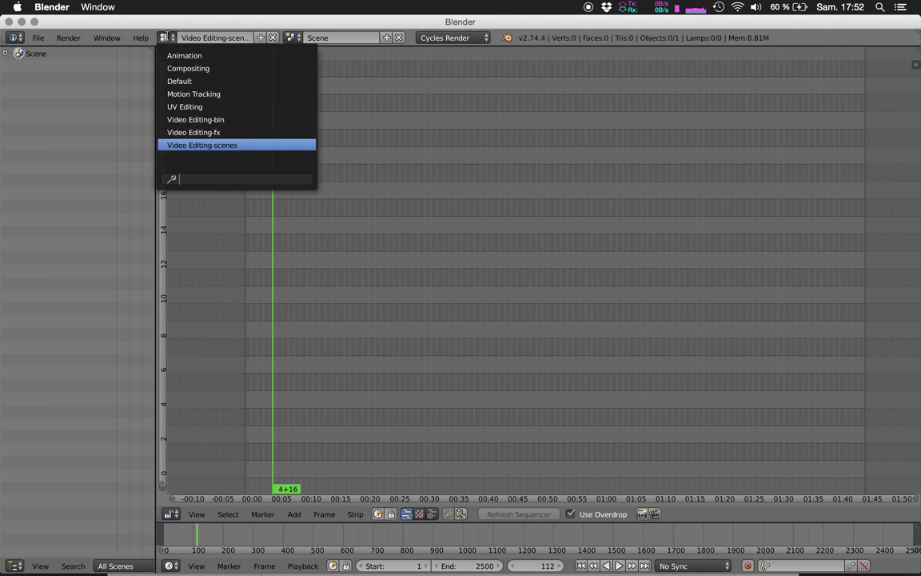
click(182, 121)
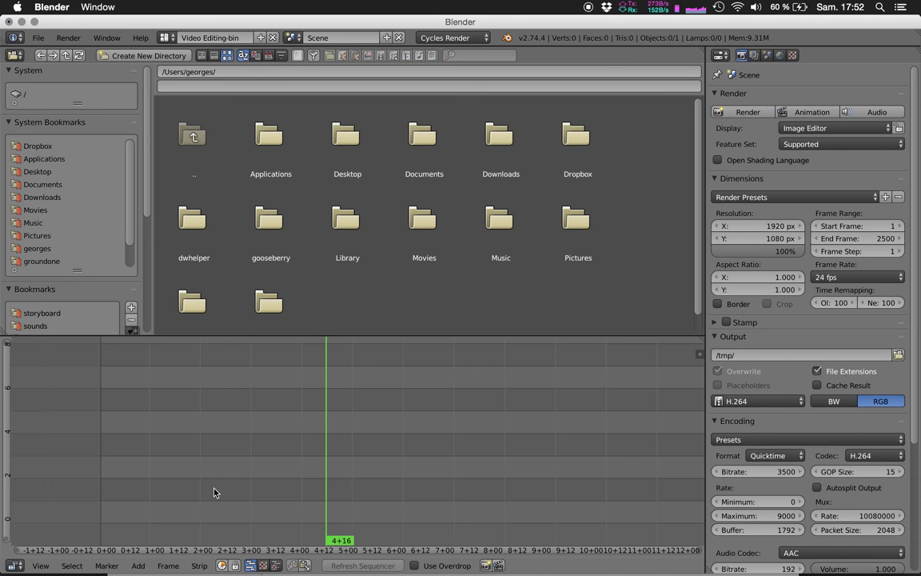
click(42, 171)
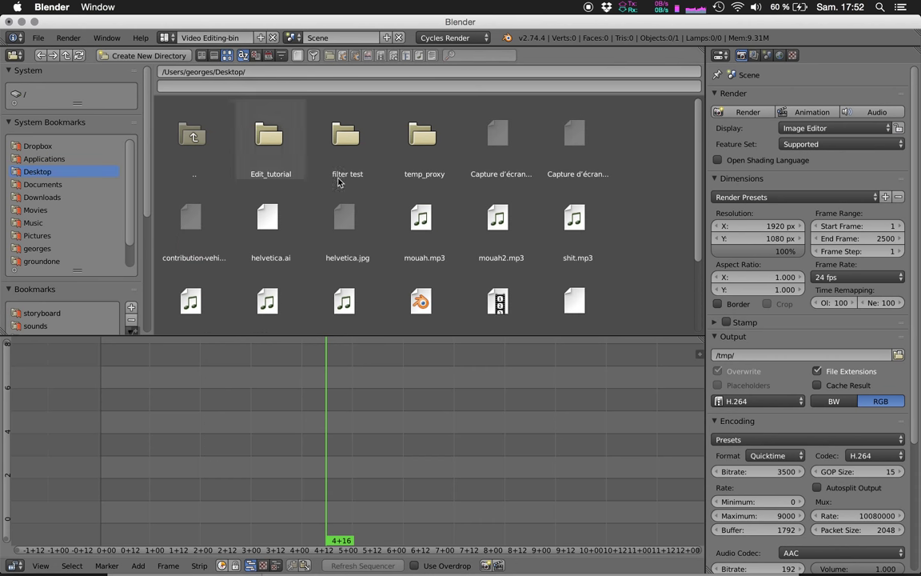
click(266, 141)
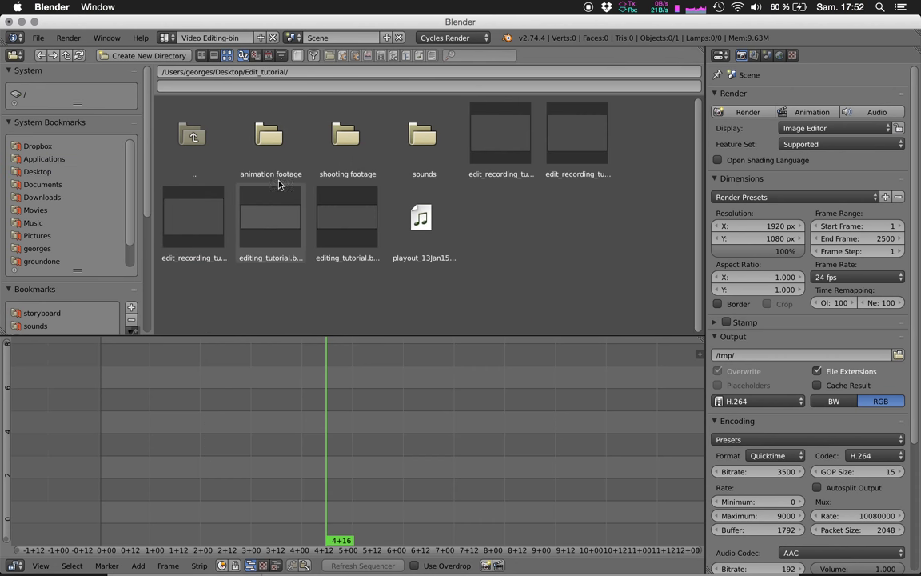
click(345, 136)
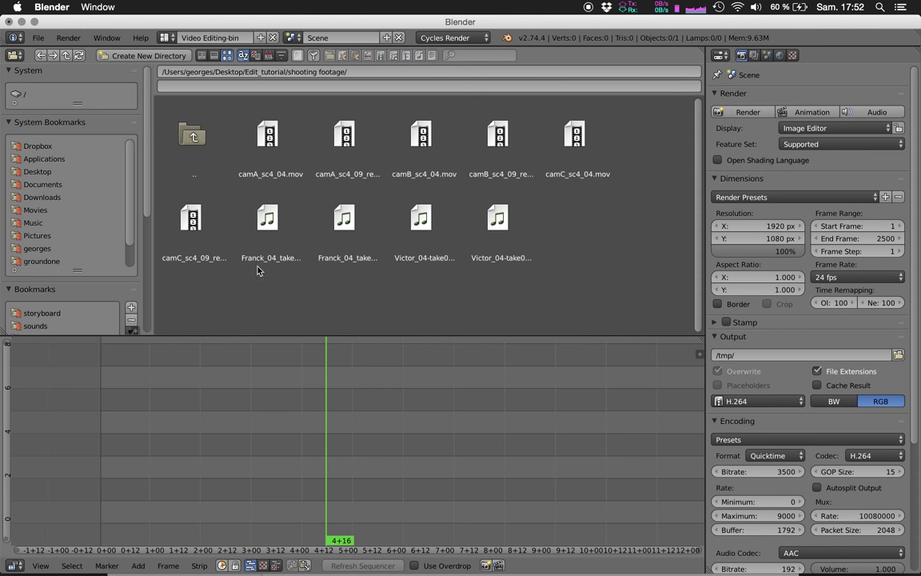
Select the clips camA_sc4_04.mov, camA_sc4_09_ref.mov and camB_sc4_04.mov one after another to view their thumbnails.
click(244, 120)
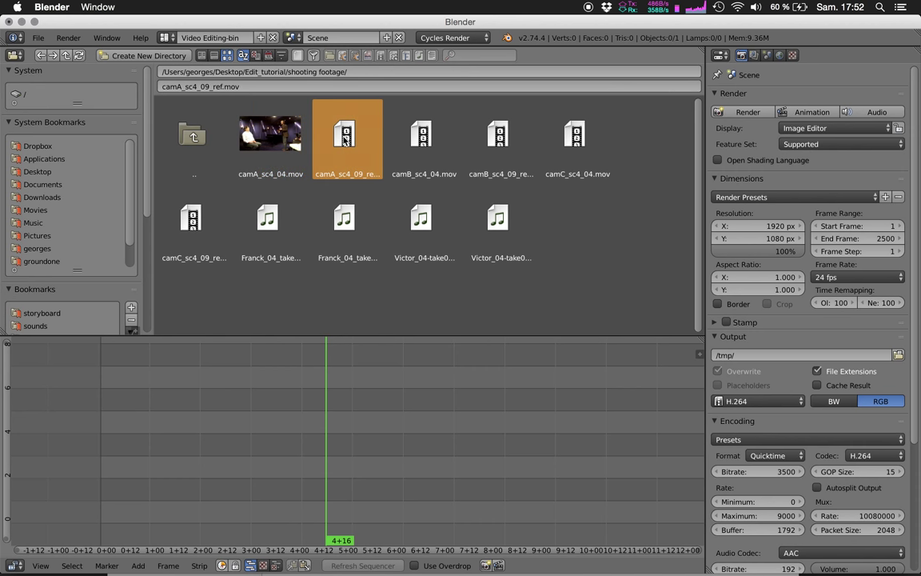
click(344, 134)
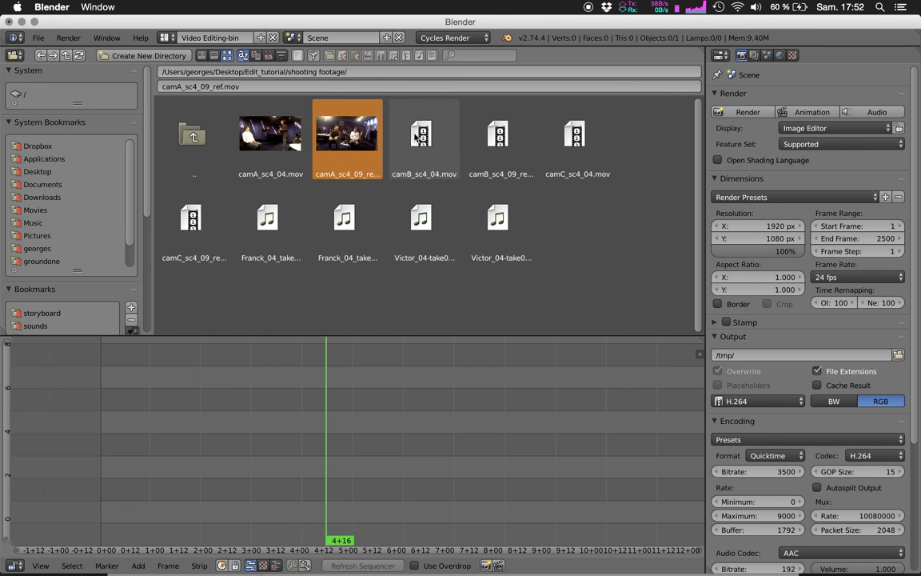
click(436, 128)
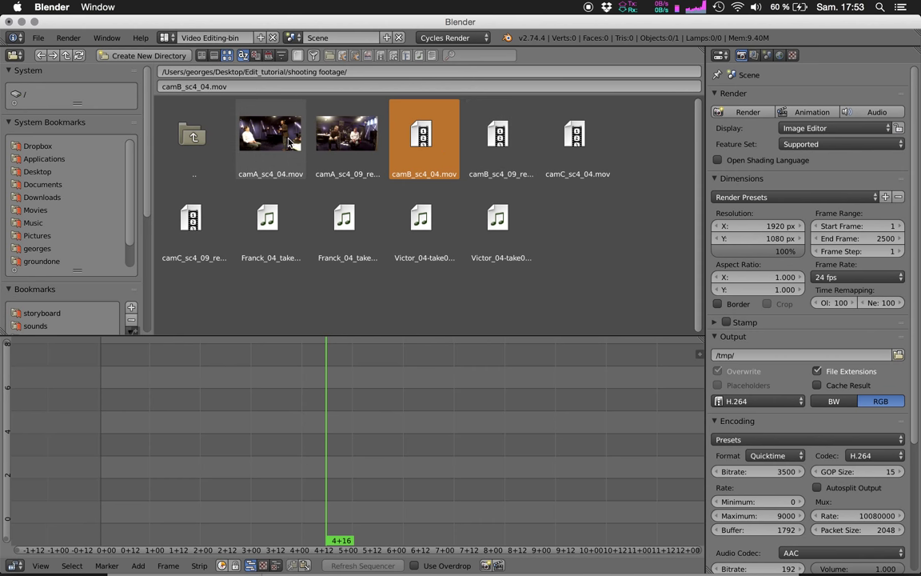
Sort the footage files by size and return to alphabetical order.
click(282, 55)
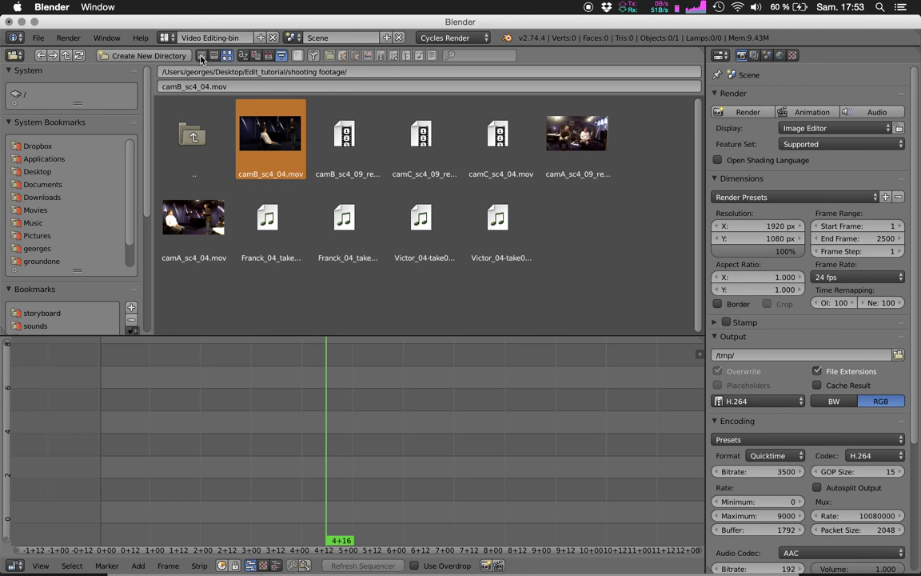
click(243, 55)
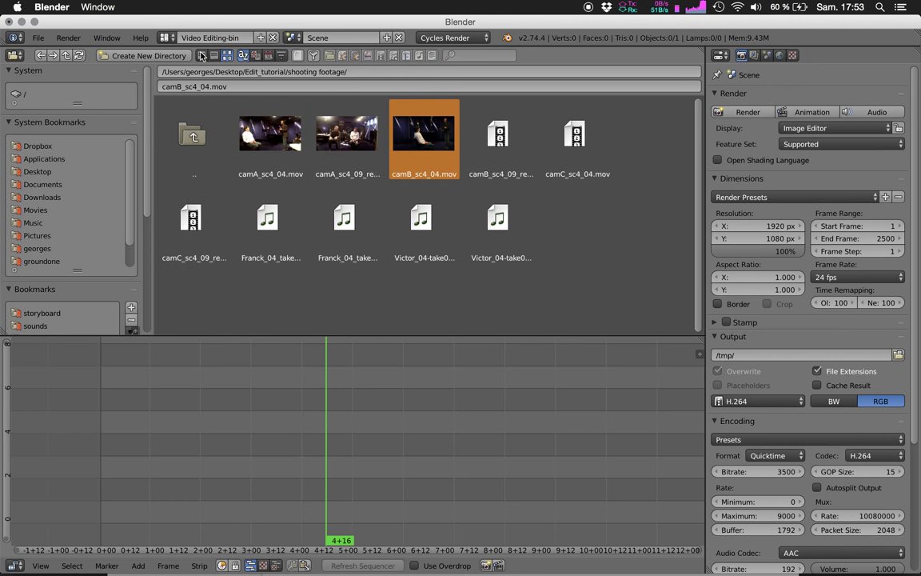
Show the footage files as a short list and select camA_sc4_04.mov, camB_sc4_04.mov and camC_sc4_04.mov.
click(201, 56)
click(178, 115)
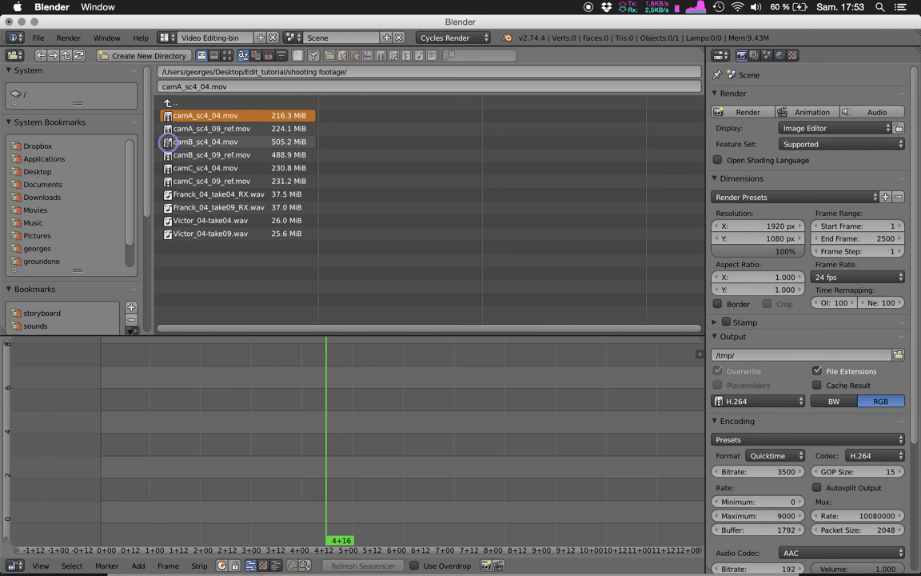
ctrl+click(168, 142)
drag(166, 143, 169, 142)
shift+click(256, 141)
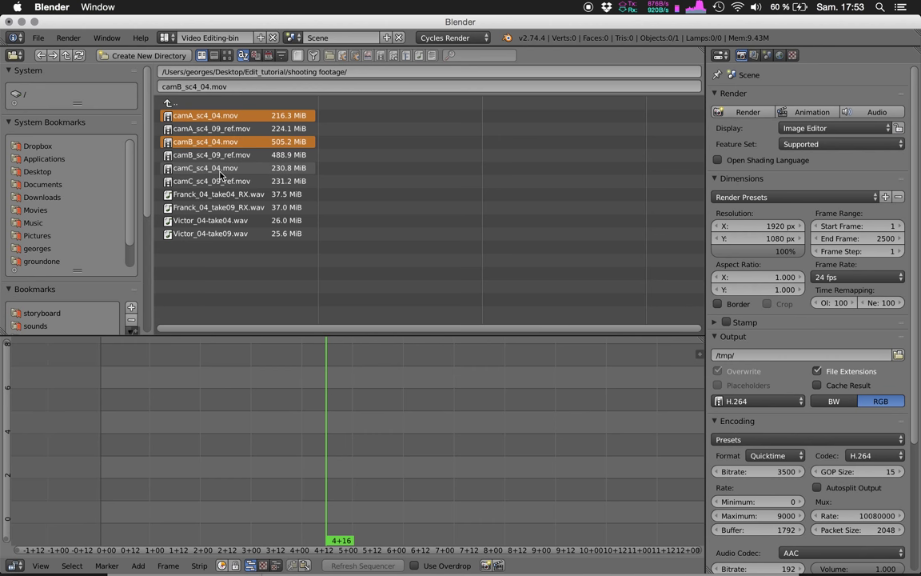
shift+click(179, 169)
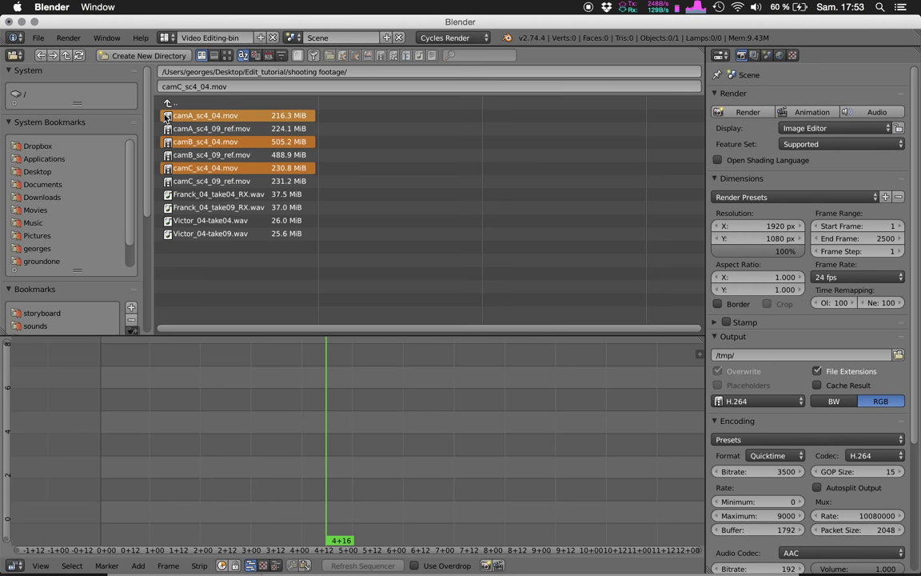
Add camA_sc4_04.mov to the sequencer at the playhead and check its strips in a maximized sequencer, then restore the layout.
drag(172, 116, 111, 414)
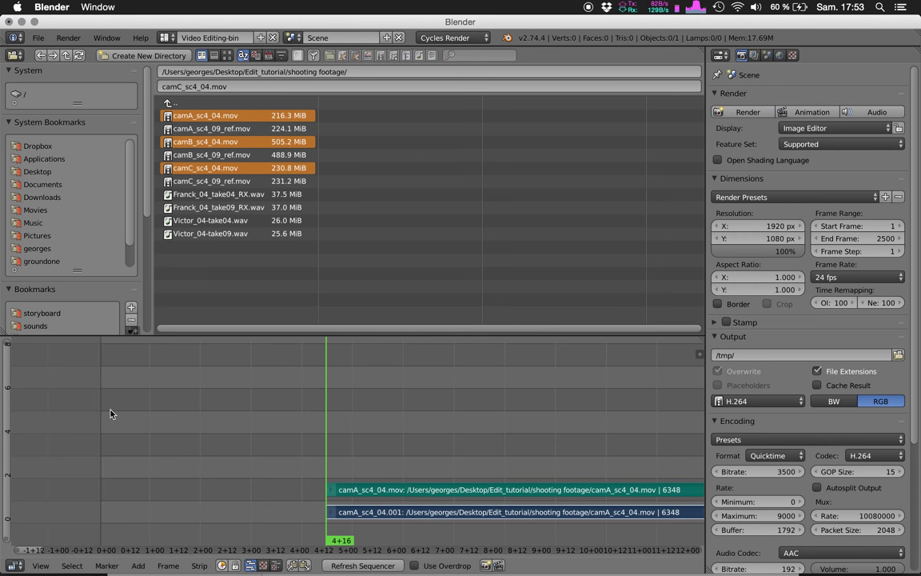
key(shift+space)
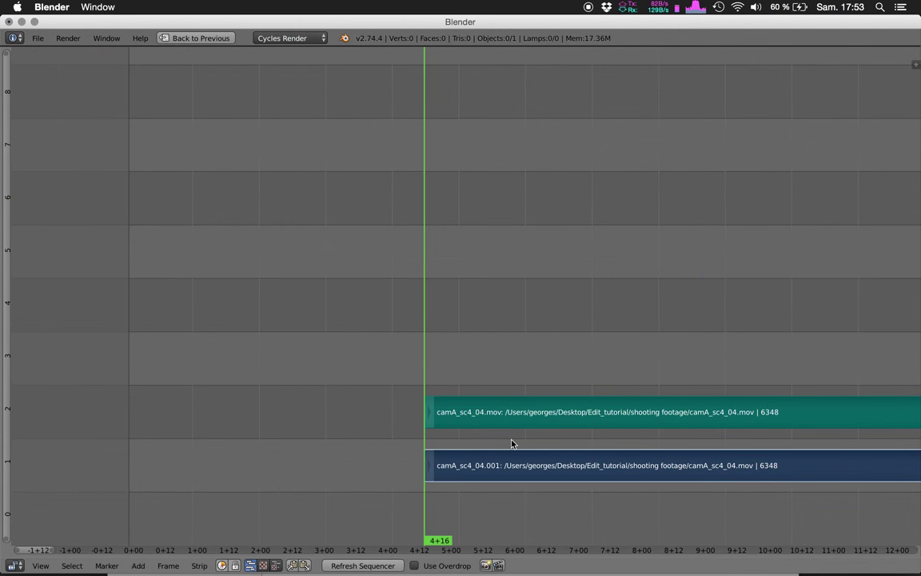
key(Home)
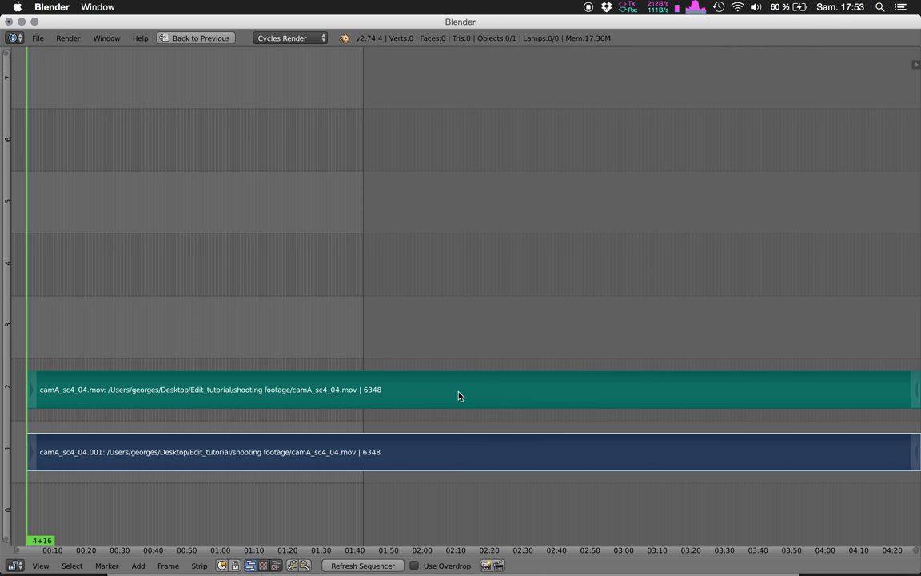
ctrl+middle_drag(376, 507, 358, 510)
key(ctrl+Up)
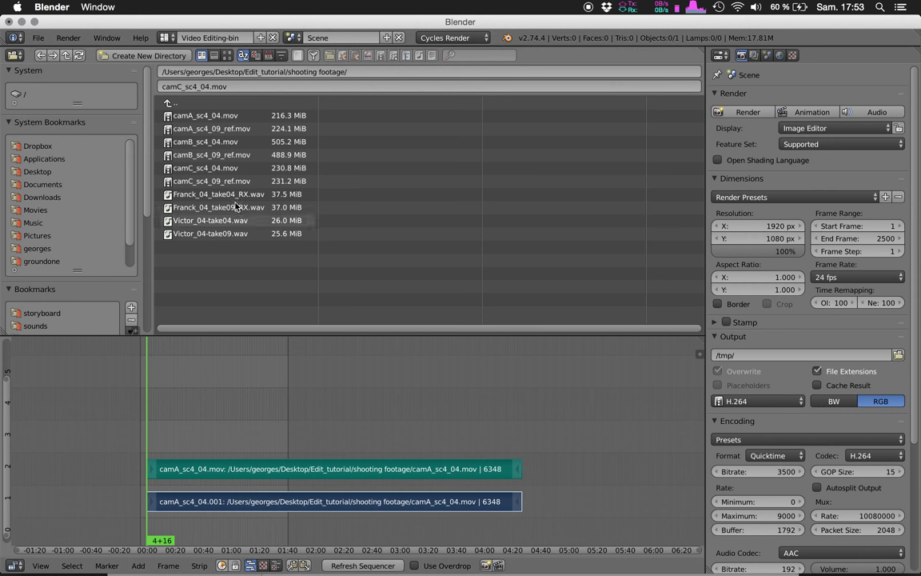
Add camB_sc4_04.mov and camC_sc4_04.mov to the sequencer, stacked above the camA strips with aligned starts.
drag(177, 141, 149, 433)
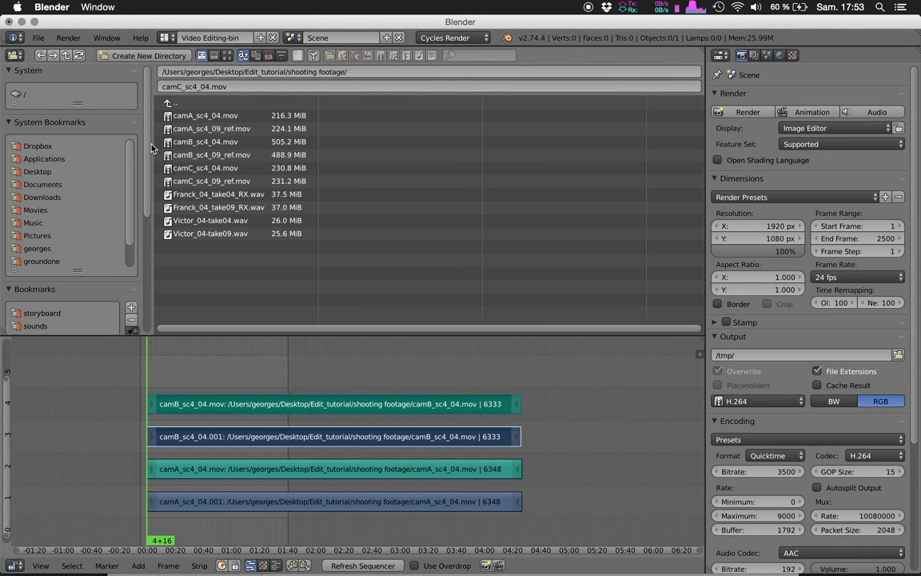
drag(184, 168, 171, 379)
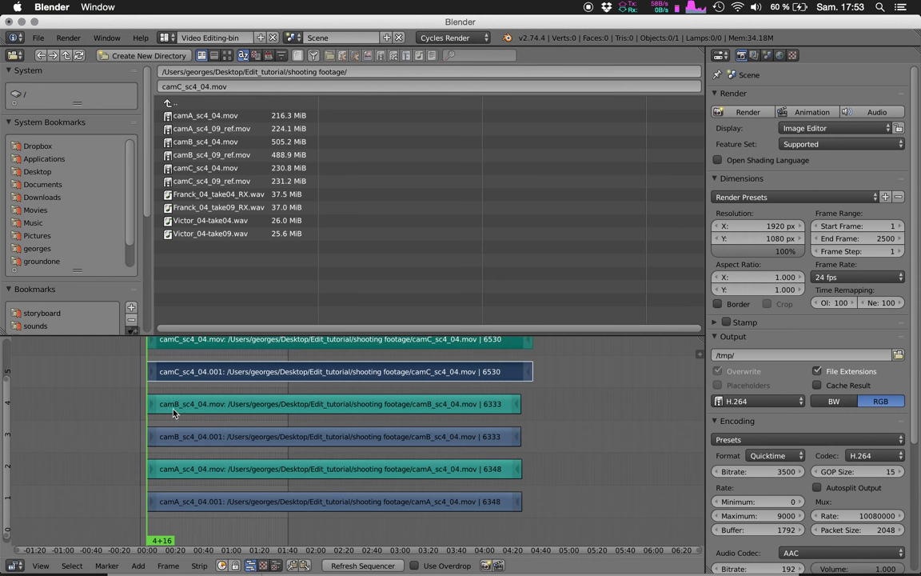
Maximize the sequencer, enable Use Overdrop, and scale and place the overlaid preview image above the strips.
key(ctrl+Up)
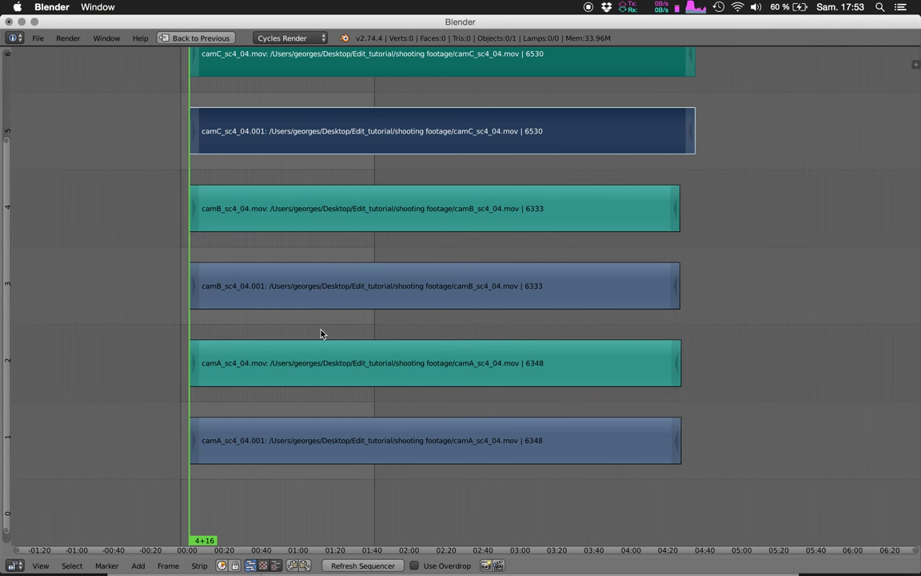
click(414, 565)
ctrl+middle_drag(528, 86, 533, 128)
key(o)
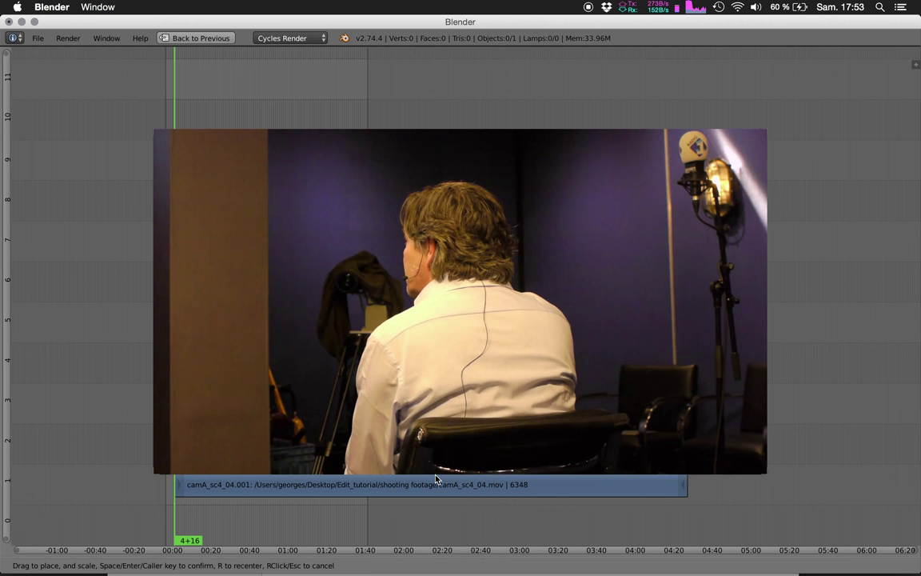
drag(439, 470, 436, 376)
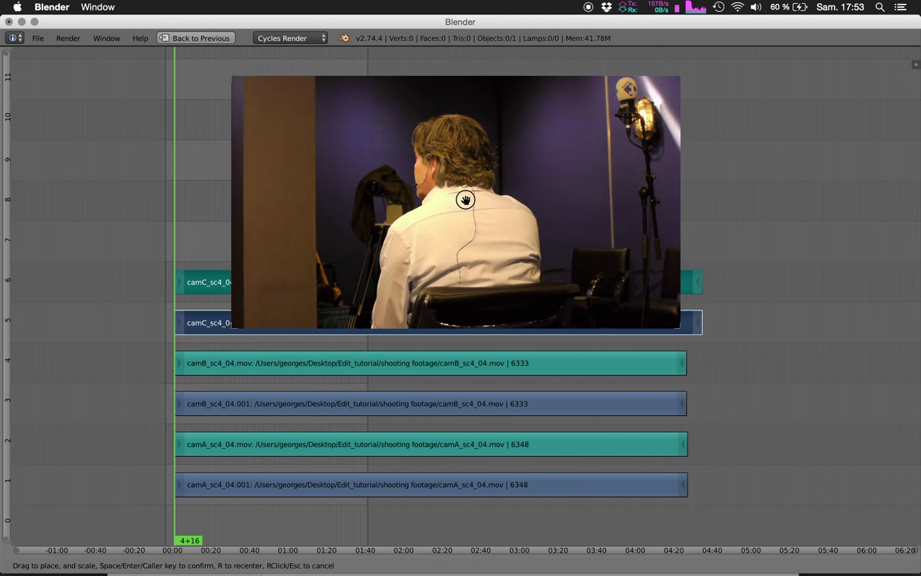
drag(466, 305, 467, 260)
key(Return)
middle_drag(258, 406, 200, 297)
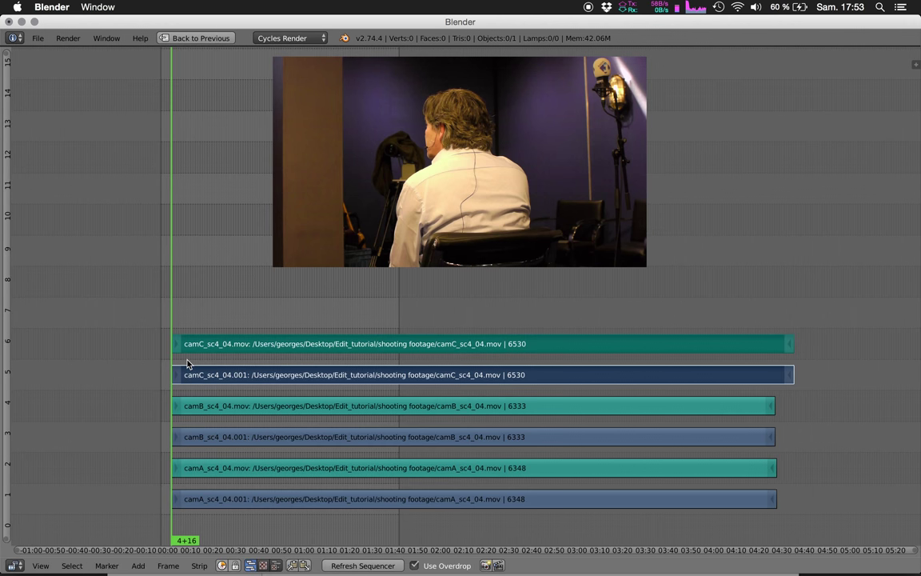
Return the playhead to frame 0, restore the full layout and switch to the Video Editing-fx screen layout.
key(shift+Left)
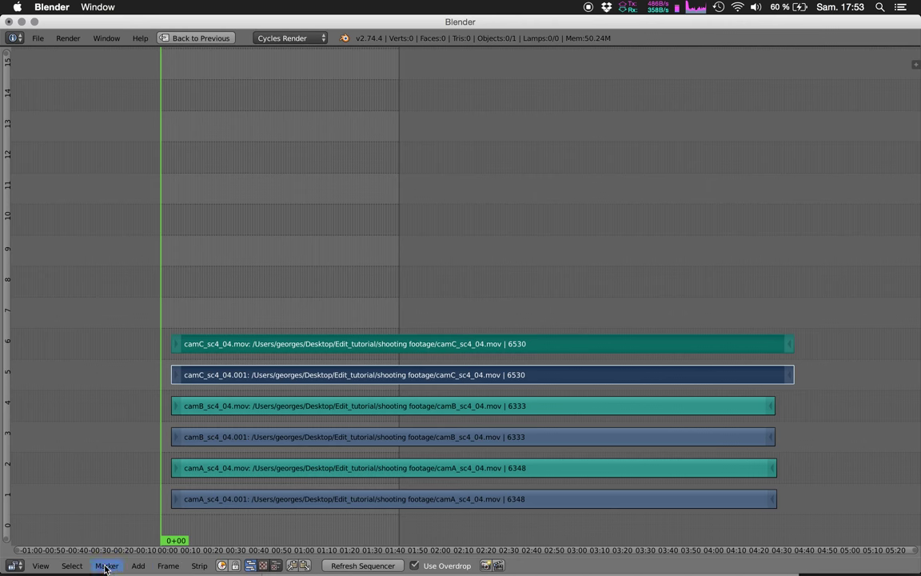
click(193, 565)
key(shift+space)
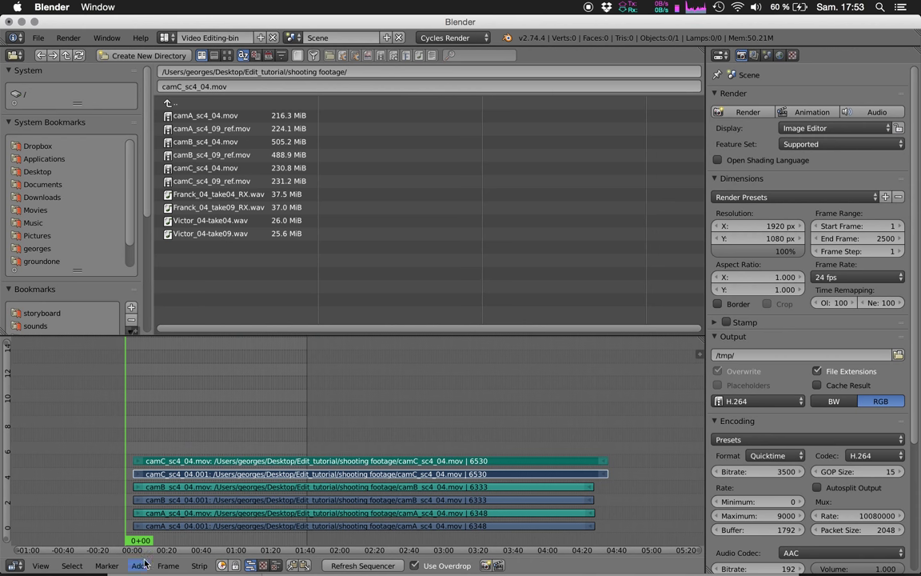
key(ctrl+Right)
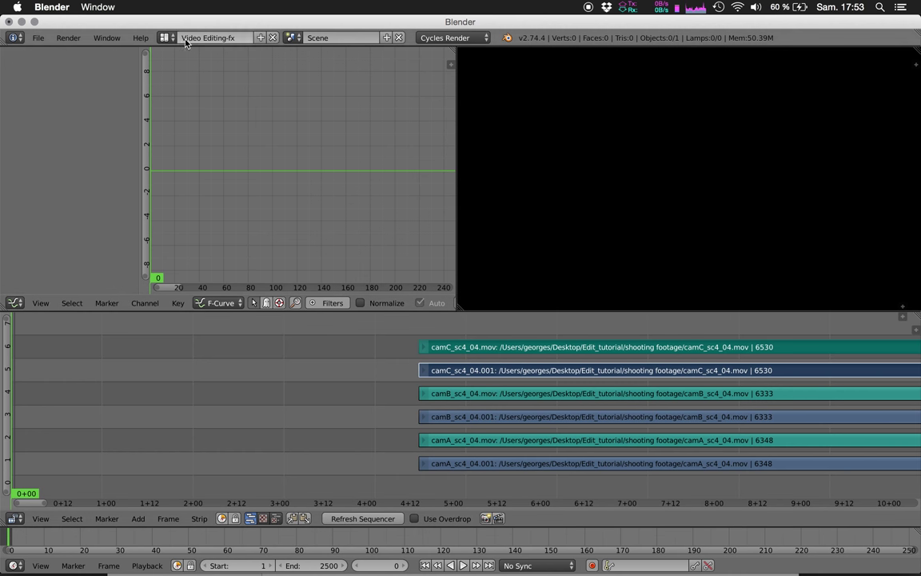
Set the timeline's playback sync mode to AV-sync.
click(537, 566)
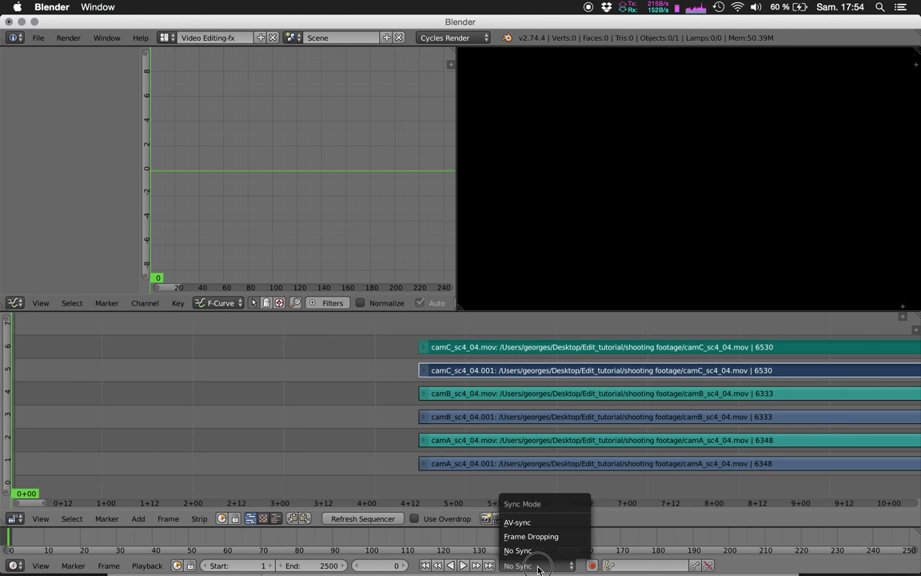
click(543, 523)
key(super+Tab)
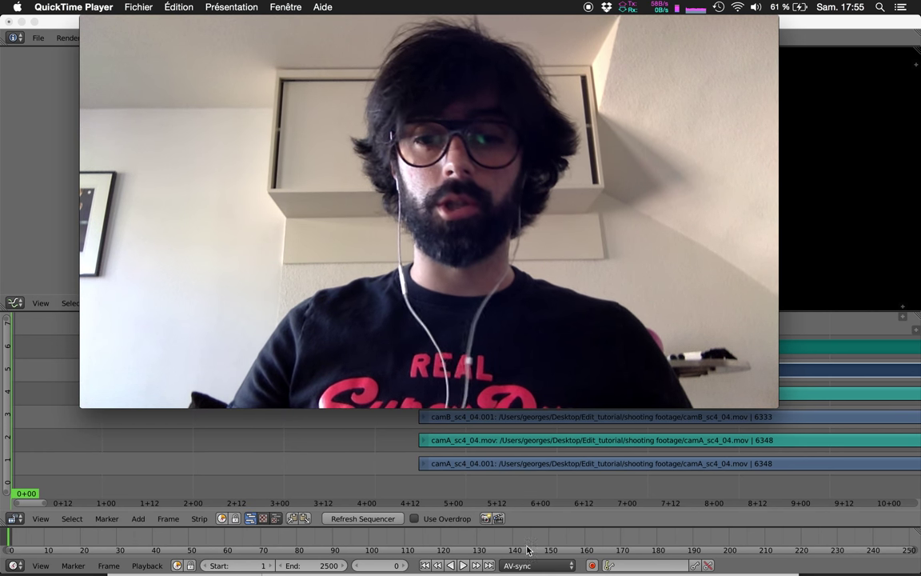
click(541, 524)
Select all the camera strips, put the playhead at frame 0 and snap the strips' start to it.
ctrl+middle_drag(315, 451, 309, 420)
drag(333, 357, 355, 361)
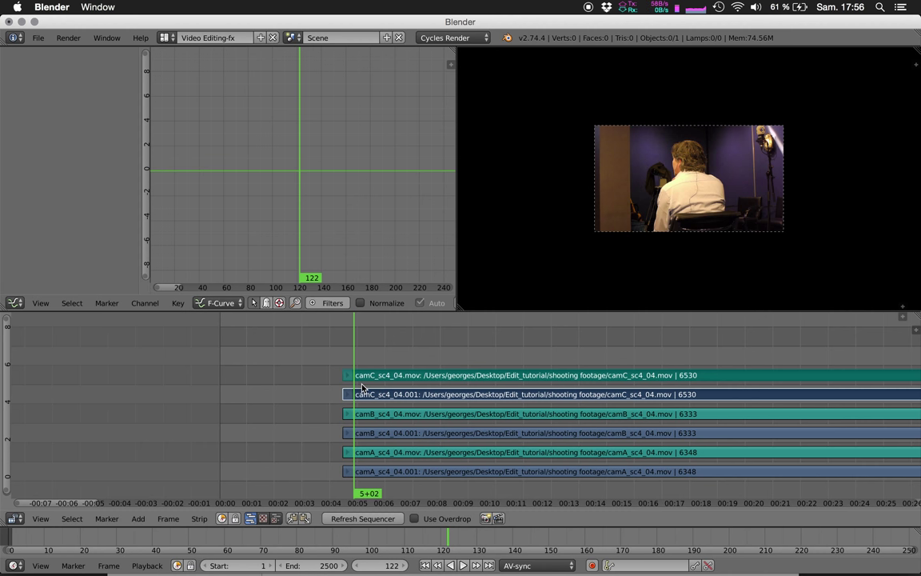
right_click(361, 390)
key(a)
key(a)
key(g)
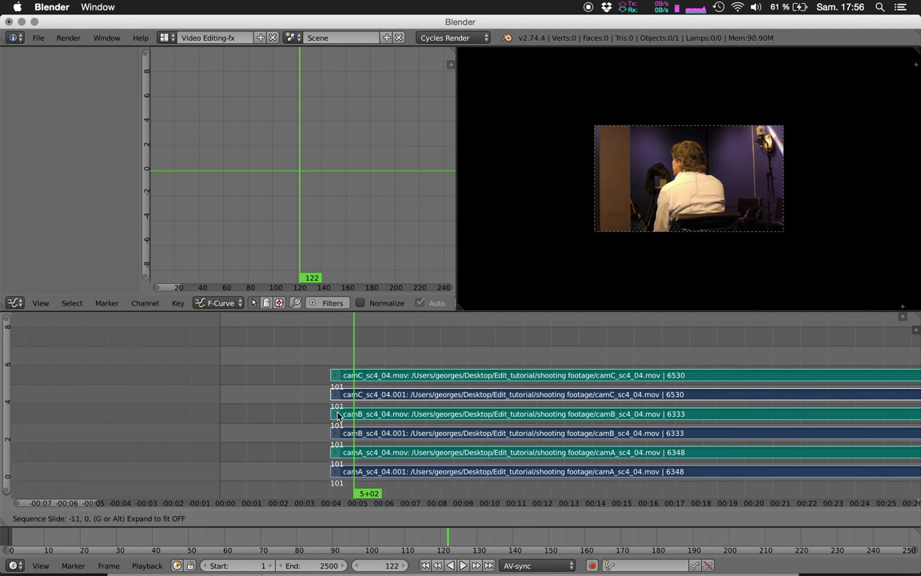
right_click(232, 410)
drag(252, 407, 192, 410)
key(shift+s)
ctrl+middle_drag(320, 459, 288, 457)
Move the playhead to frame 6508 near the end of the camC strips and set it as the end frame.
scroll(392, 449, down, 6)
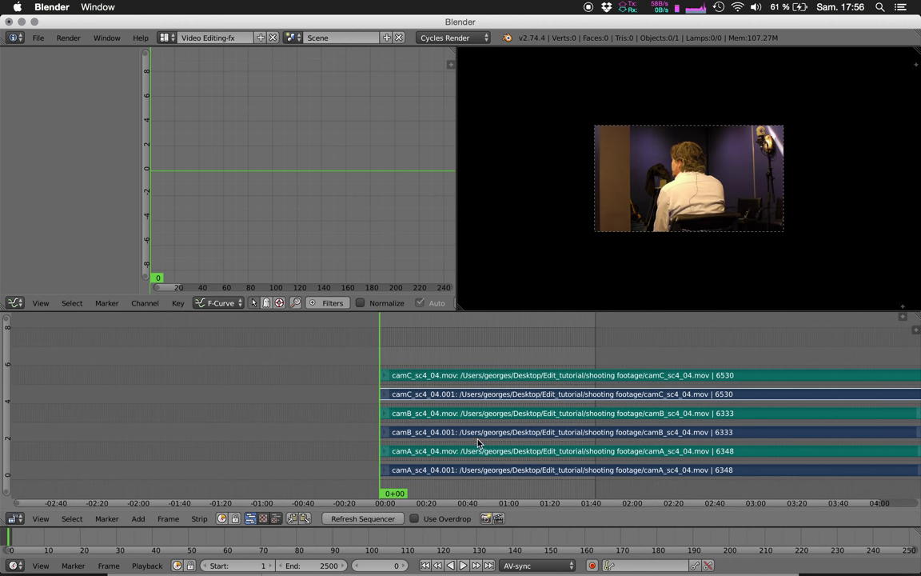
scroll(454, 445, right, 3)
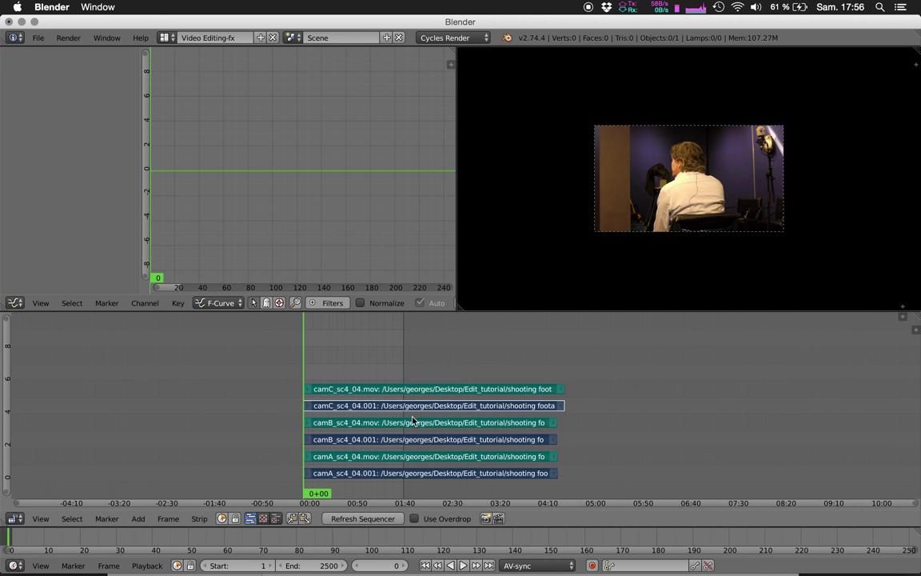
click(562, 372)
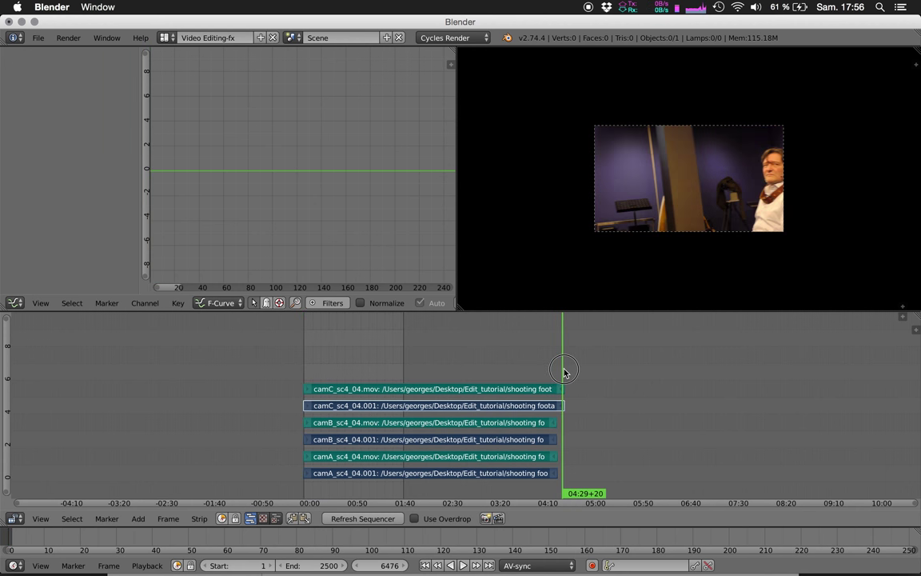
scroll(532, 540, down, 1)
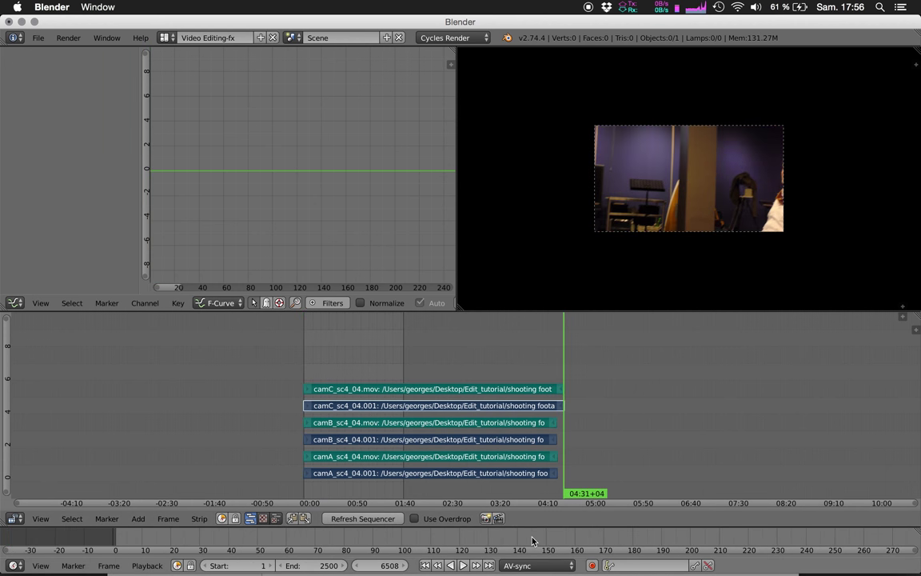
scroll(532, 540, down, 10)
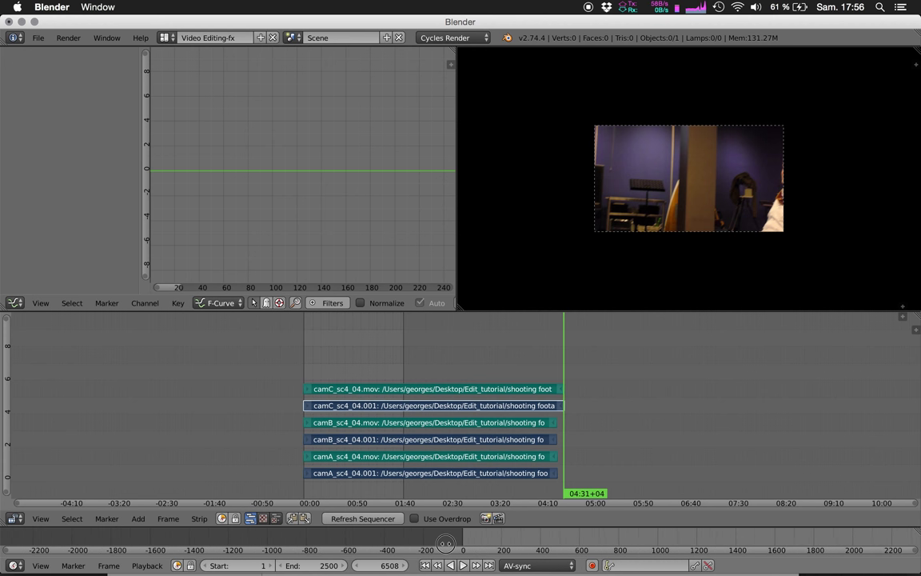
scroll(716, 541, down, 6)
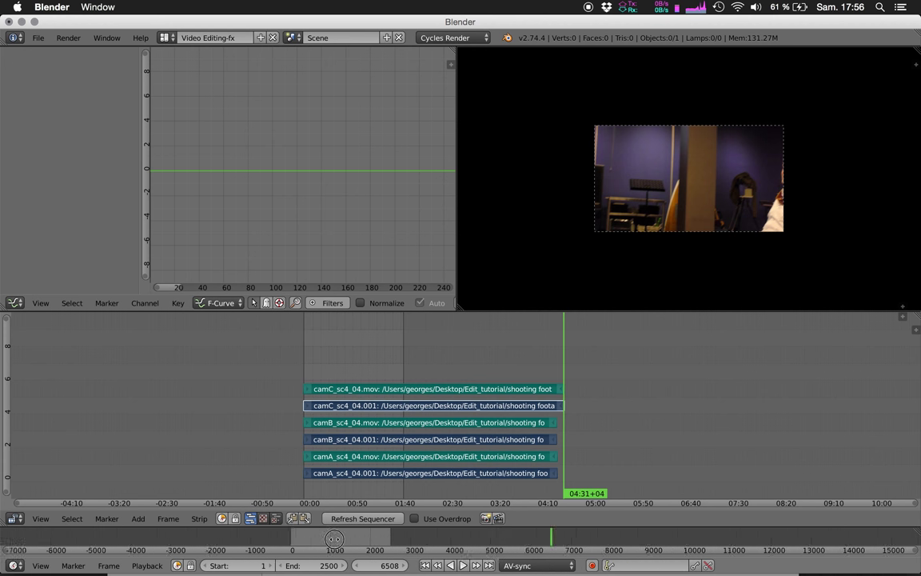
key(e)
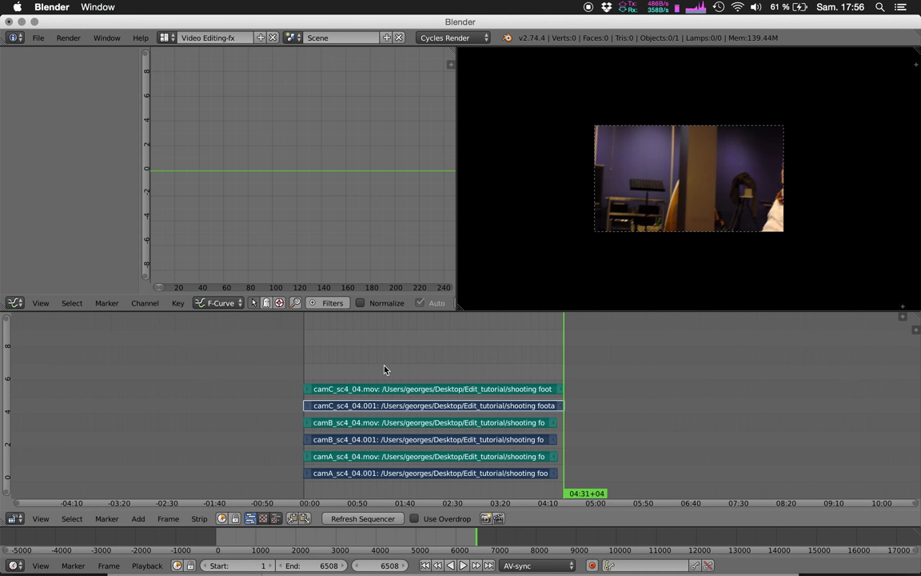
Enlarge and reposition the image in the preview area, and move the playhead to frame 408.
scroll(635, 237, up, 4)
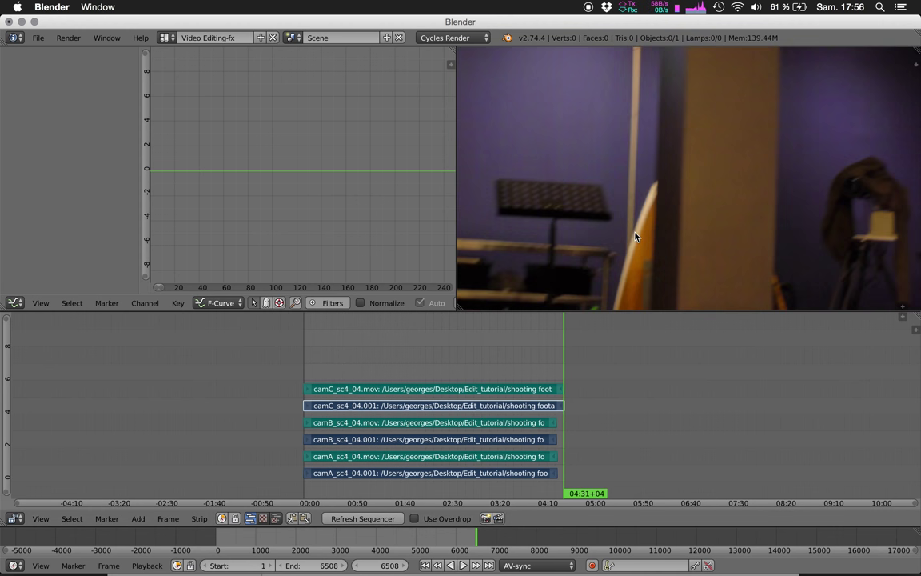
scroll(635, 236, down, 6)
middle_drag(618, 231, 632, 201)
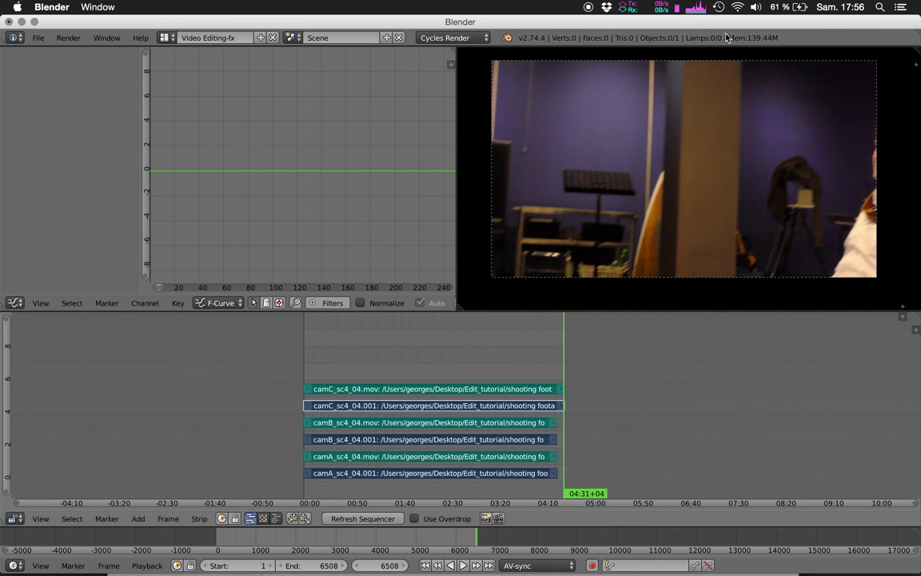
click(323, 386)
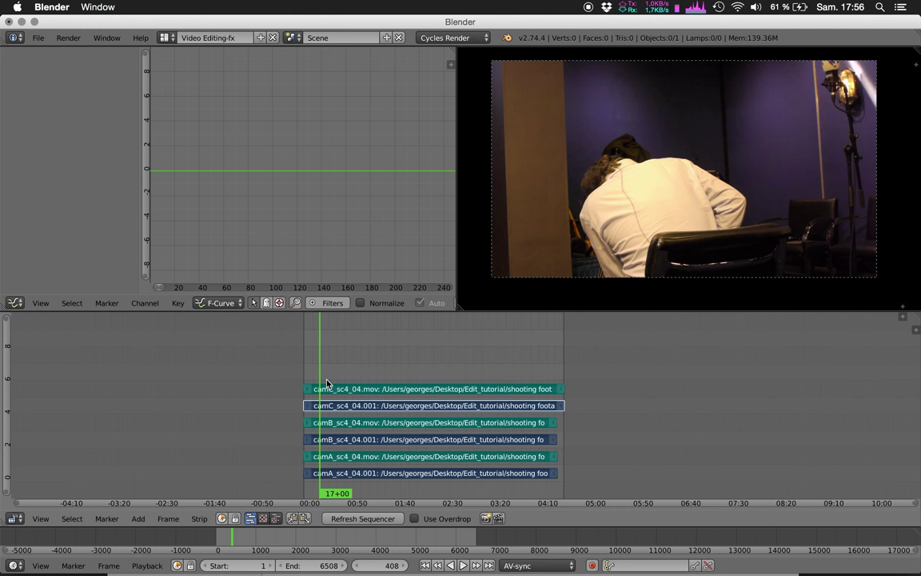
Show the camC movie strip's properties in the maximized sequencer and enable its Proxy / Timecode option.
key(n)
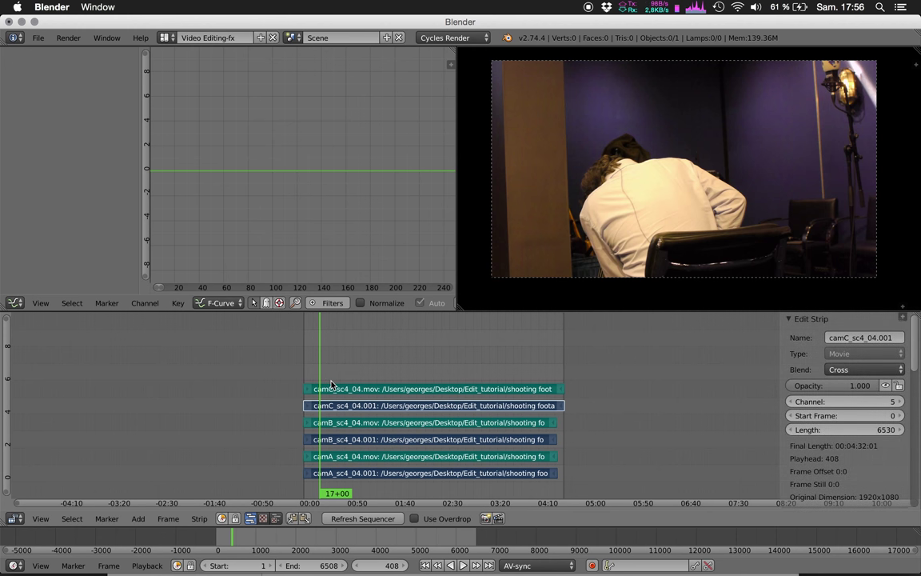
key(shift+space)
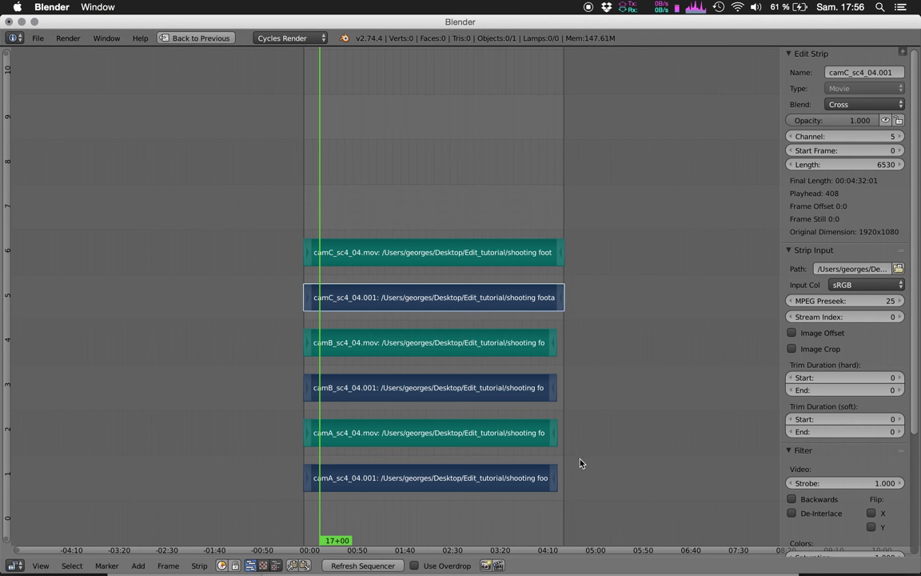
ctrl+middle_drag(565, 496, 595, 446)
middle_drag(853, 497, 870, 260)
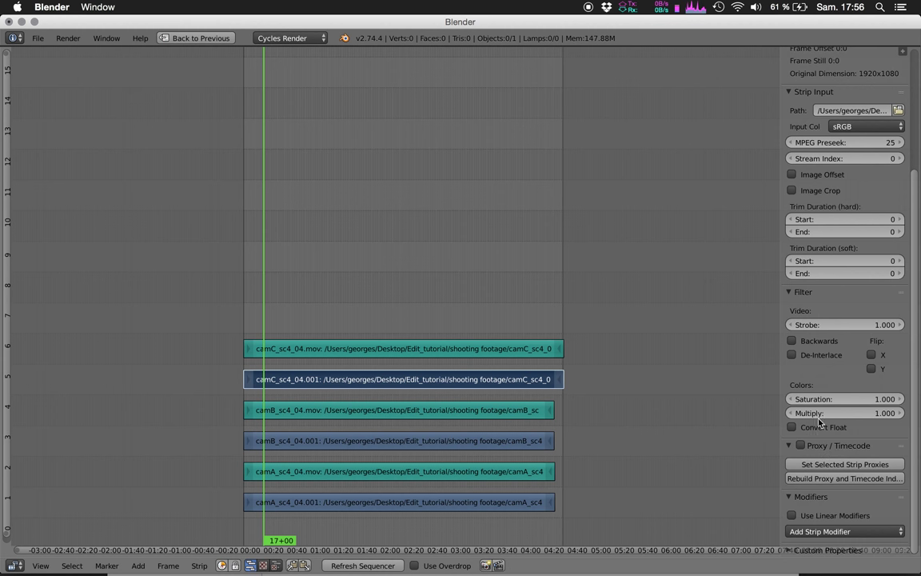
click(801, 446)
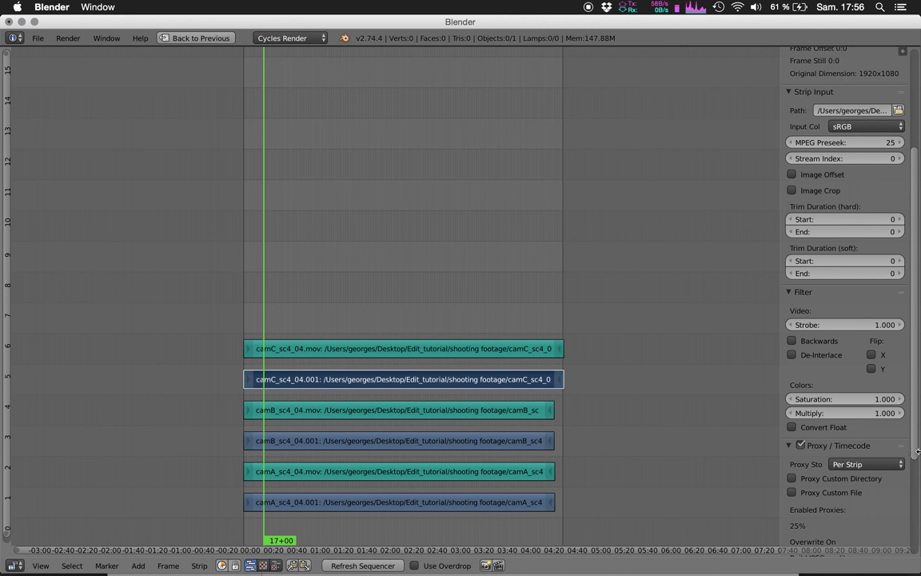
scroll(917, 441, down, 5)
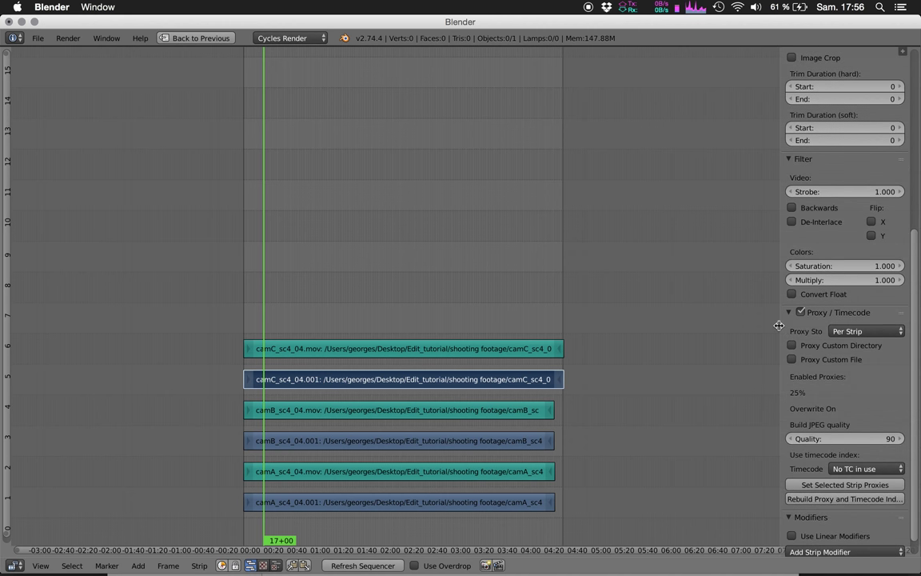
Widen the strip properties region and set the camC movie strip's proxy storage to Project.
drag(780, 326, 760, 328)
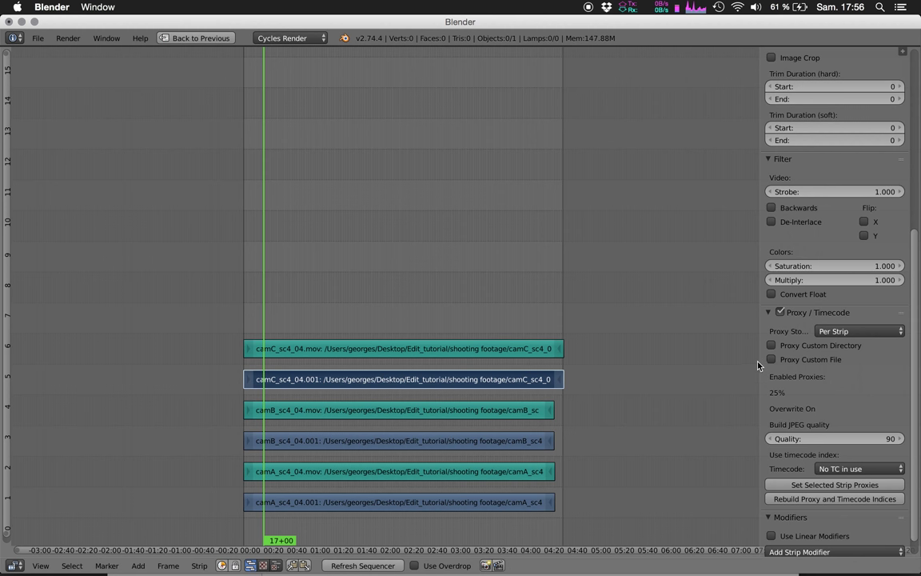
drag(760, 361, 734, 370)
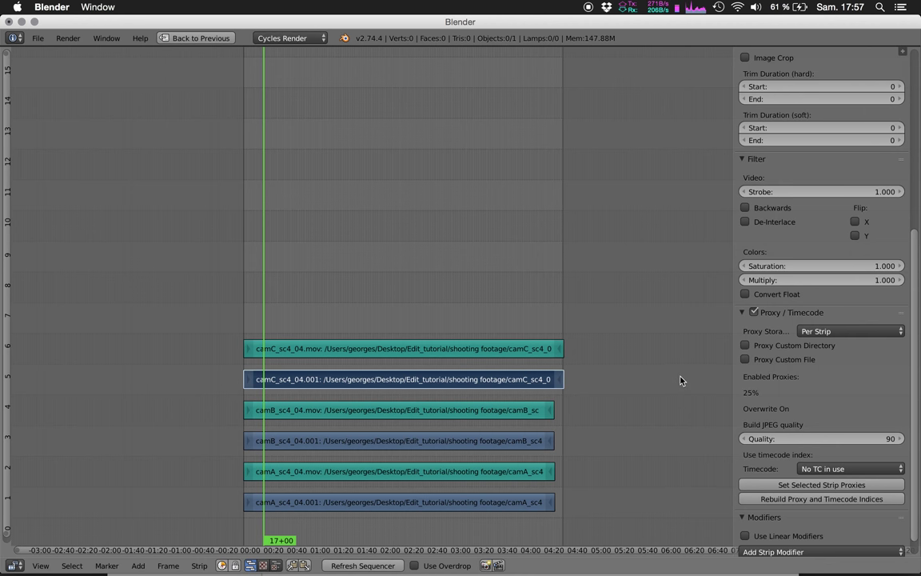
key(super+Tab)
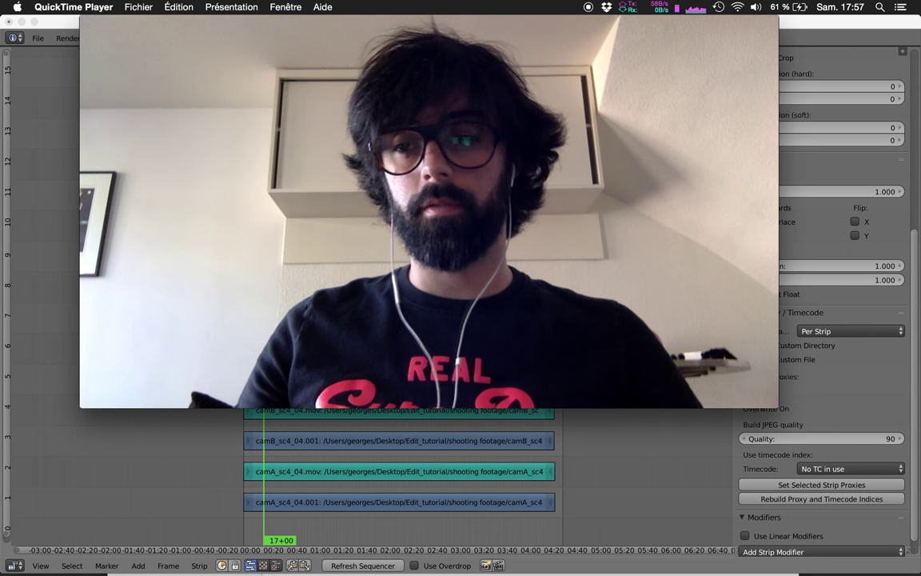
click(908, 339)
click(892, 331)
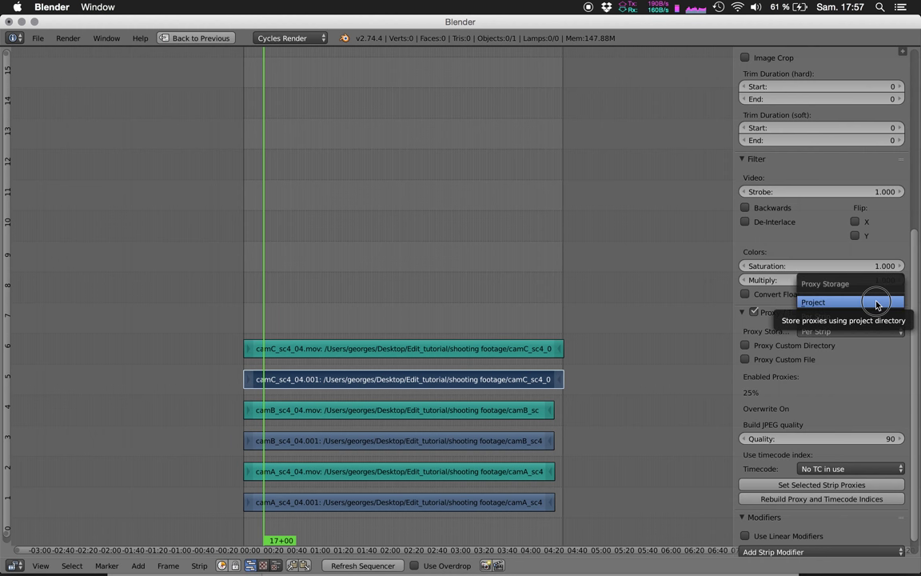
click(877, 303)
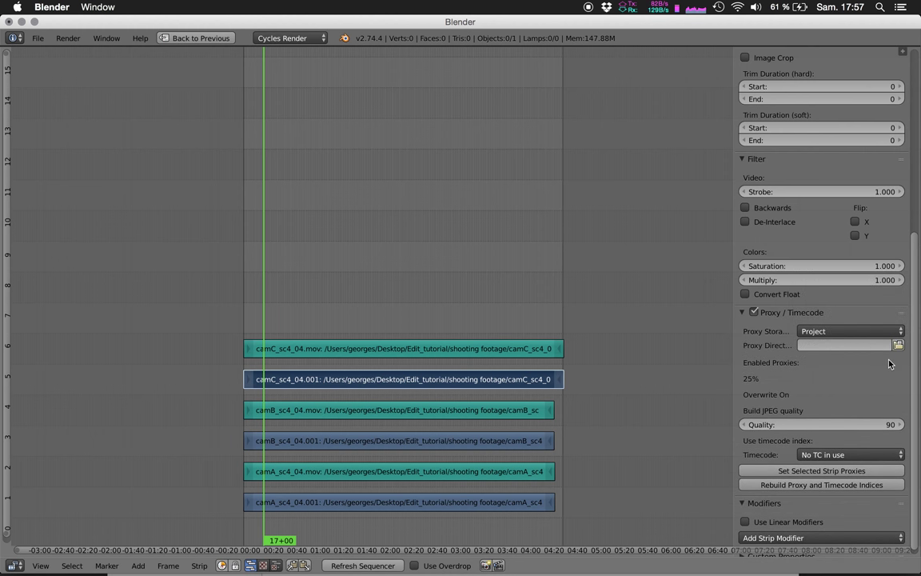
Create a folder named tmp_proxy in Desktop/Edit_tutorial and choose it as the proxy directory.
key(super+Tab)
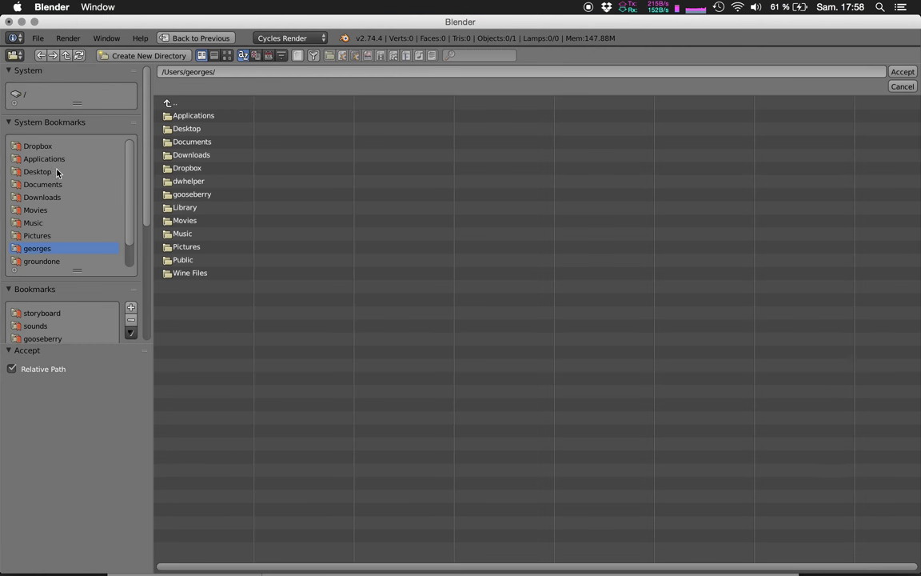
click(56, 172)
click(221, 115)
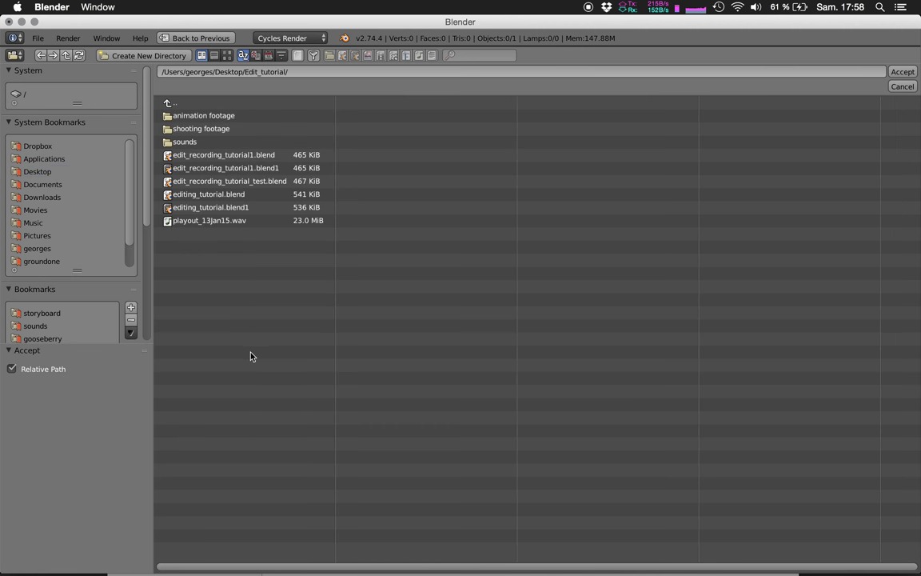
key(i)
click(256, 403)
text(tmp_proxy)
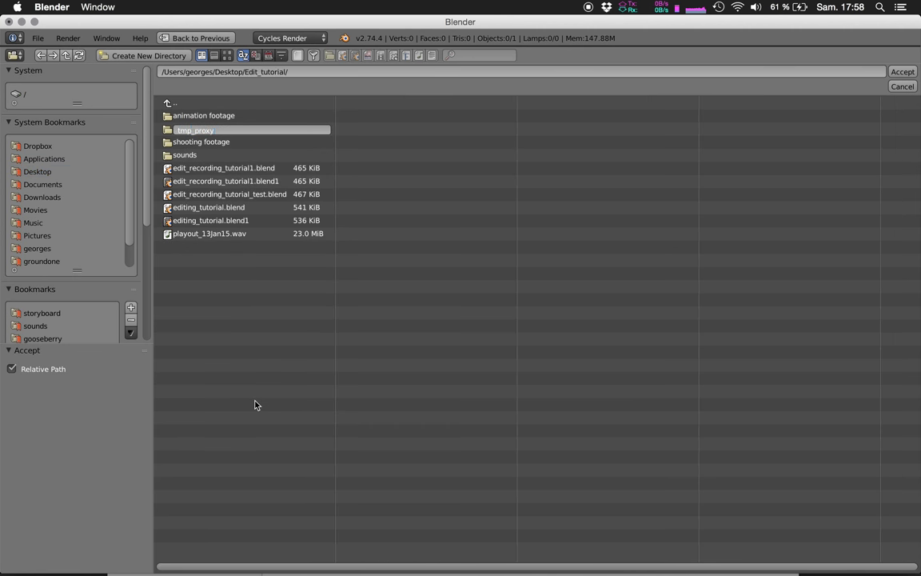
key(Return)
click(206, 155)
click(901, 71)
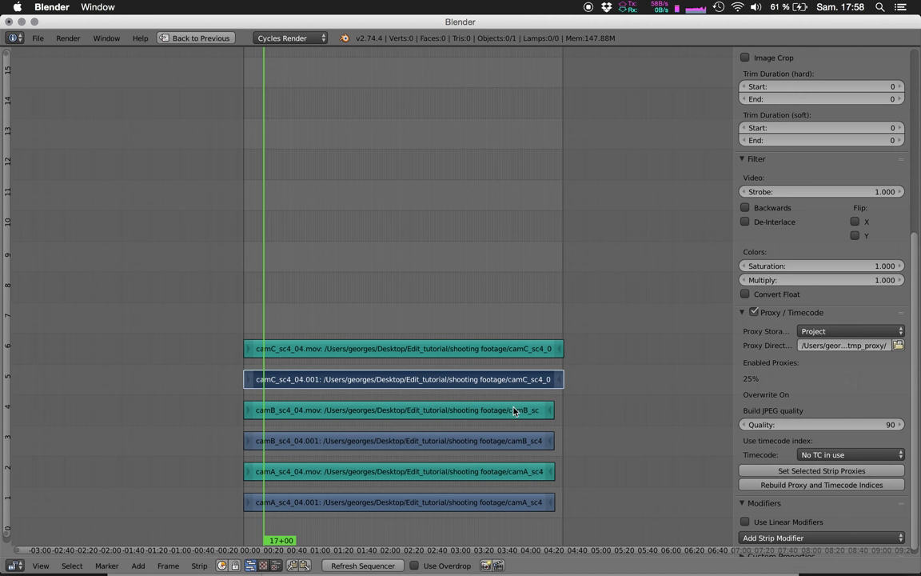
Select the camA movie strip on channel 1 and enable its Proxy / Timecode option.
key(super+Tab)
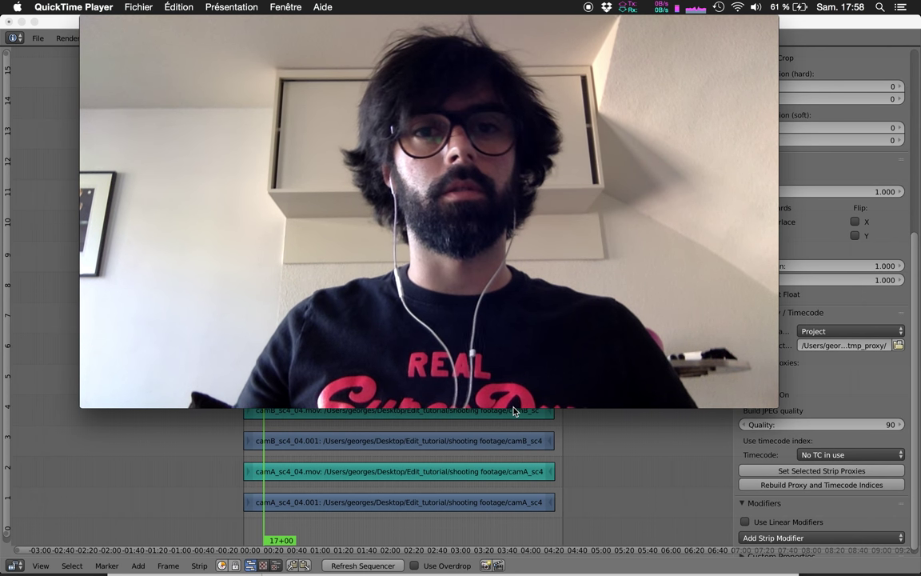
click(573, 571)
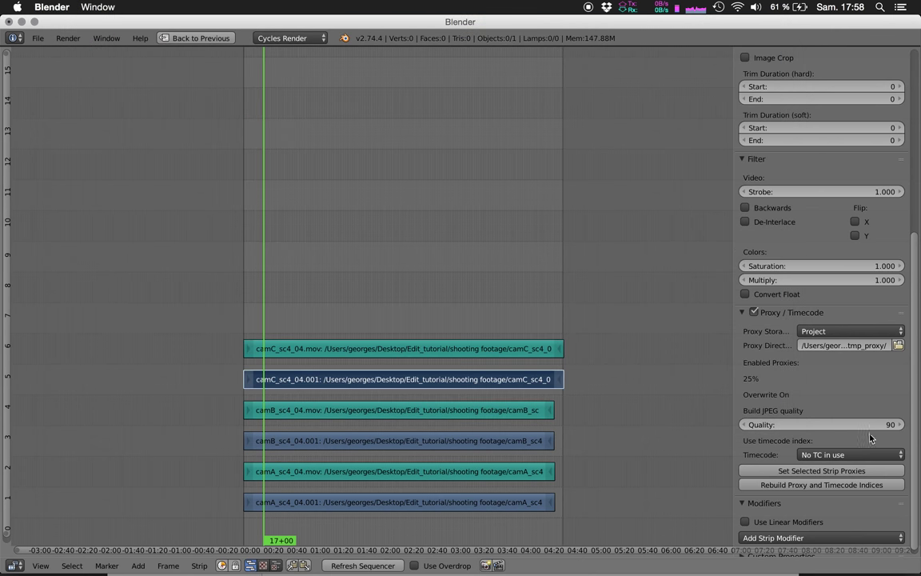
scroll(837, 366, down, 1)
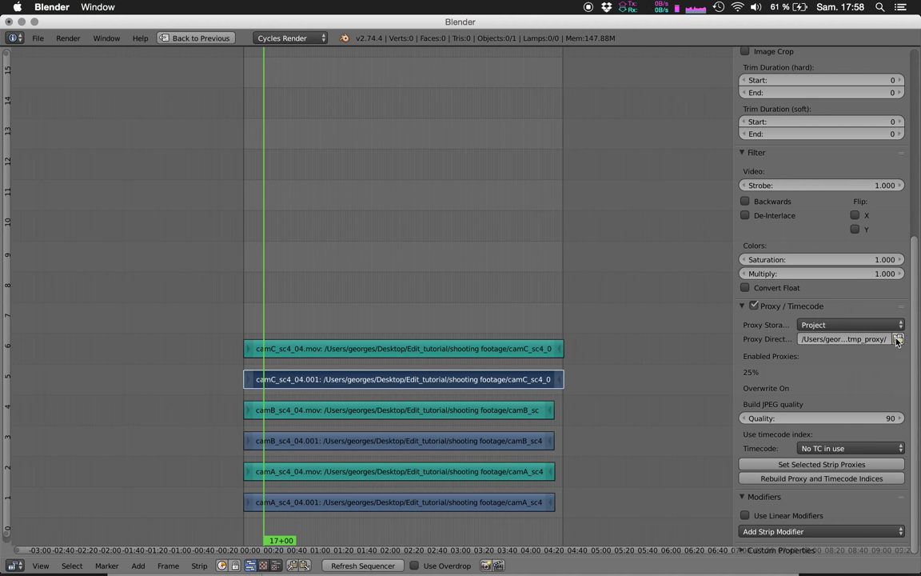
drag(917, 420, 916, 419)
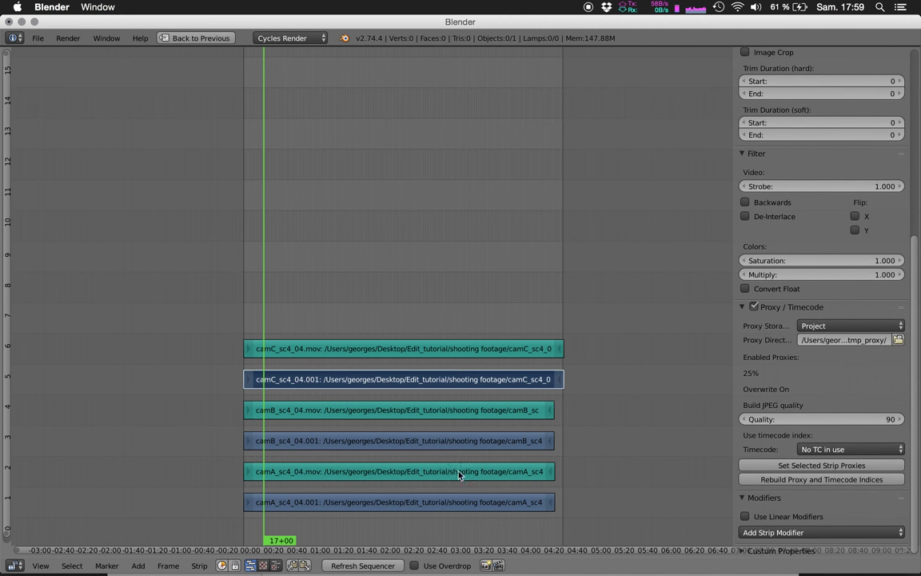
right_click(402, 441)
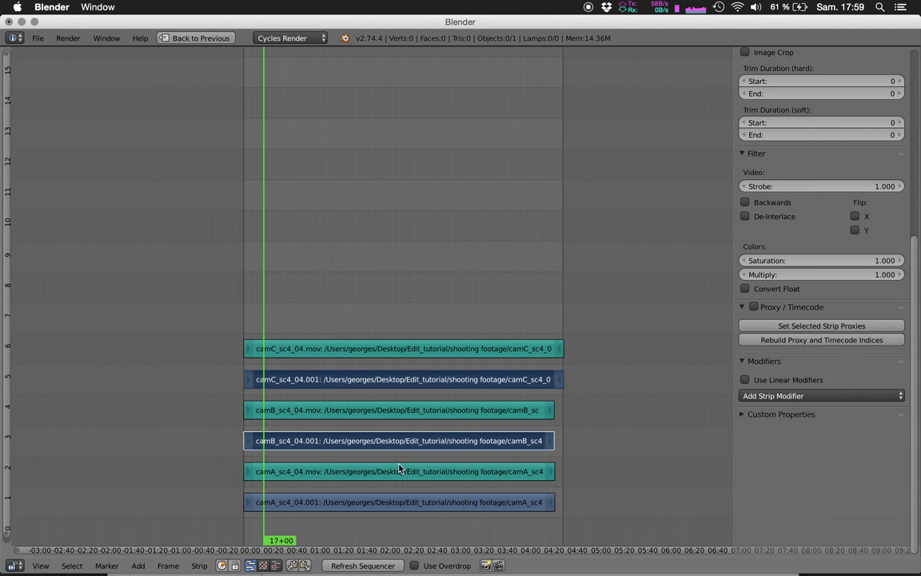
right_click(404, 502)
click(754, 307)
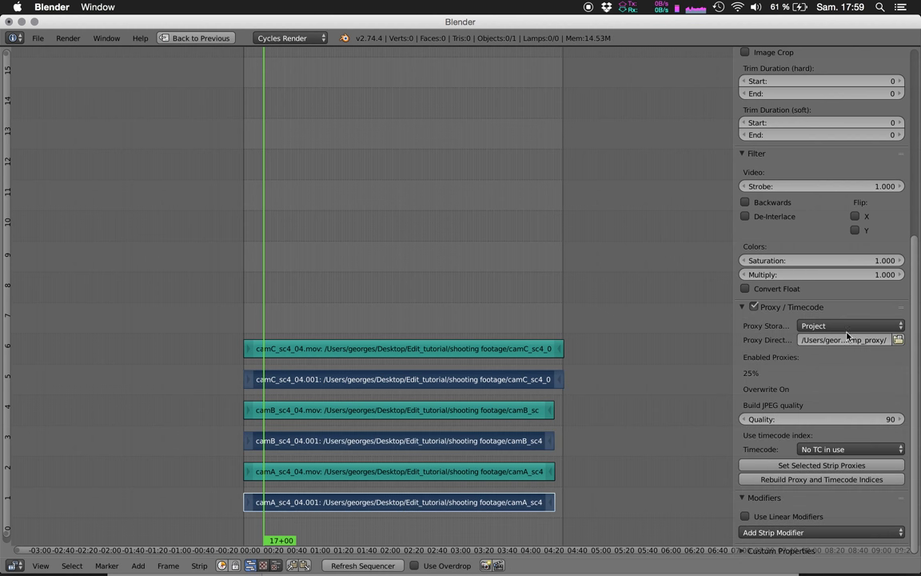
Set the selected camA strip's proxies to the 25% size only, with Override off.
click(839, 471)
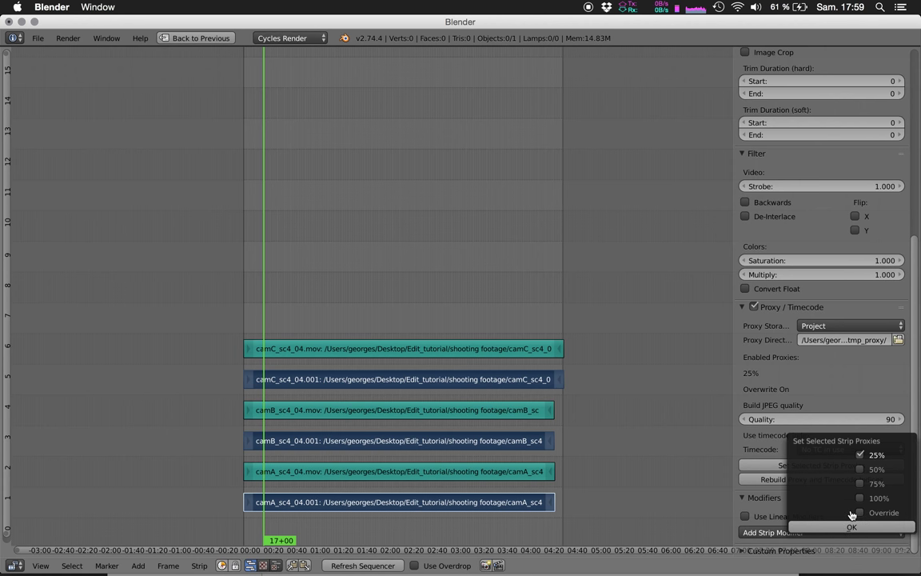
key(super+Tab)
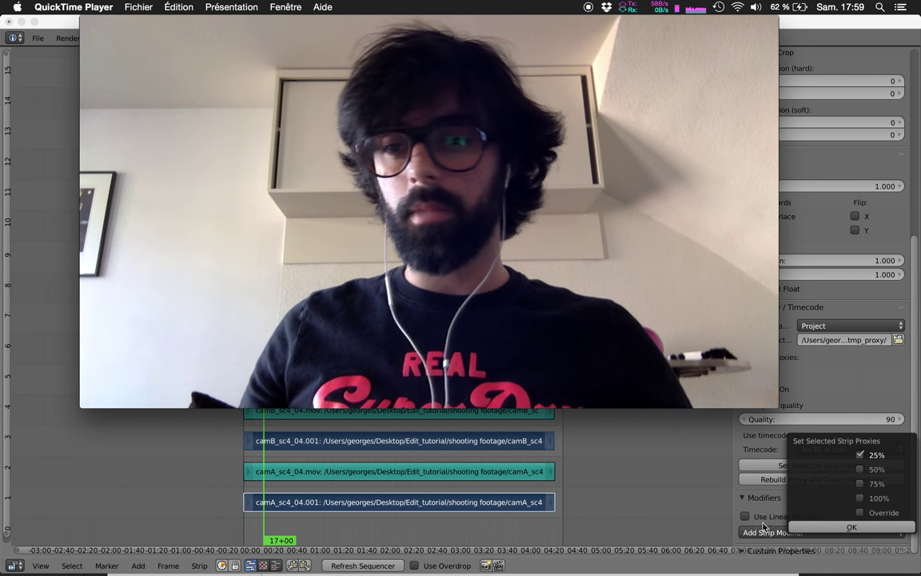
click(687, 507)
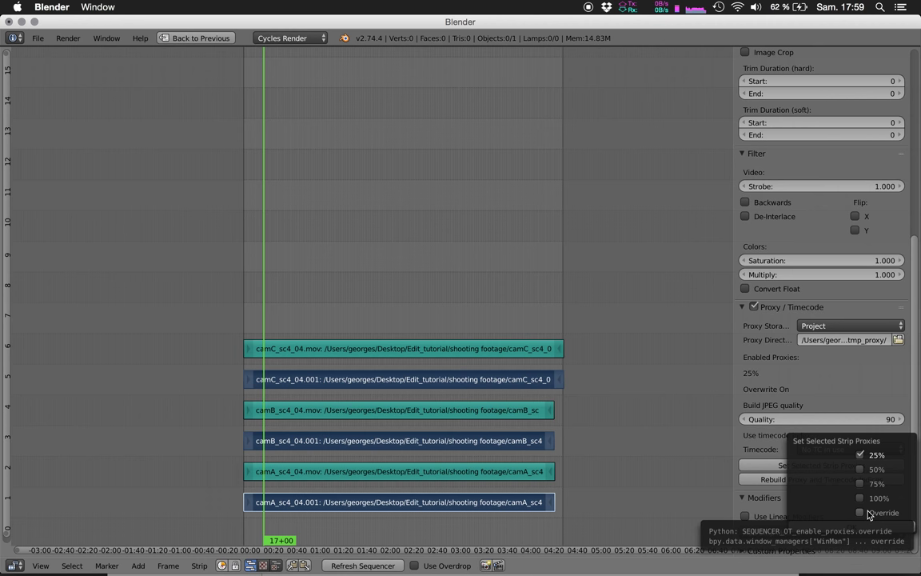
key(super+Tab)
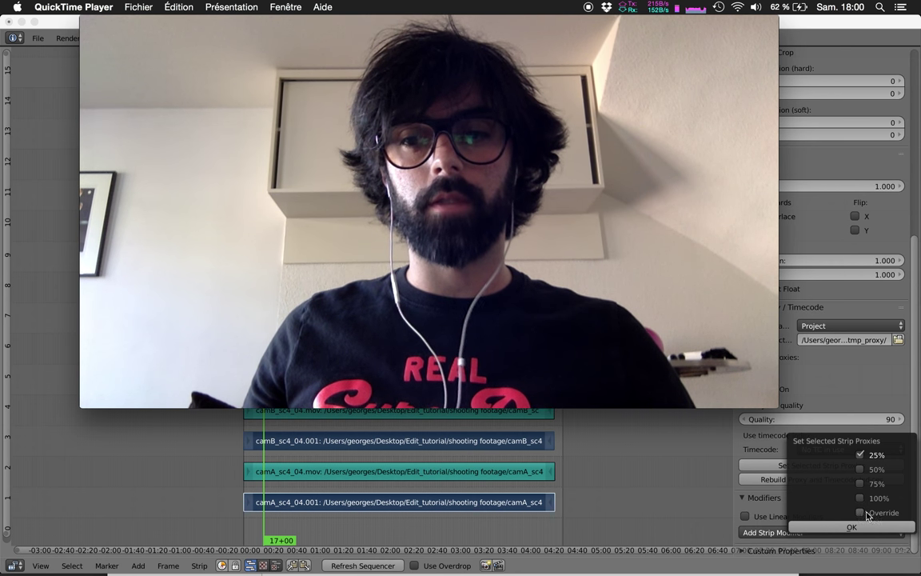
click(861, 524)
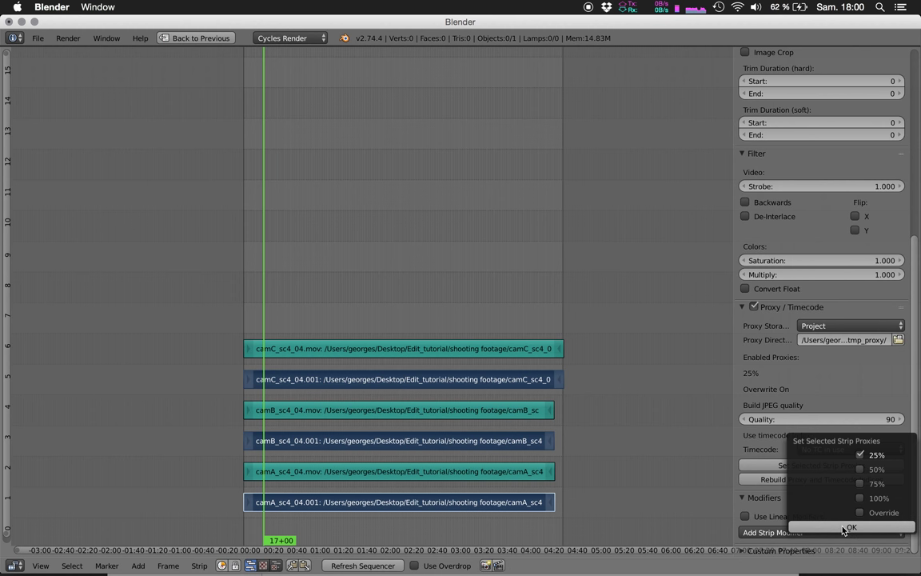
click(843, 529)
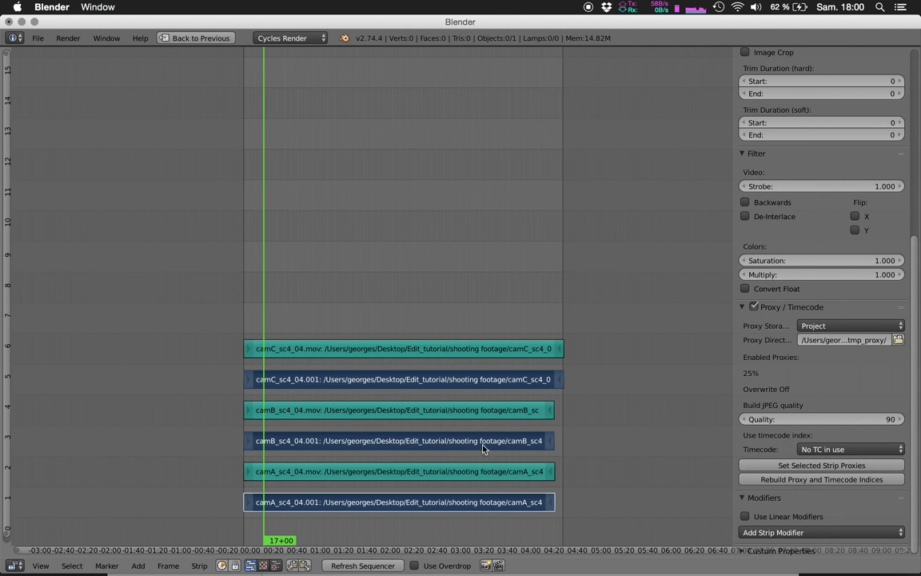
click(821, 465)
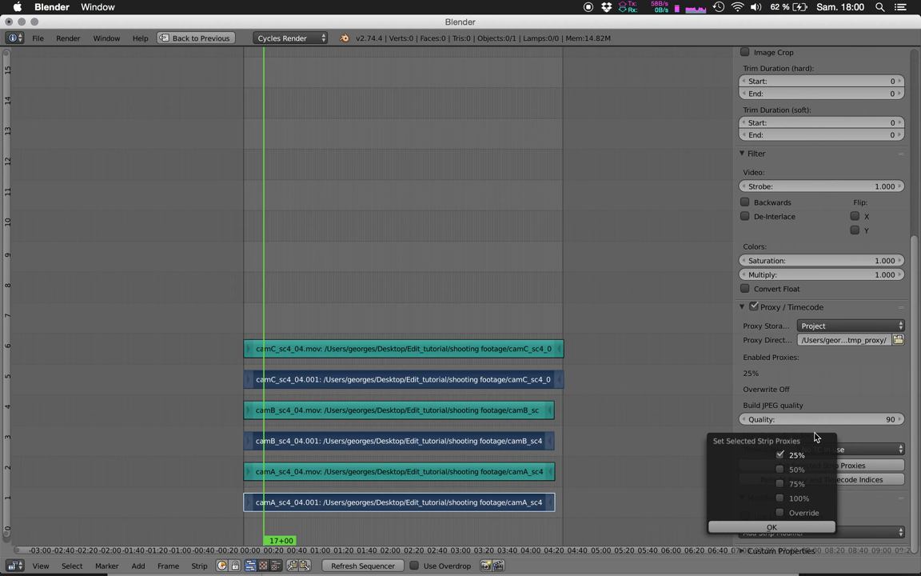
click(795, 528)
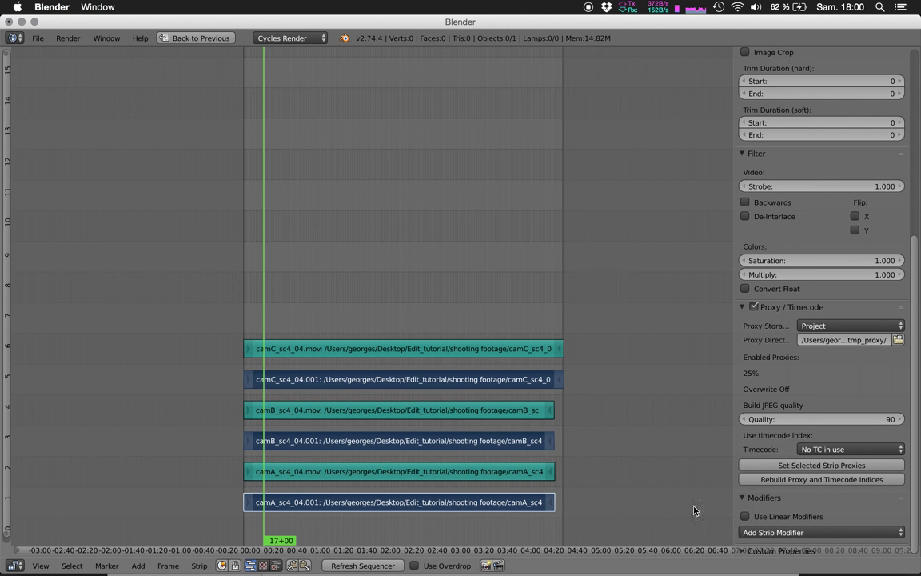
click(827, 467)
click(802, 529)
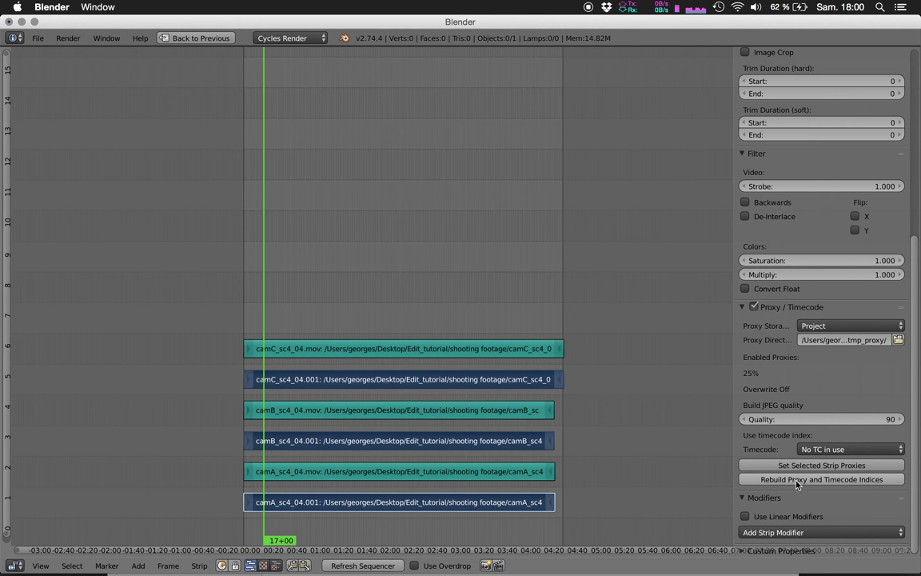
Rebuild the proxy and timecode indices for the selected camA movie strip.
click(884, 482)
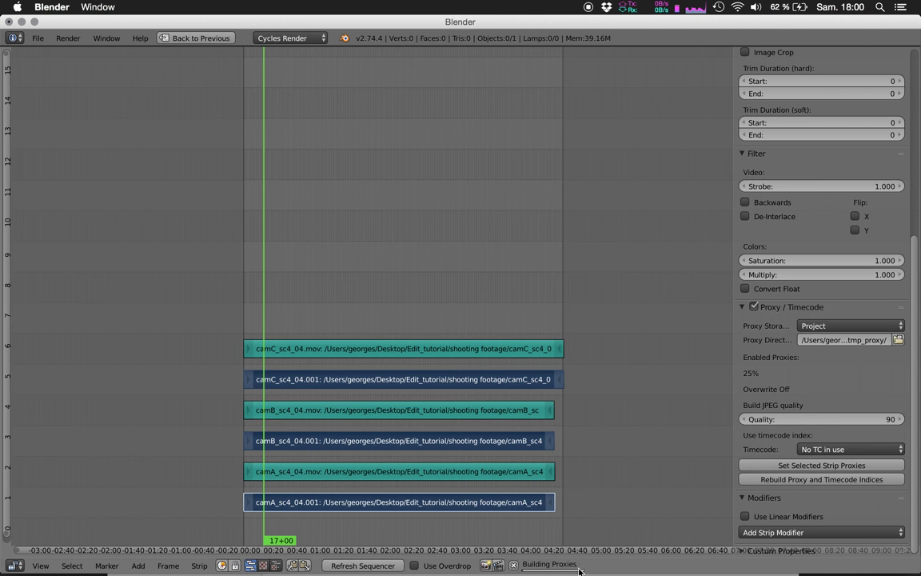
key(super+Tab)
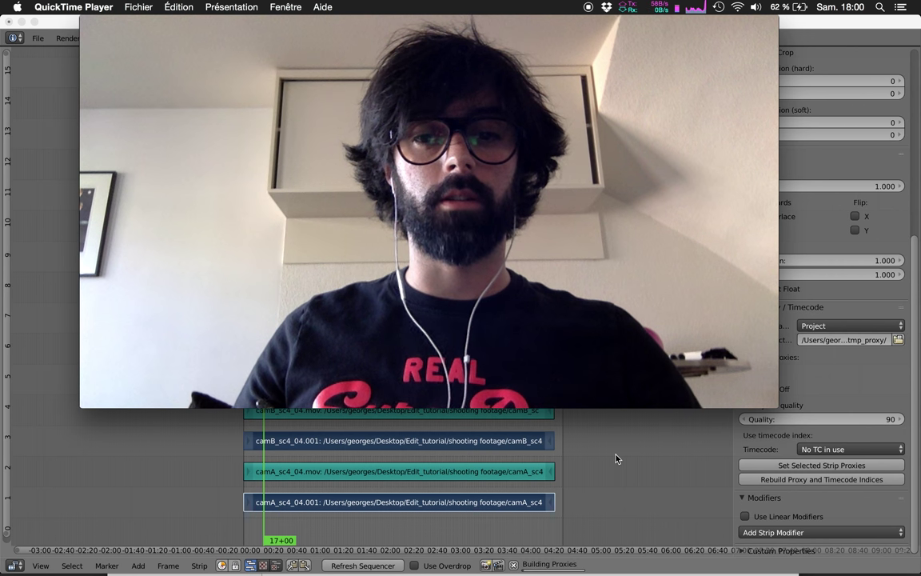
mouse_move(655, 173)
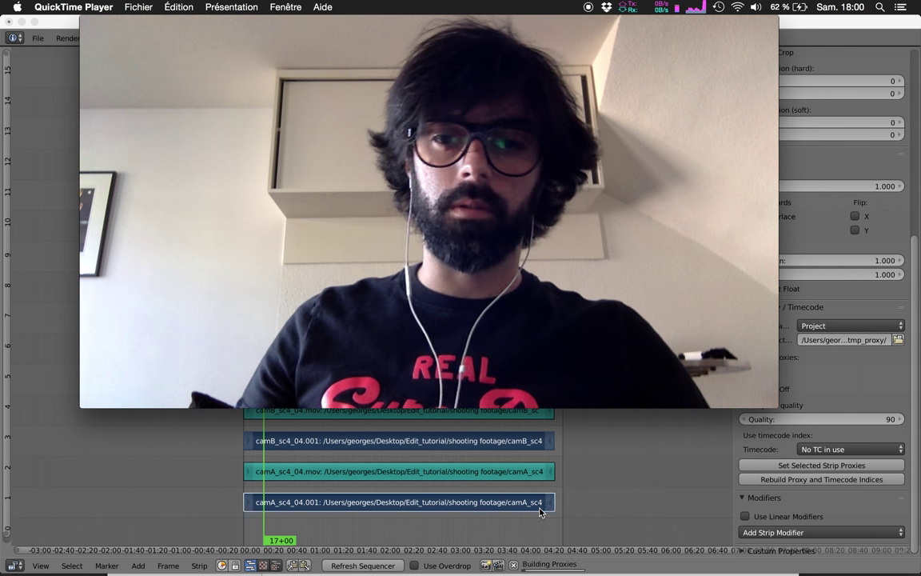
click(573, 568)
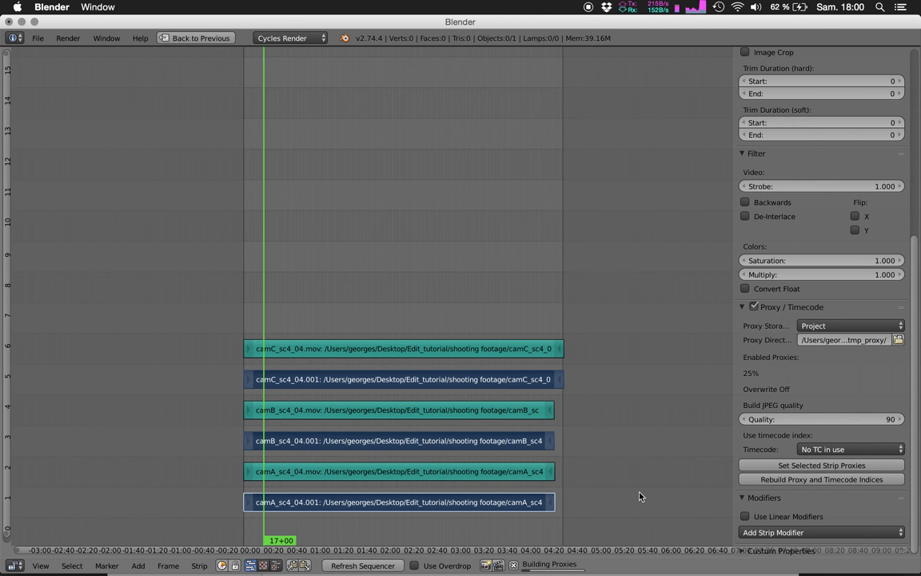
key(super+Tab)
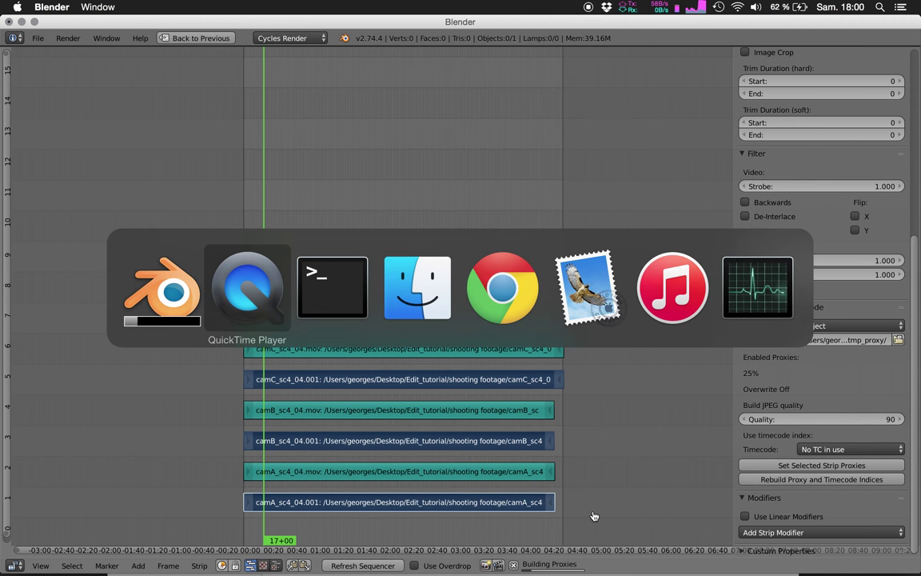
key(super+Tab)
key(super+shift+Tab)
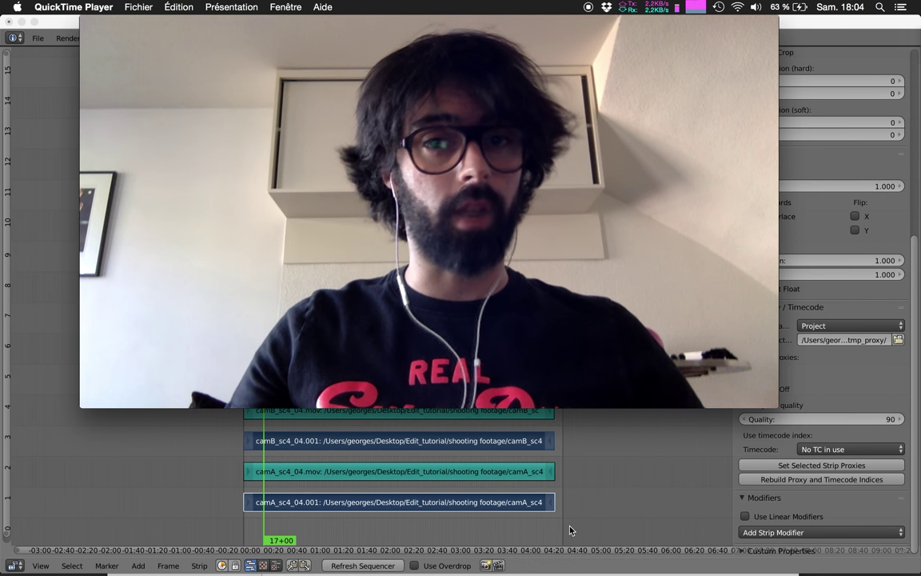
Move the playhead to 29+10 and overlay the video image on the sequencer with Overdrop, placing it just above the camera strips.
mouse_move(490, 410)
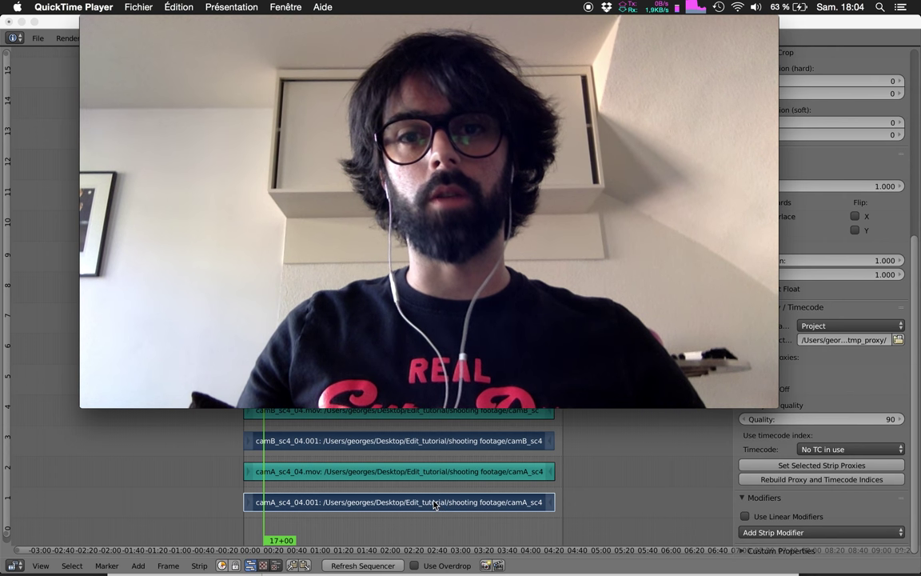
click(581, 570)
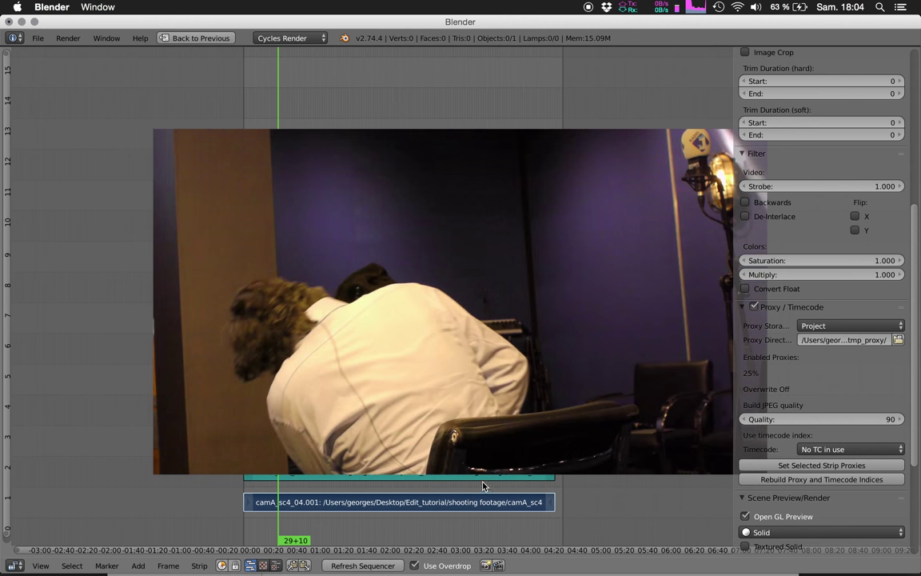
key(o)
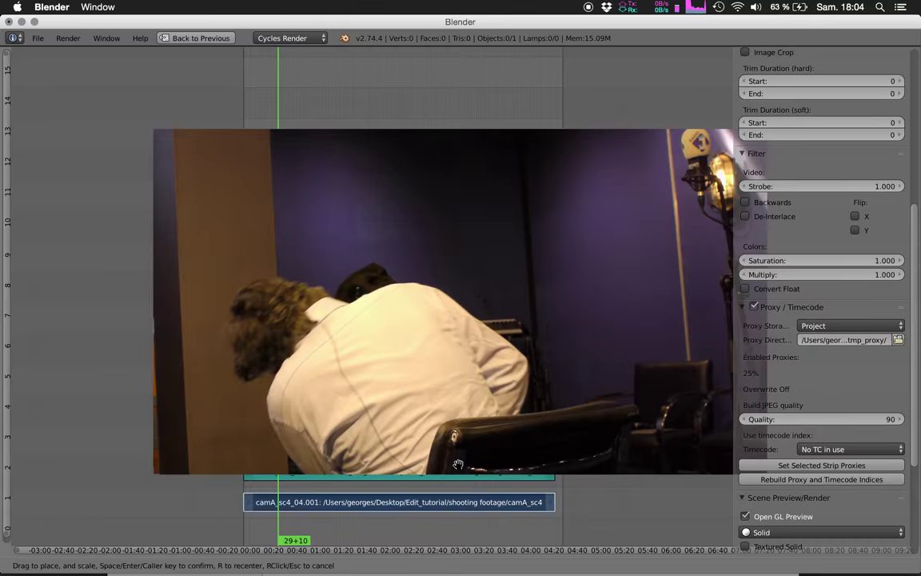
drag(455, 469, 459, 354)
key(o)
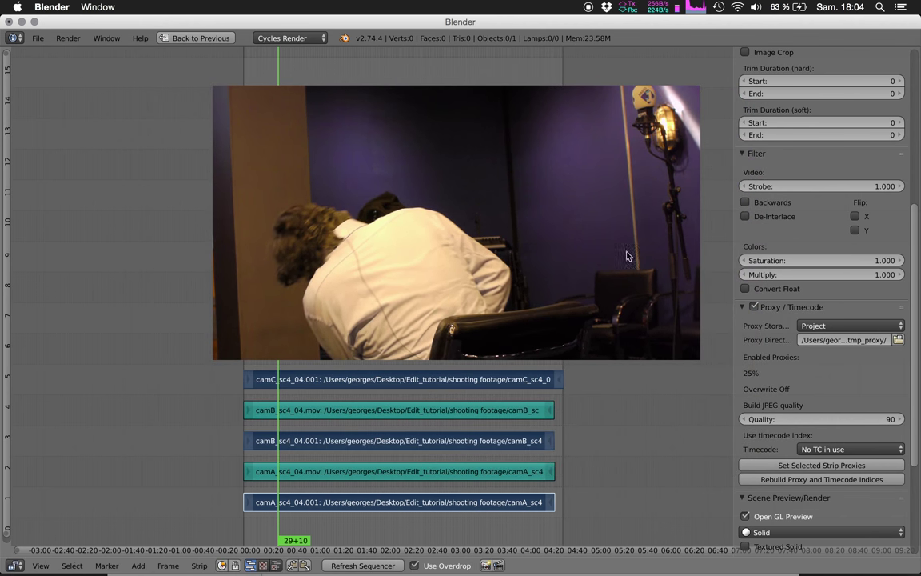
key(o)
drag(468, 269, 464, 235)
key(o)
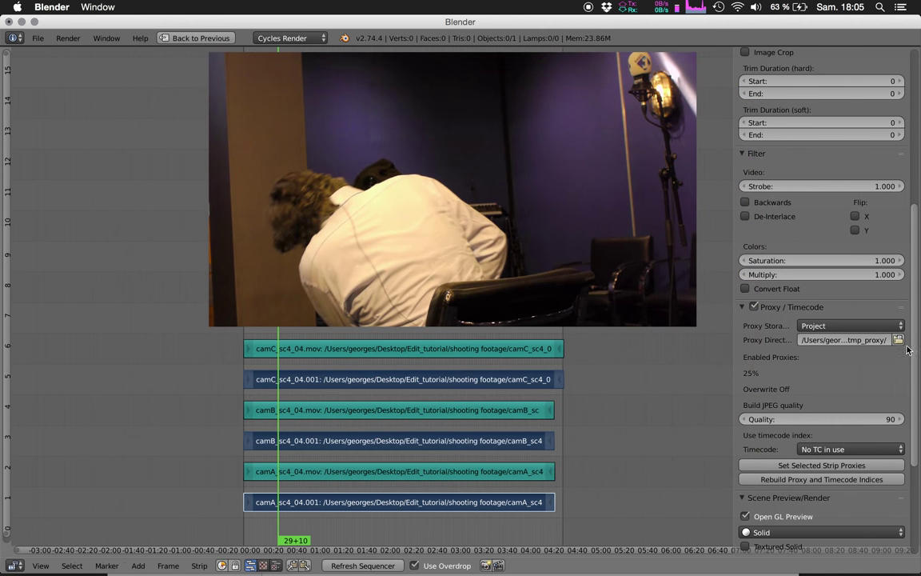
Show the preview area's properties and set the maximized sequencer's proxy render size to Proxy size 25%.
drag(916, 367, 795, 450)
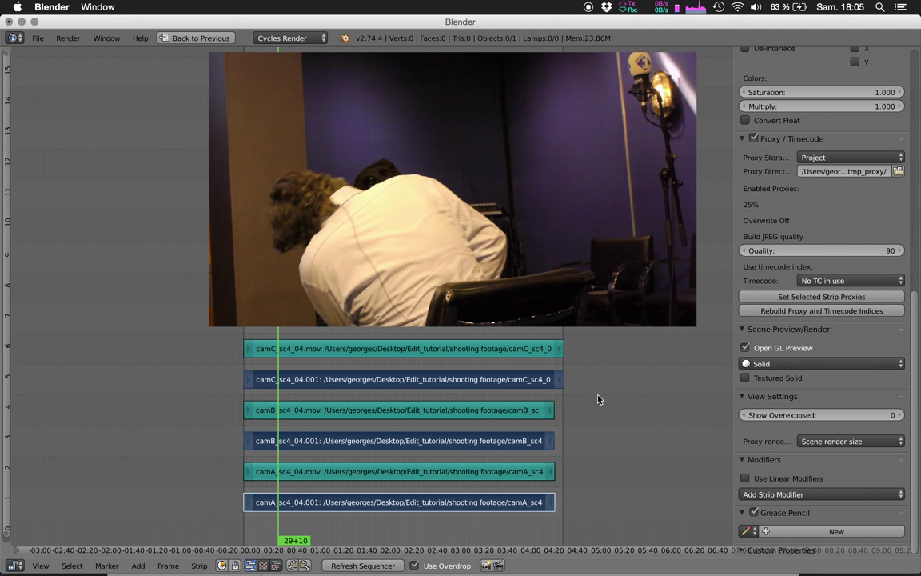
key(ctrl+Up)
key(ctrl+Right)
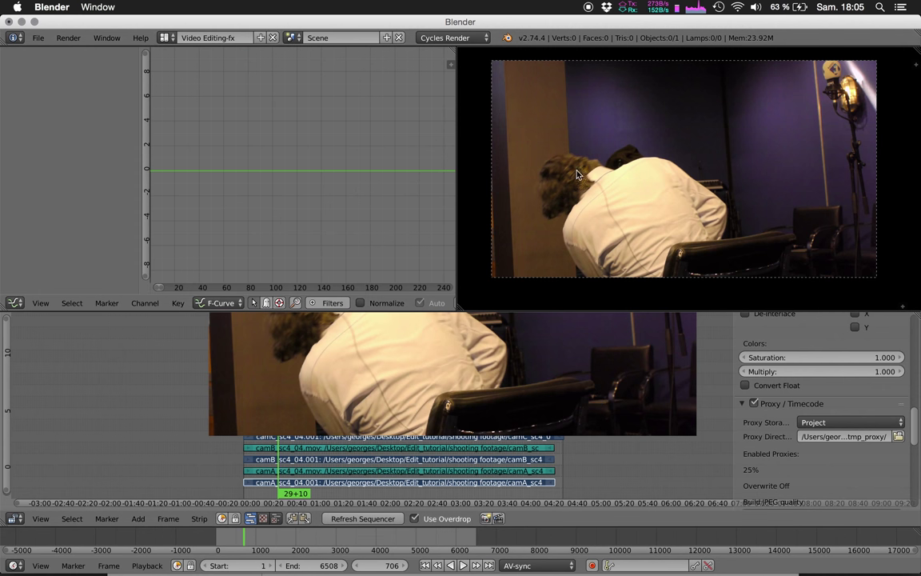
key(n)
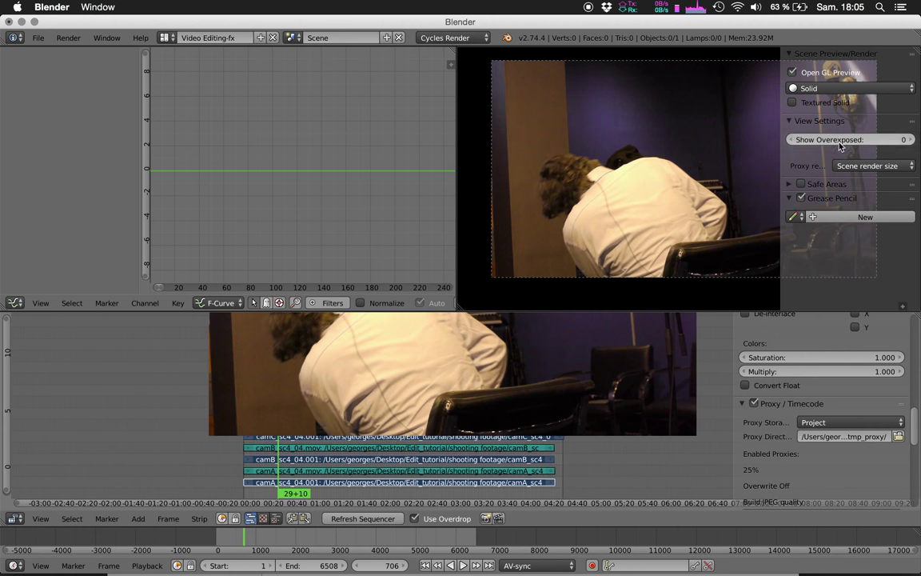
key(ctrl+Up)
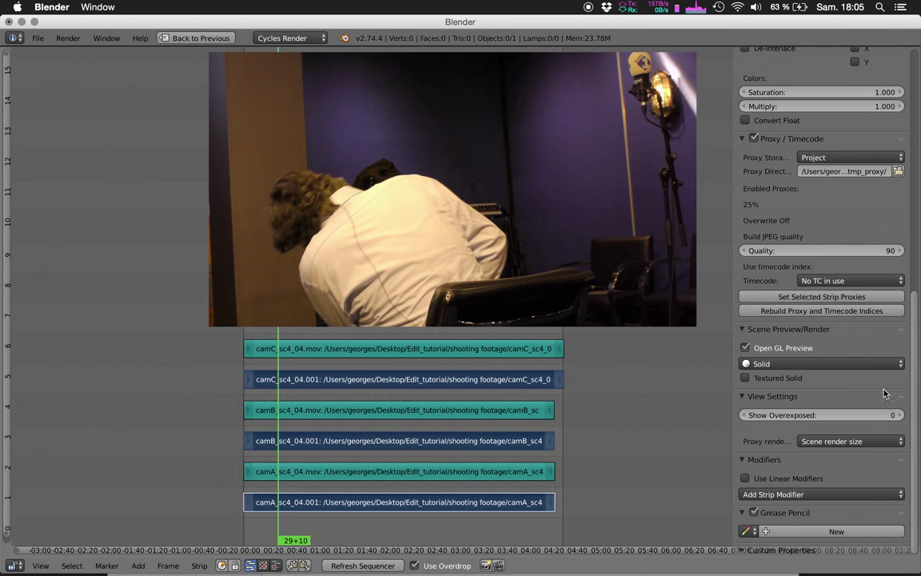
click(844, 443)
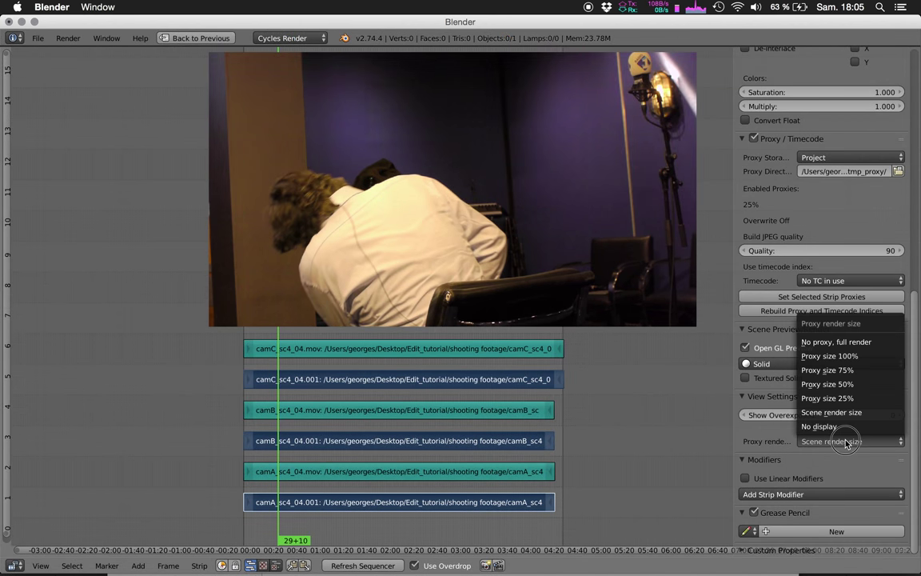
click(879, 399)
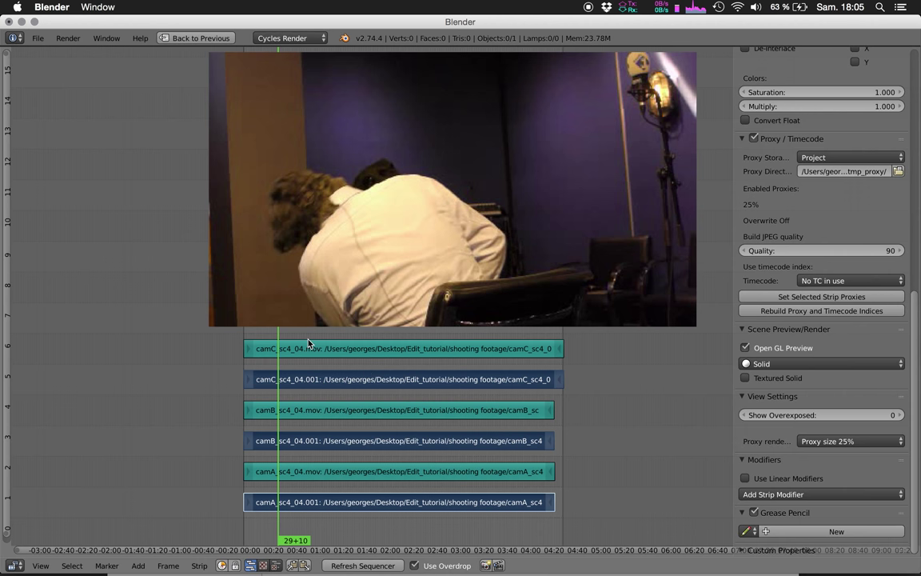
Enlarge the Overdrop image over the whole sequencer and compare its quality at Scene render size and Proxy size 25%.
key(o)
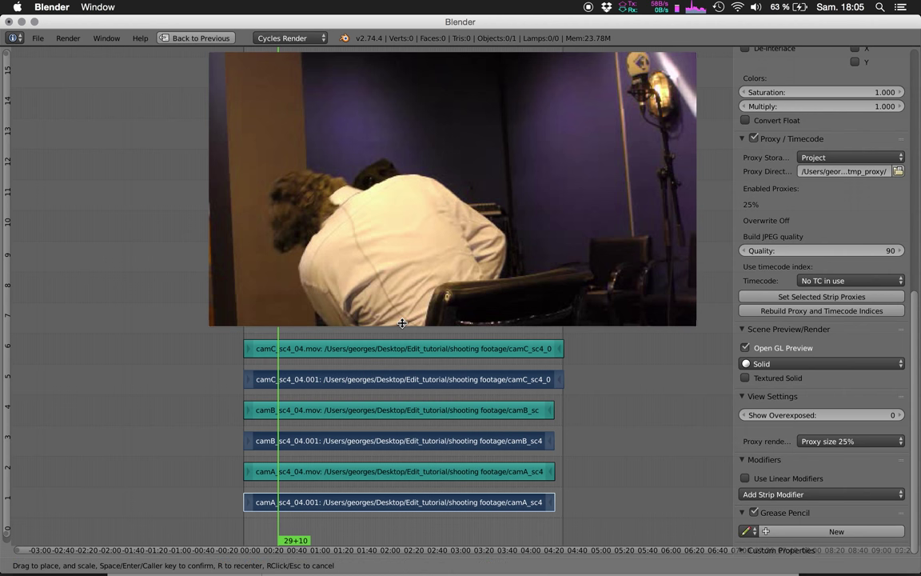
drag(402, 324, 396, 550)
click(293, 344)
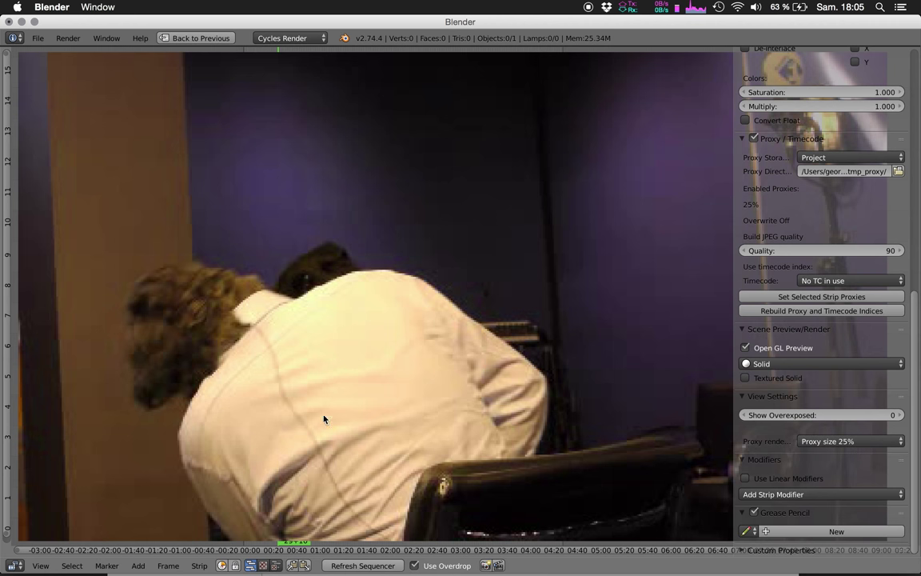
click(831, 441)
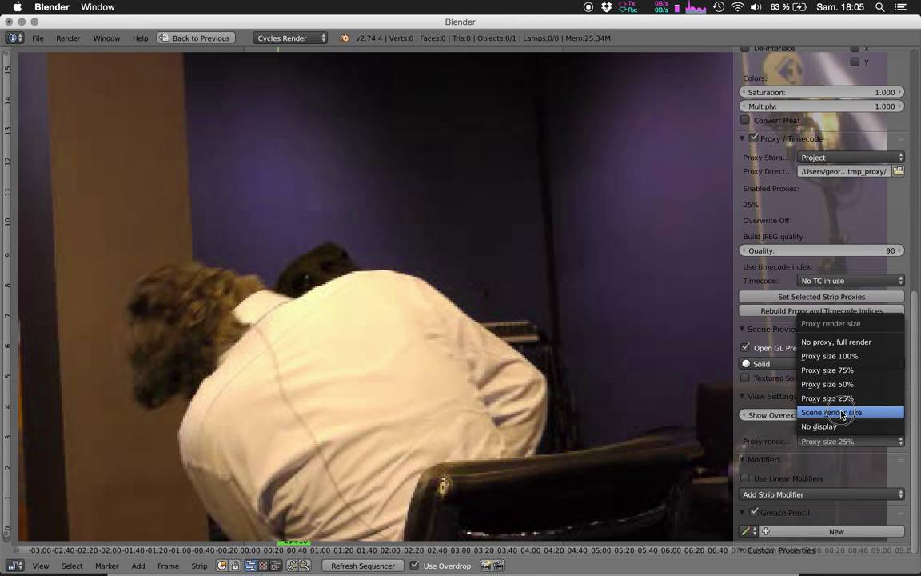
click(799, 410)
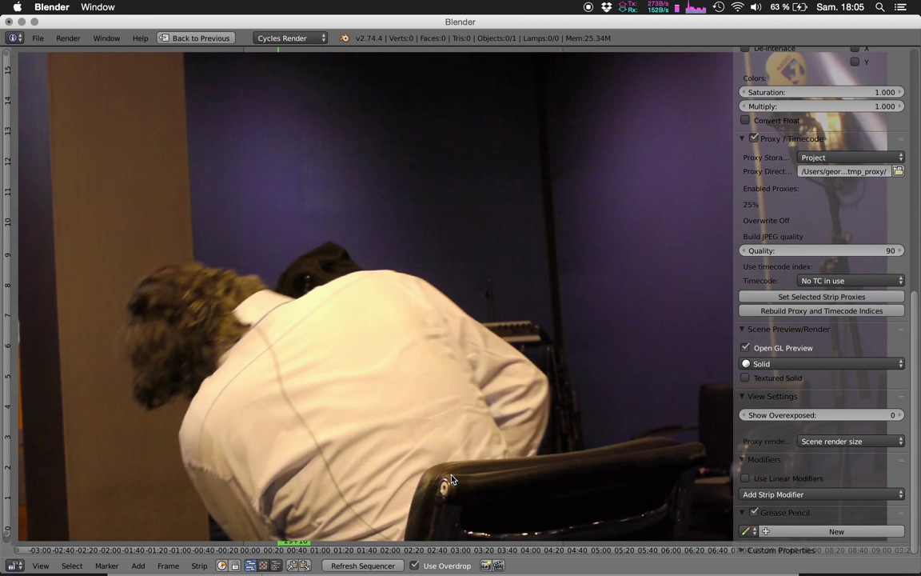
click(839, 441)
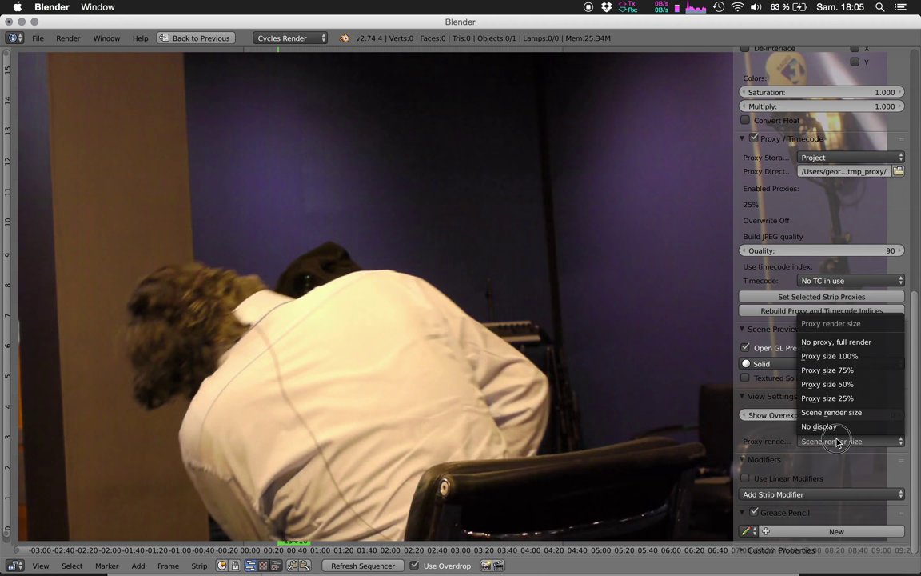
click(845, 395)
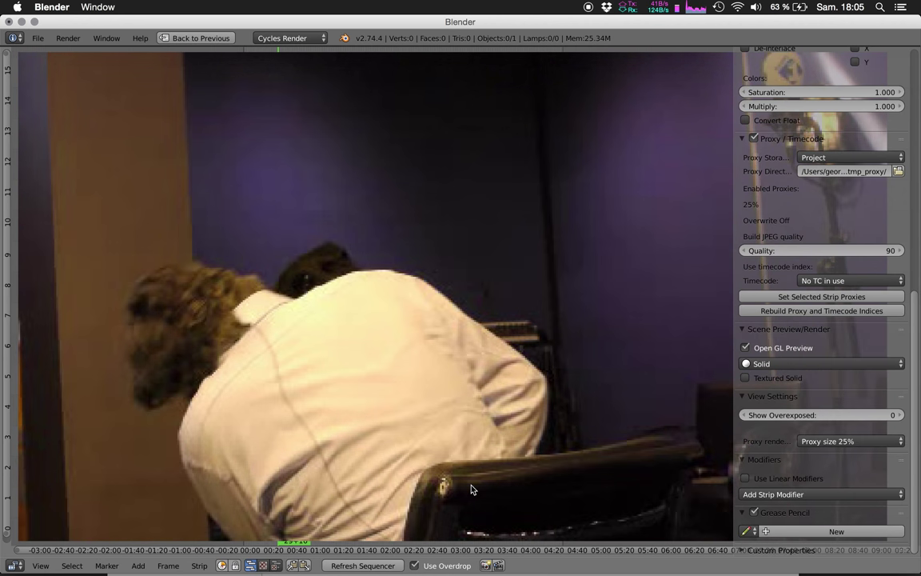
Shrink the Overdrop image back above the camera strips and scrub the footage to 01:35+21.
key(g)
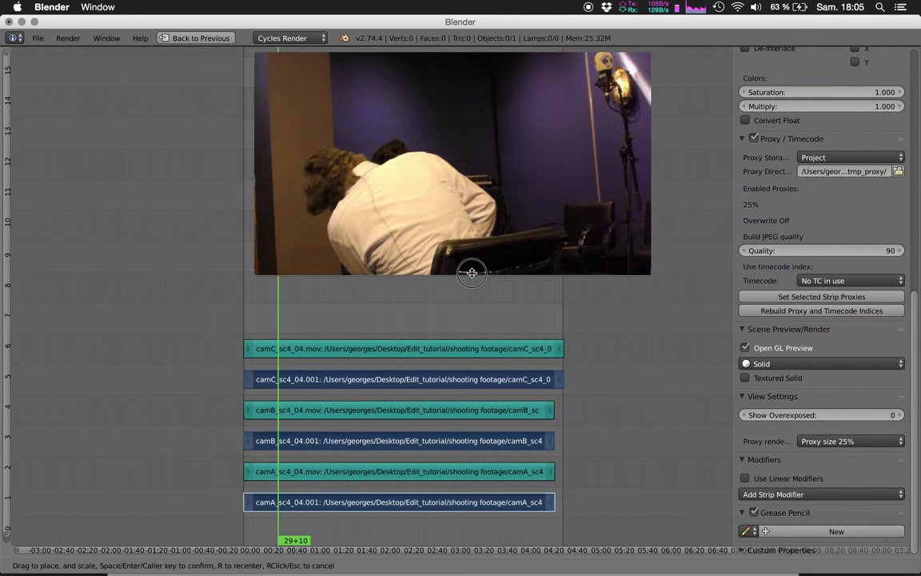
click(487, 339)
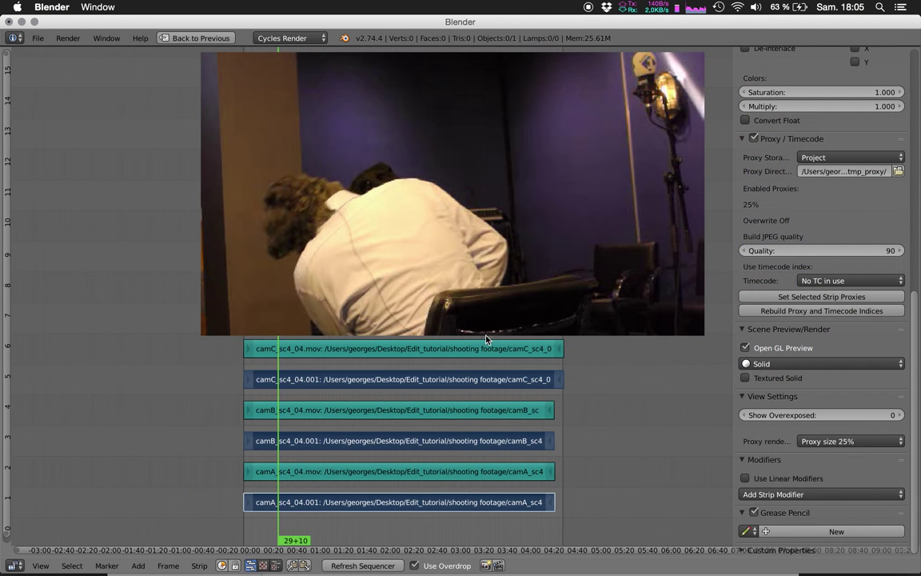
middle_drag(302, 395, 311, 434)
drag(295, 374, 366, 370)
Select the camC movie strip on channel 5, then mute and unmute it.
right_click(366, 419)
key(h)
key(alt+h)
Use Scene render size for the preview and test seeking at 02:06+08, 01:35+21 and 02:34+15.
click(828, 442)
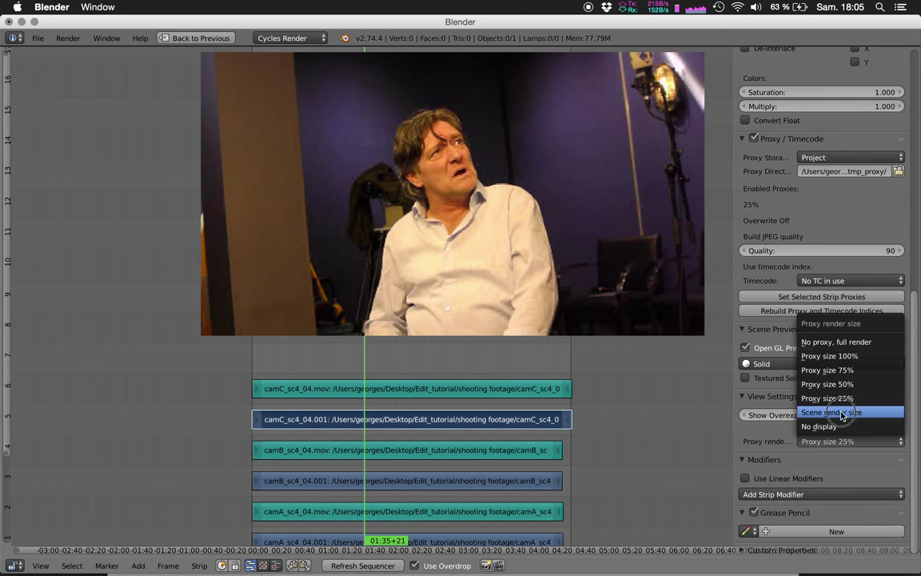
click(811, 414)
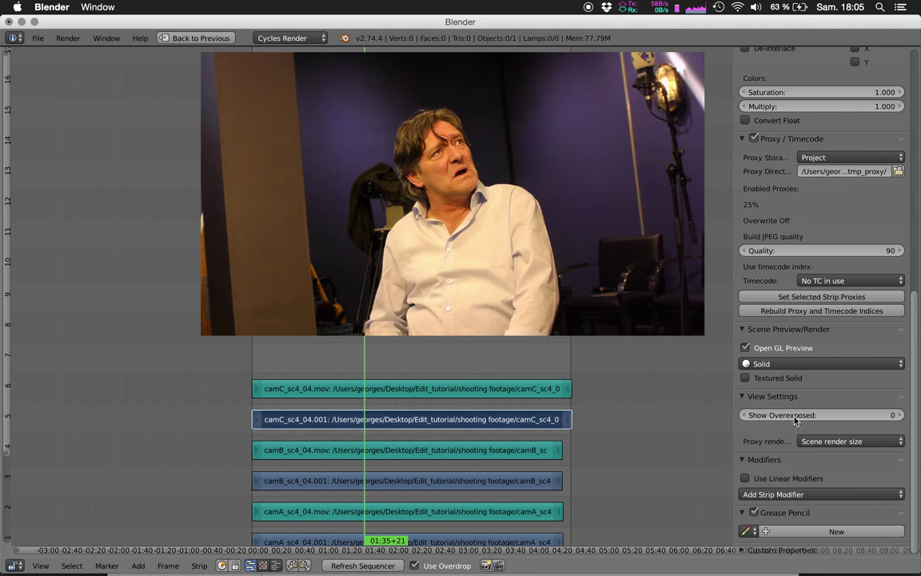
click(400, 363)
key(Page_Up)
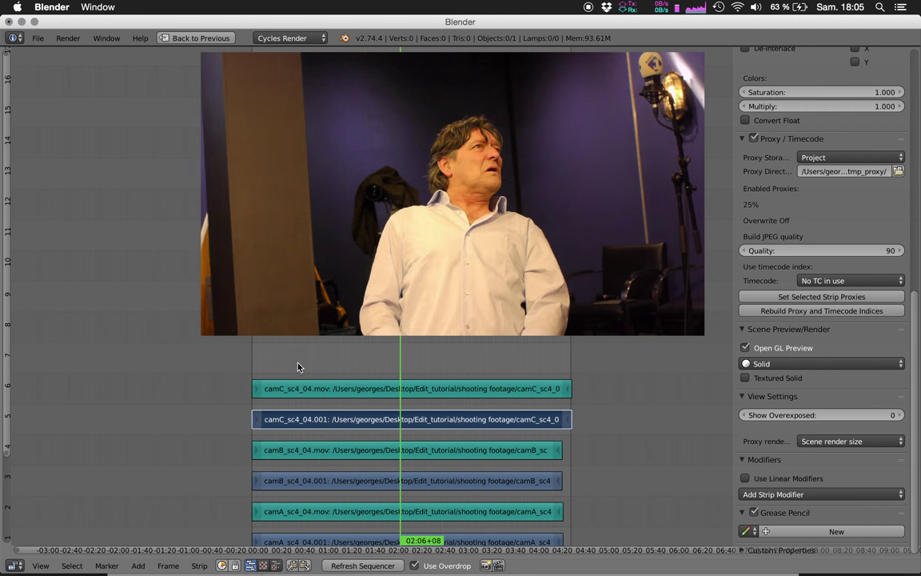
click(364, 366)
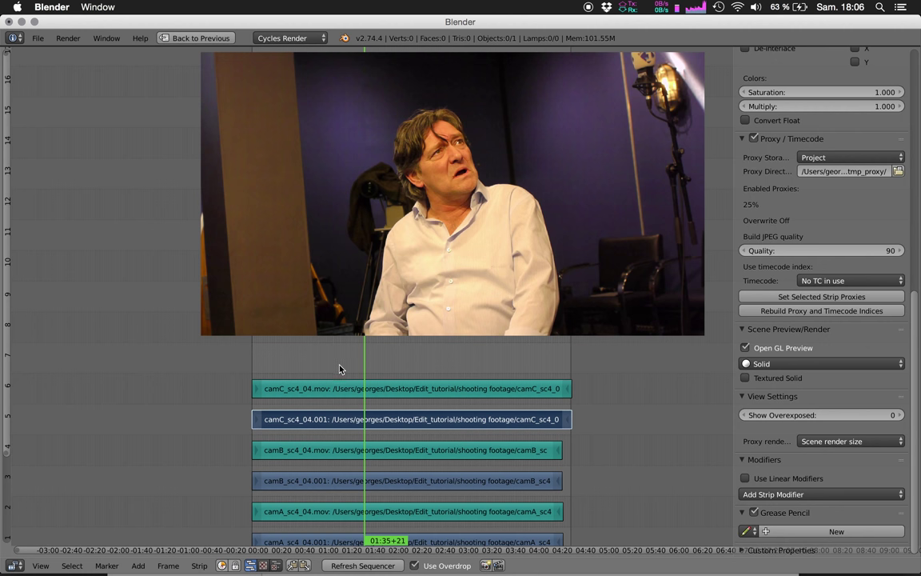
click(434, 358)
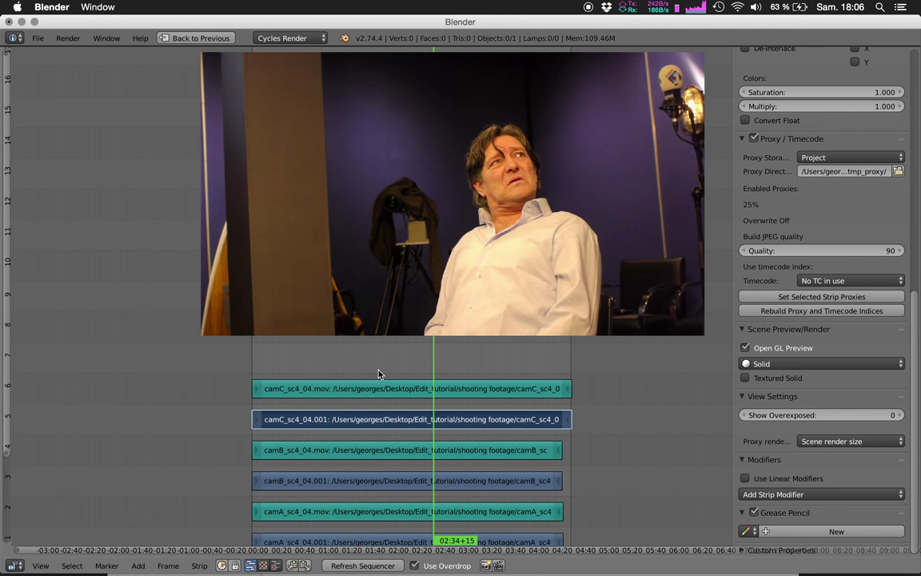
Set the sequencer's proxy render size back to 25% and hide its properties region.
key(shift+Right)
click(871, 442)
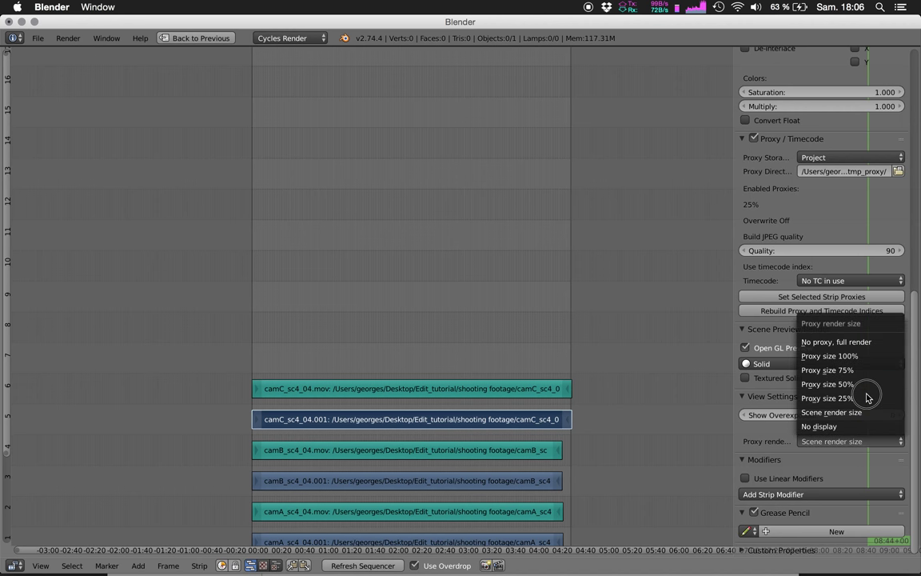
click(866, 417)
key(n)
Scrub the 25% proxy footage to 01:16+20 and play it briefly to check playback.
click(343, 349)
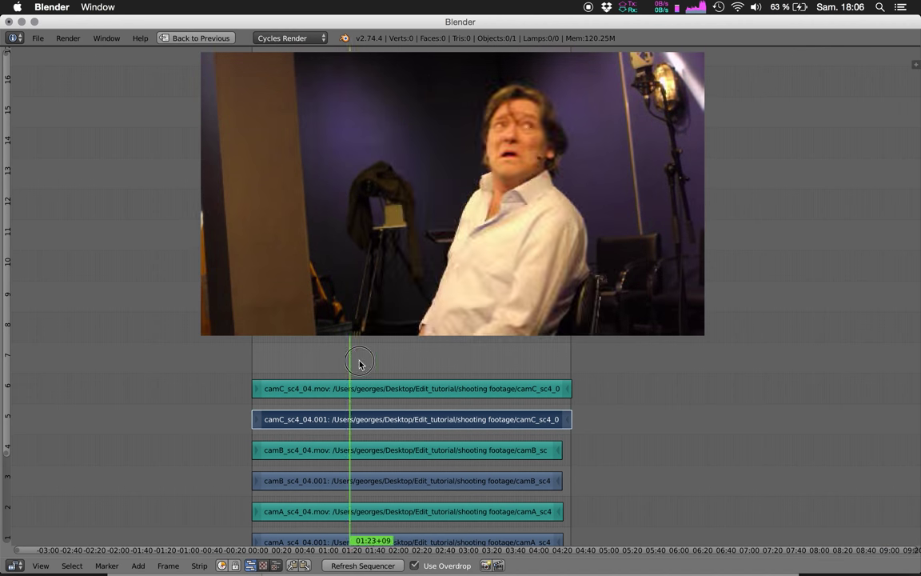
key(Home)
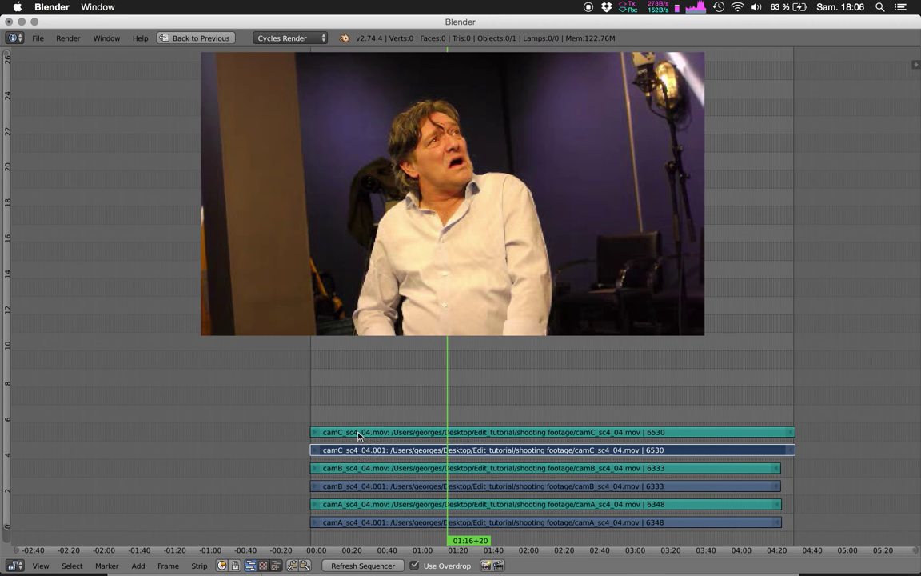
key(alt+a)
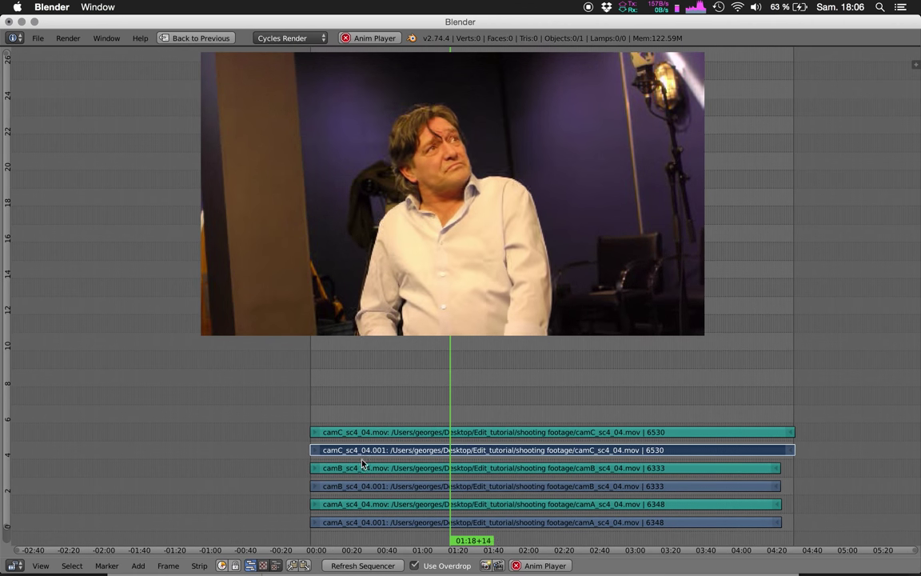
key(alt+a)
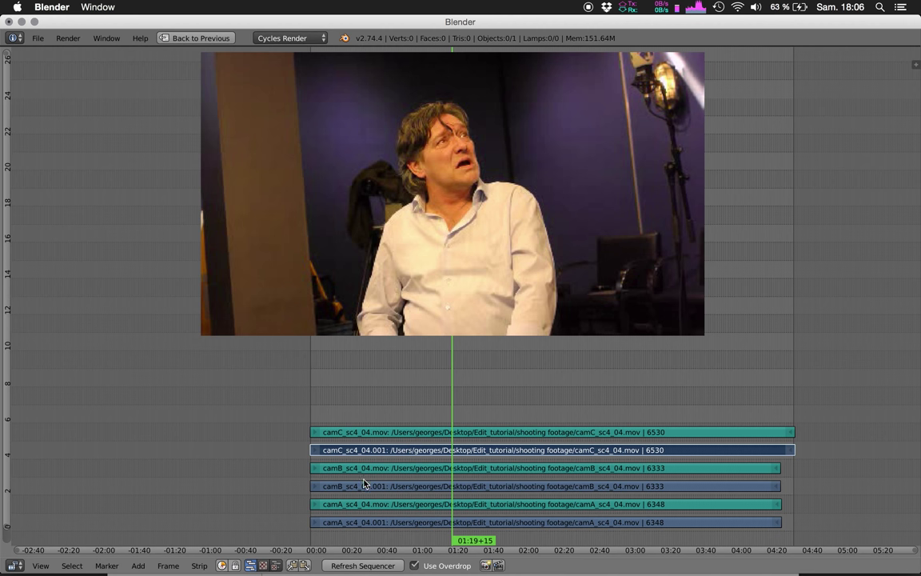
Mute all camB and camC movie and sound strips, and set the playhead to 0+00.
right_click(360, 486)
shift+right_click(368, 432)
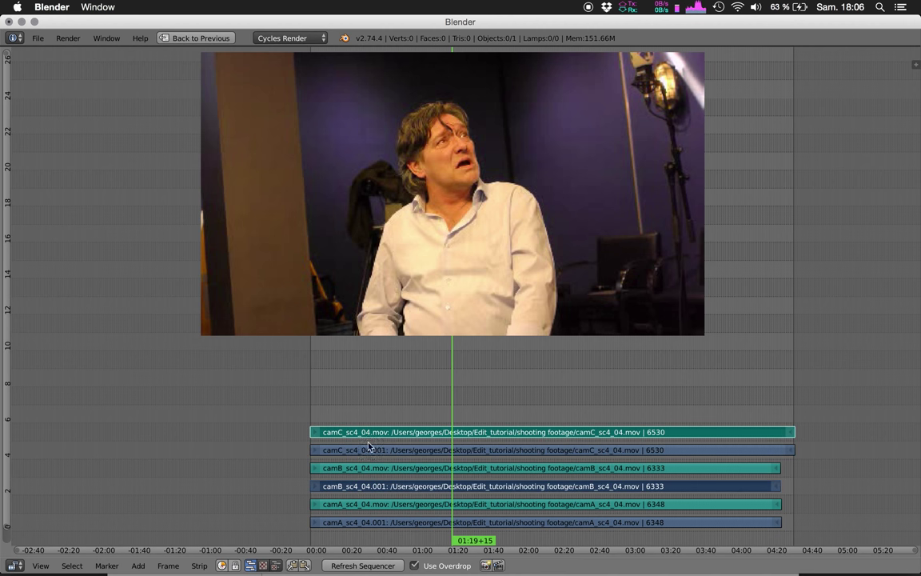
shift+right_click(366, 449)
shift+right_click(372, 469)
key(h)
key(shift+Left)
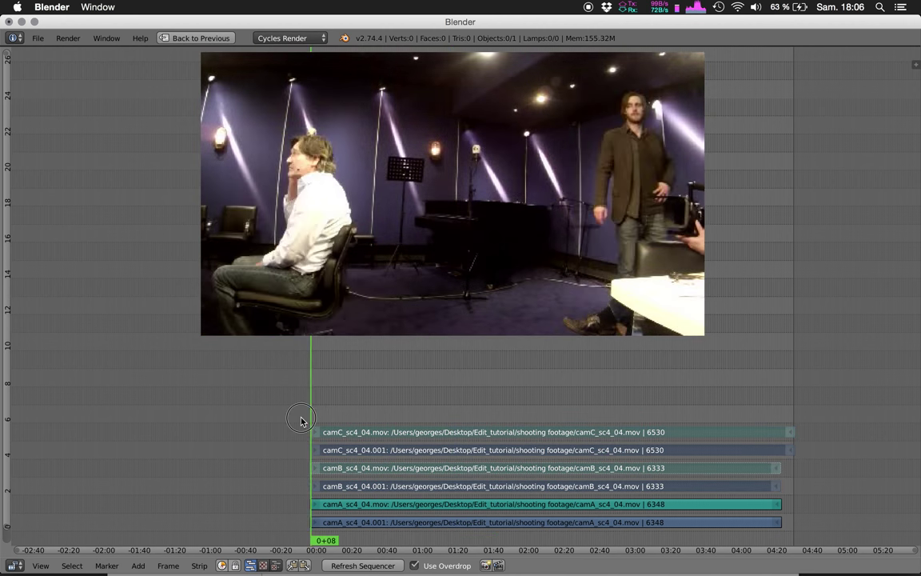
ctrl+middle_drag(396, 487, 430, 464)
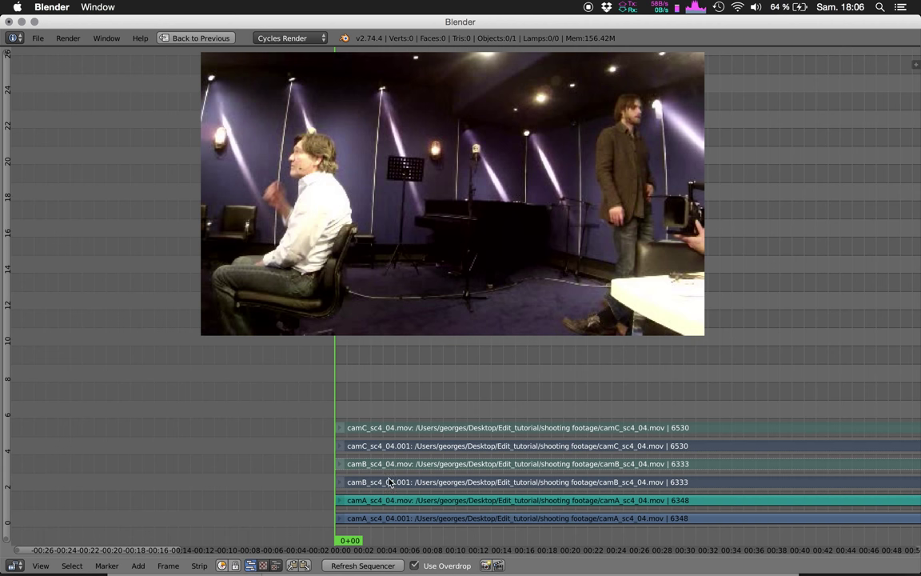
key(super+Tab)
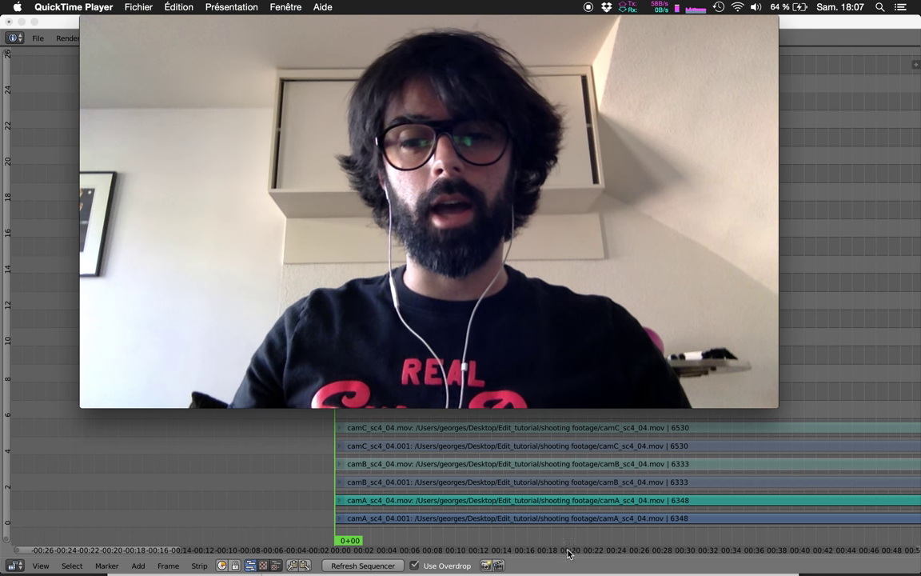
click(392, 409)
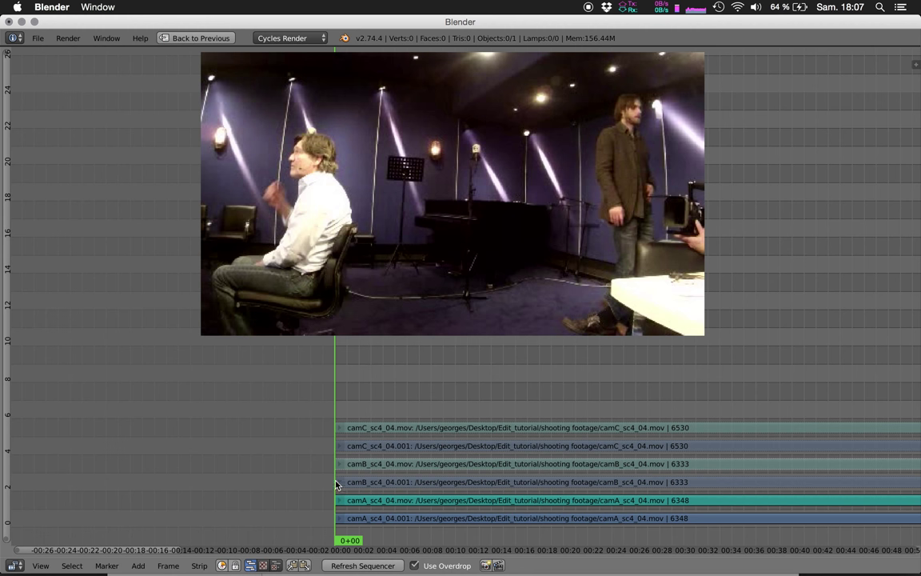
Play camA from the start with the system volume raised, stop, and step back to frame 7+06 to examine the sync cue.
key(alt+a)
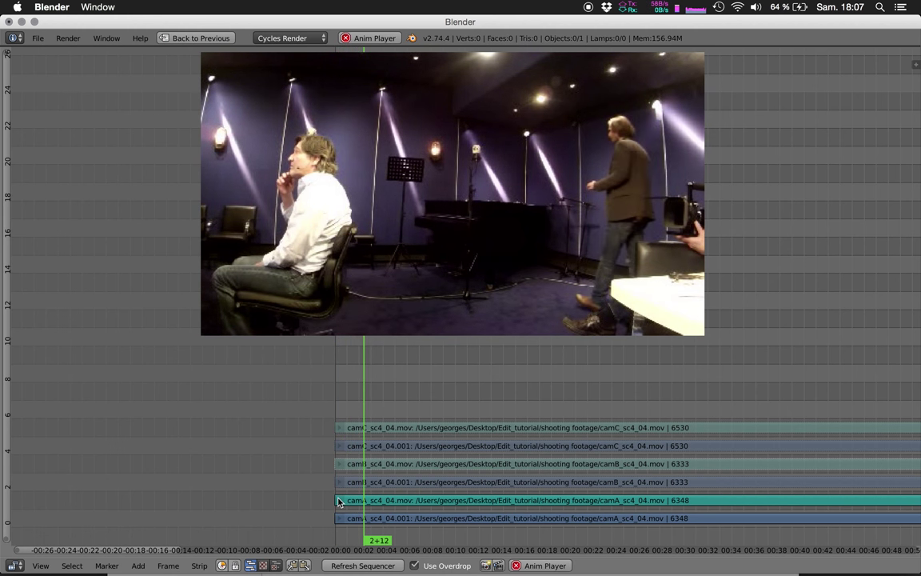
key(XF86AudioRaiseVolume)
key(XF86AudioRaiseVolume)
key(XF86AudioRaiseVolume)
key(XF86AudioRaiseVolume)
key(XF86AudioRaiseVolume)
key(XF86AudioRaiseVolume)
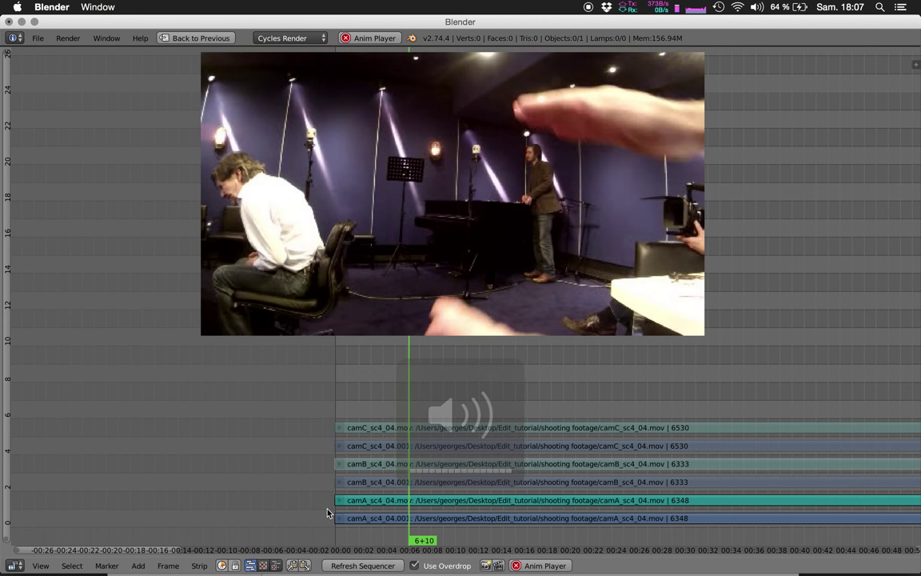
key(alt+a)
key(Left)
key(Left)
key(Left)
key(Left)
key(Left)
key(Left)
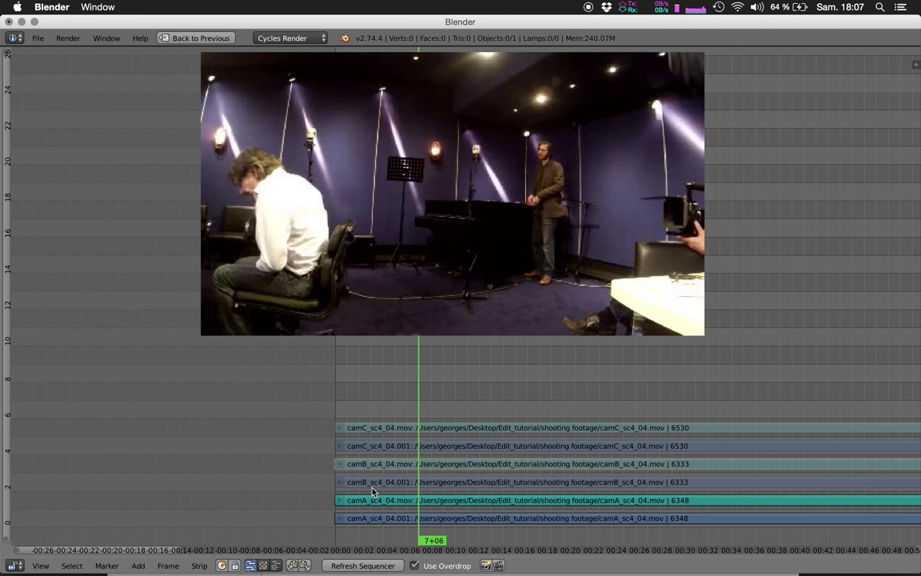
Restore the tiled layout, switch to the next Video Editing screen, scrub to 12+10 and show the strip properties.
key(ctrl+Up)
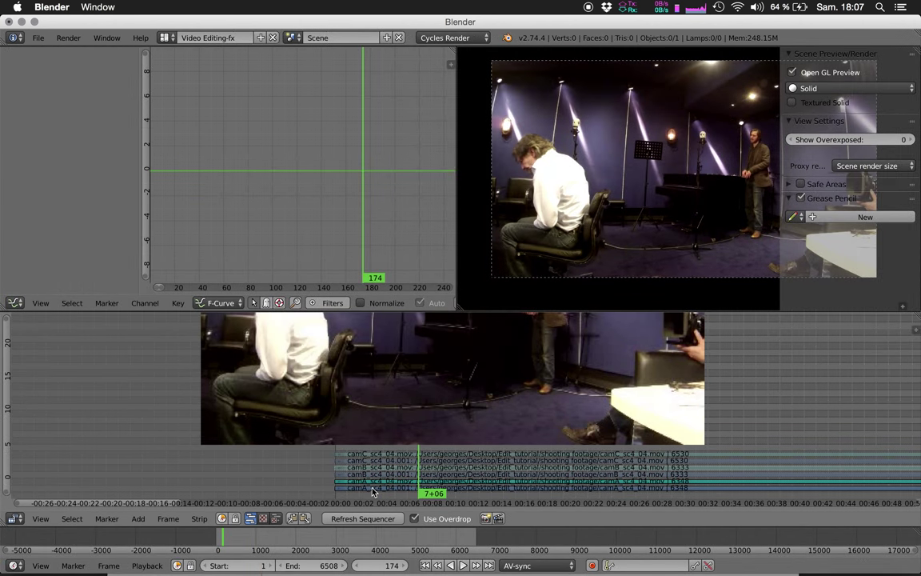
key(ctrl+Right)
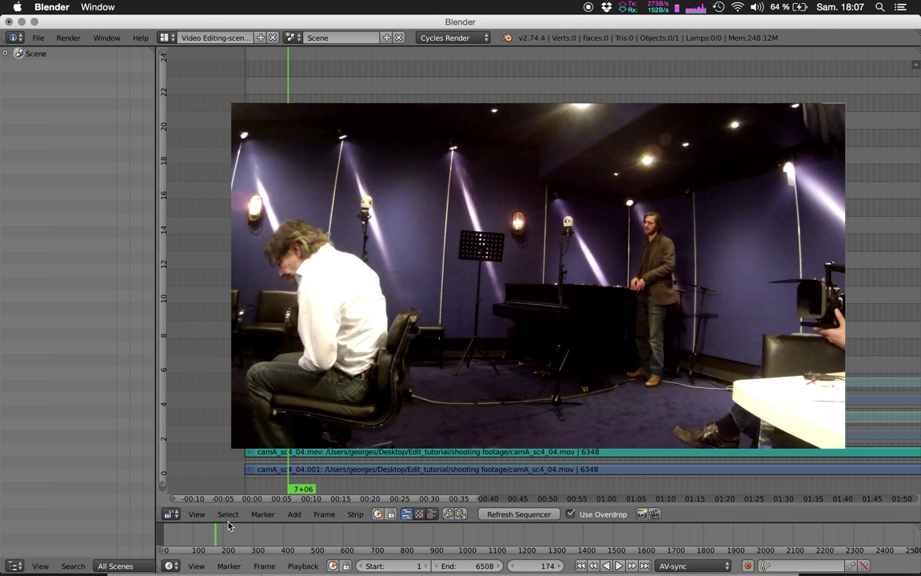
drag(230, 524, 253, 534)
key(n)
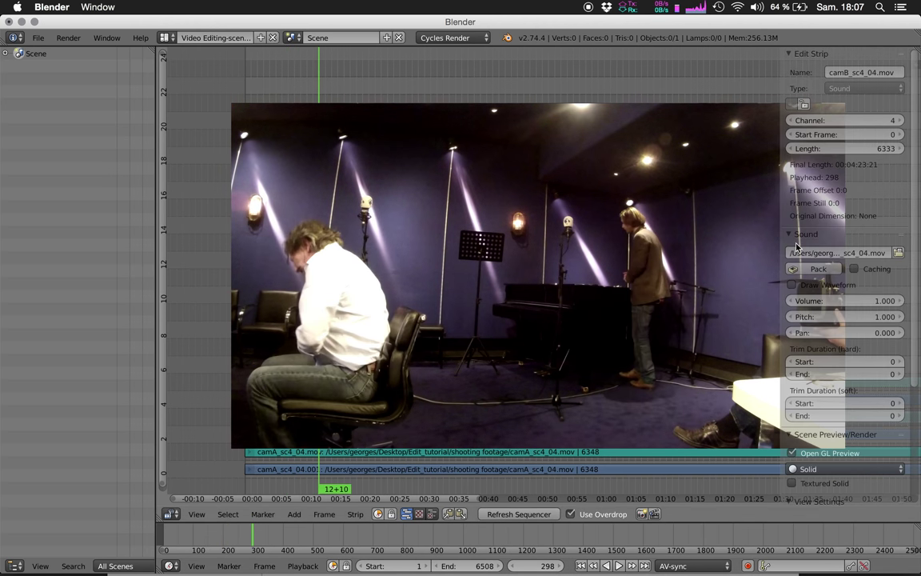
Set the sequencer's proxy render size to 25% and hide the strip properties.
scroll(854, 434, down, 5)
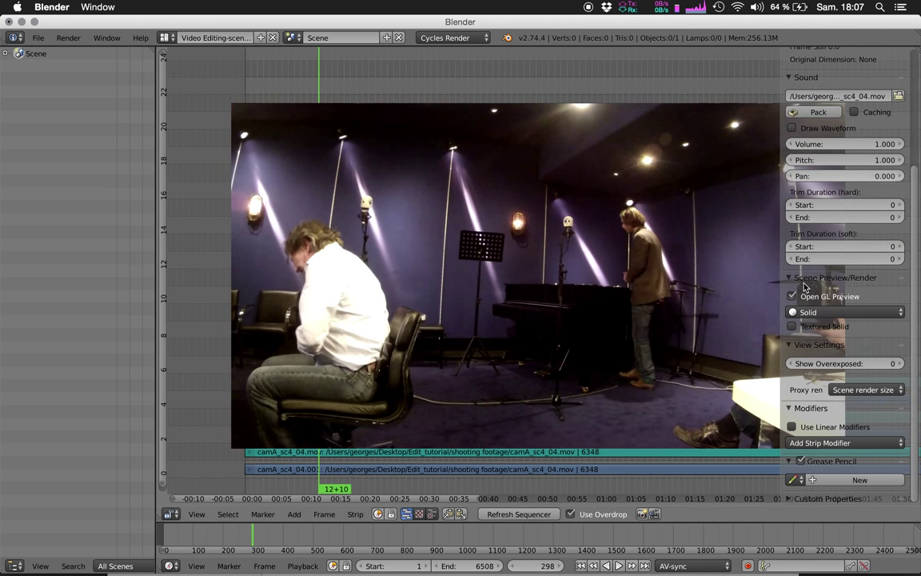
click(866, 389)
click(867, 347)
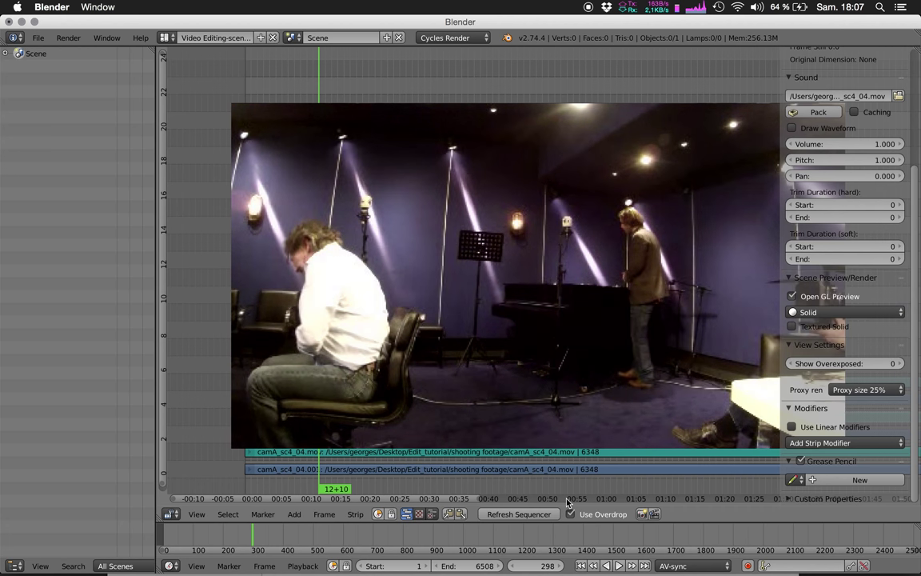
key(n)
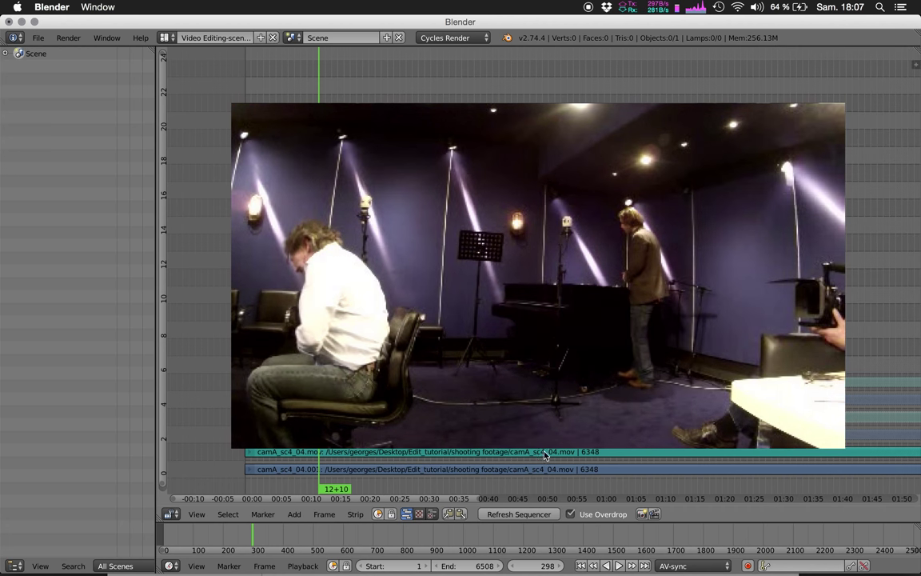
Reposition and shrink the Overdrop preview so that it sits above all the camera strips.
key(o)
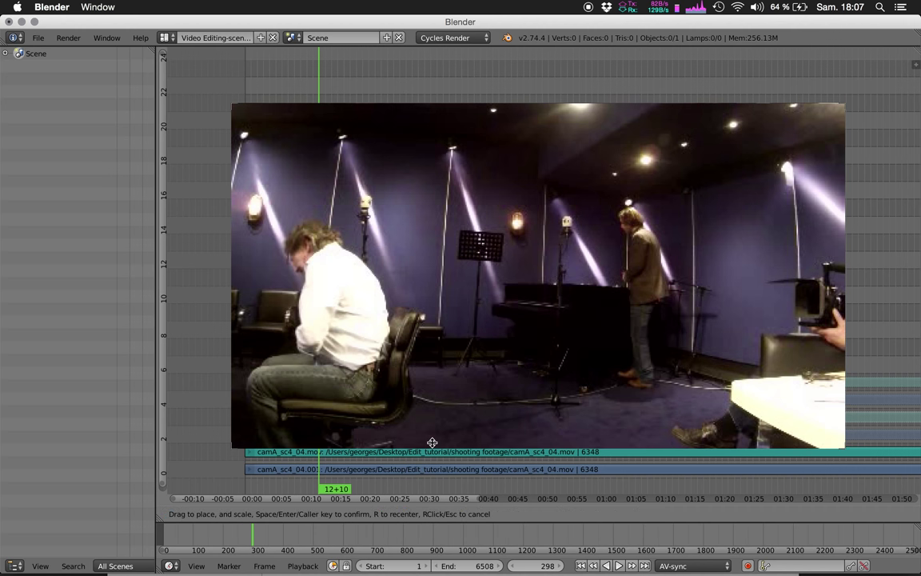
drag(434, 439, 441, 399)
drag(513, 261, 487, 212)
mouse_move(535, 355)
mouse_down()
mouse_move(537, 329)
mouse_move(535, 341)
mouse_up()
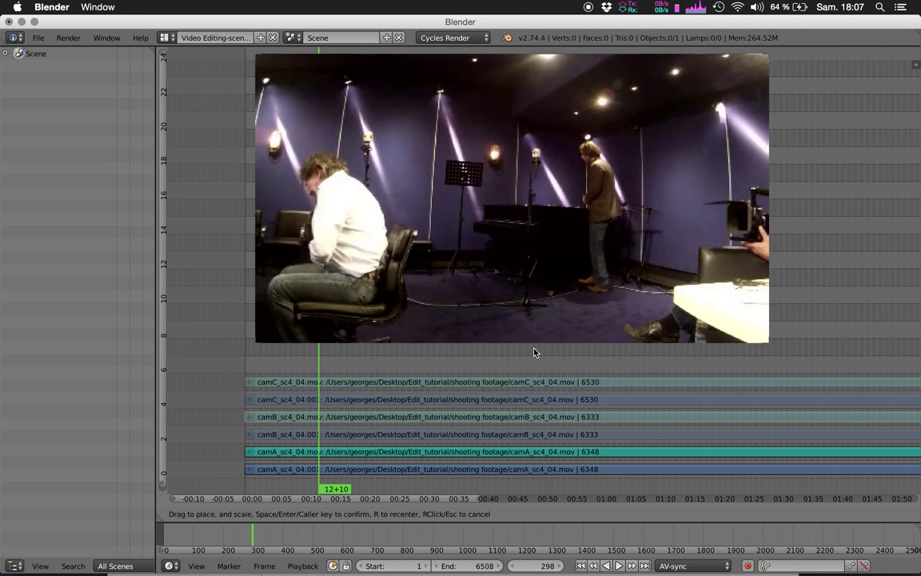
key(Return)
Play camA from frame 0+00 and stop just after the hand clap.
drag(272, 372, 218, 366)
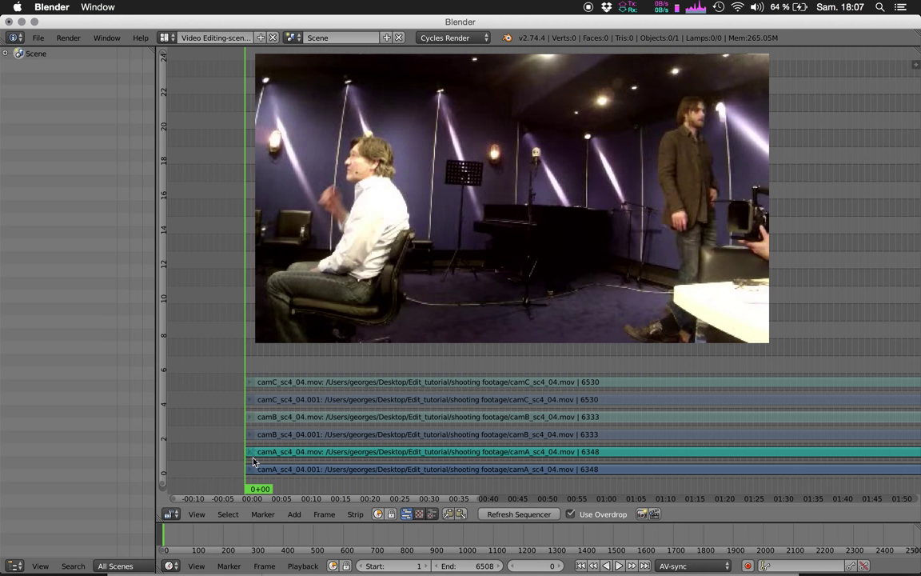
key(alt+a)
click(270, 395)
key(alt+a)
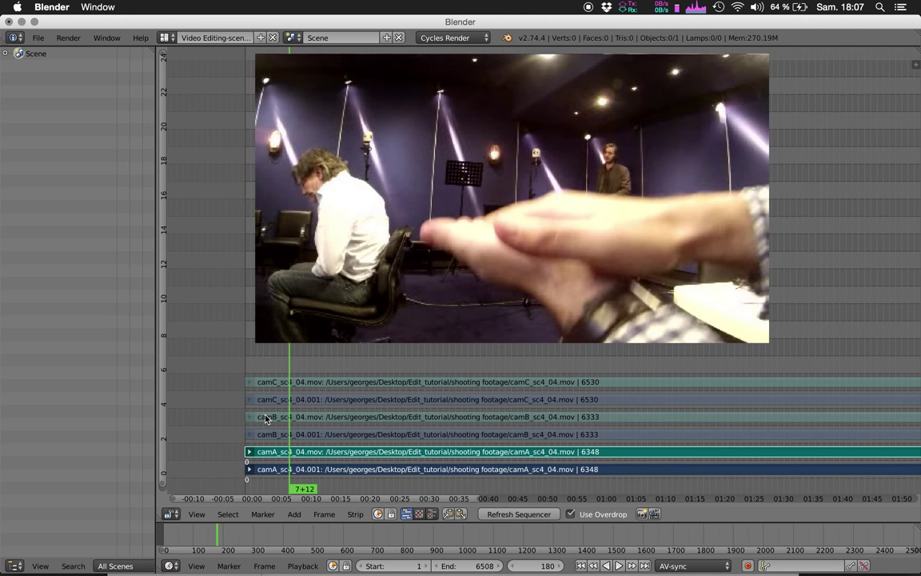
Enable audio scrubbing and step frame by frame to camA's clap at 7+07.
click(307, 568)
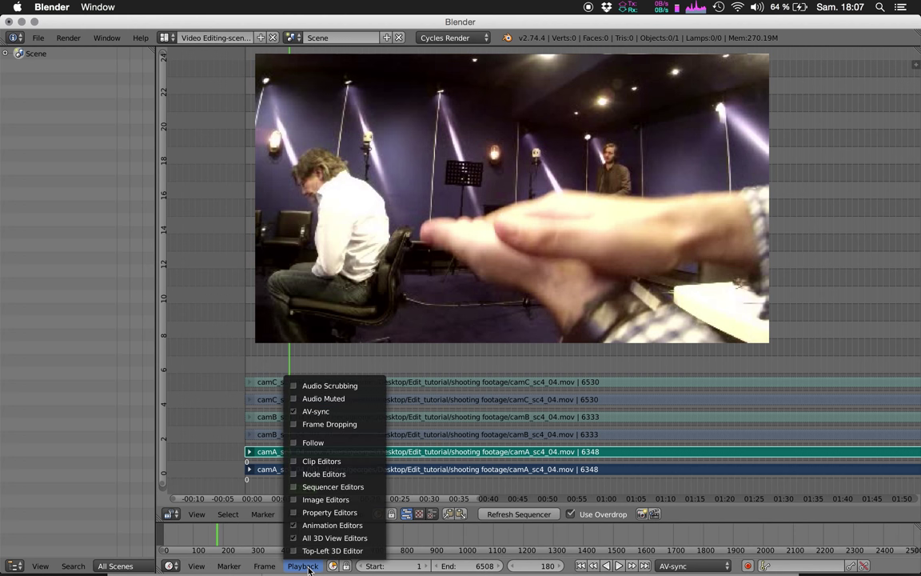
click(360, 386)
key(Left)
key(Left)
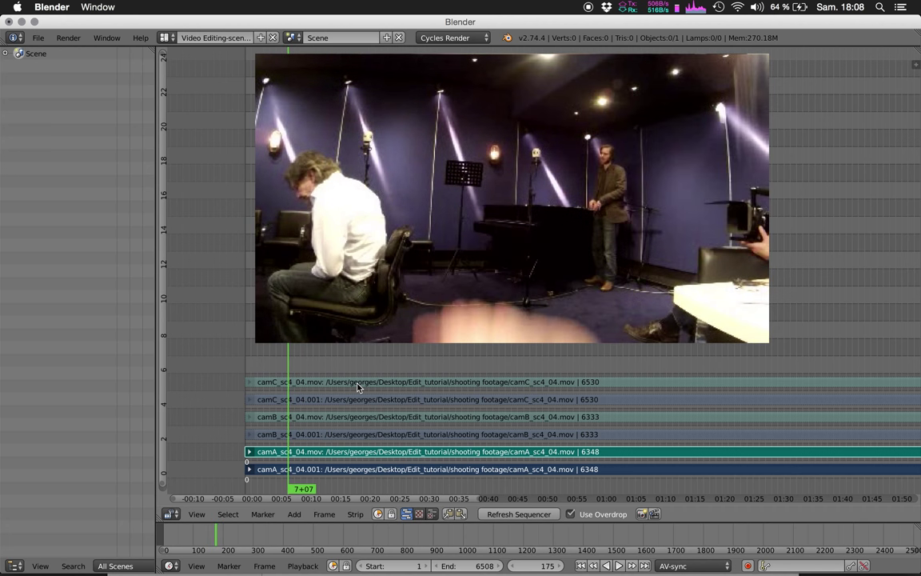
key(Right)
key(Left)
key(Left)
key(Right)
key(Left)
key(Right)
Snap both camA strips to the playhead at 7+07 and mute the camA movie strip.
key(shift+s)
right_drag(299, 464, 303, 458)
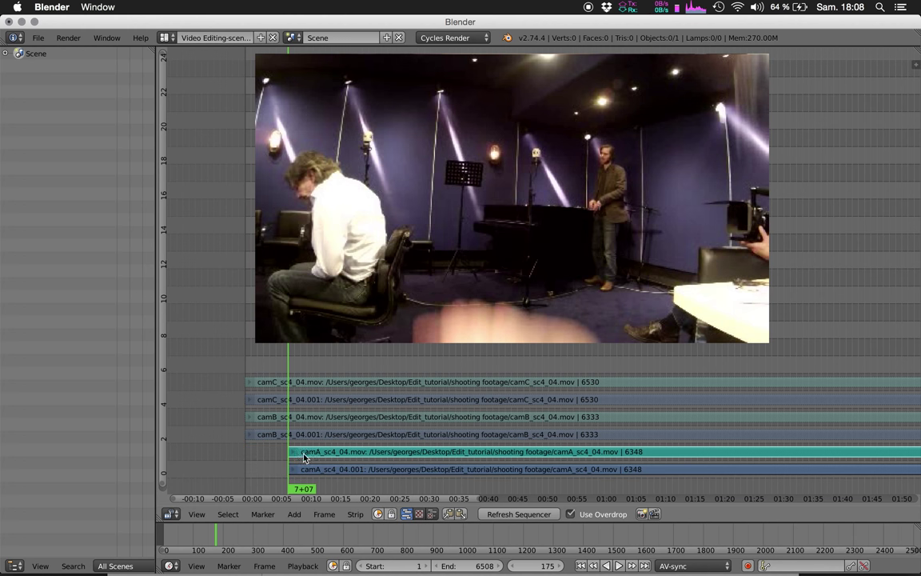
right_click(299, 435)
right_click(310, 453)
key(h)
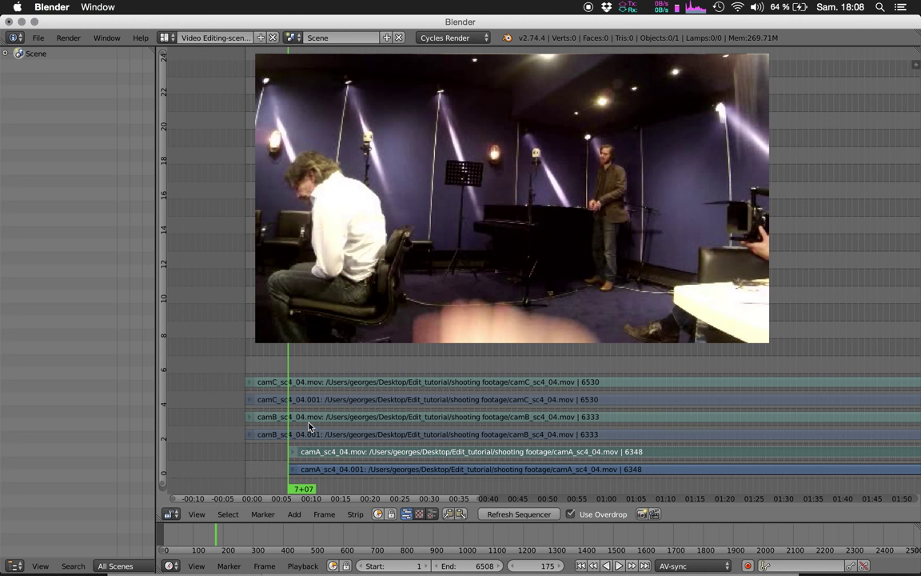
Unmute the camB movie and sound strips, and play them from the start until just after the clap.
right_click(305, 436)
key(alt+h)
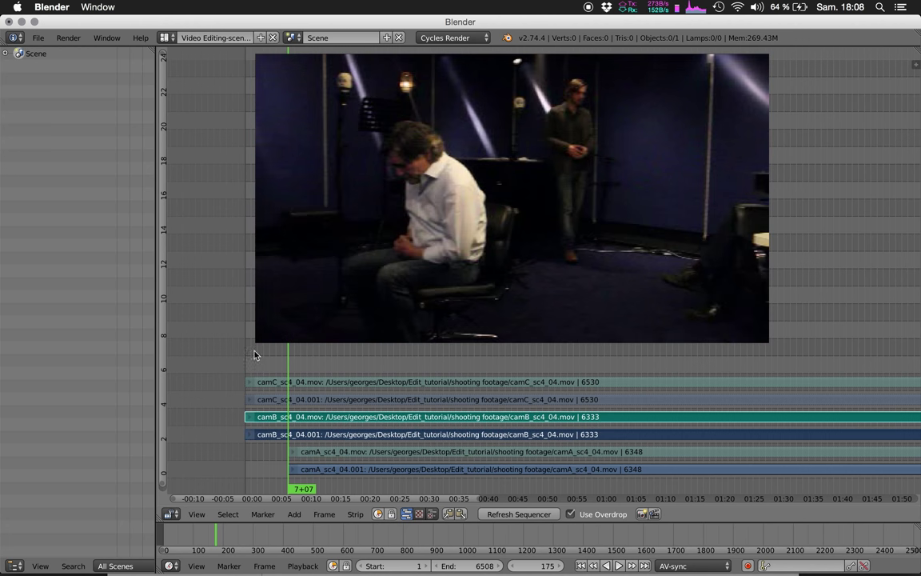
click(254, 353)
key(alt+a)
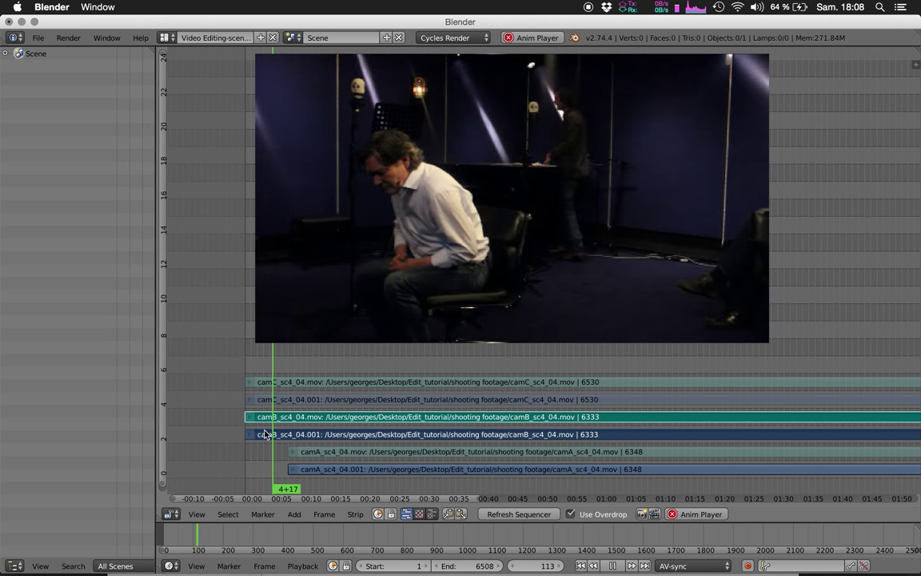
key(alt+a)
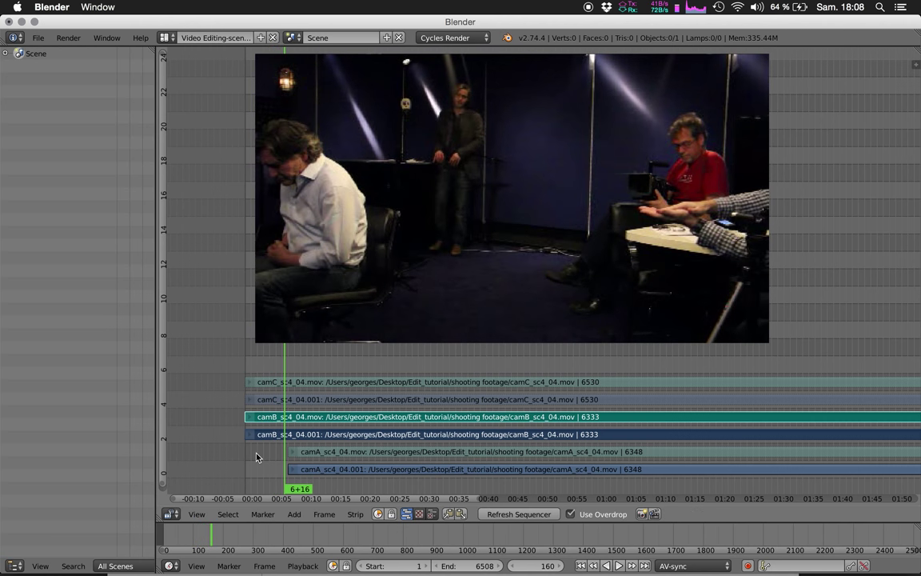
Step back to camB's clap at 6+09 and snap both camB strips to that frame.
key(Left)
key(Left)
key(Left)
key(Left)
key(Left)
key(Left)
key(Left)
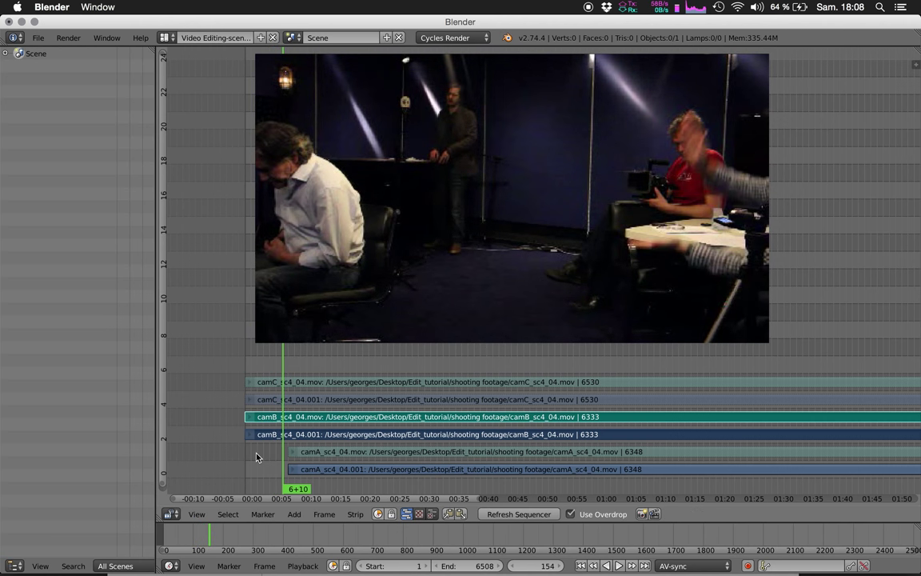
key(a)
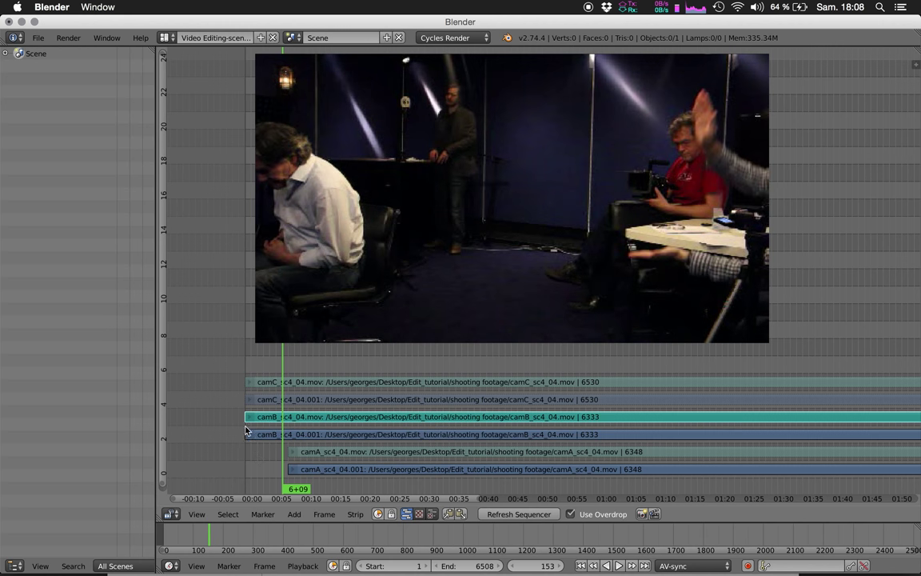
right_click(248, 434)
shift+right_click(249, 417)
key(shift+s)
Play briefly from the snapped position and mute the camB movie strip.
key(alt+a)
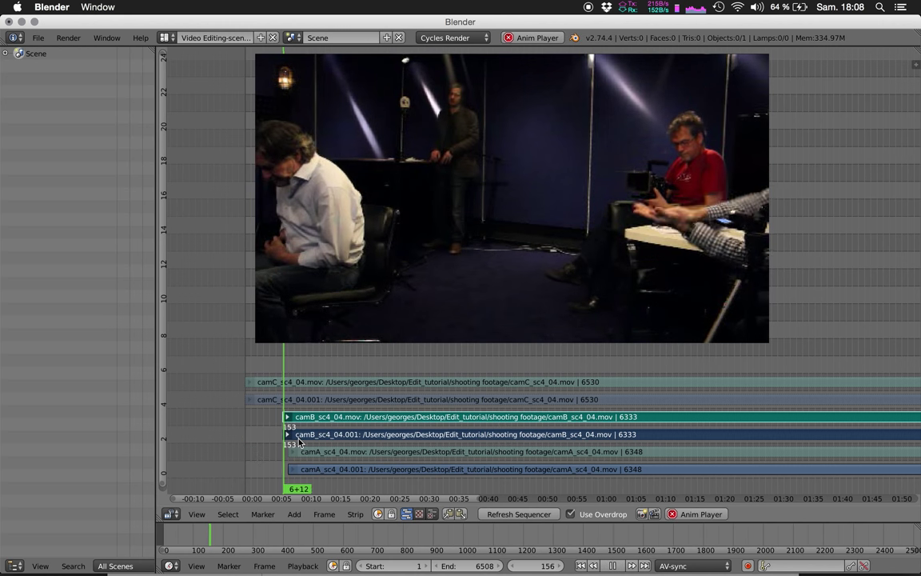
key(alt+a)
right_click(307, 419)
key(g)
right_click(291, 408)
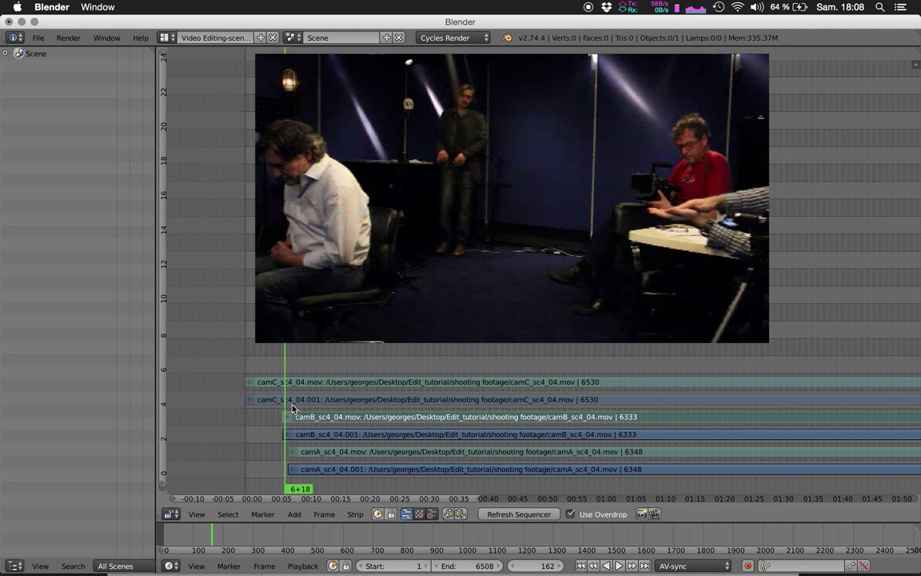
Unmute the camC movie and sound strips, and play them from 0+00 until just after the clap.
right_click(296, 382)
key(alt+h)
drag(276, 379, 245, 373)
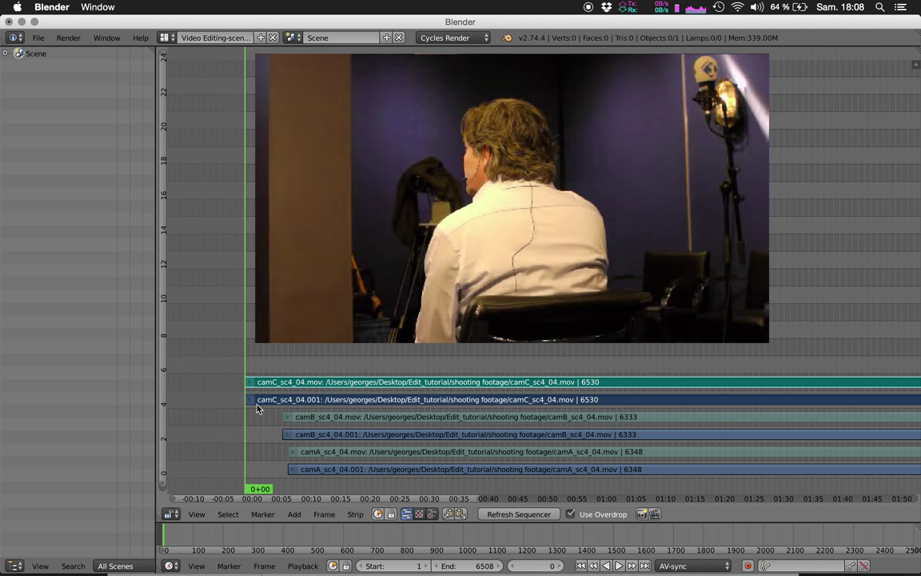
key(alt+a)
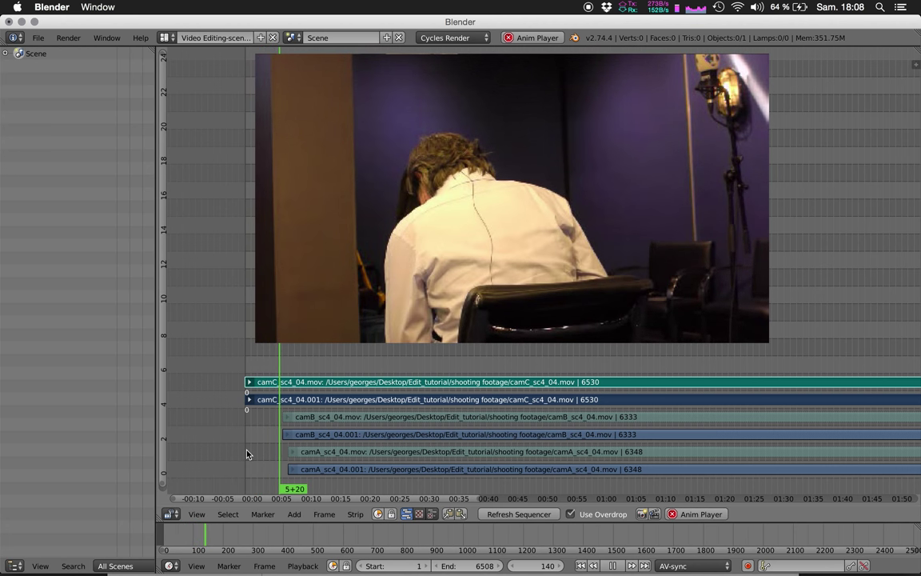
key(alt+a)
Step back to 5+10, snap both camC strips to that frame and mute the camC movie strip.
key(Left)
key(Left)
key(Left)
key(Left)
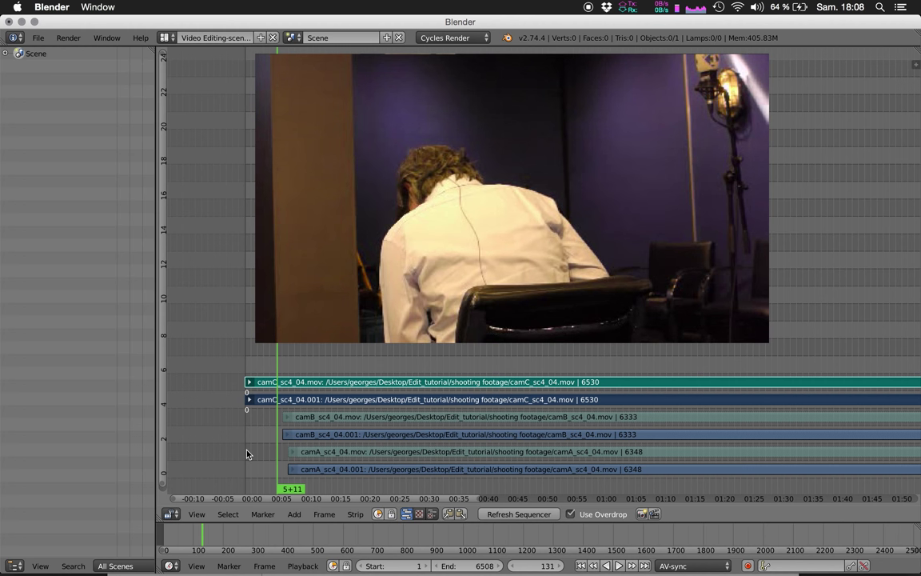
key(shift+s)
key(a)
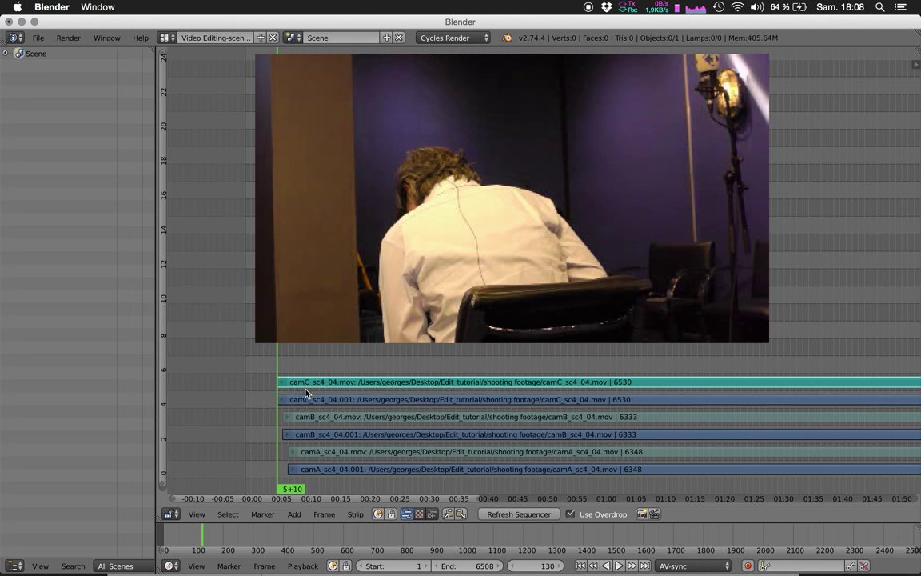
right_click(303, 387)
key(h)
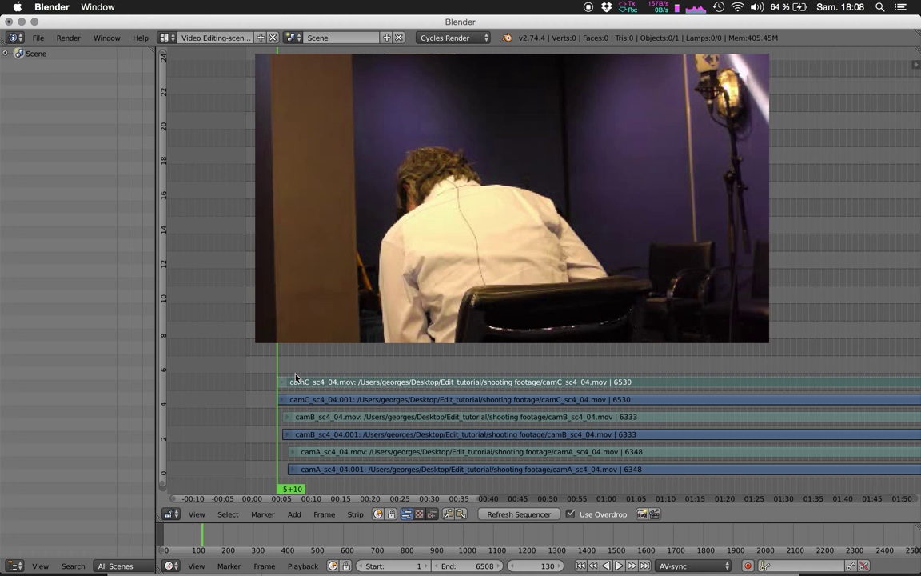
Add the two take04 WAV recordings from the shooting footage folder as sound strips at frame 130.
key(shift+a)
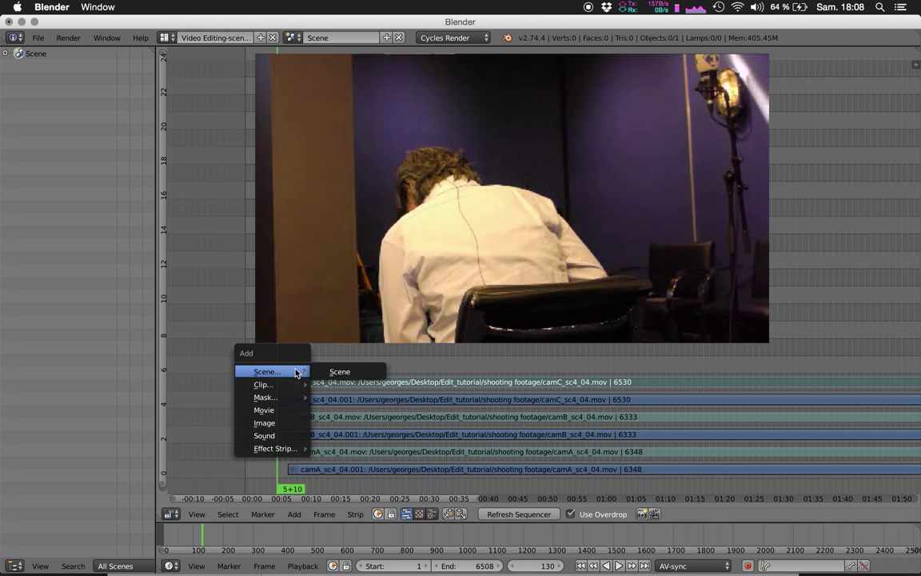
click(286, 436)
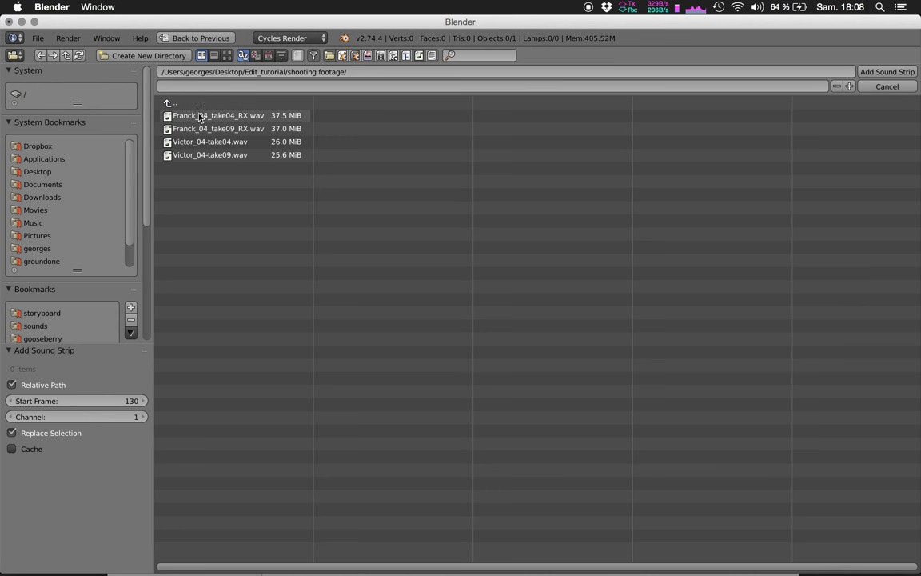
middle_click(231, 114)
shift+click(209, 142)
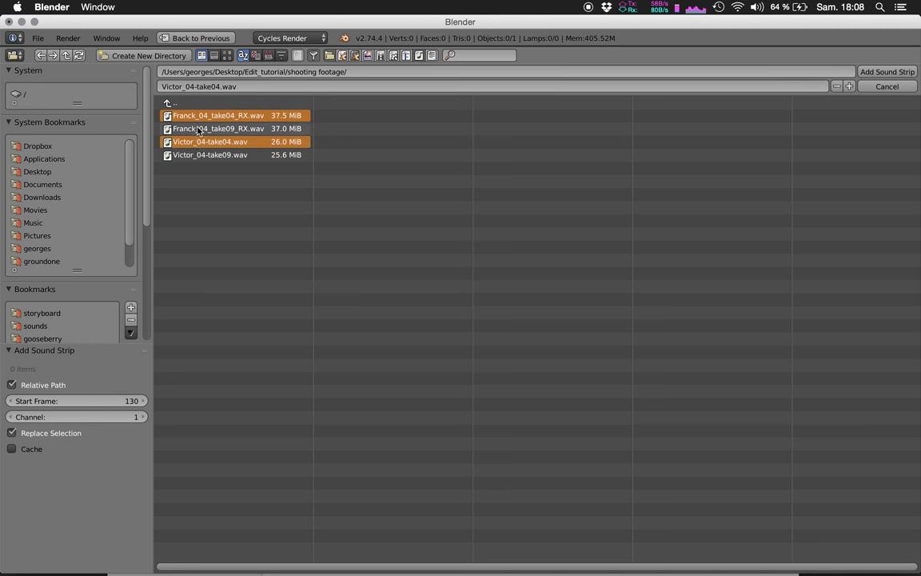
click(897, 72)
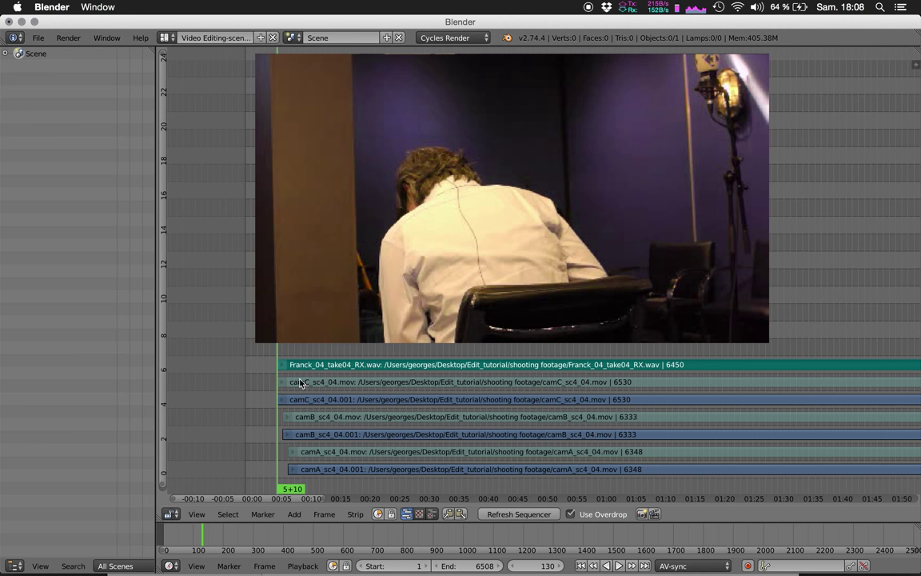
Maximize the sequencer and turn on waveform drawing for the take04 WAV strip on channel 8.
middle_drag(303, 379, 309, 399)
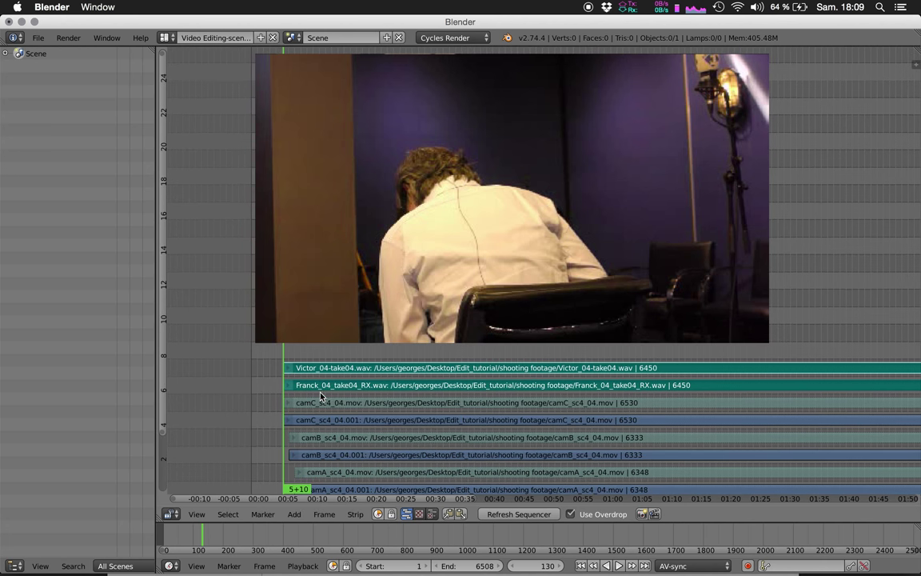
key(shift+space)
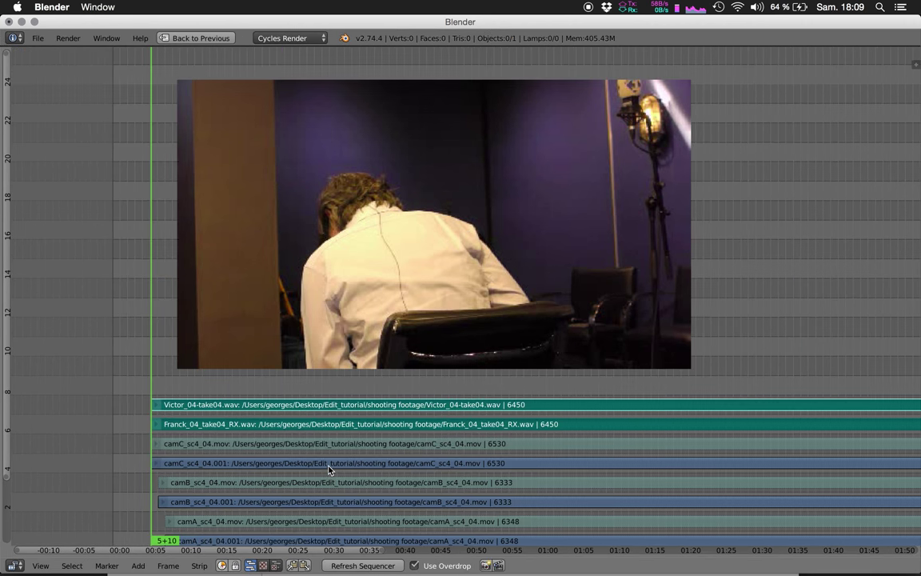
ctrl+middle_drag(403, 490, 783, 455)
mouse_move(538, 507)
middle_down()
mouse_move(567, 504)
mouse_move(542, 515)
middle_up()
key(n)
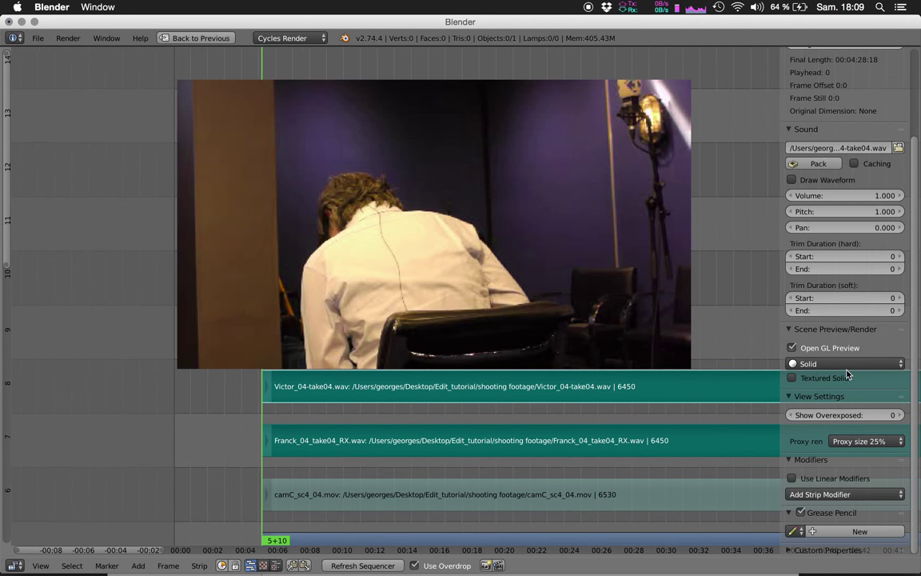
click(792, 180)
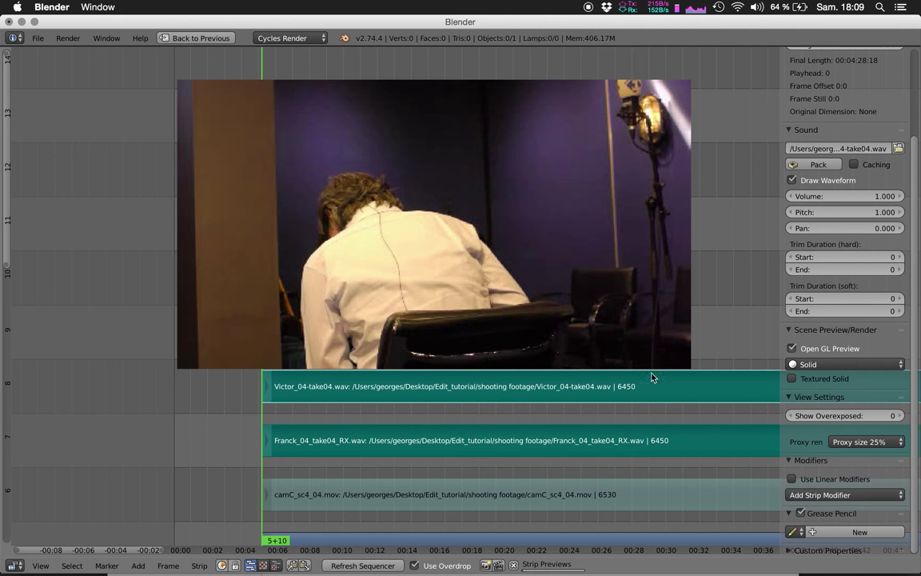
middle_drag(376, 463, 312, 405)
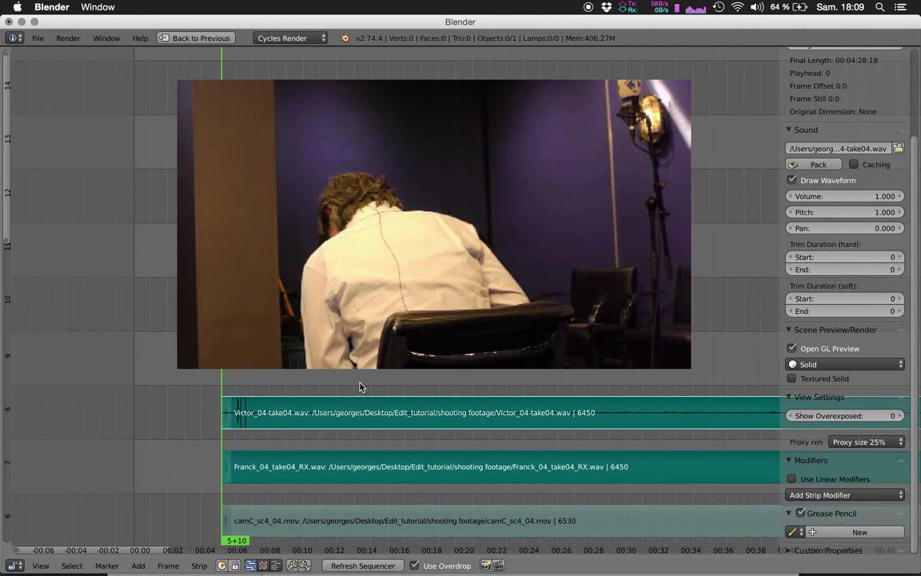
Locate the clap spike in the channel 8 WAV strip's waveform and play the sound around 15+00.
drag(359, 387, 691, 433)
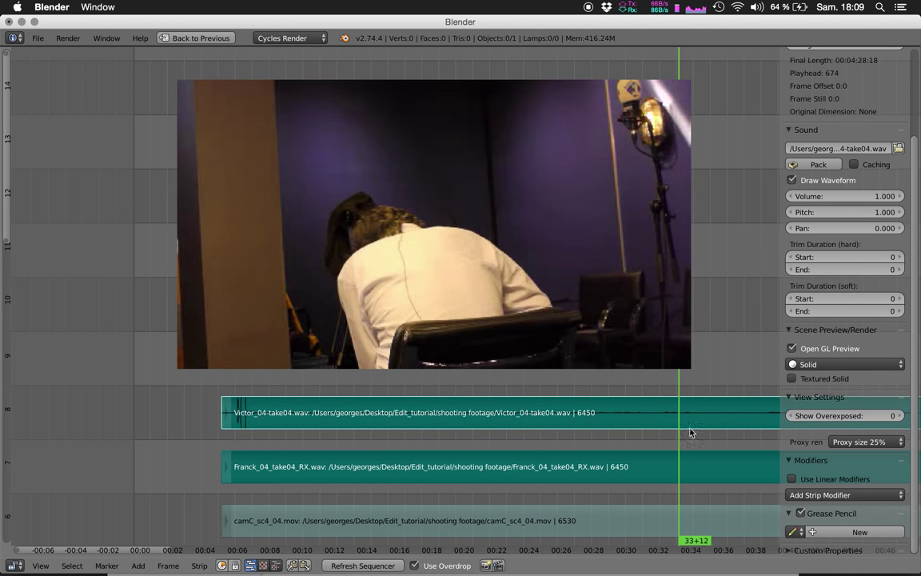
mouse_move(352, 395)
ctrl+middle_down()
mouse_move(335, 400)
mouse_move(344, 382)
ctrl+middle_up()
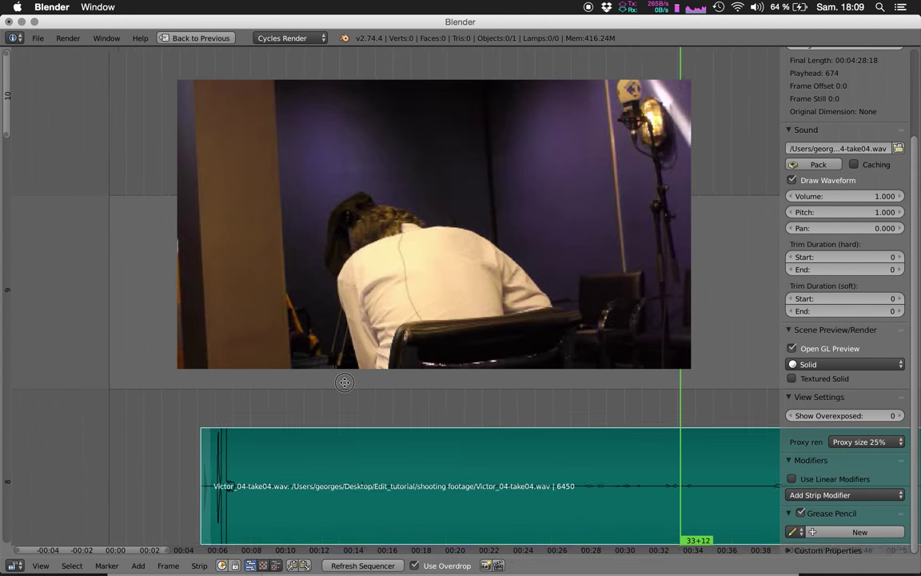
drag(376, 414, 362, 419)
ctrl+middle_drag(362, 419, 496, 448)
click(483, 452)
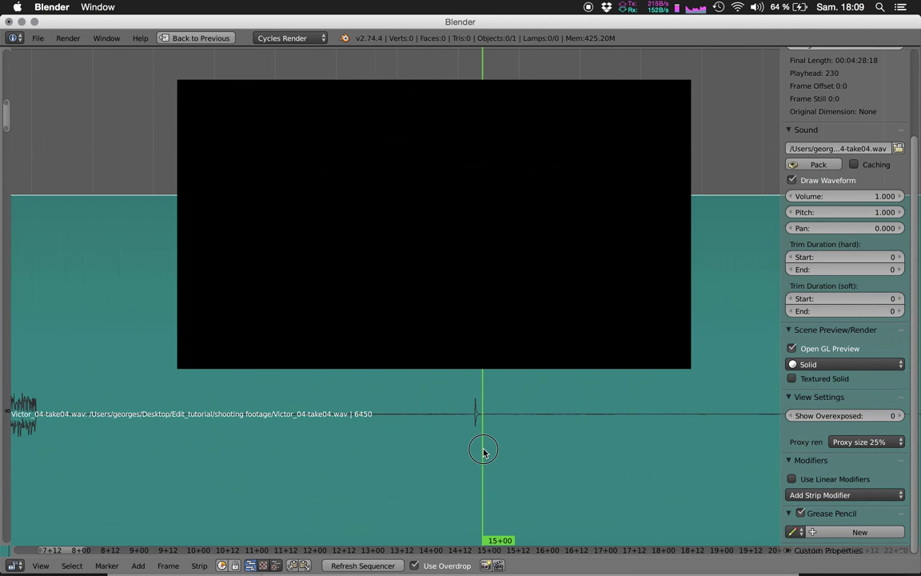
drag(483, 452, 472, 458)
mouse_move(495, 476)
ctrl+middle_down()
mouse_move(493, 518)
mouse_move(479, 403)
mouse_move(495, 472)
ctrl+middle_up()
key(alt+a)
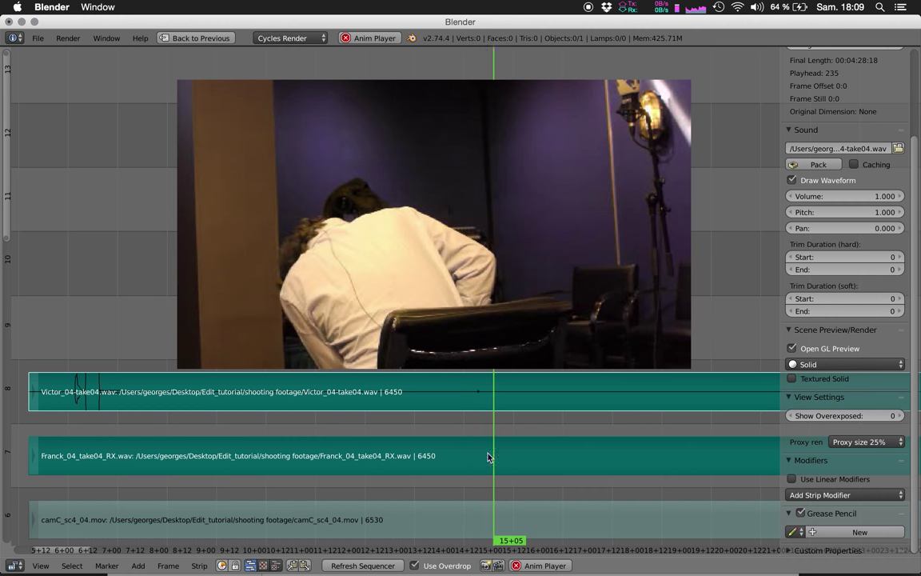
Stop playback and step the playhead to the clap's exact frame at 14+20.
key(Escape)
key(Right)
key(Right)
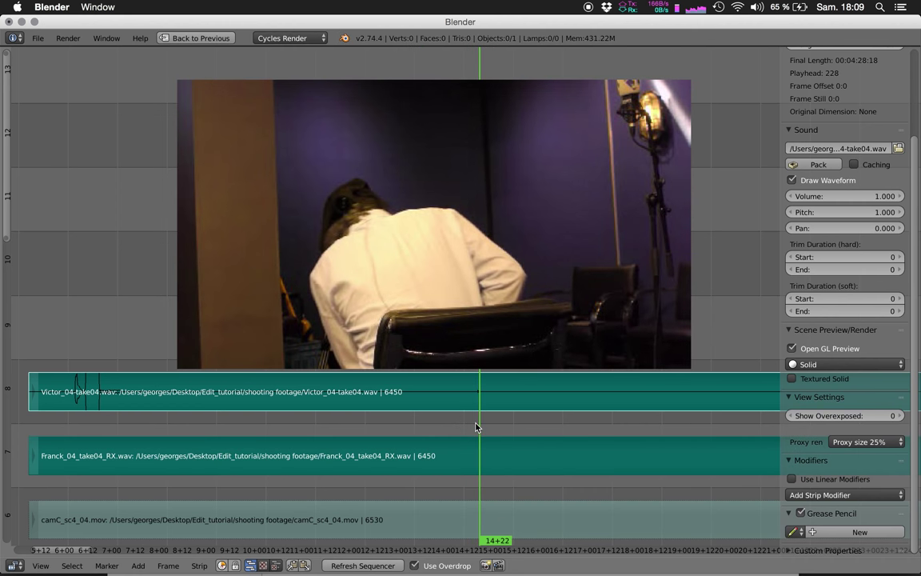
key(Left)
key(Left)
key(Left)
key(Right)
key(Right)
key(Left)
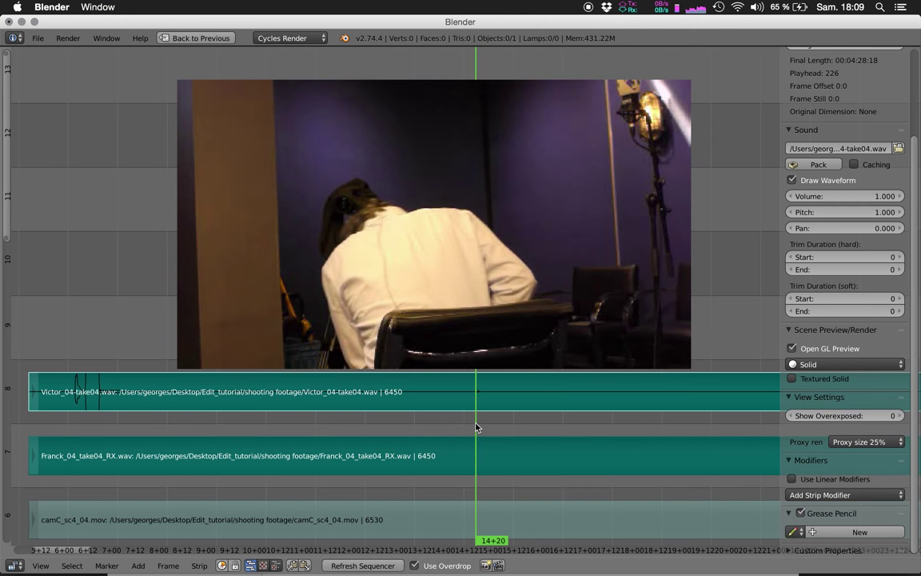
Trim both take04 WAV strips to start at the clap by snapping their left handles to 14+20.
right_click(32, 393)
shift+right_click(34, 465)
key(shift+s)
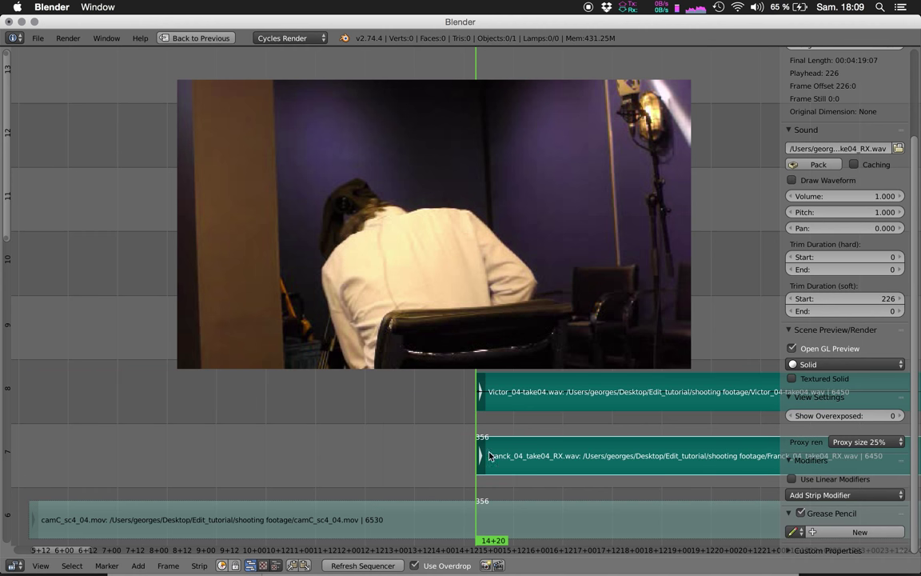
Reselect the channel 8 WAV strip and restore the sequencer from its maximized view to the full layout.
key(a)
right_click(518, 405)
right_click(516, 450)
scroll(568, 480, down, 4)
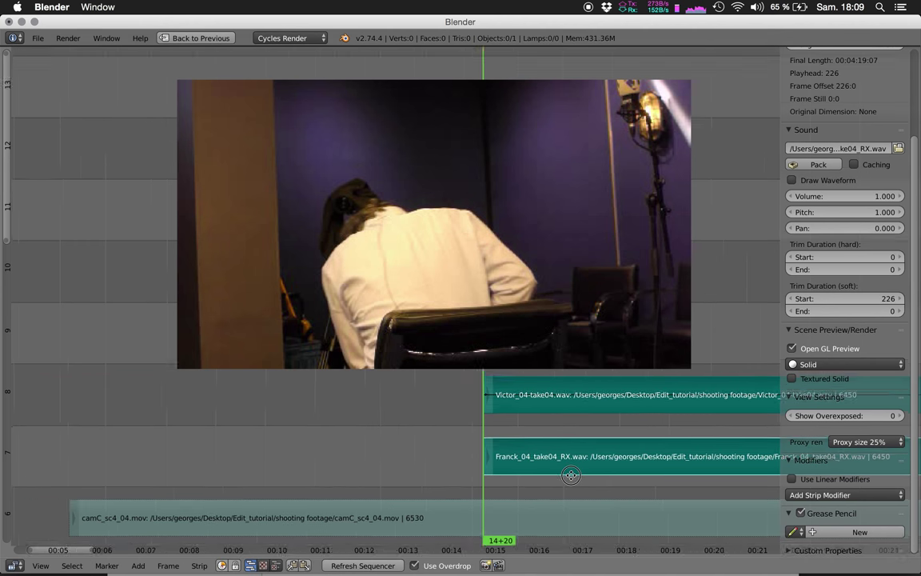
ctrl+middle_drag(574, 492, 551, 515)
middle_drag(513, 487, 366, 432)
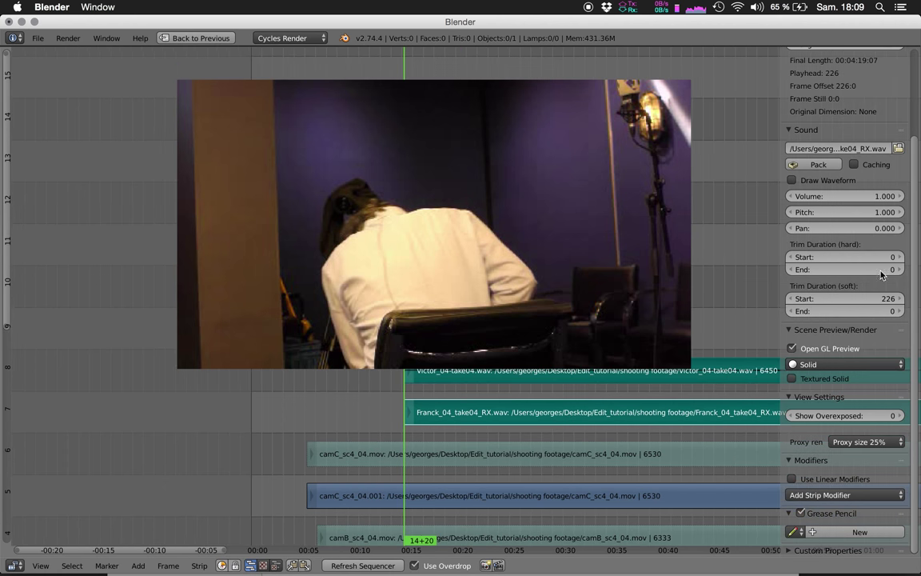
shift+right_click(556, 374)
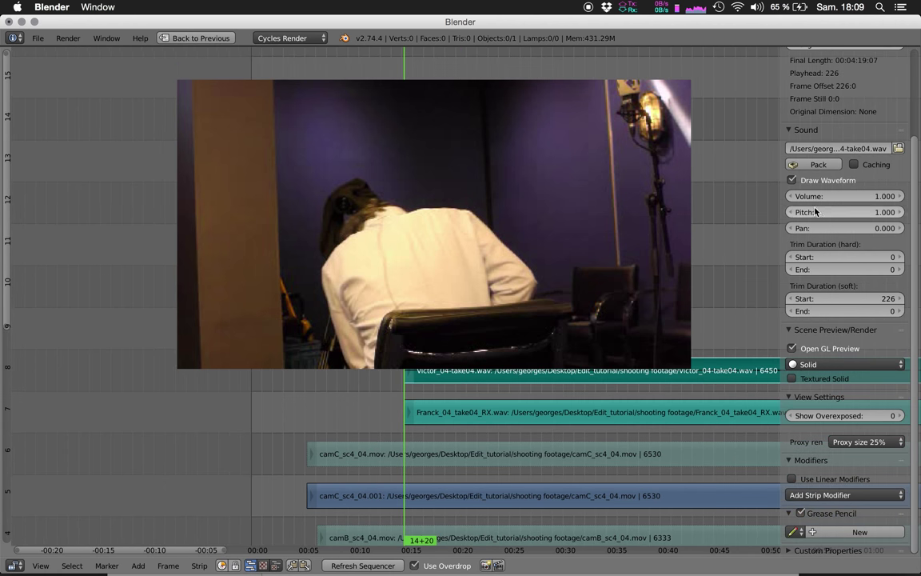
click(792, 180)
key(ctrl+Up)
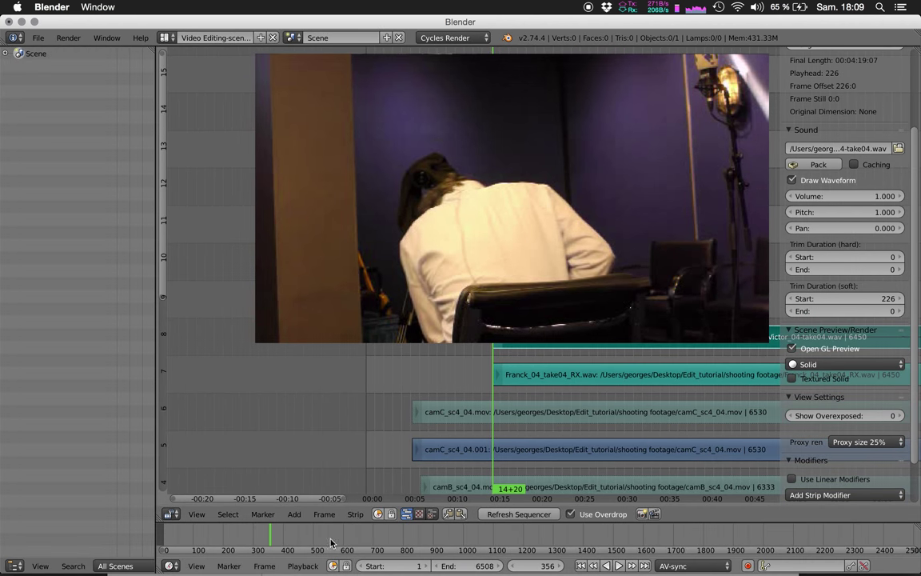
Turn on waveform drawing for the channel 7 WAV strip and the camC sound strip on channel 6.
scroll(502, 463, down, 3)
middle_drag(502, 463, 389, 419)
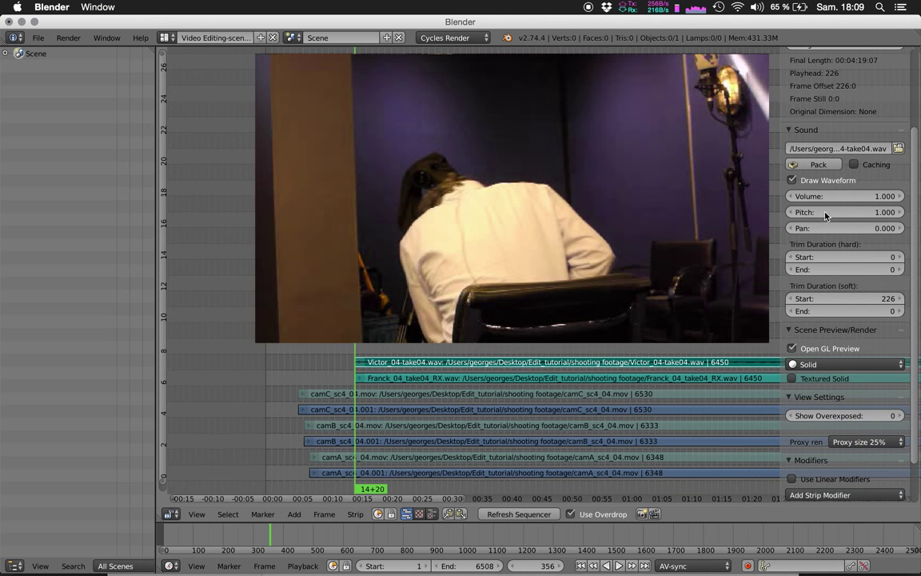
click(793, 179)
right_click(483, 381)
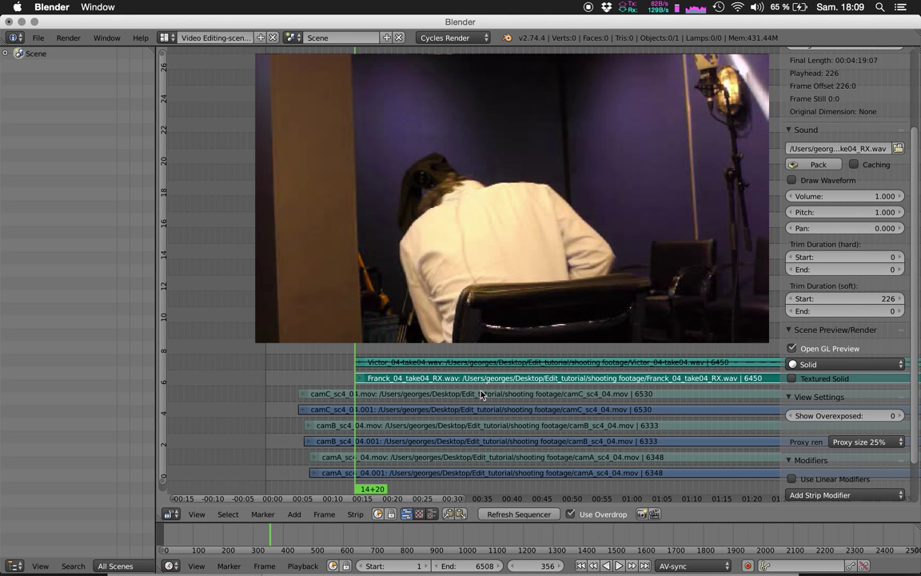
ctrl+middle_drag(484, 391, 485, 367)
middle_drag(483, 388, 477, 429)
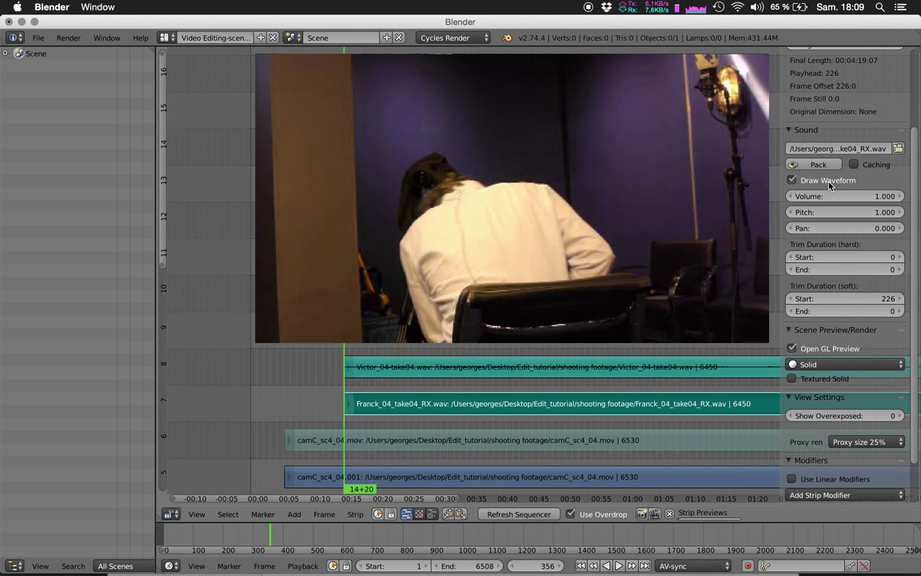
scroll(451, 447, down, 5)
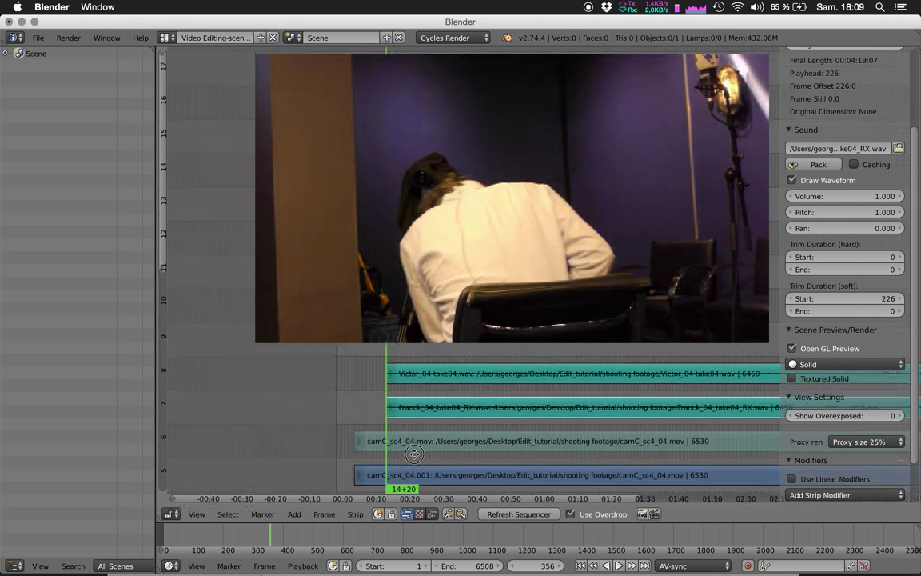
right_click(445, 449)
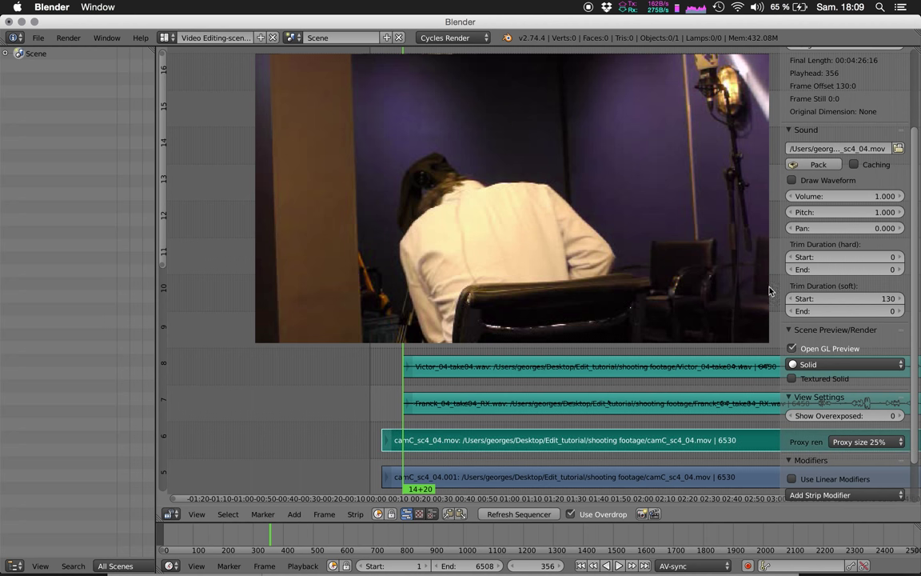
click(828, 179)
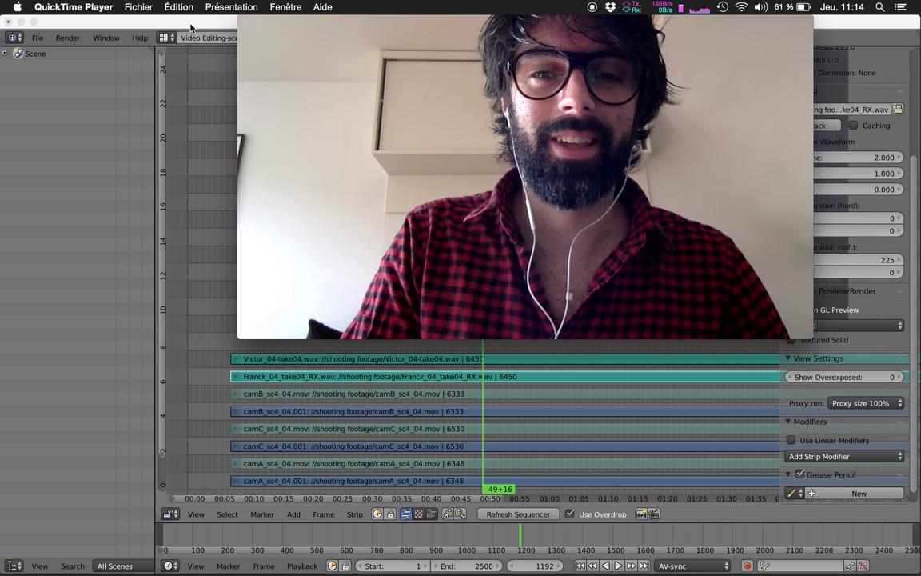
Switch to the Blender window with editing_tutorial3.blend and move the playhead to 8+02.
click(190, 28)
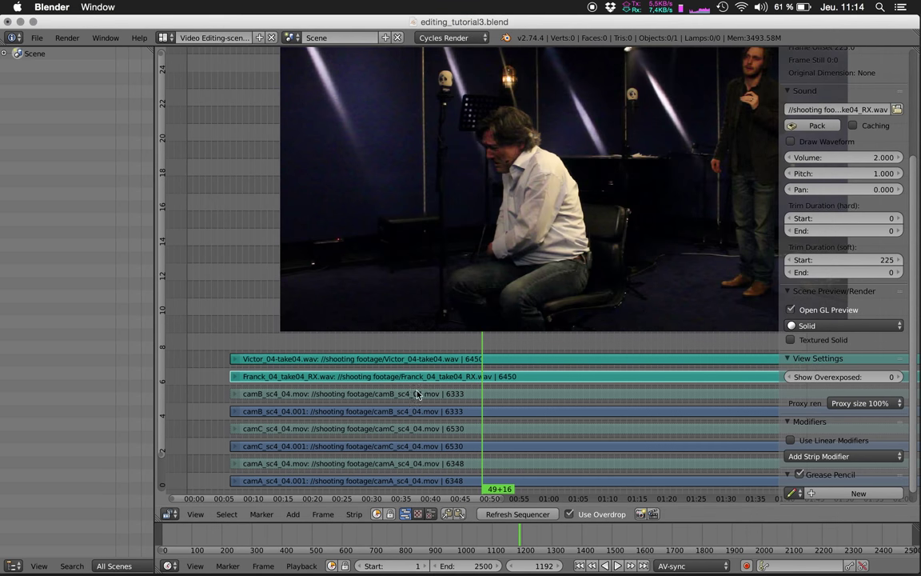
click(231, 357)
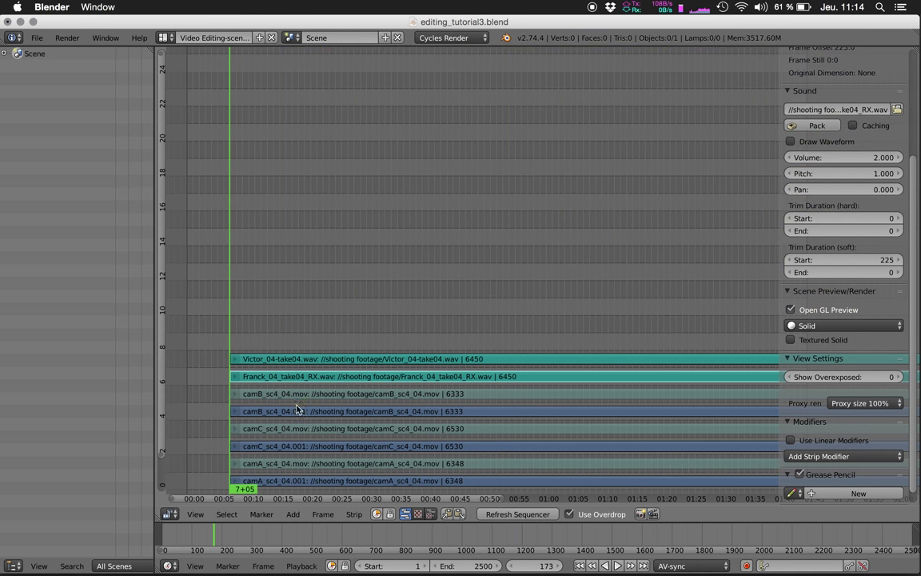
click(234, 336)
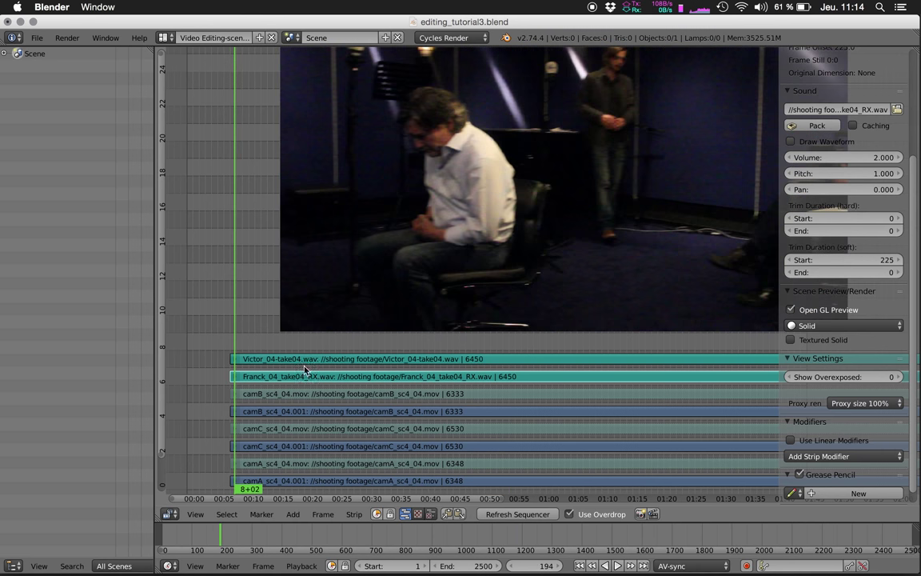
Maximize the sequencer and turn on waveform drawing for the take04 WAV strip on channel 8.
key(ctrl+Up)
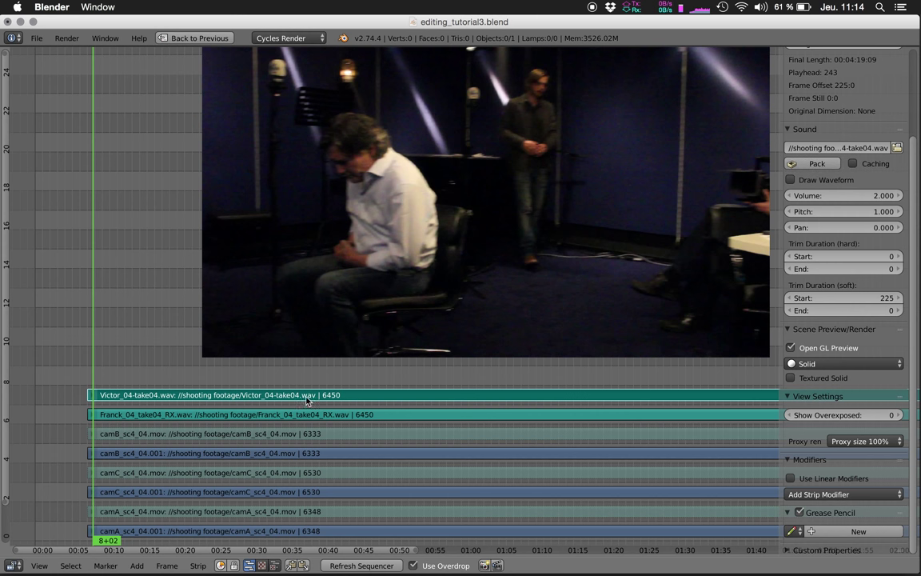
click(794, 181)
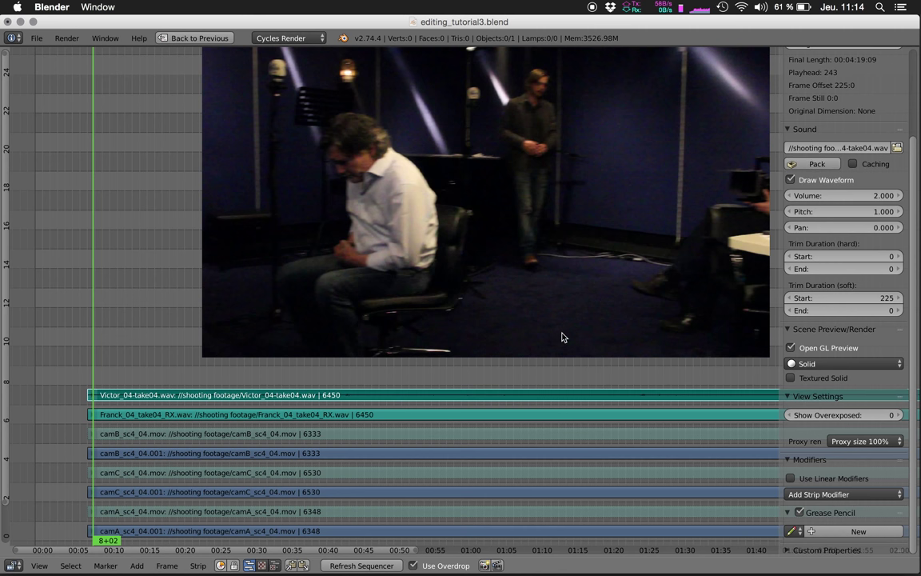
right_click(274, 414)
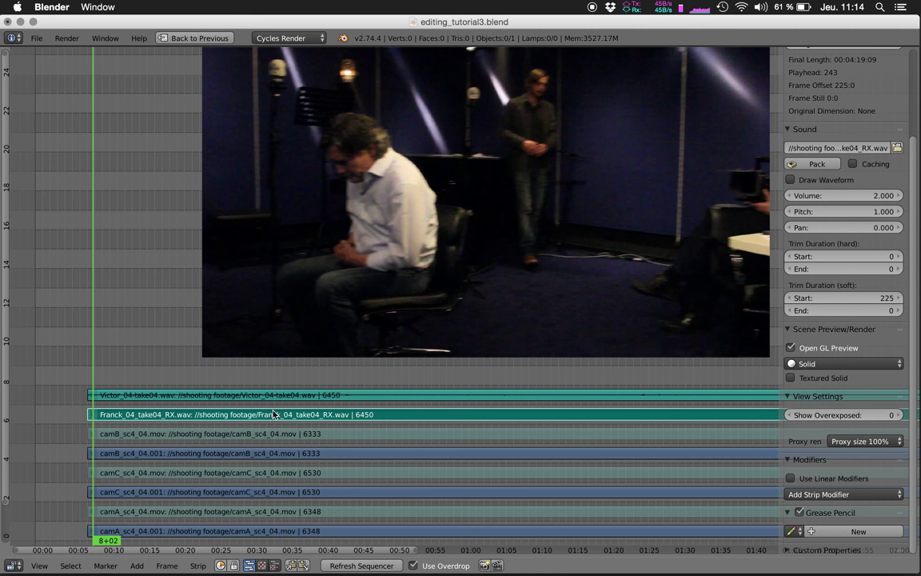
ctrl+middle_drag(443, 404, 465, 389)
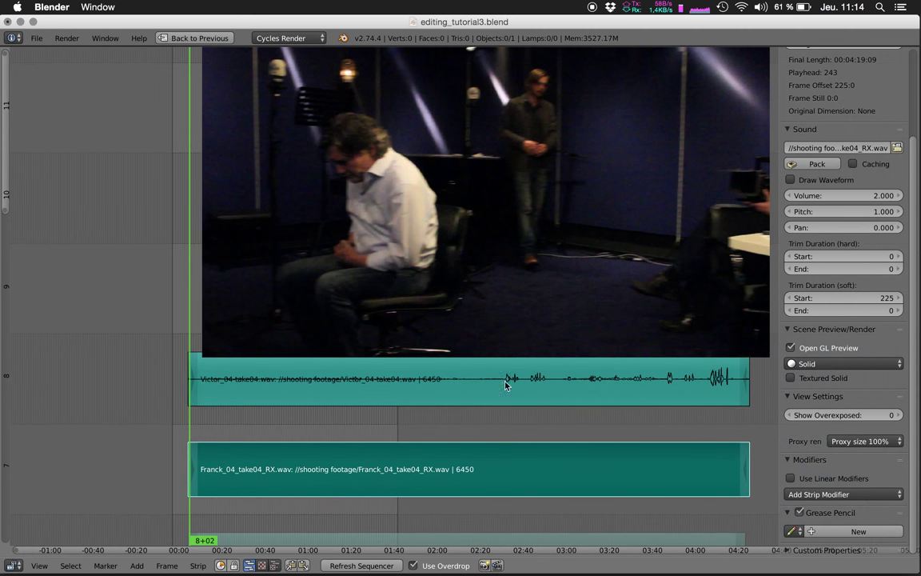
right_click(382, 403)
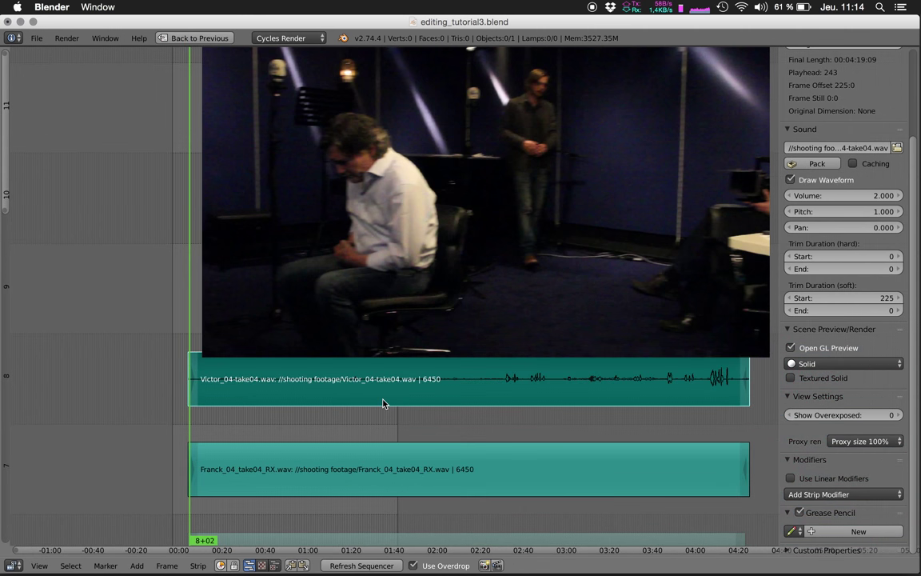
Set the sequencer's waveform drawing to Waveforms On and look over the sound strips' waveforms.
click(40, 567)
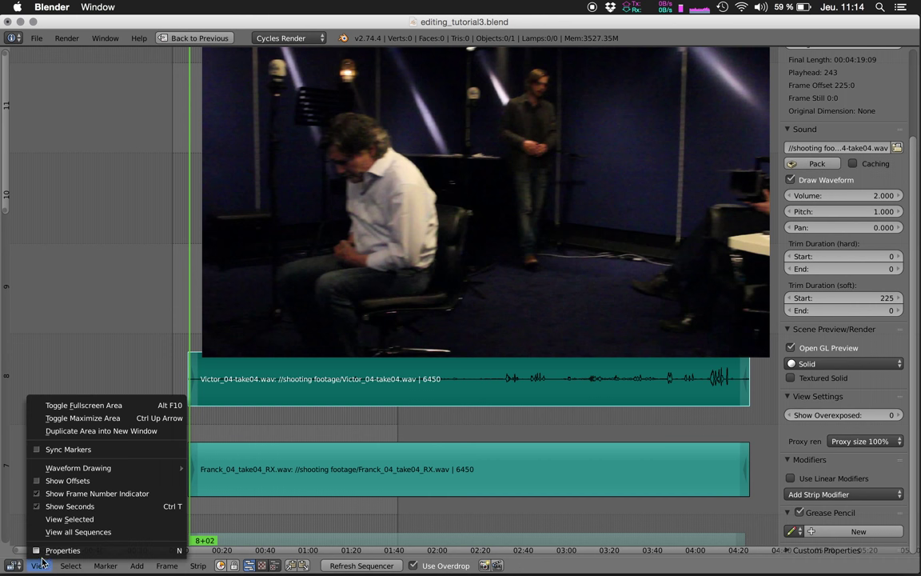
mouse_move(140, 472)
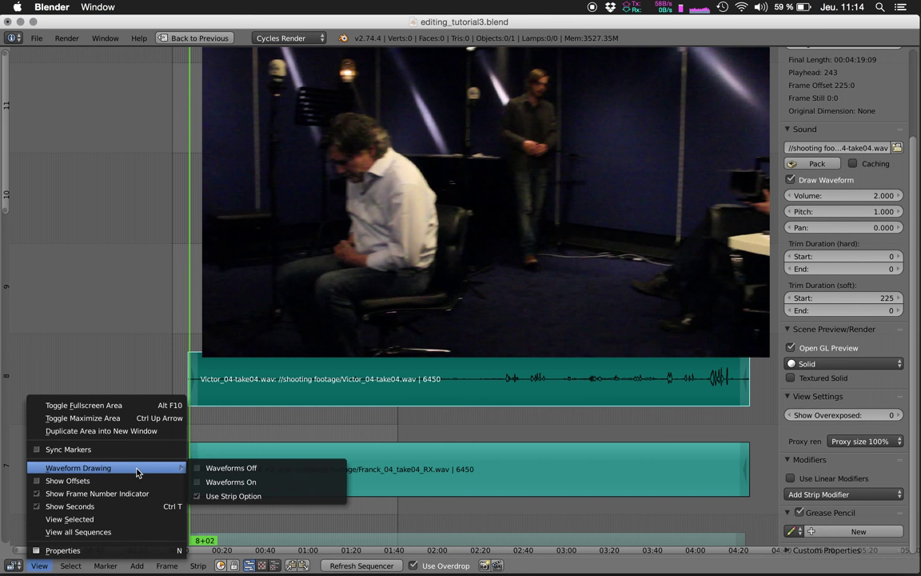
click(285, 482)
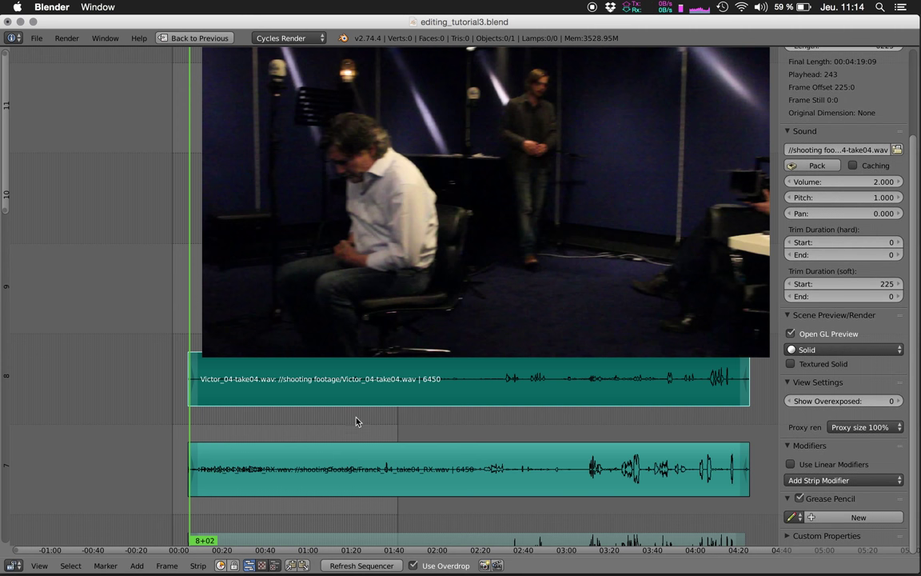
scroll(355, 421, down, 4)
scroll(504, 456, down, 3)
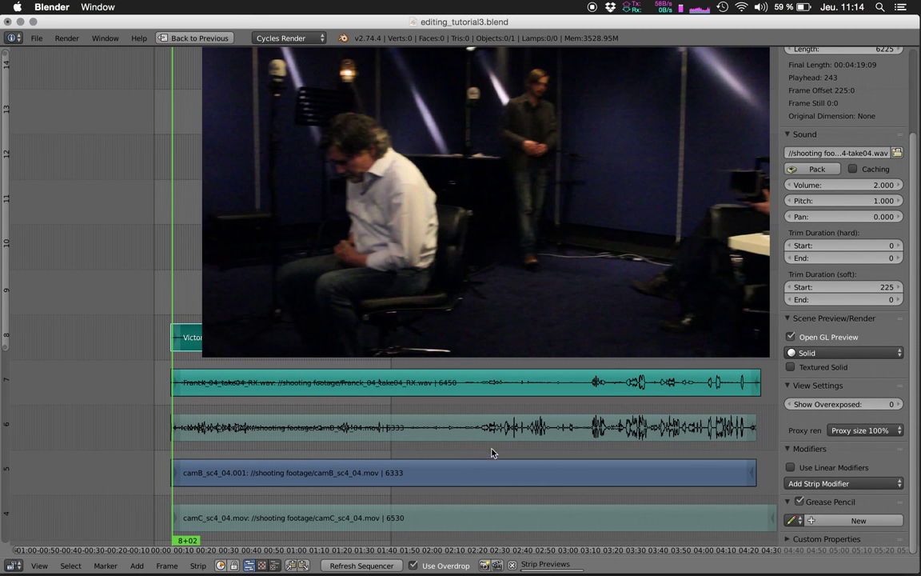
ctrl+middle_drag(535, 491, 521, 448)
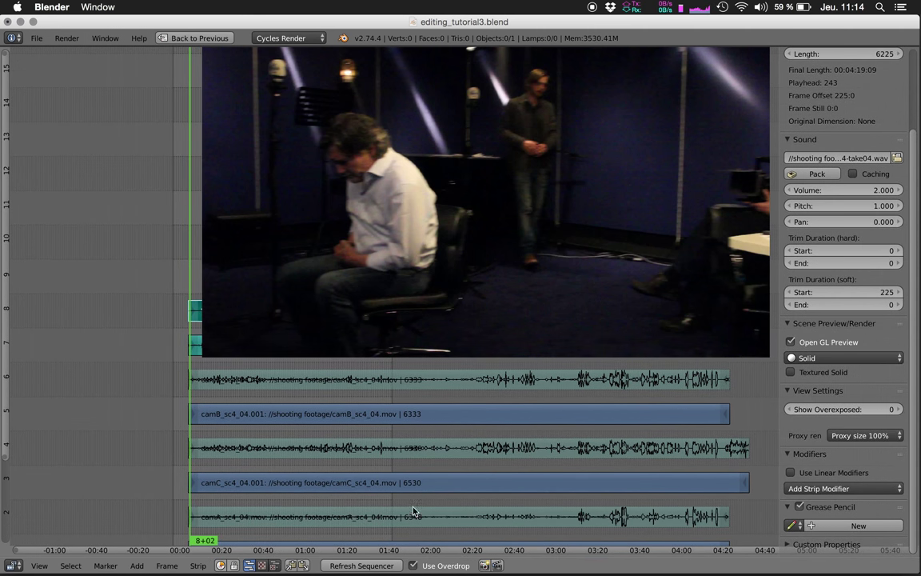
Set the sequencer's waveform drawing to Waveforms Off, and return it to Use Strip Option.
click(39, 566)
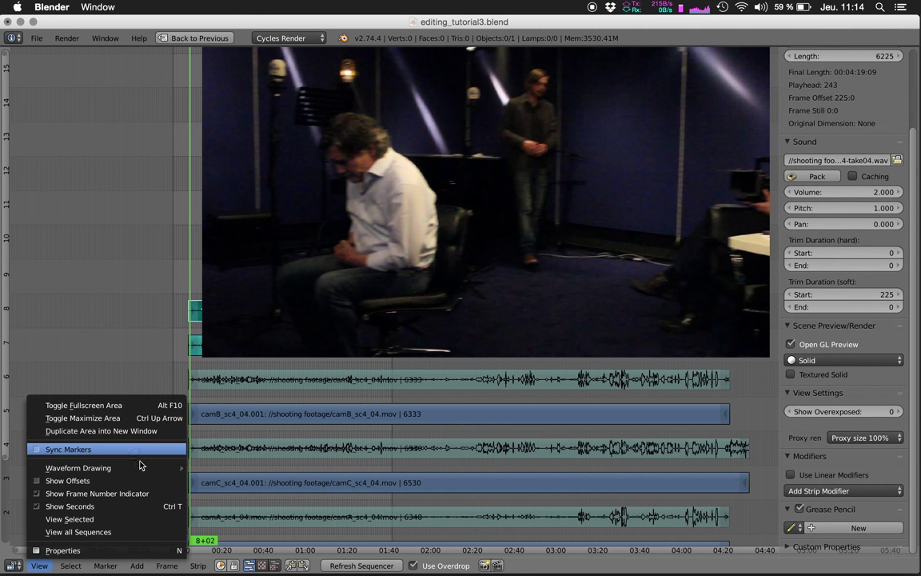
click(240, 468)
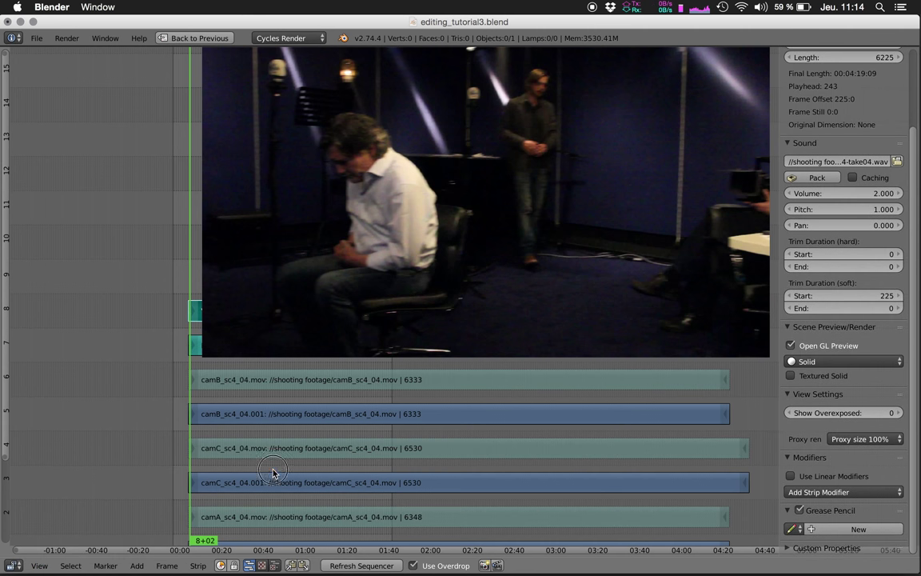
click(39, 565)
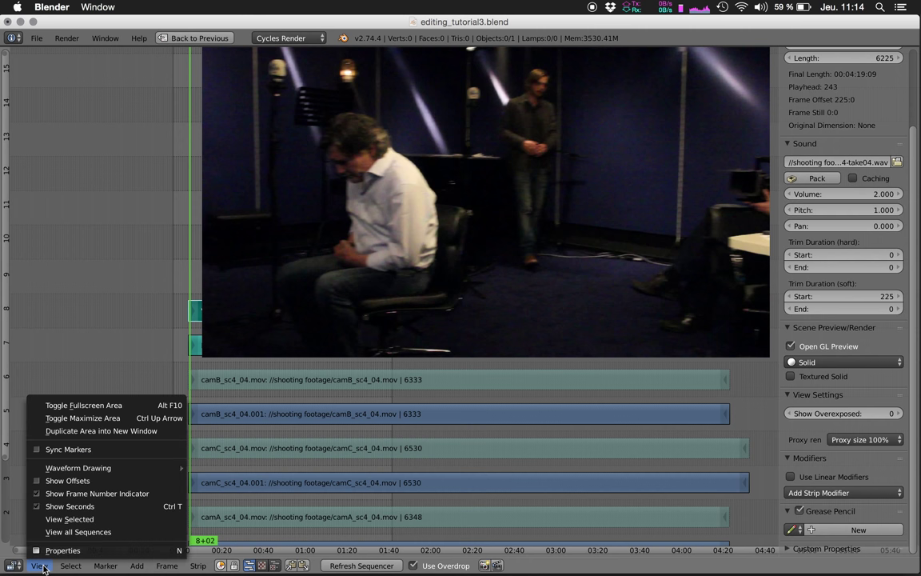
mouse_move(112, 473)
click(271, 483)
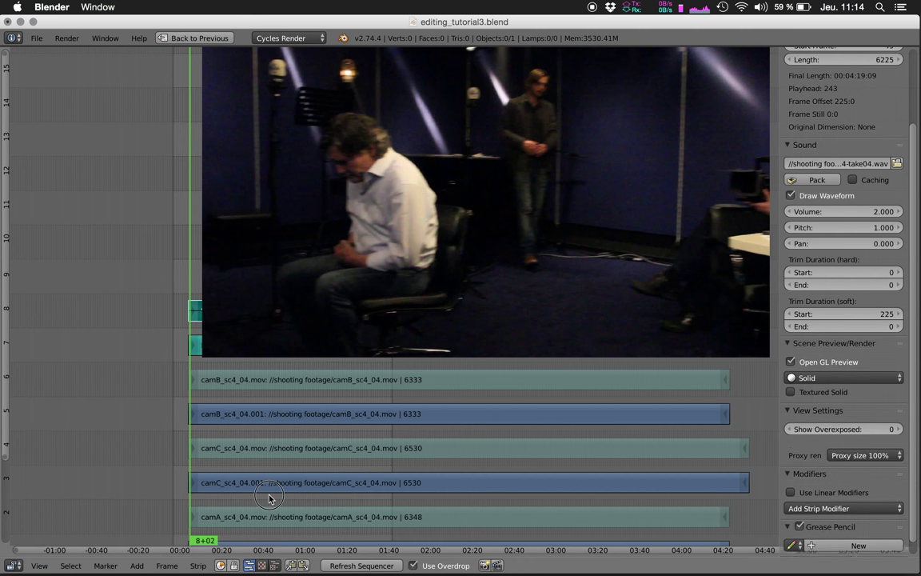
Turn off waveform drawing for the take04 WAV strip on channel 8 and hide the strip properties.
click(44, 567)
mouse_move(110, 472)
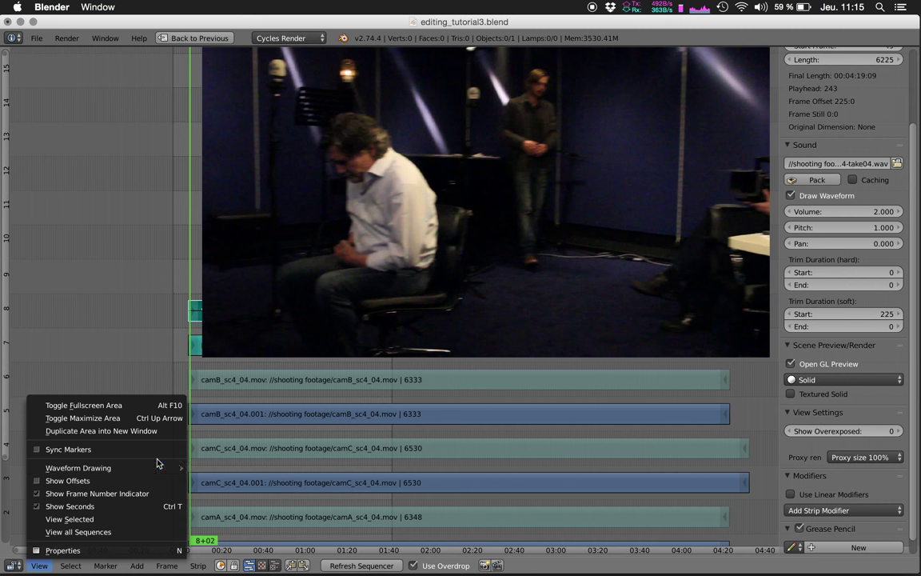
mouse_move(241, 398)
middle_down()
mouse_move(284, 423)
mouse_move(359, 438)
mouse_move(349, 407)
mouse_move(381, 434)
mouse_move(334, 435)
mouse_move(346, 463)
mouse_move(324, 450)
middle_up()
click(791, 197)
key(n)
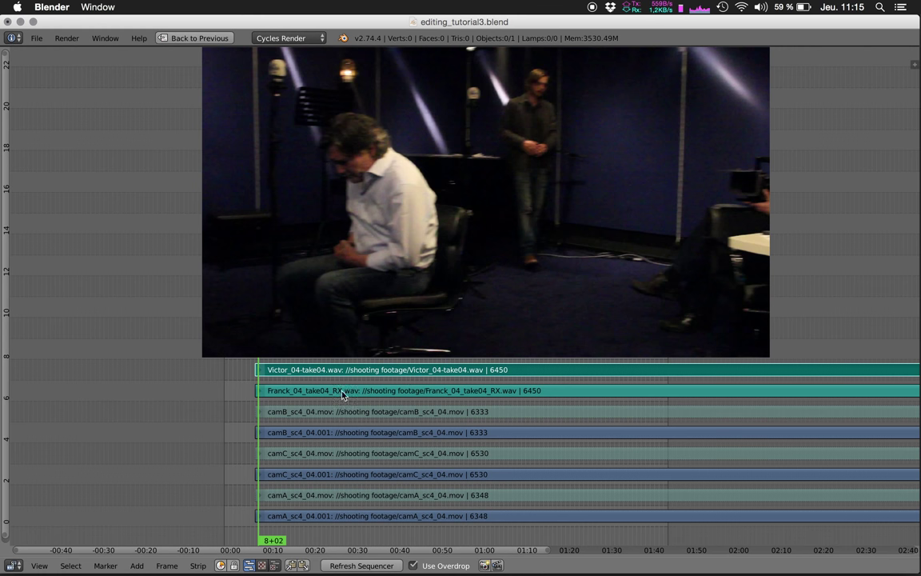
Play back the synced take 04 strips and stop at 56+02 to examine the footage.
scroll(332, 386, right, 1)
scroll(337, 389, up, 2)
scroll(337, 388, right, 1)
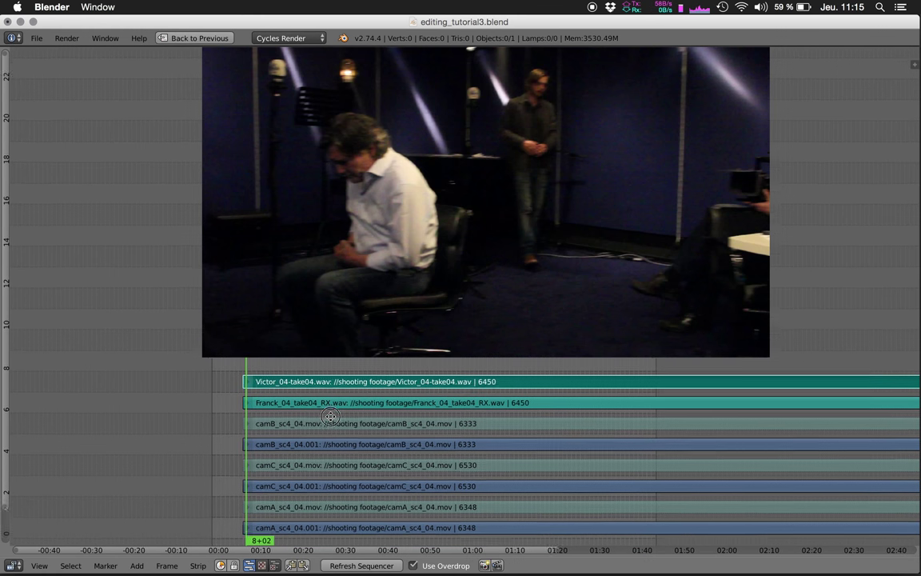
click(325, 378)
key(alt+a)
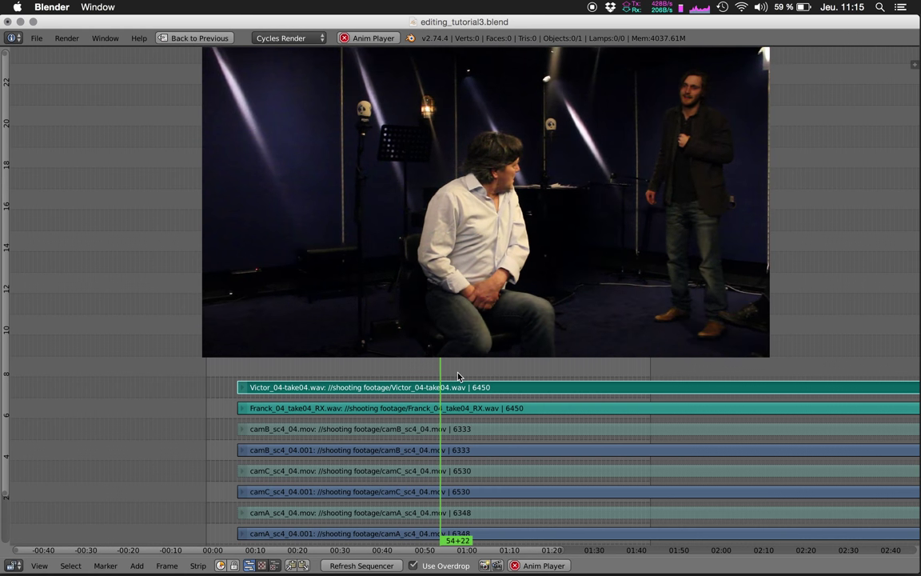
key(alt+a)
middle_drag(356, 473, 349, 455)
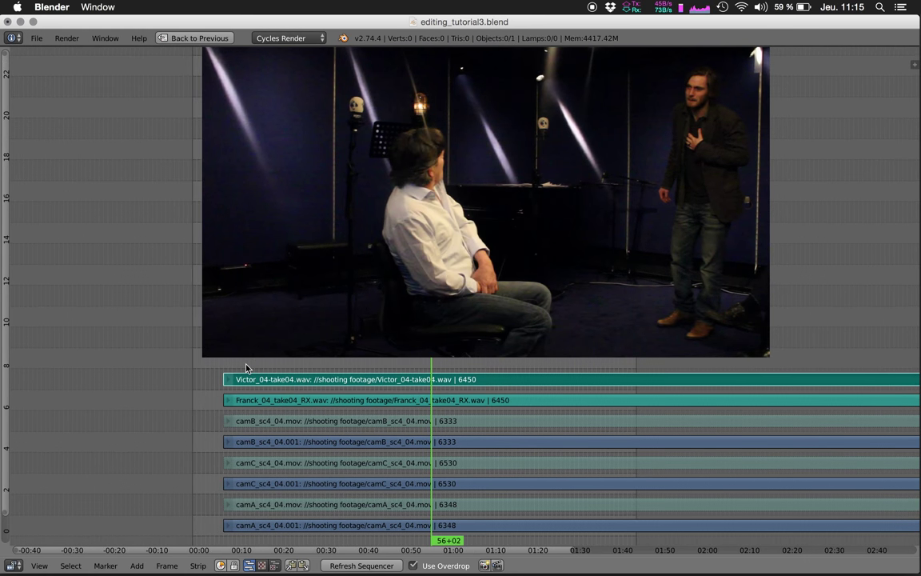
Play from near the start of the strips and stop the playhead at 12+01.
mouse_move(246, 368)
mouse_down()
mouse_move(238, 364)
mouse_move(251, 364)
mouse_move(245, 370)
mouse_up()
key(alt+a)
key(Escape)
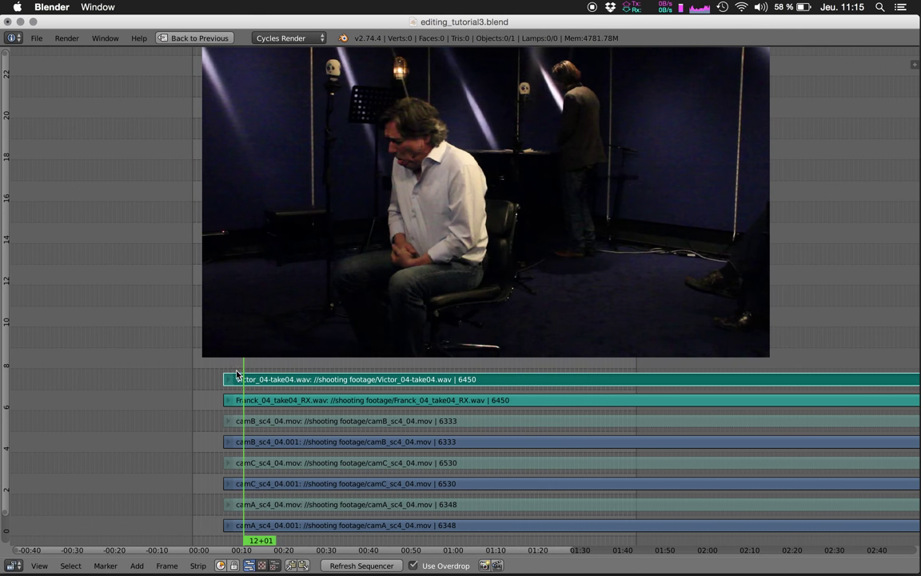
Select the start handles of all eight strips and trim them to the playhead at 12+01.
key(a)
key(a)
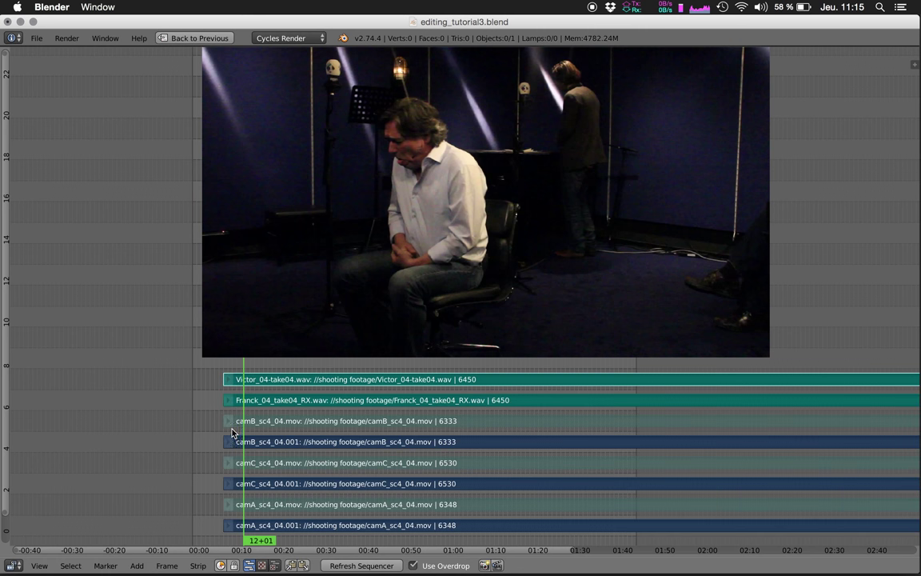
right_click(228, 385)
shift+right_click(228, 401)
shift+right_click(228, 422)
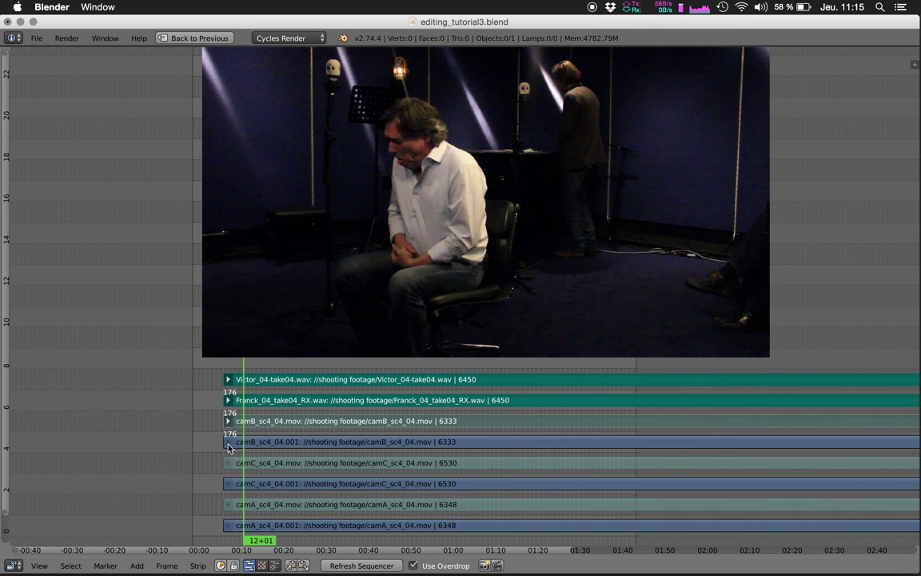
shift+right_click(229, 442)
shift+right_click(229, 463)
shift+right_click(228, 485)
shift+click(228, 505)
shift+click(229, 525)
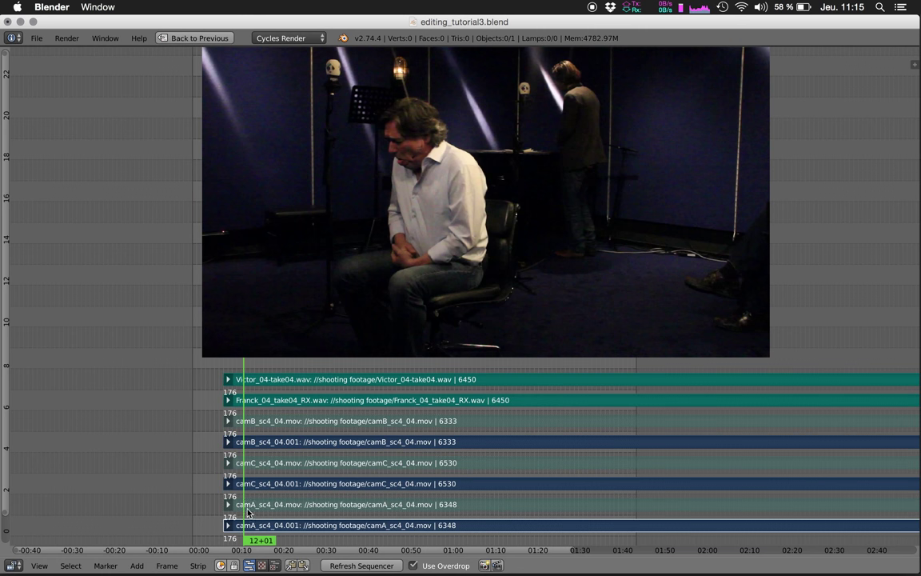
key(shift+s)
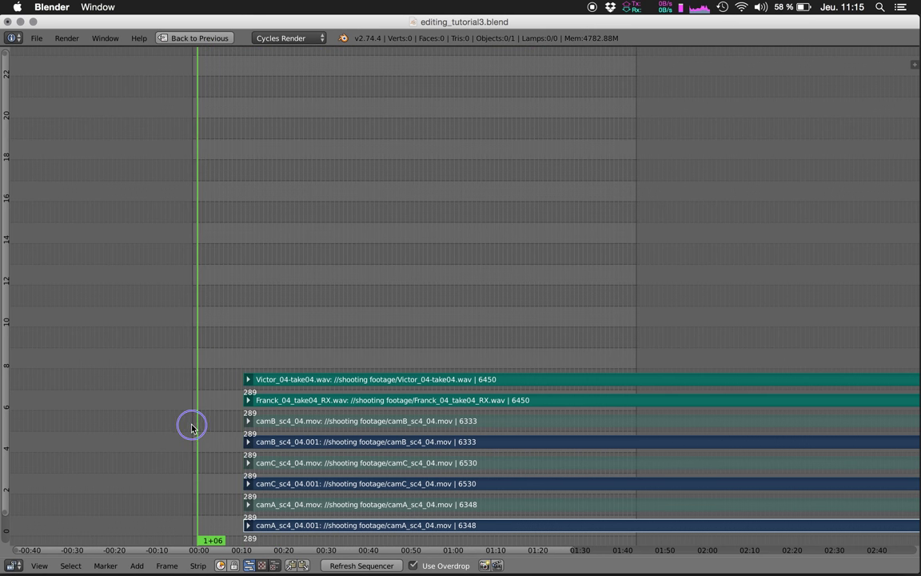
Move the playhead to 0+01 and snap all eight trimmed strips to it.
key(shift+Left)
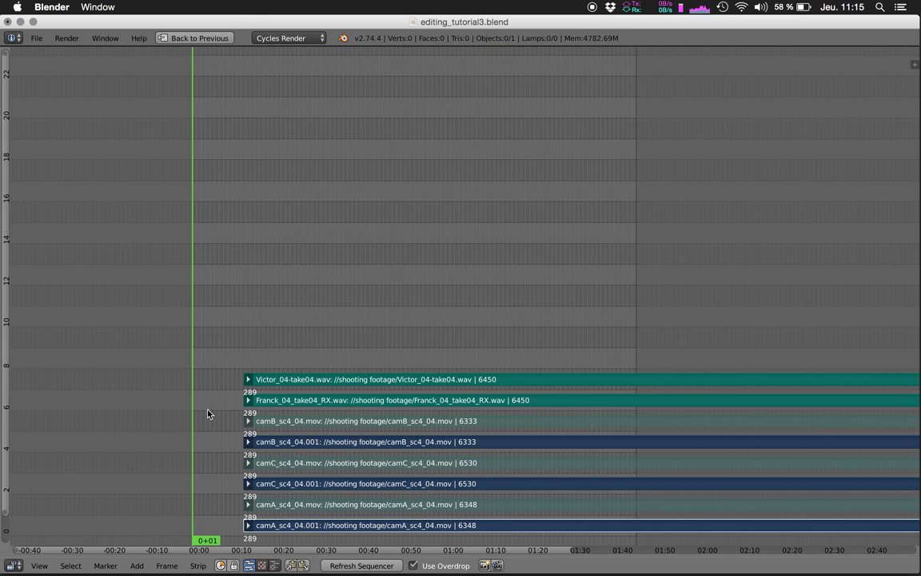
key(shift+s)
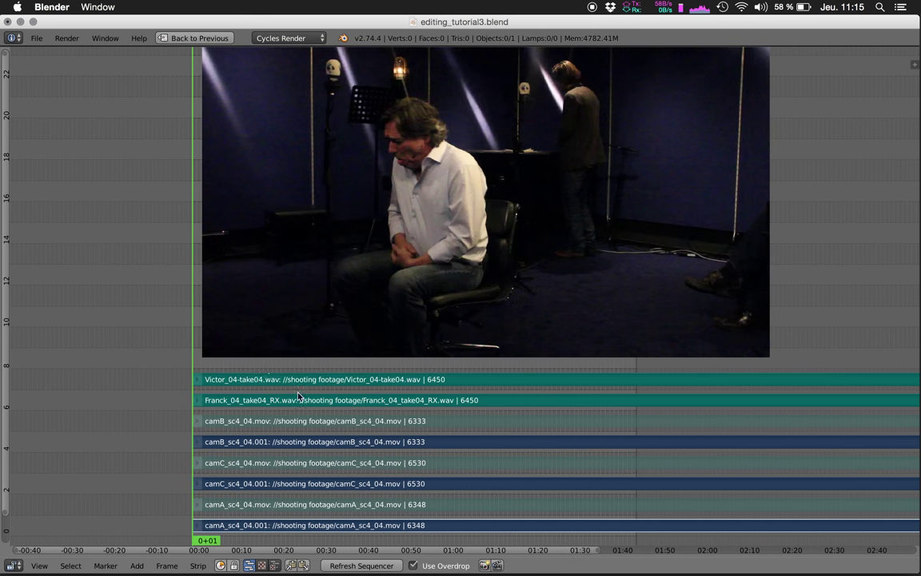
At 4+17, mute the camB and camC video strips to show camA's picture, and unmute them again.
drag(199, 365, 215, 368)
right_click(214, 442)
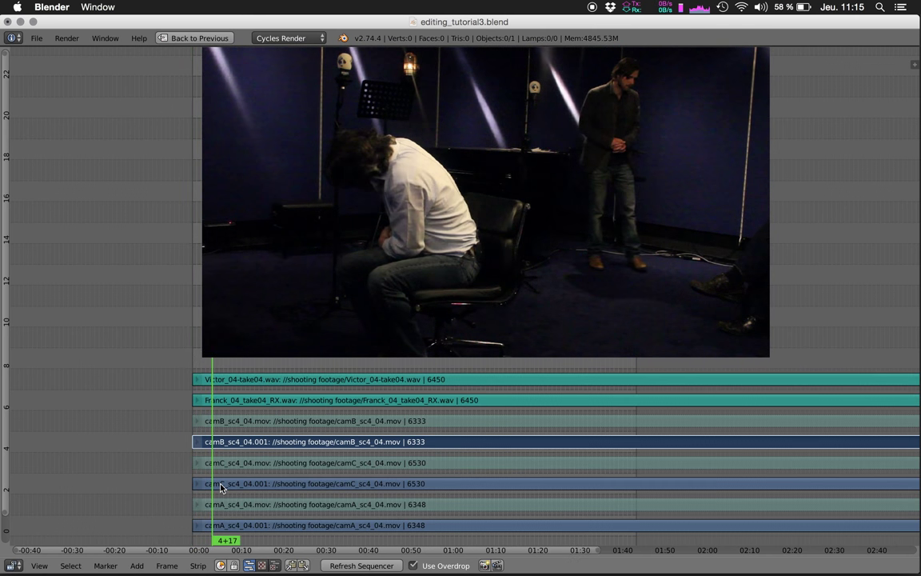
scroll(232, 472, down, 2)
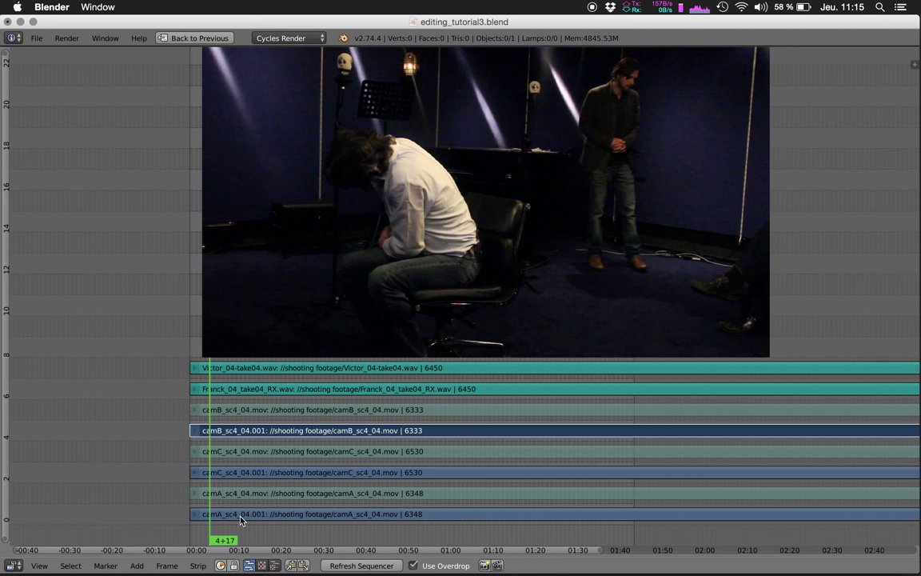
scroll(244, 496, right, 1)
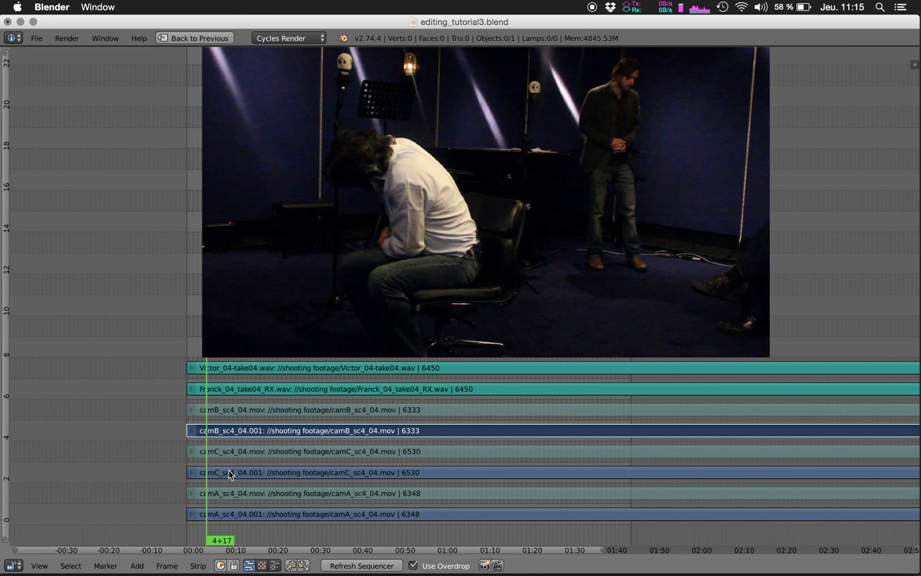
right_click(227, 479)
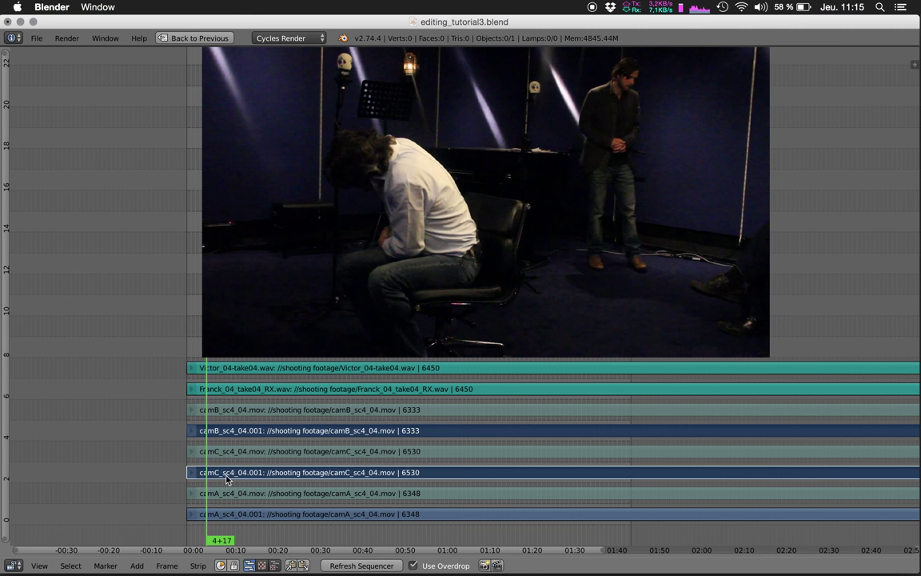
key(h)
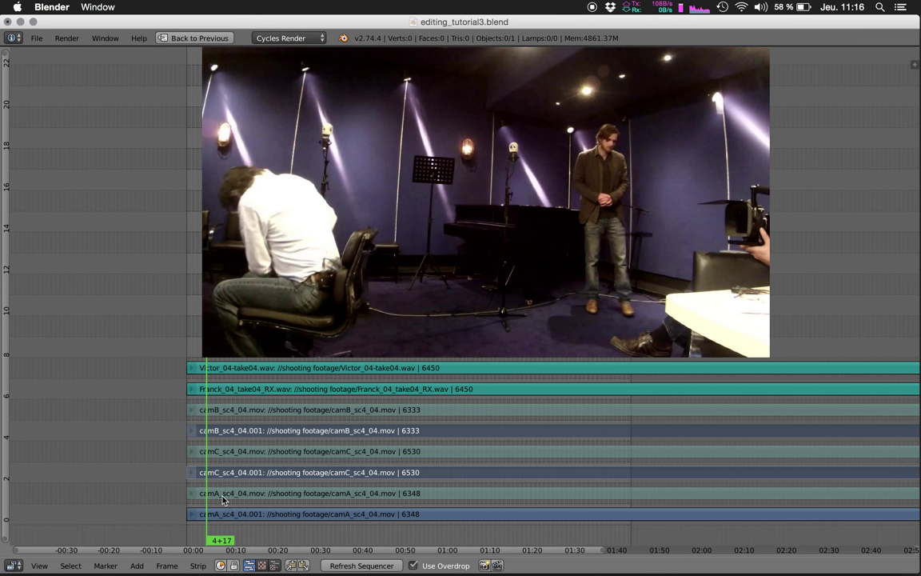
key(alt+h)
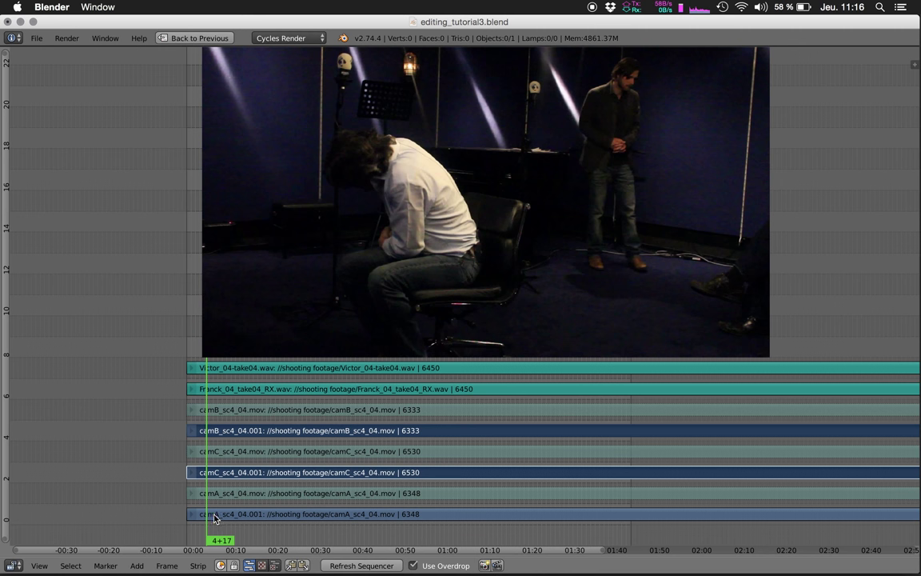
Try trimming the camA video strip's start to frame 455, scrub around it, and return the start to frame 1.
drag(207, 518, 165, 523)
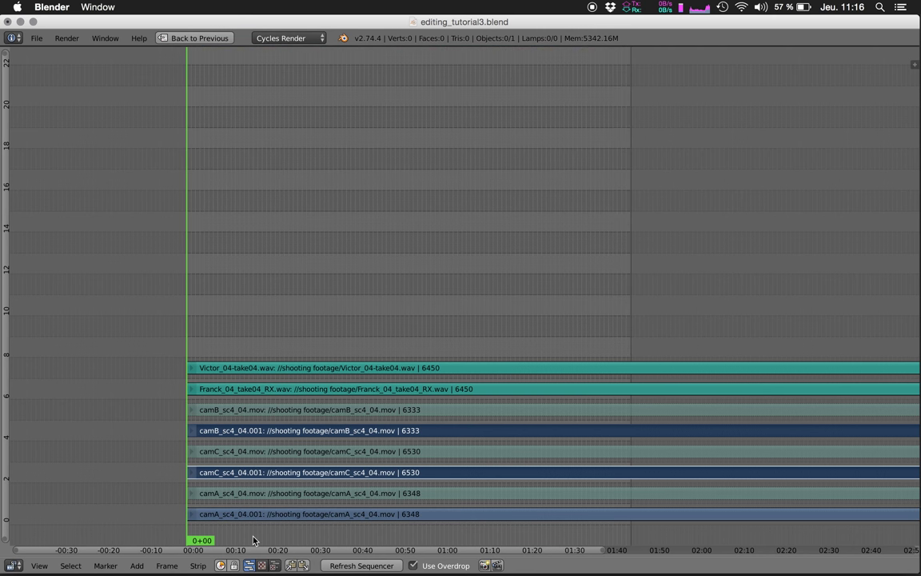
right_click(196, 515)
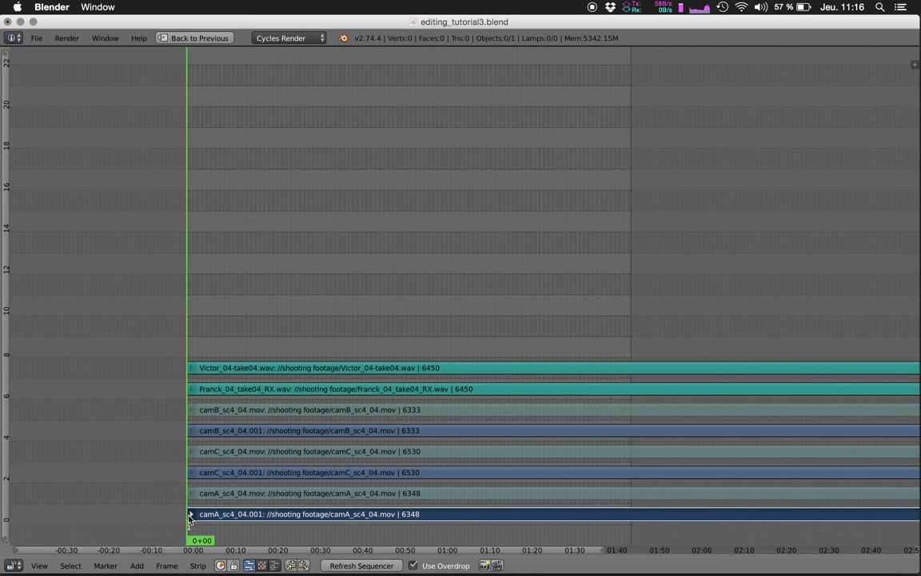
key(g)
click(278, 516)
drag(256, 525, 316, 513)
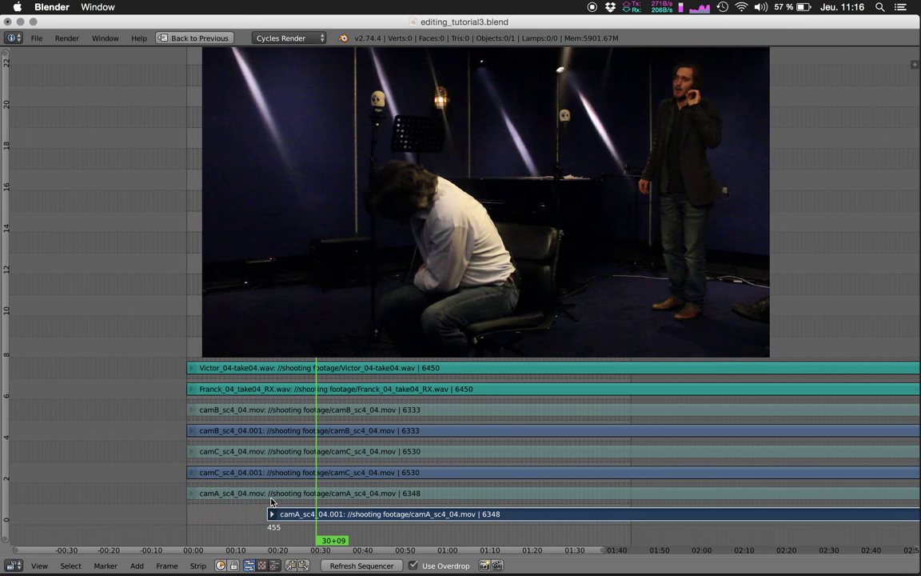
drag(339, 477, 286, 448)
key(g)
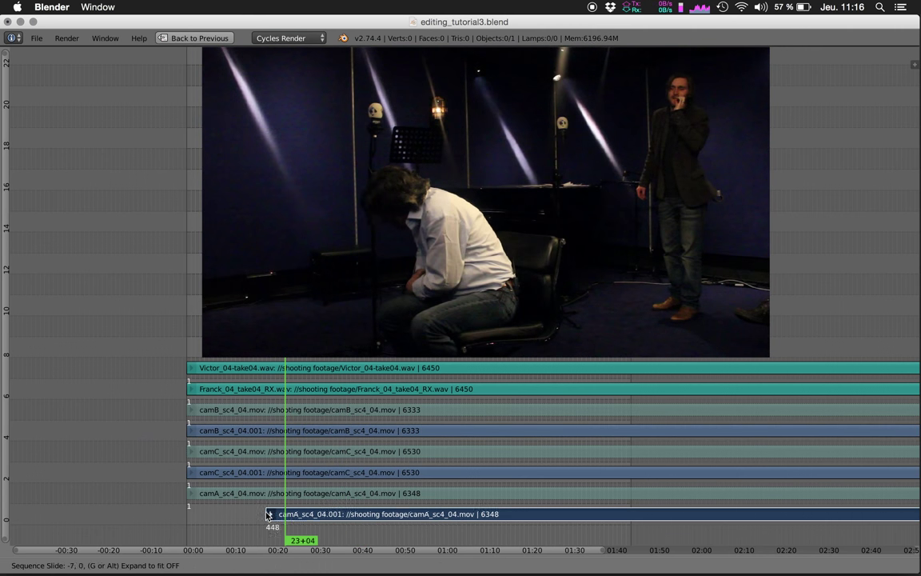
click(192, 513)
Scrub through the footage up to 59+15 and back to 15+19 to examine the camera picture.
drag(287, 395, 440, 384)
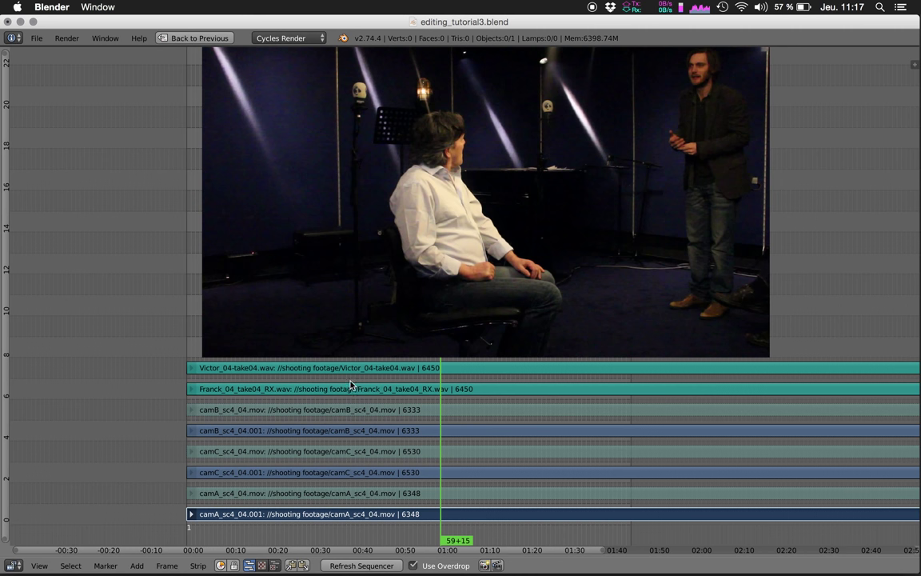
drag(351, 384, 293, 403)
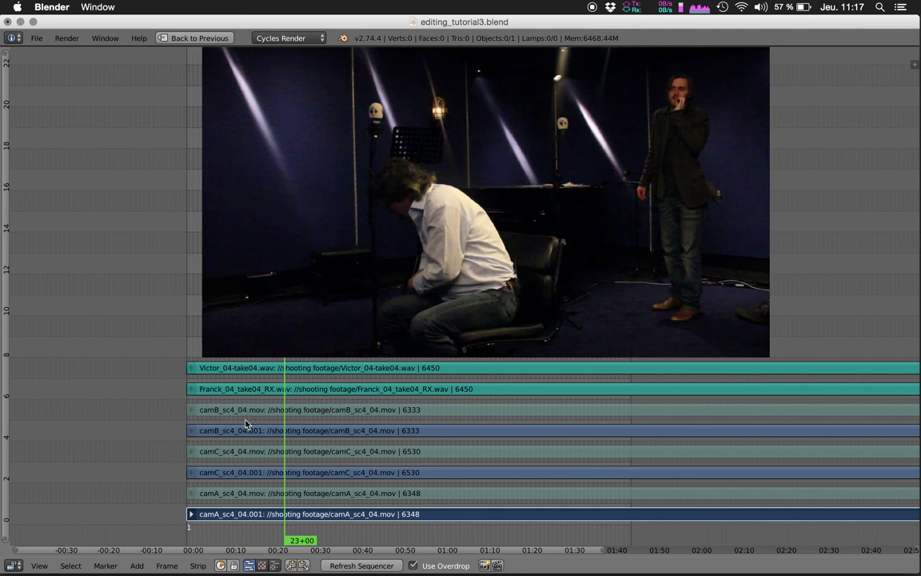
click(196, 346)
drag(197, 507, 253, 519)
Trim the start of the camB video strip to frame 700, checking the picture through playback and scrubbing.
right_click(191, 434)
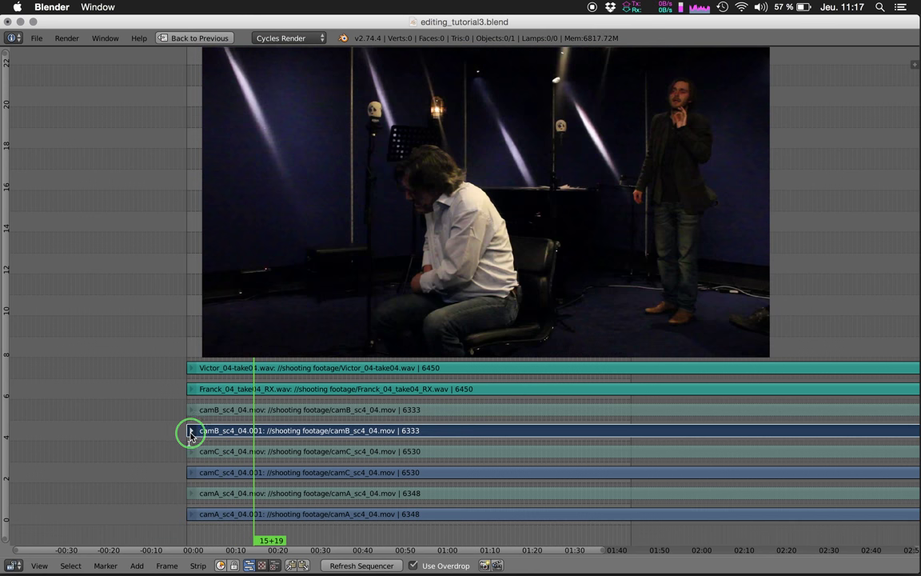
key(s)
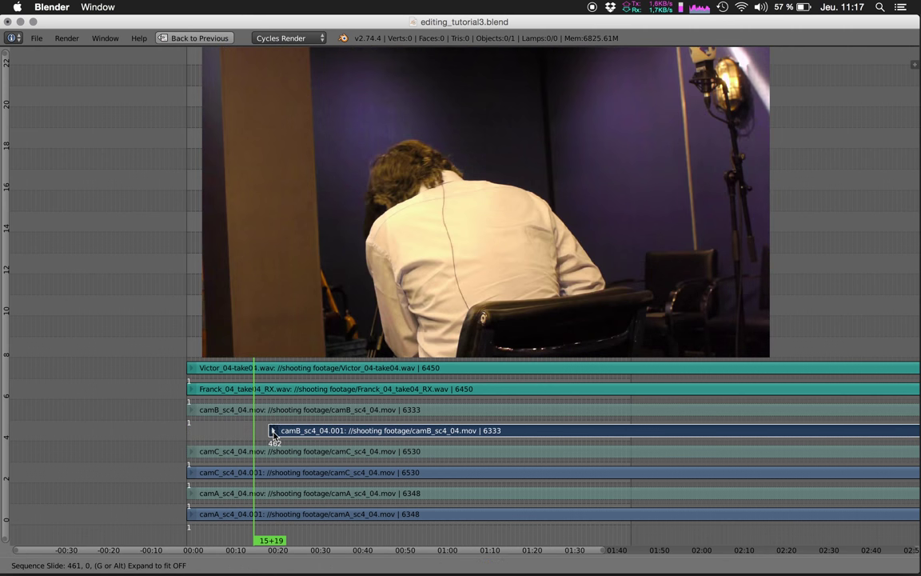
click(251, 436)
drag(257, 434, 299, 432)
key(alt+a)
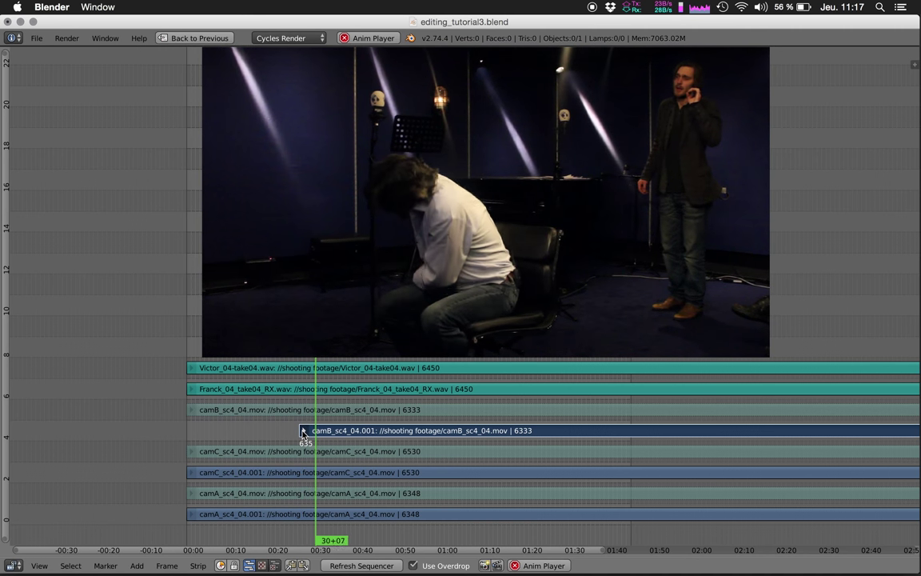
key(g)
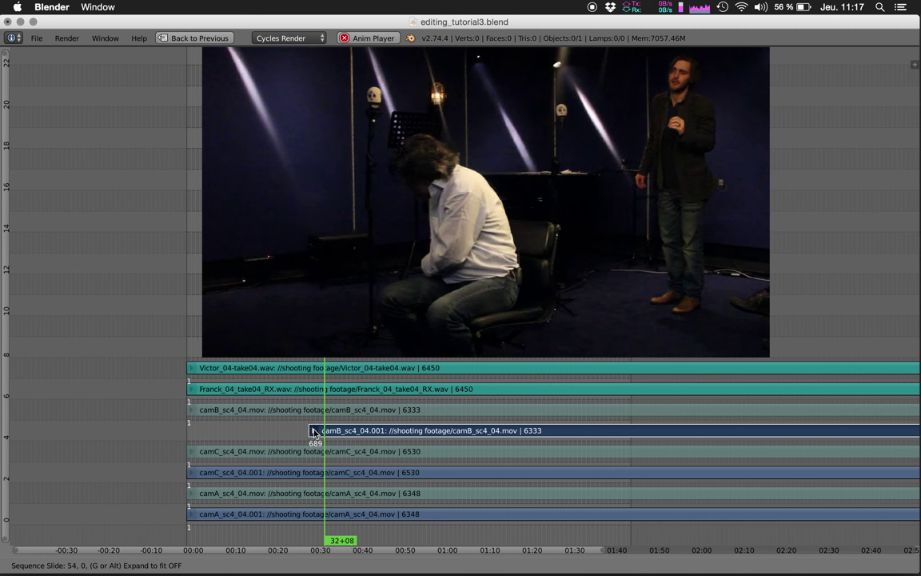
click(316, 432)
click(309, 435)
click(246, 437)
key(alt+a)
click(288, 431)
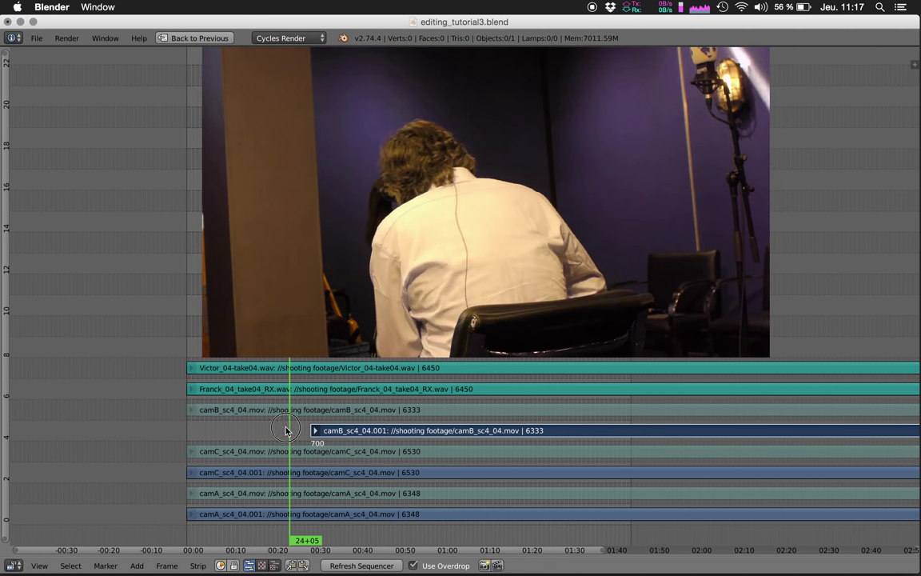
Cut the camC video strip at 6+15 and 15+01, and mute the middle piece.
drag(286, 430, 254, 467)
click(214, 476)
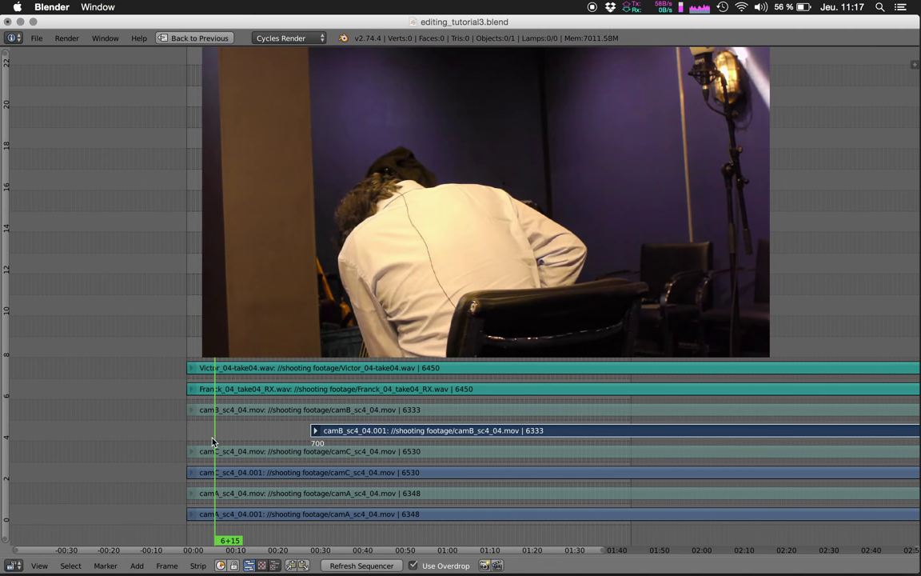
right_click(215, 473)
key(k)
click(251, 472)
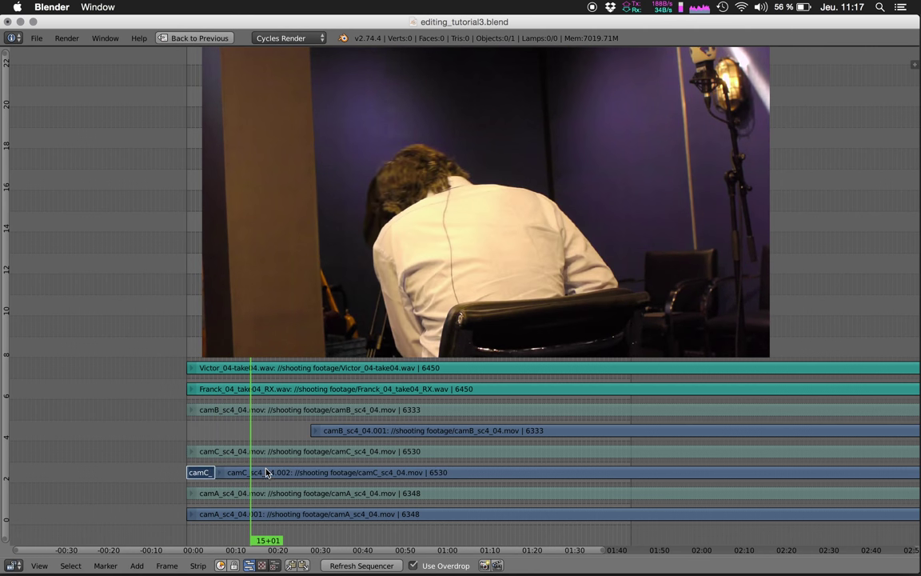
key(k)
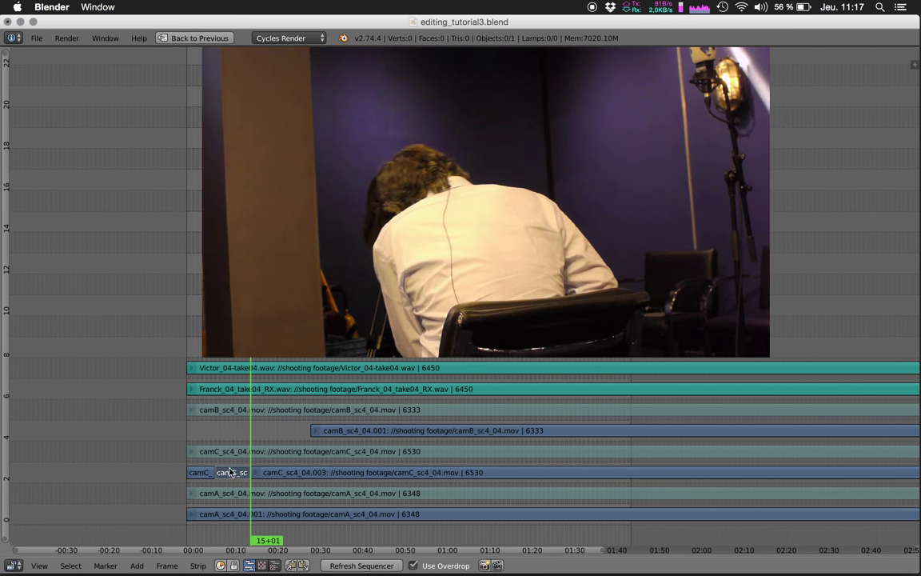
During playback, cut the last camC video piece at about frame 470 and trim the start of the remaining footage to frame 608.
click(205, 459)
key(alt+a)
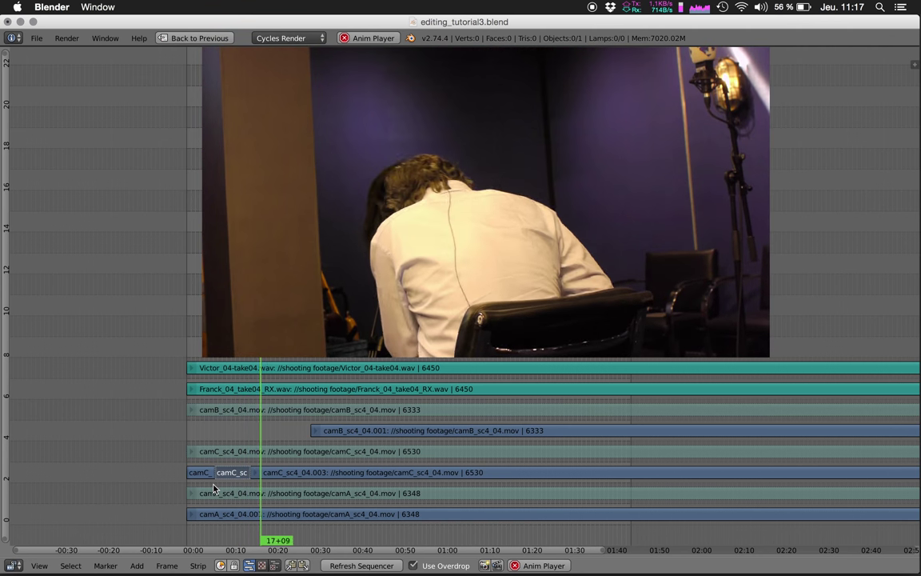
right_click(279, 474)
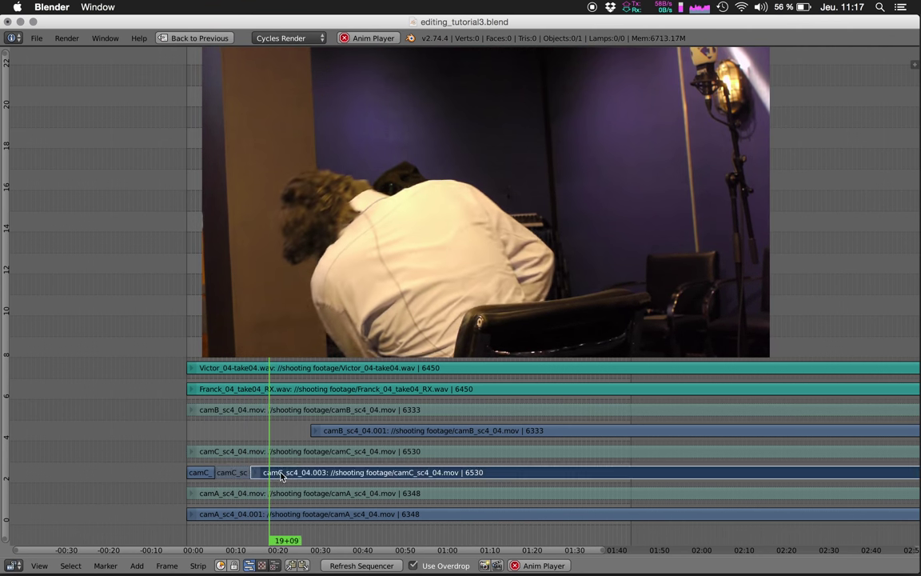
key(k)
right_click(275, 478)
key(g)
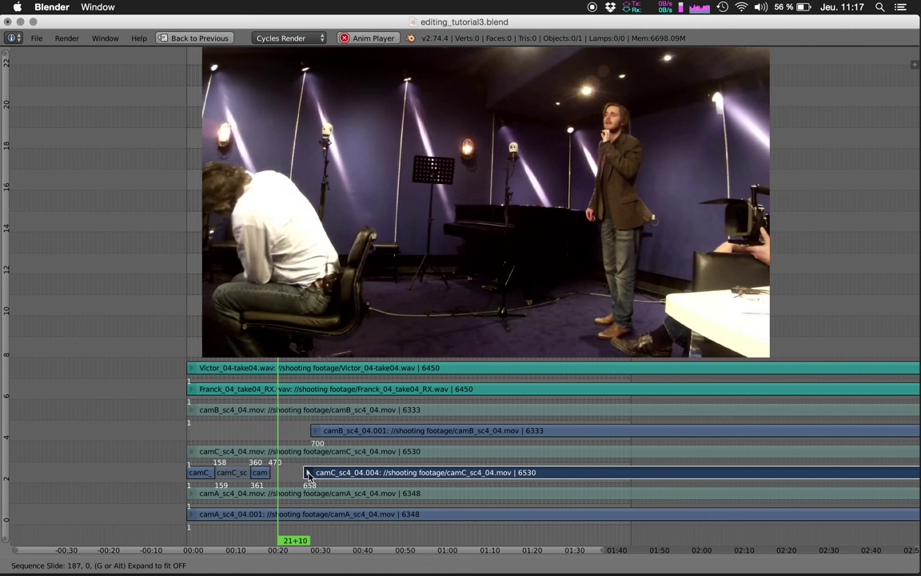
click(308, 479)
right_drag(302, 477, 280, 489)
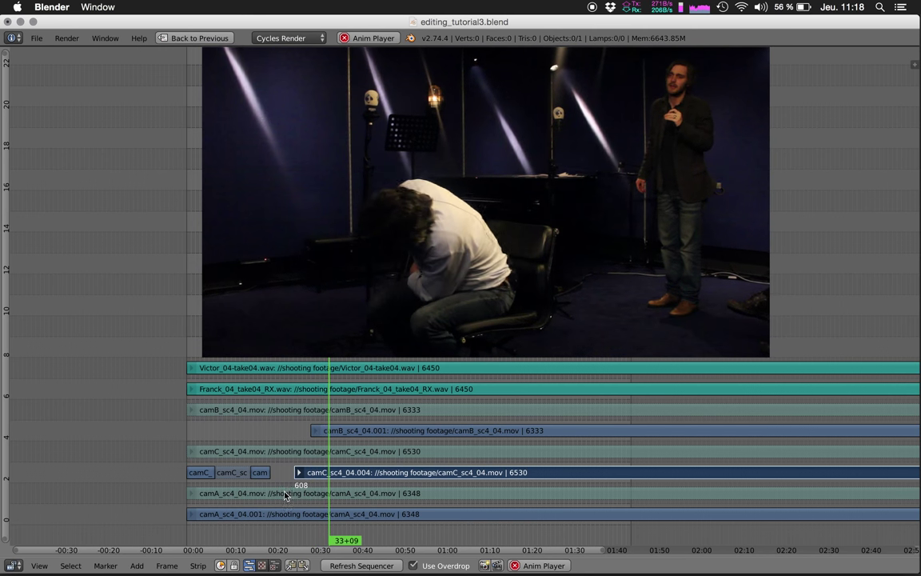
During playback, cut the camB video strip shortly after 35+09, trim the second piece's start to frame 1021, and stop playback.
right_click(340, 434)
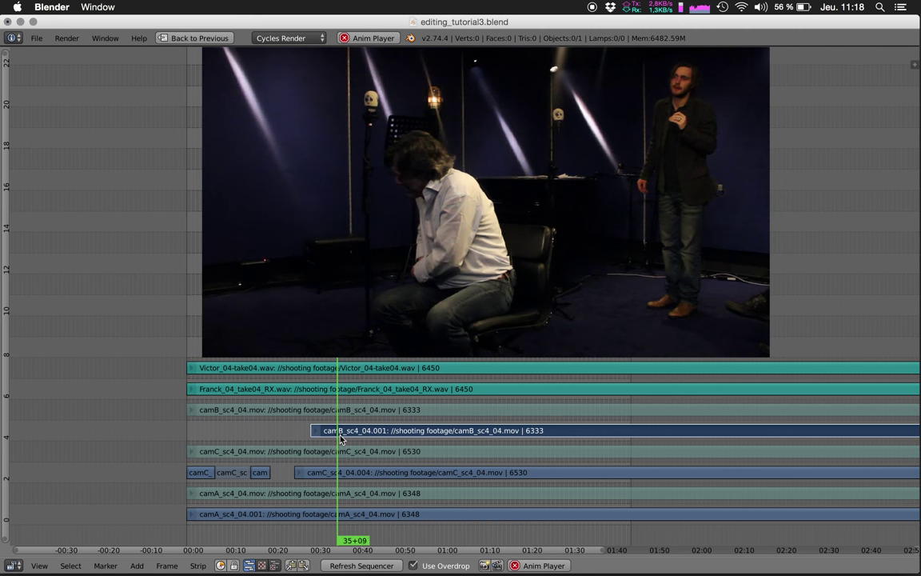
key(k)
key(g)
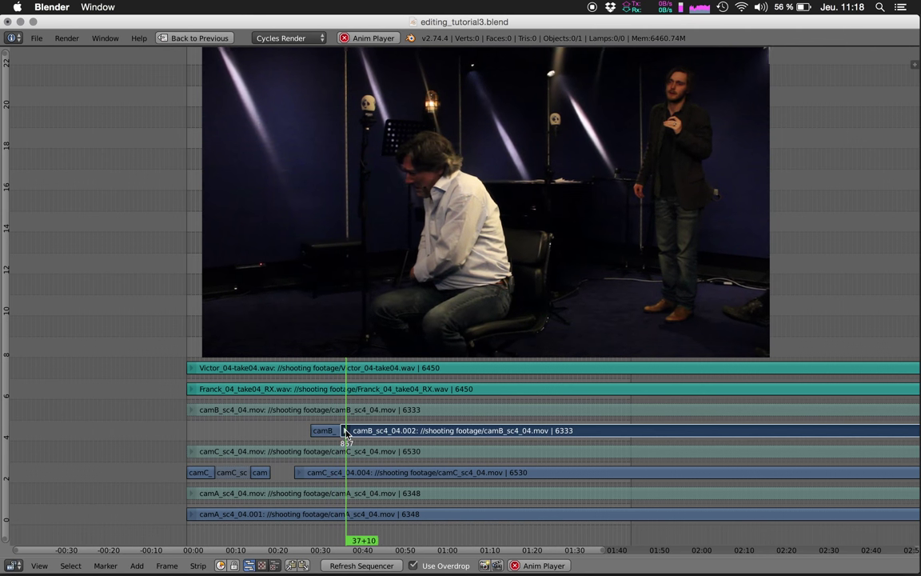
click(369, 437)
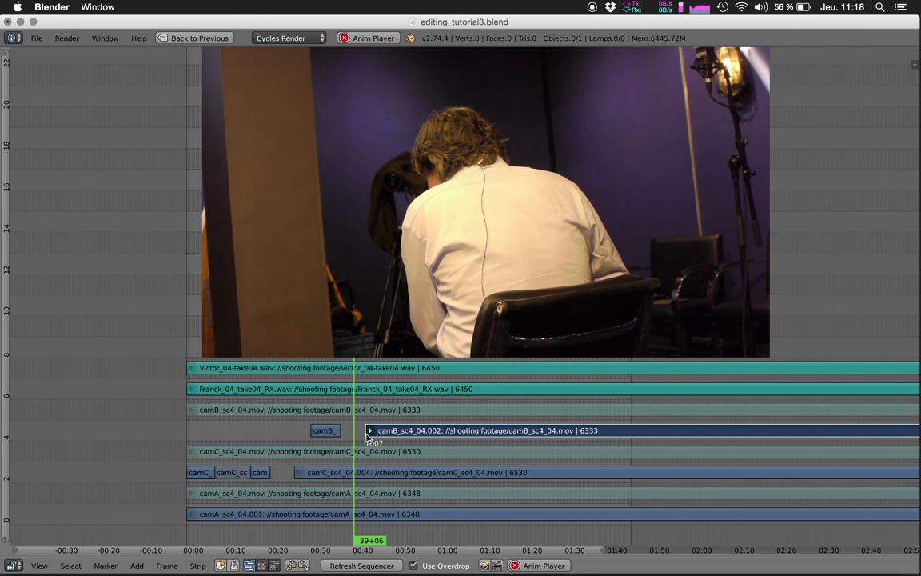
key(g)
click(370, 436)
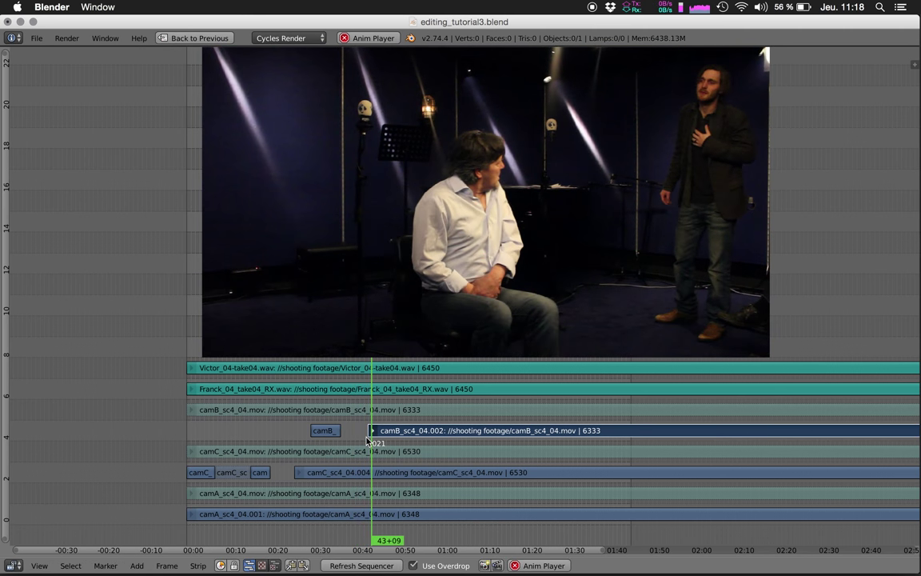
key(alt+a)
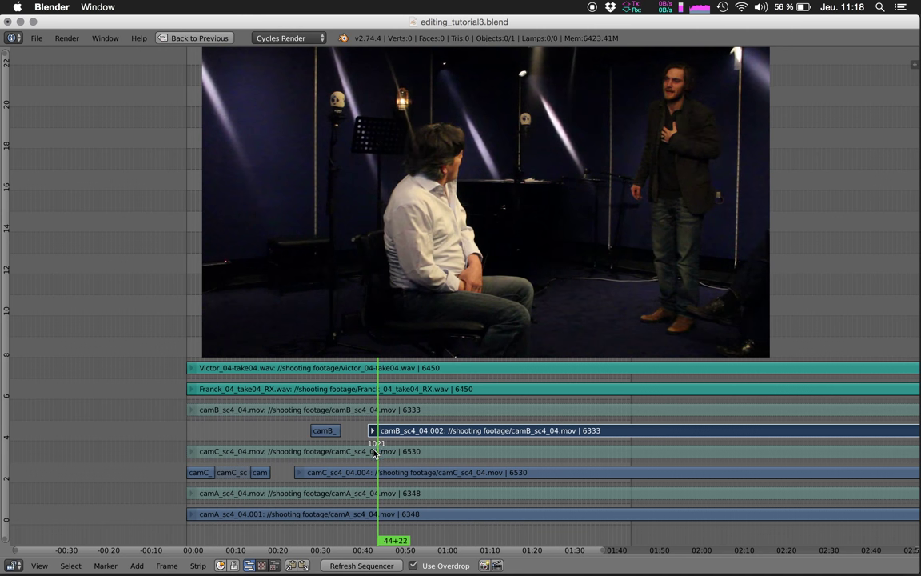
key(alt+a)
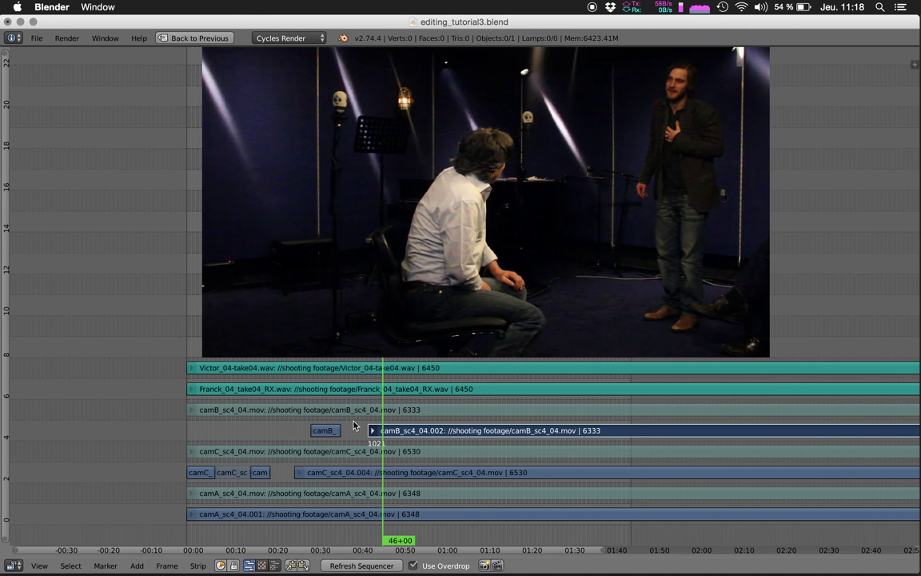
Switch to QuickTime Player.
key(super+Tab)
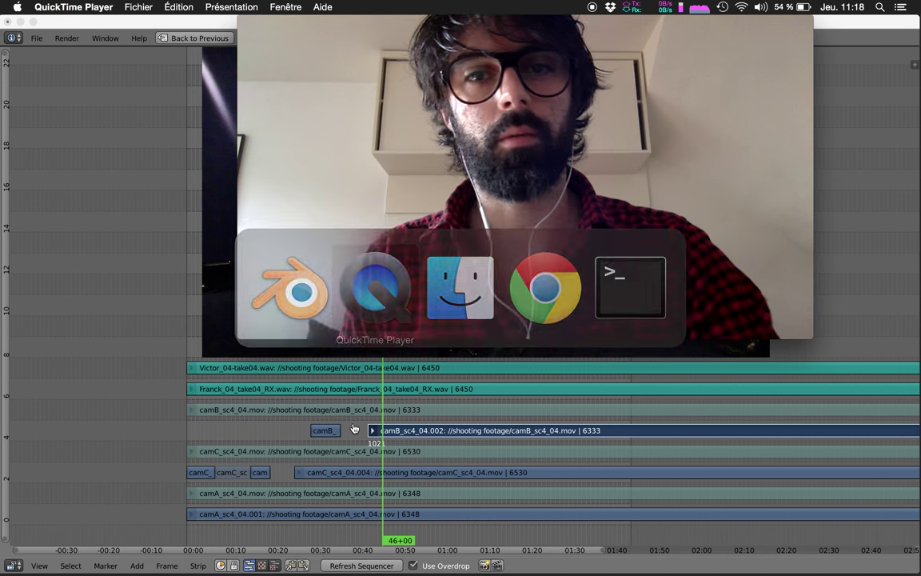
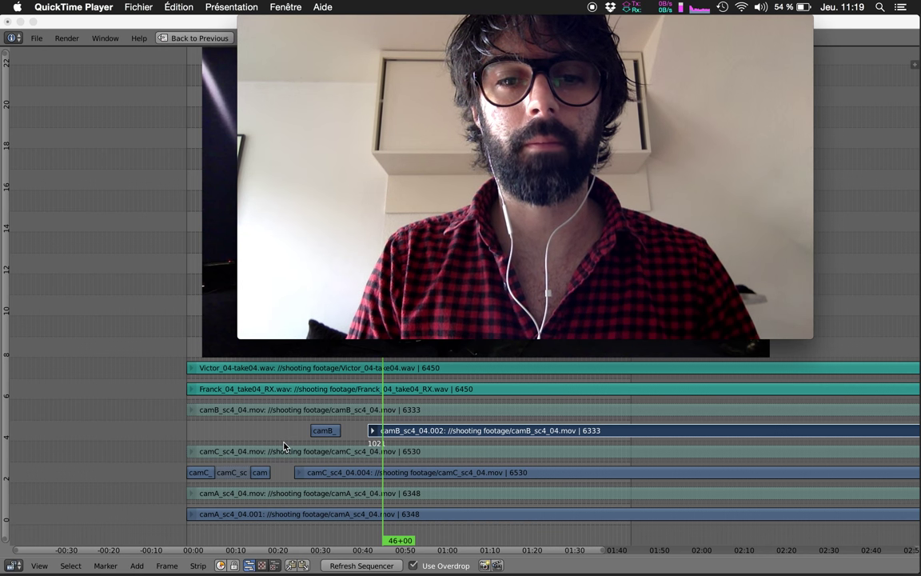
Move Blender's playhead to 25+10 and return to QuickTime Player.
click(295, 436)
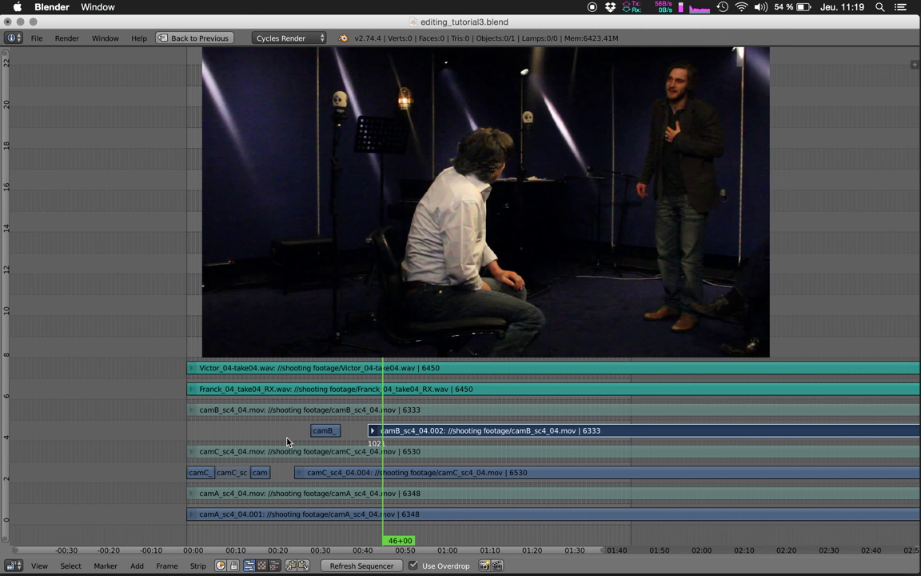
click(295, 437)
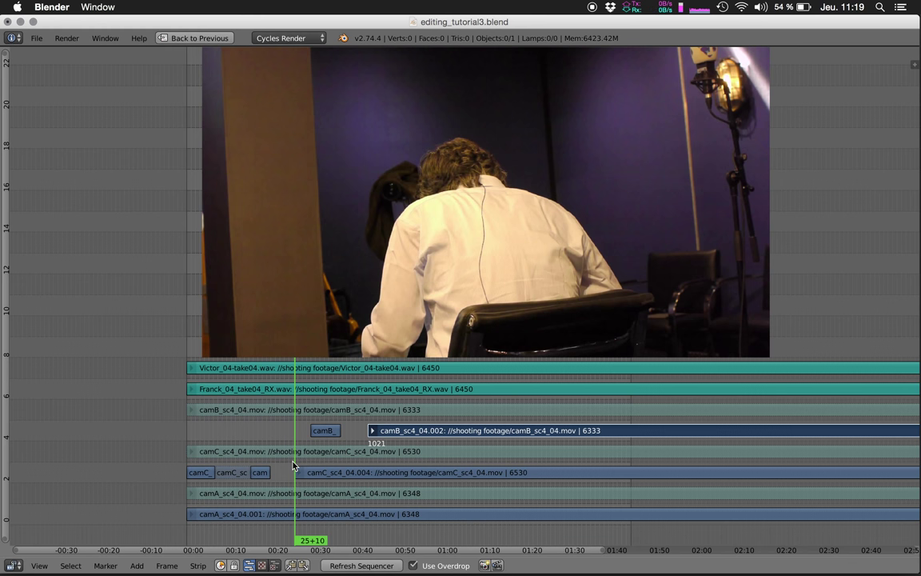
mouse_move(304, 451)
ctrl+middle_down()
mouse_move(311, 467)
mouse_move(314, 441)
ctrl+middle_up()
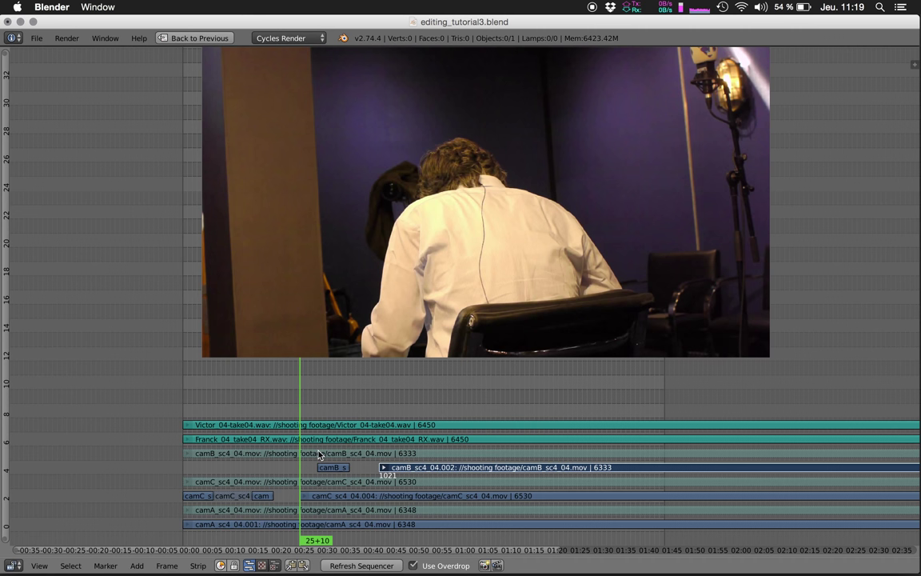
key(super+Tab)
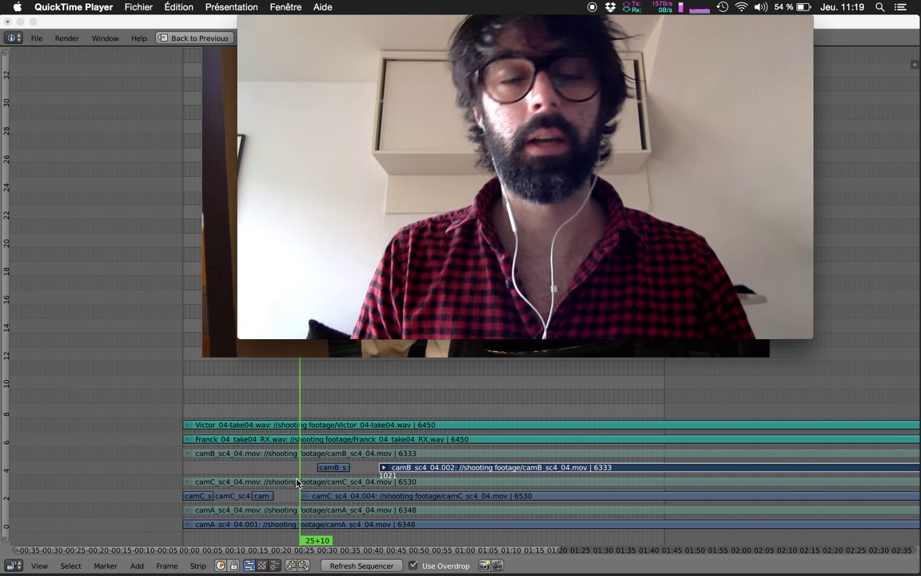
mouse_move(260, 248)
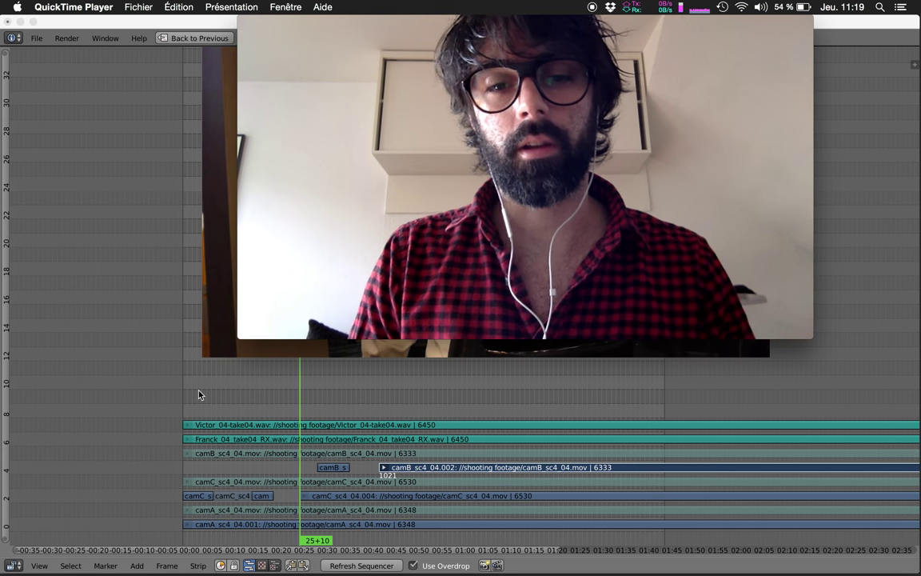
Switch to Blender, move the playhead to 32+21, and restore the sequencer from full-window view to the multi-editor layout.
click(297, 412)
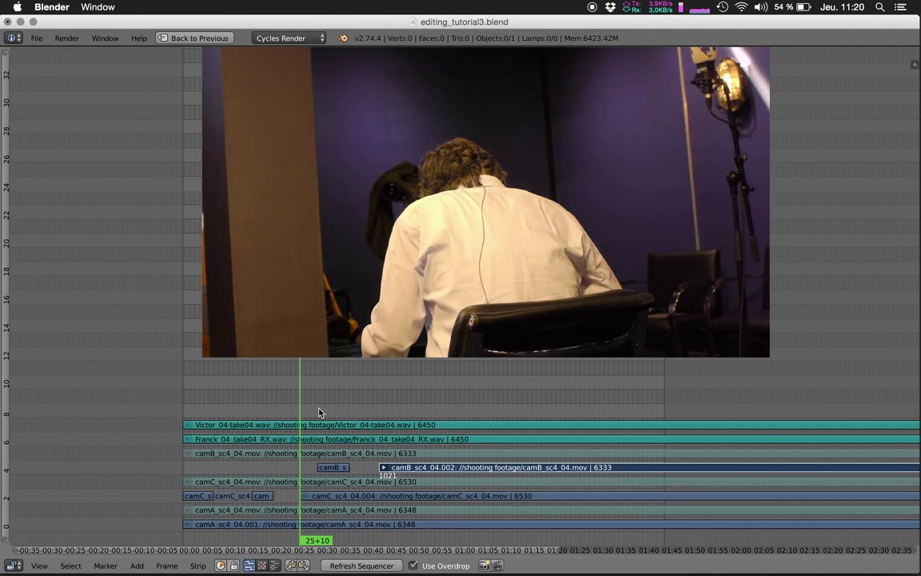
drag(318, 413, 336, 438)
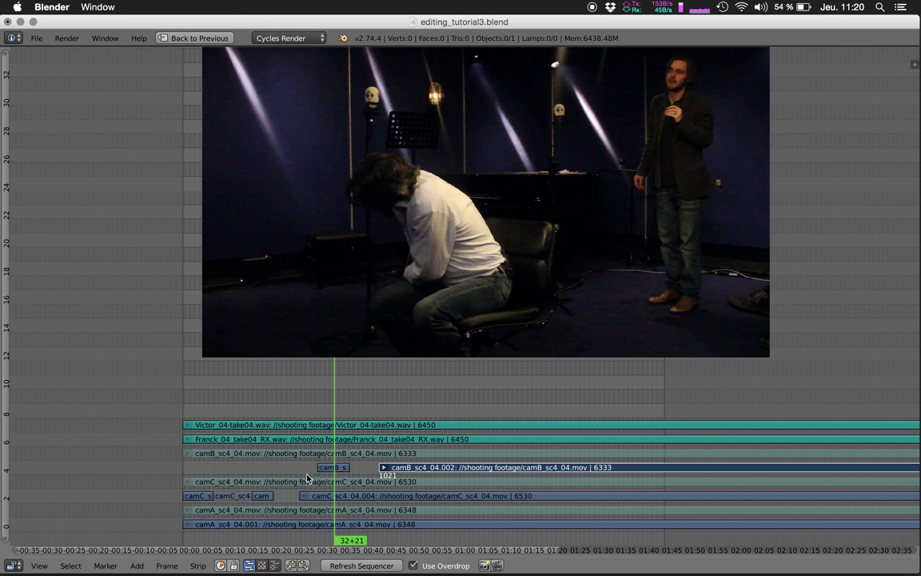
mouse_move(307, 478)
ctrl+middle_down()
mouse_move(305, 467)
mouse_move(310, 478)
ctrl+middle_up()
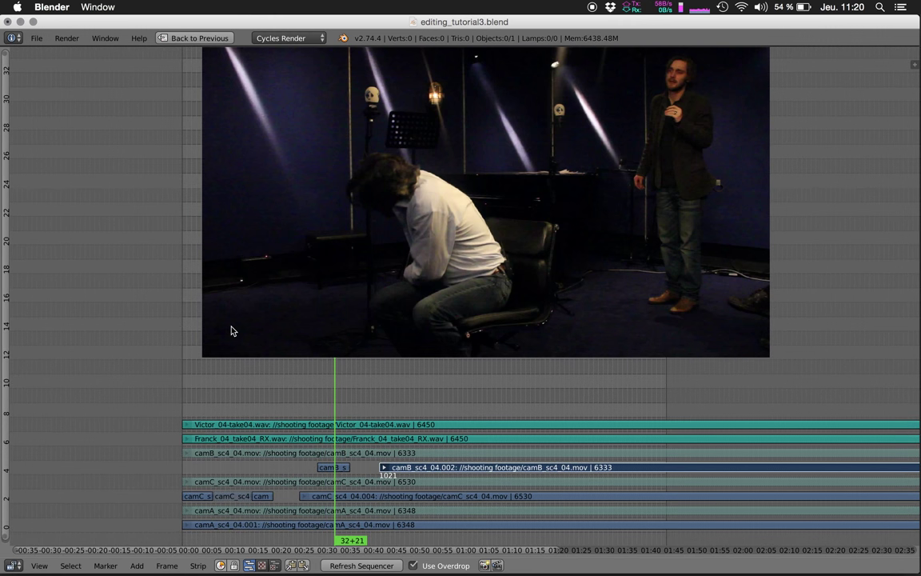
key(shift+space)
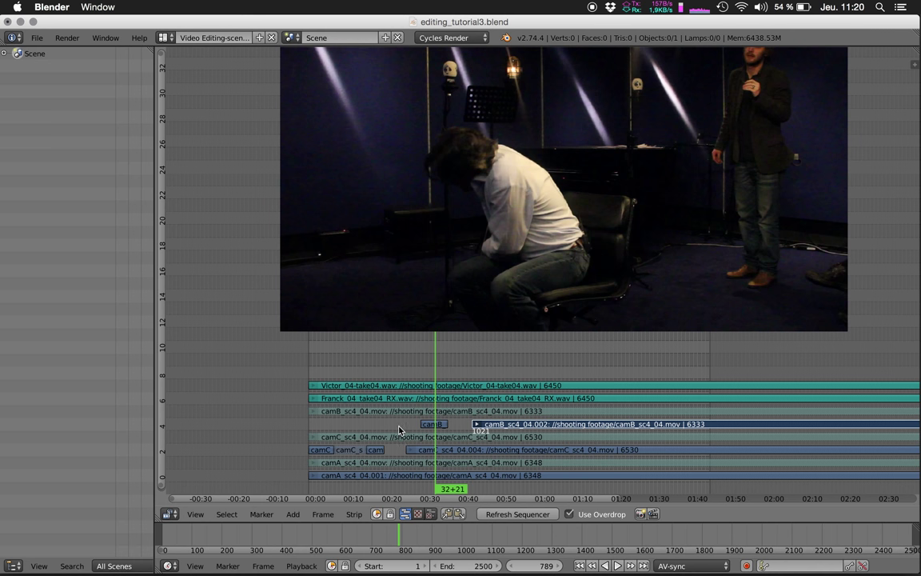
Switch briefly to QuickTime Player and back to Blender, and cut all strips at 32+21.
key(super+Tab)
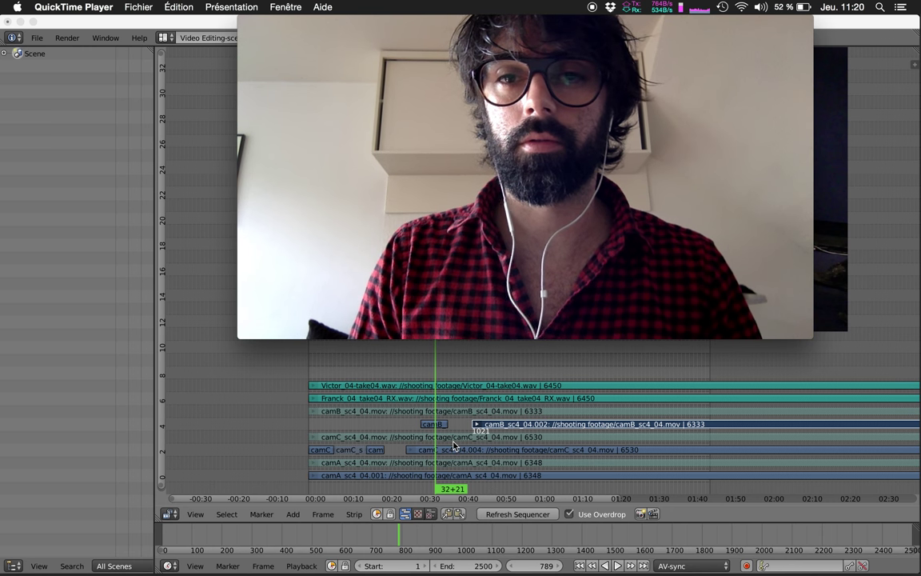
click(408, 388)
right_click(387, 382)
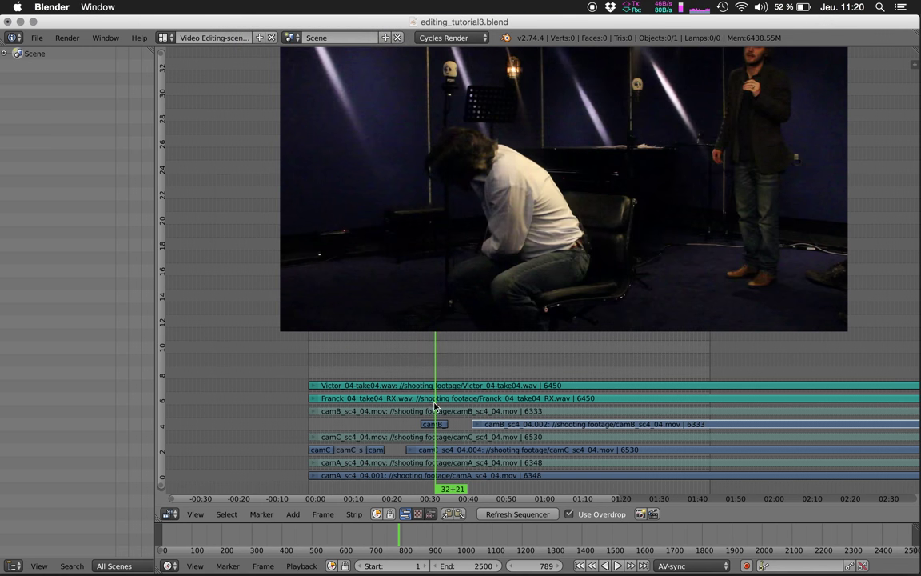
key(a)
key(k)
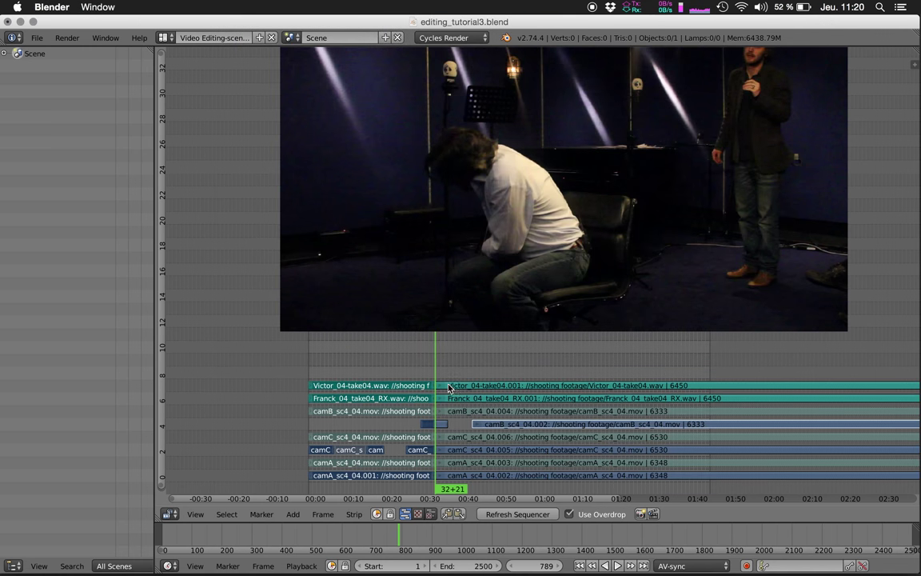
Try to move all strip pieces after the 32+21 cut together to other channels and frames.
drag(596, 473, 599, 477)
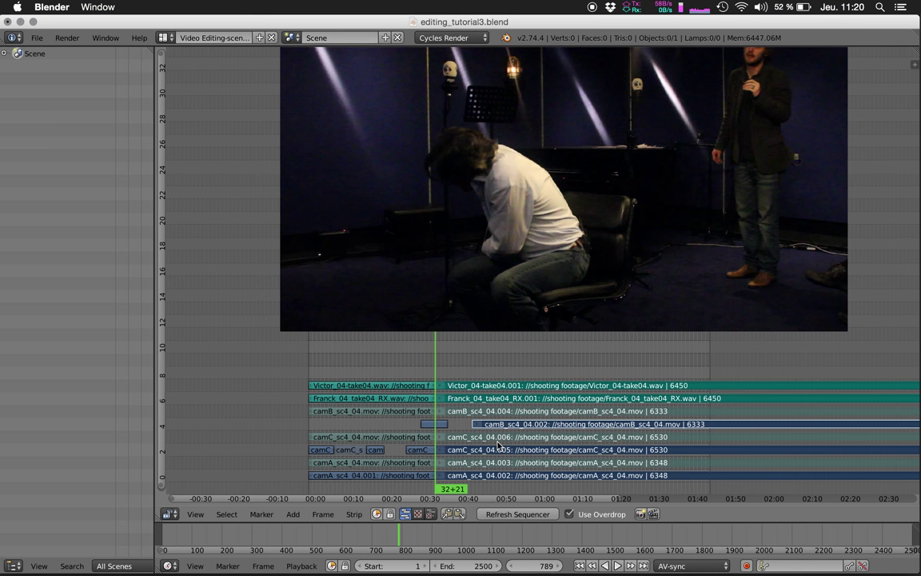
right_click(439, 427)
key(g)
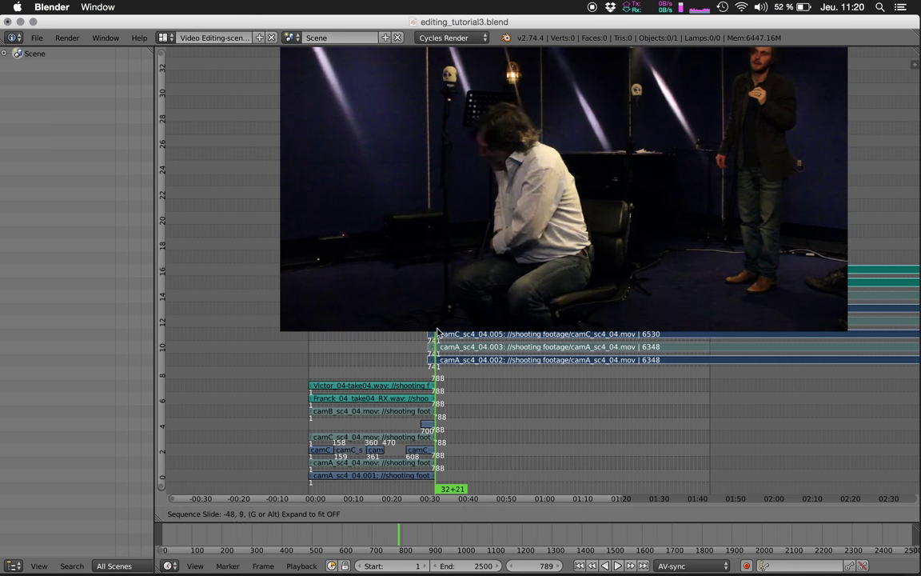
right_click(439, 343)
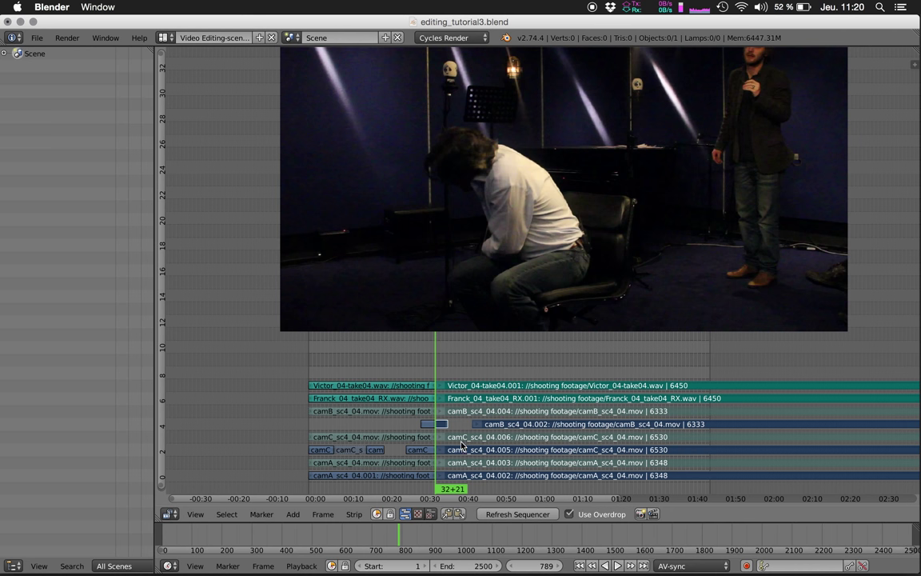
key(g)
click(439, 394)
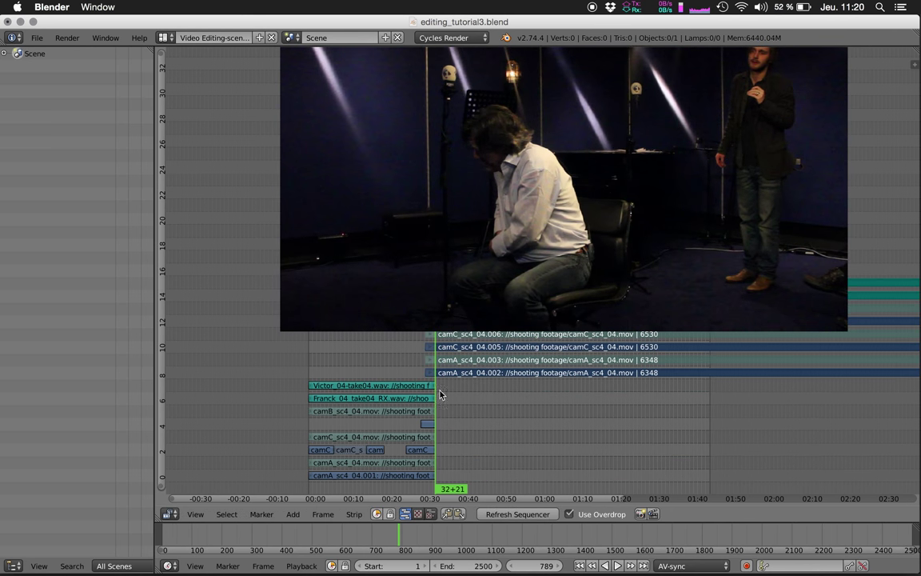
key(g)
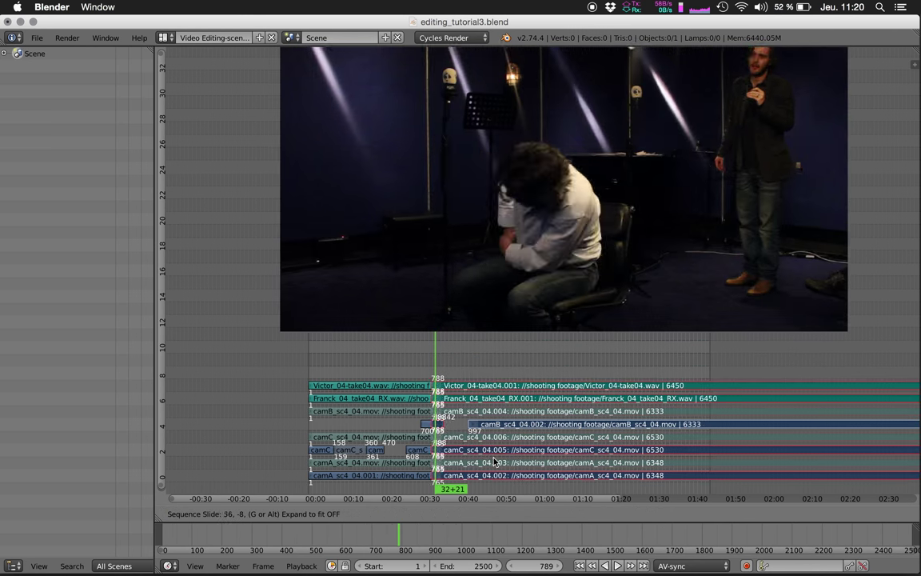
click(439, 385)
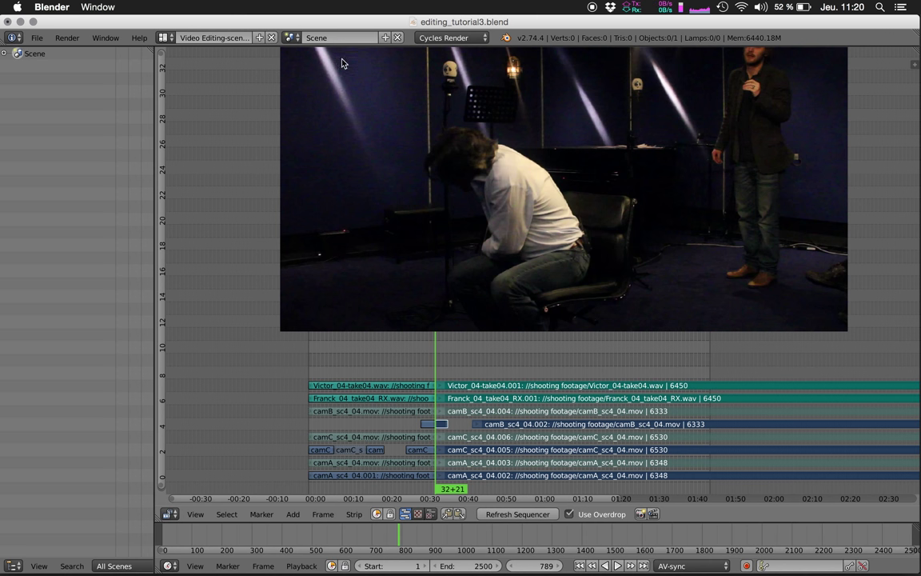
Rename the current scene edit_sync and save over editing_tutorial3.blend.
click(350, 38)
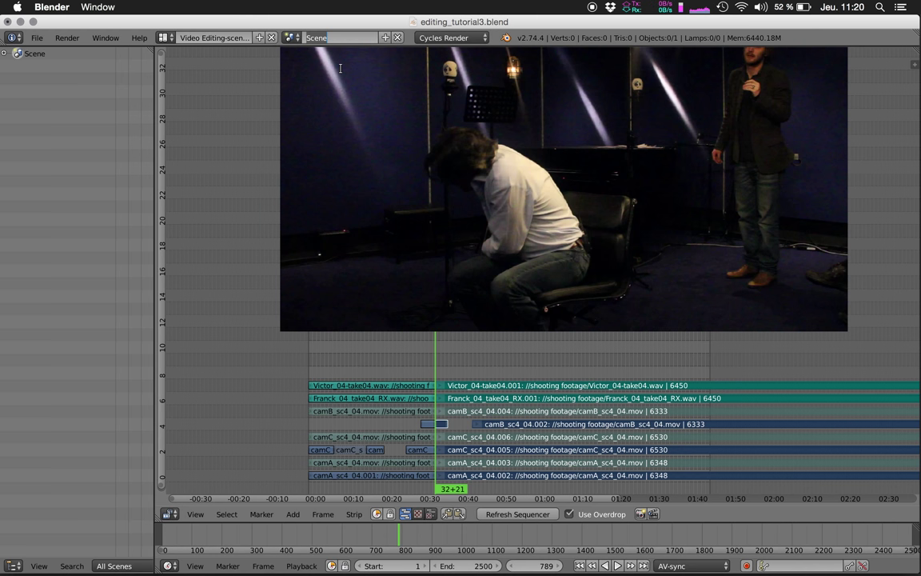
text(edit_sync)
key(Return)
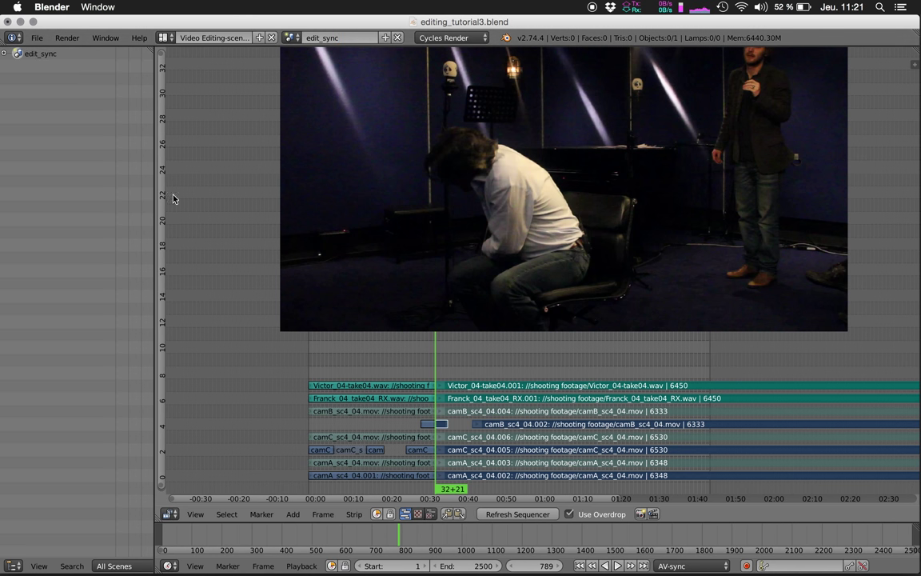
key(ctrl+s)
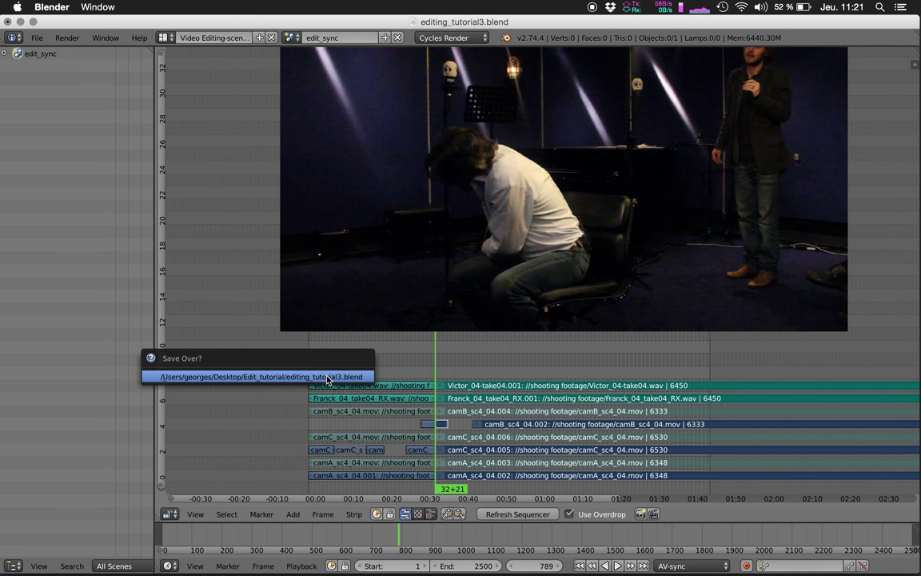
click(328, 375)
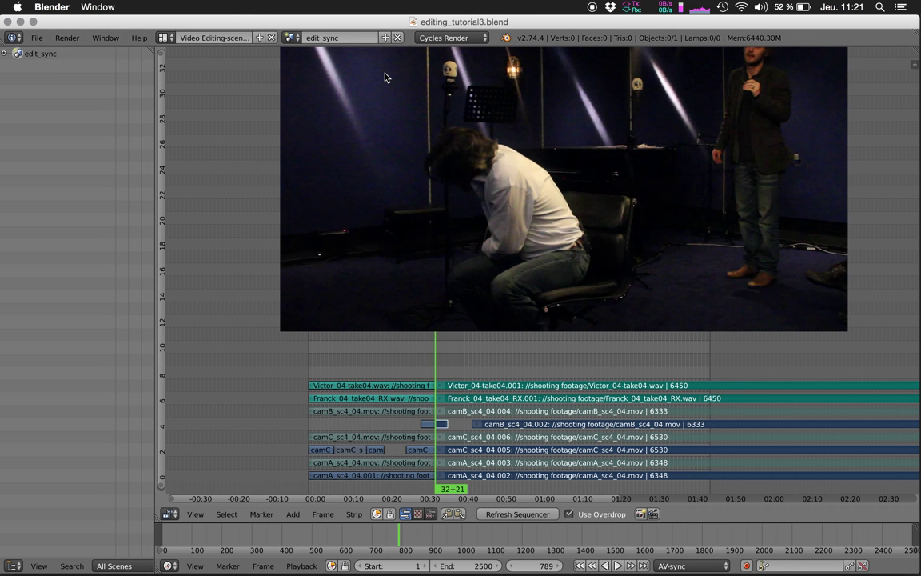
Create a full copy of the edit_sync scene and rename the copy edit.
click(385, 37)
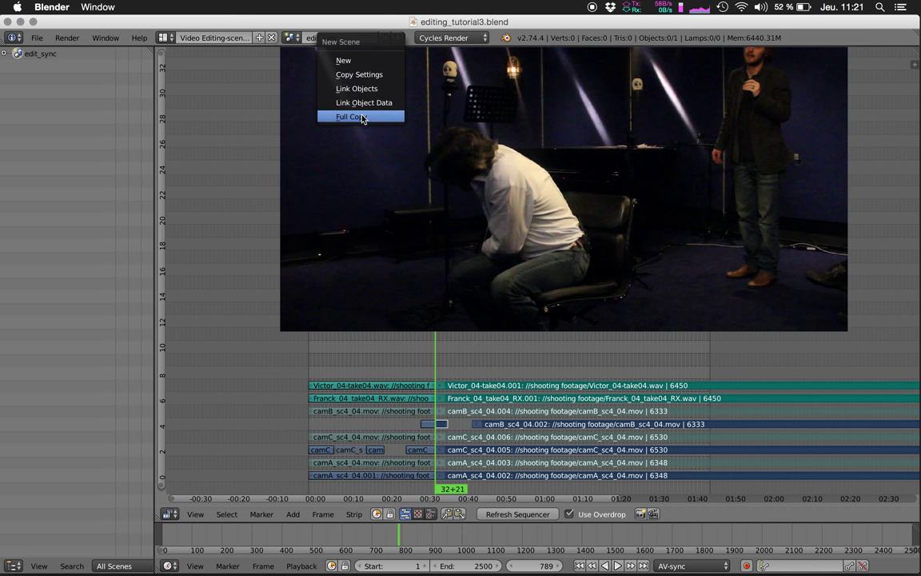
click(362, 117)
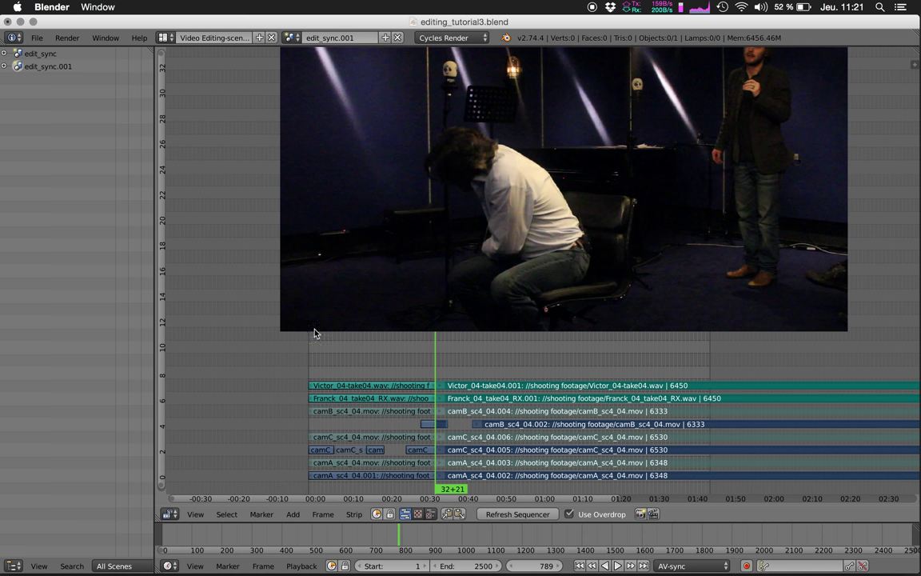
key(ctrl+Right)
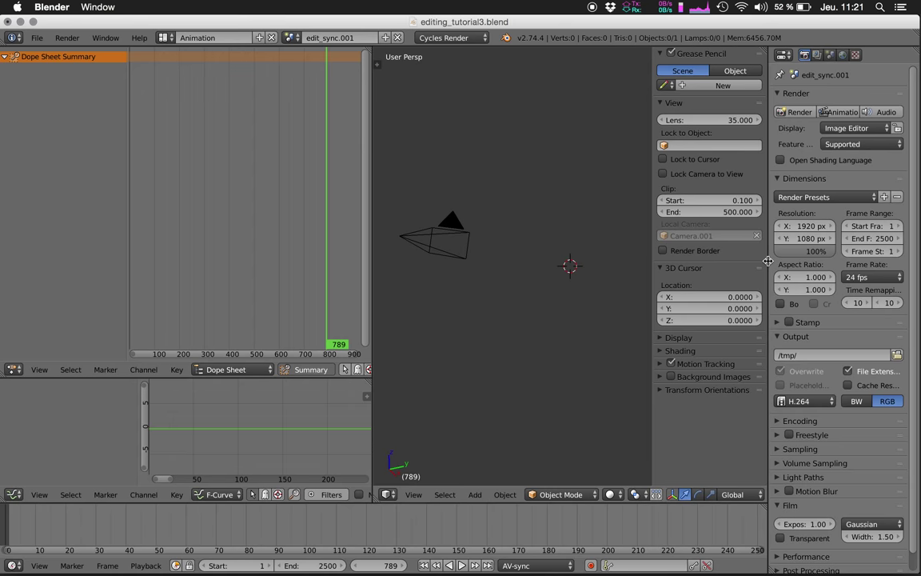
key(ctrl+Left)
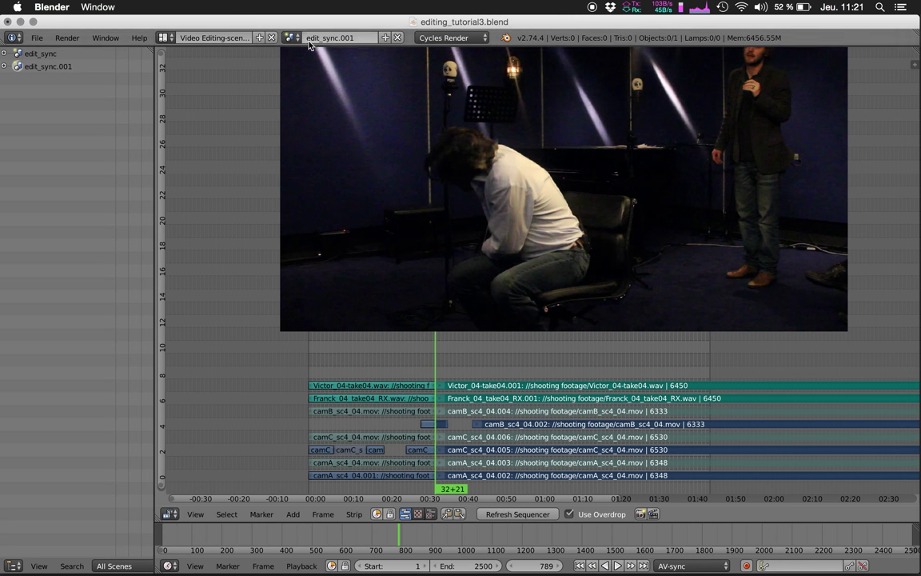
double_click(52, 67)
drag(43, 66, 99, 70)
text(edit)
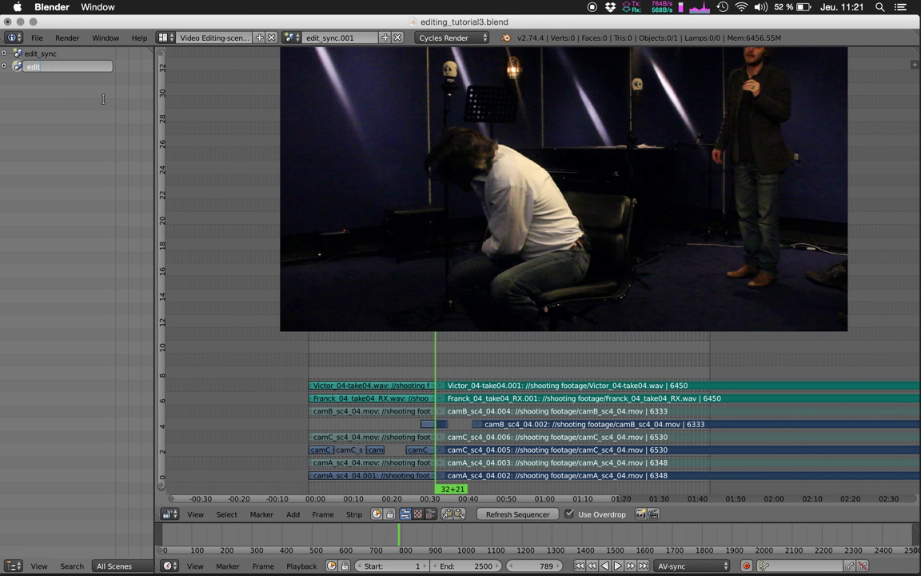
key(Return)
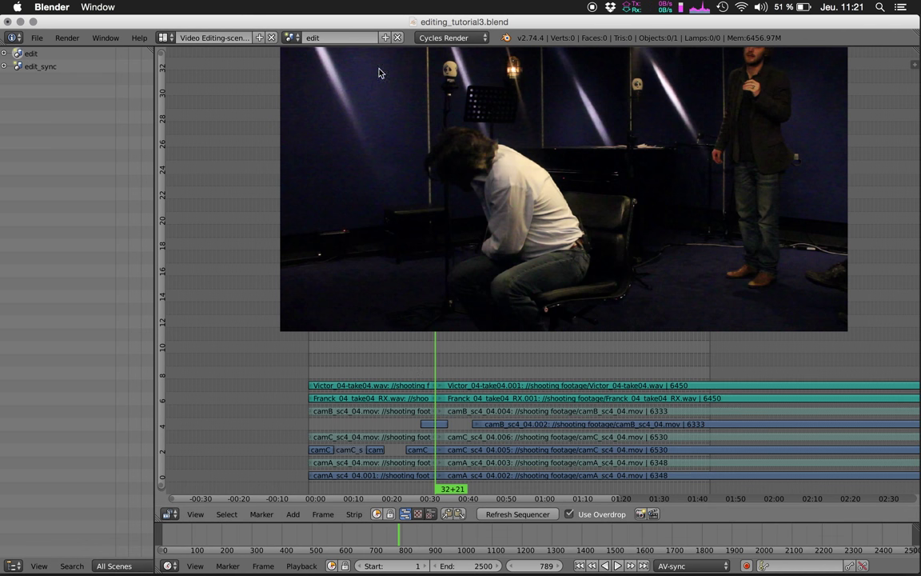
Delete all strips from the edit scene's sequencer.
key(a)
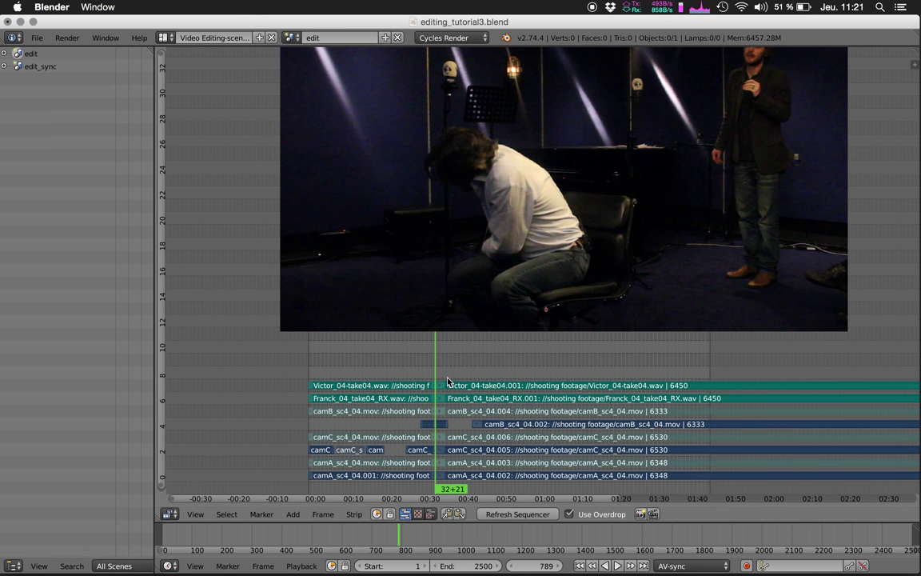
key(x)
click(440, 374)
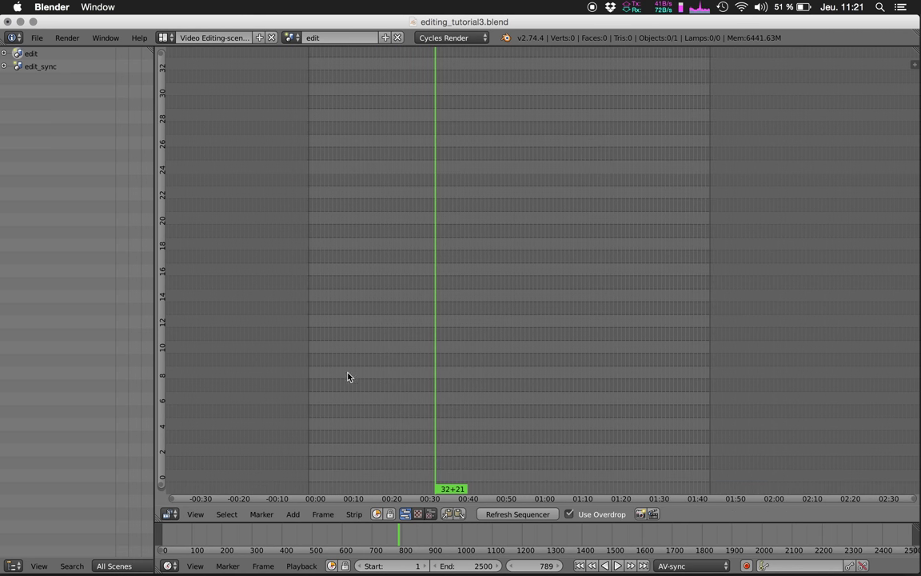
Add the edit_sync scene as a strip in channel 1 and move it to start at frame 0.
key(shift+a)
mouse_move(335, 340)
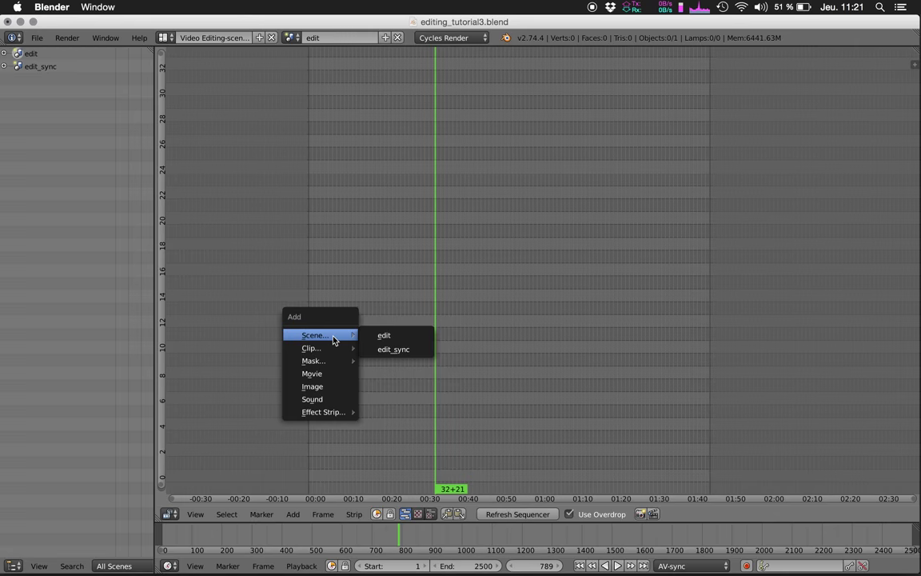
click(401, 349)
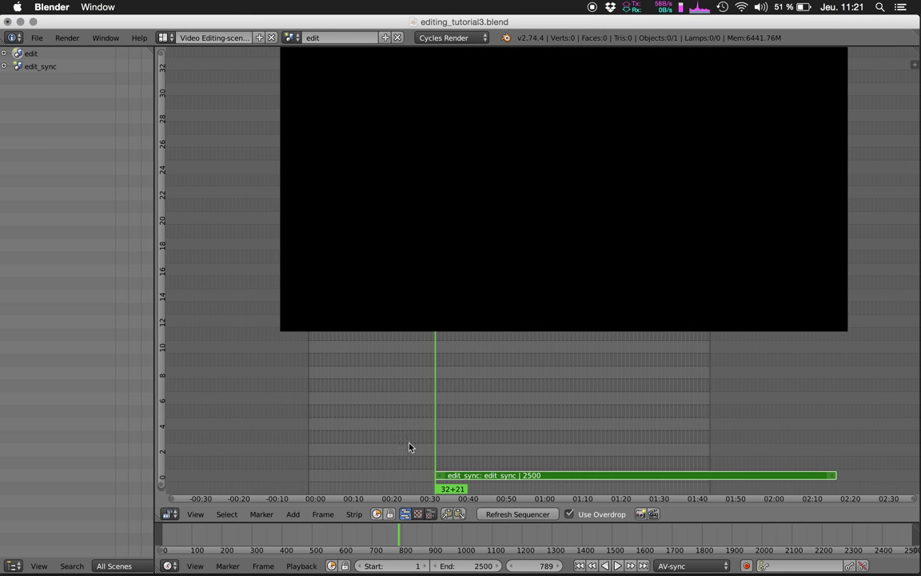
mouse_move(323, 433)
mouse_down()
mouse_move(296, 428)
mouse_move(338, 444)
mouse_up()
key(shift+s)
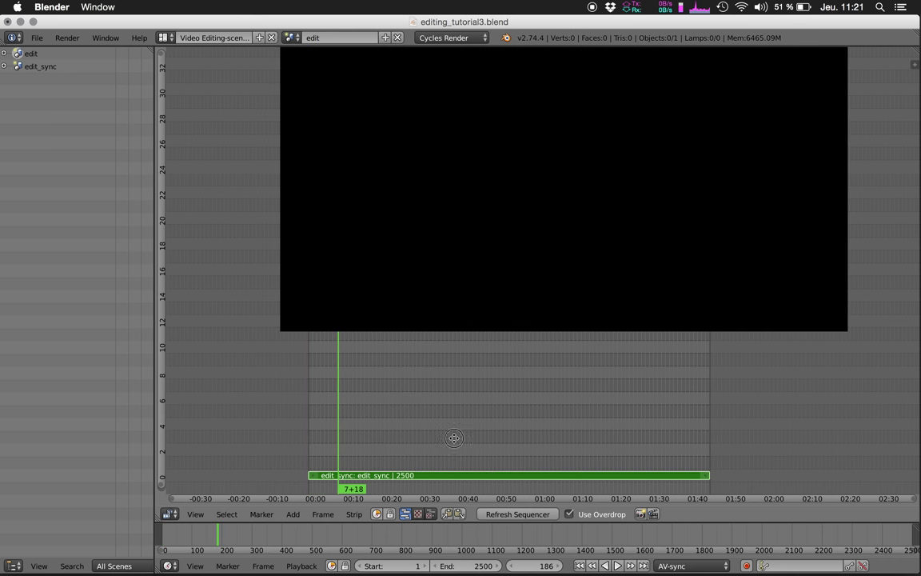
ctrl+middle_drag(455, 438, 454, 331)
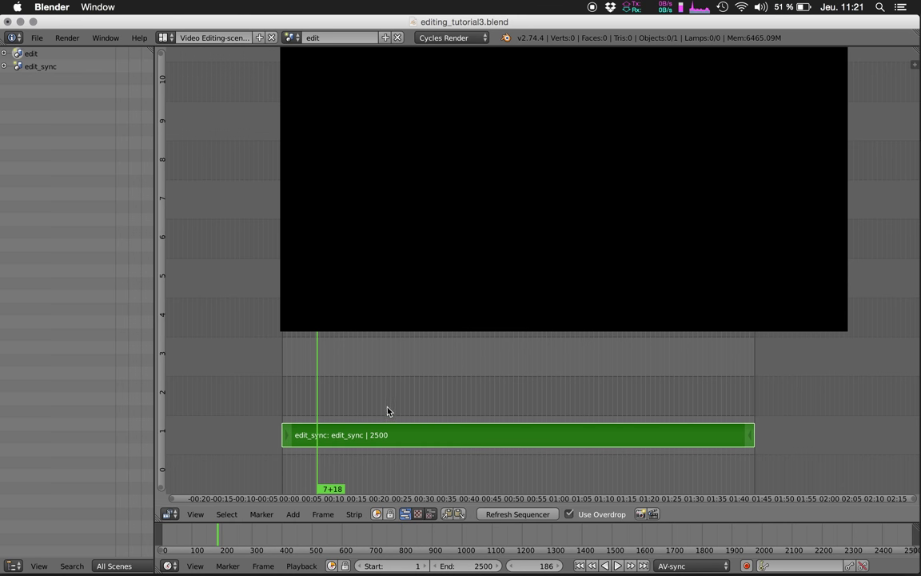
Enable Use Sequence on the edit_sync scene strip and fit the strip in the sequencer.
key(n)
key(ctrl+Up)
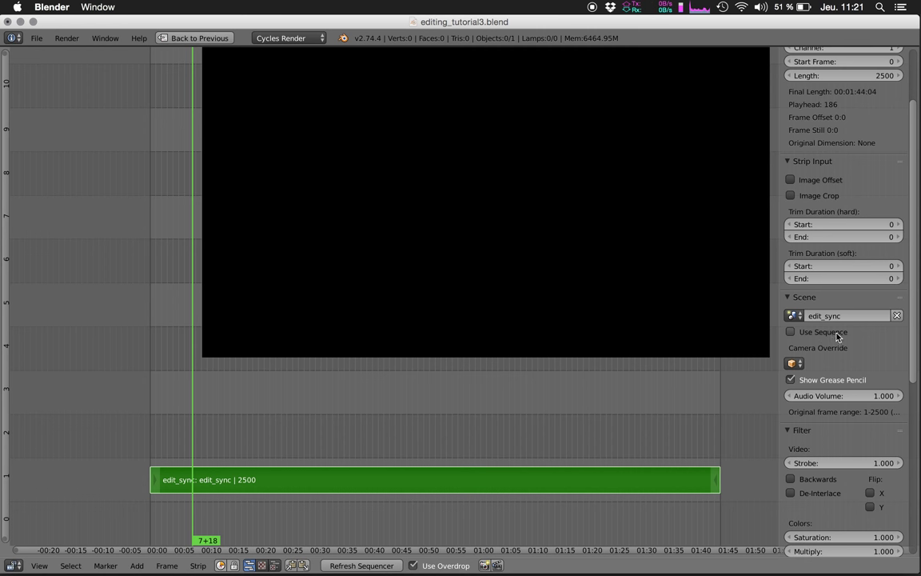
click(802, 333)
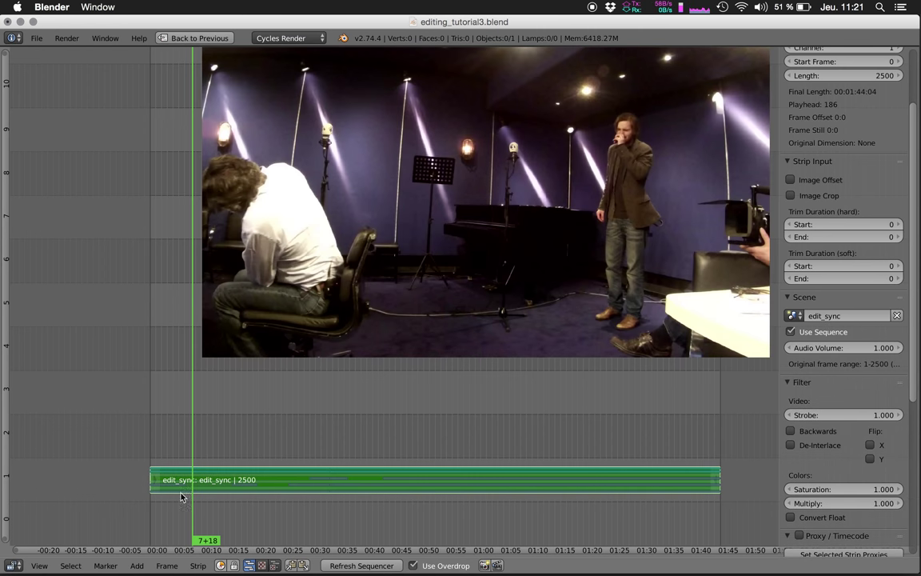
key(n)
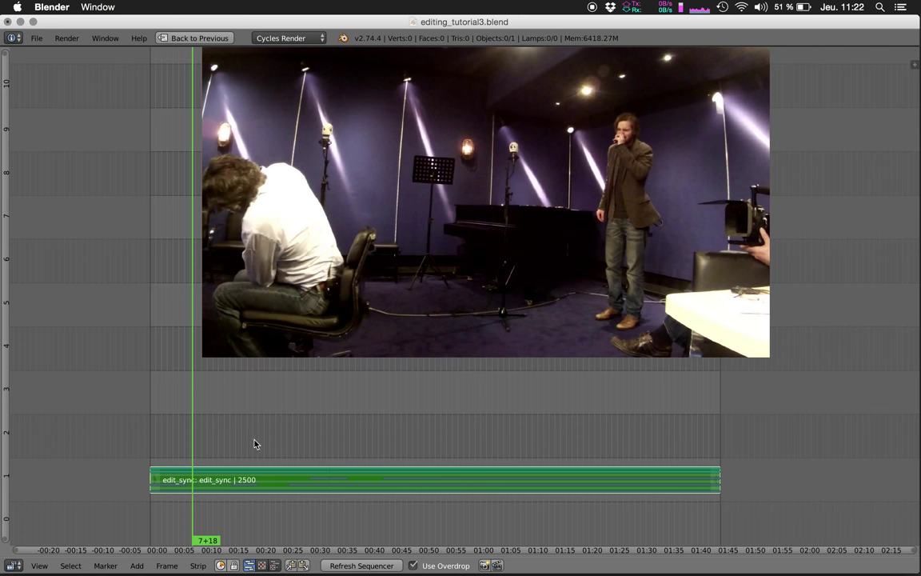
key(Home)
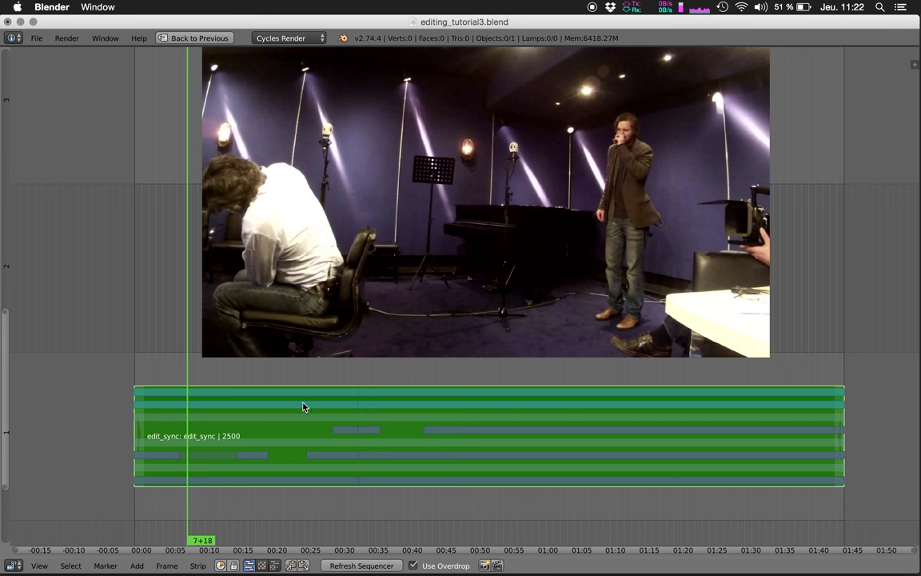
Switch between the edit_sync and edit scenes to compare the source strips with the single scene strip.
key(ctrl+Up)
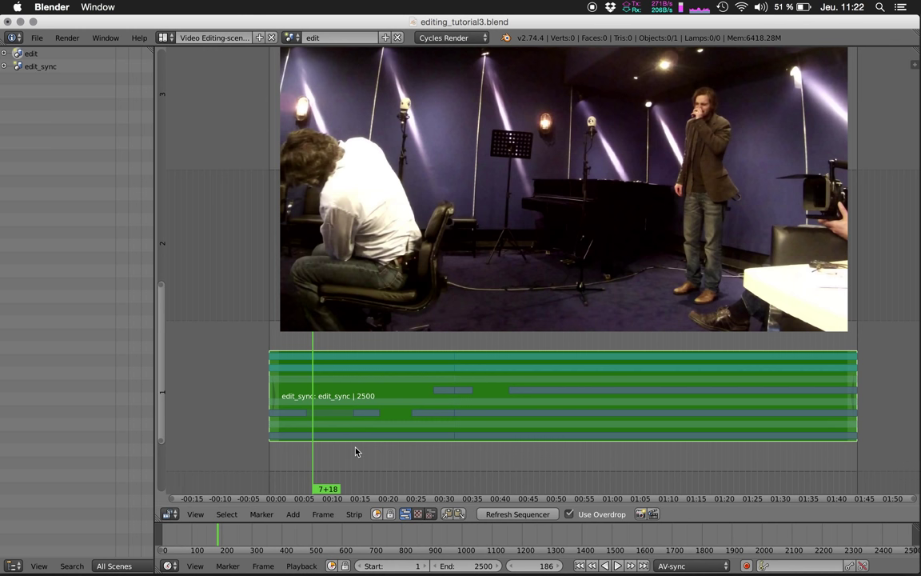
click(42, 69)
key(Home)
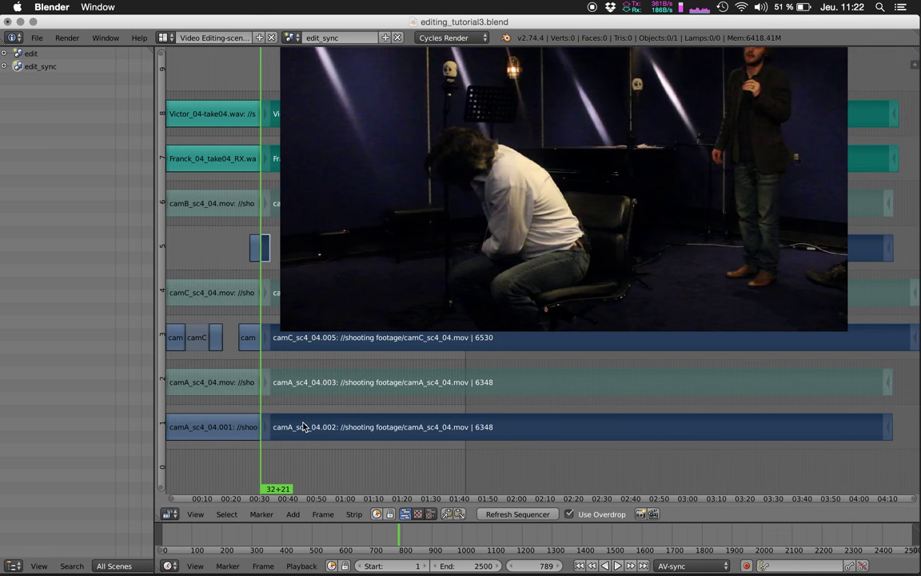
ctrl+middle_drag(371, 426, 370, 442)
middle_drag(418, 431, 517, 423)
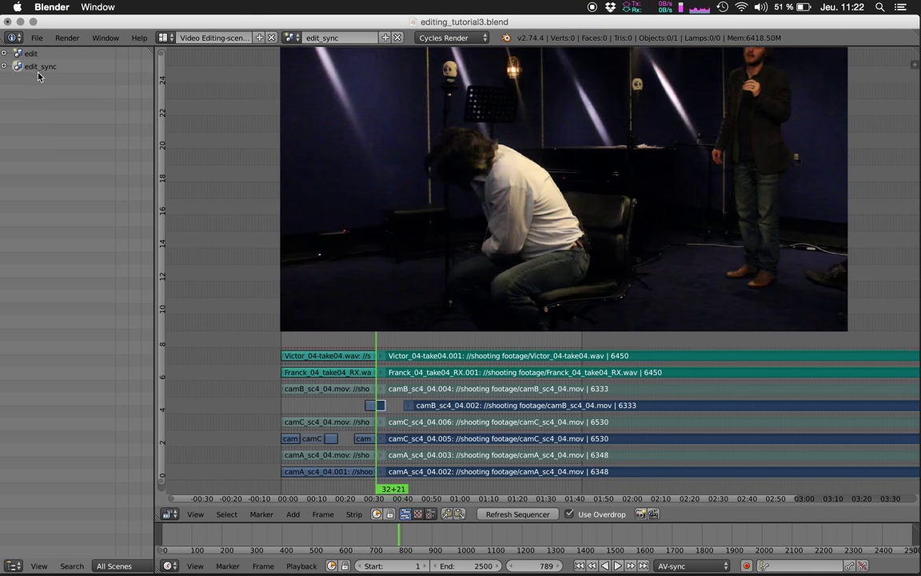
click(32, 54)
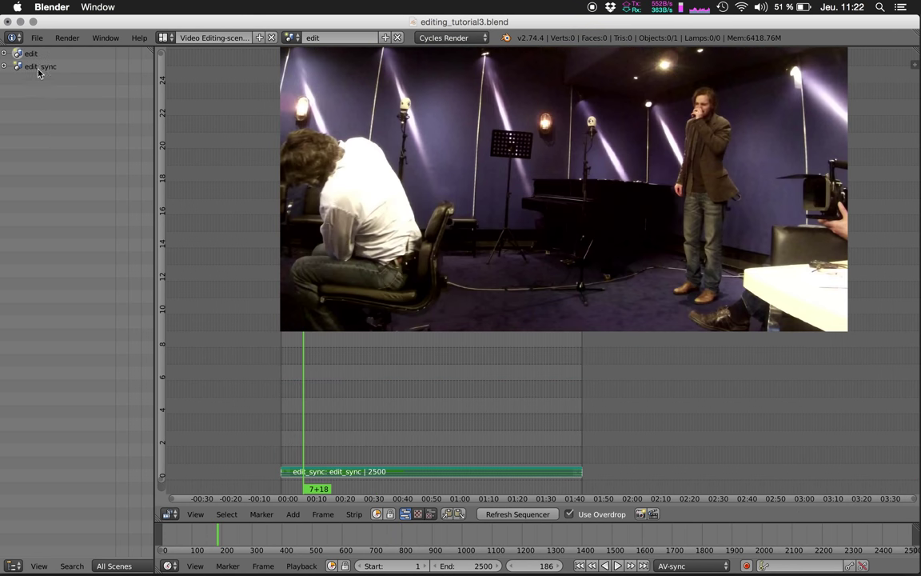
click(38, 69)
click(32, 54)
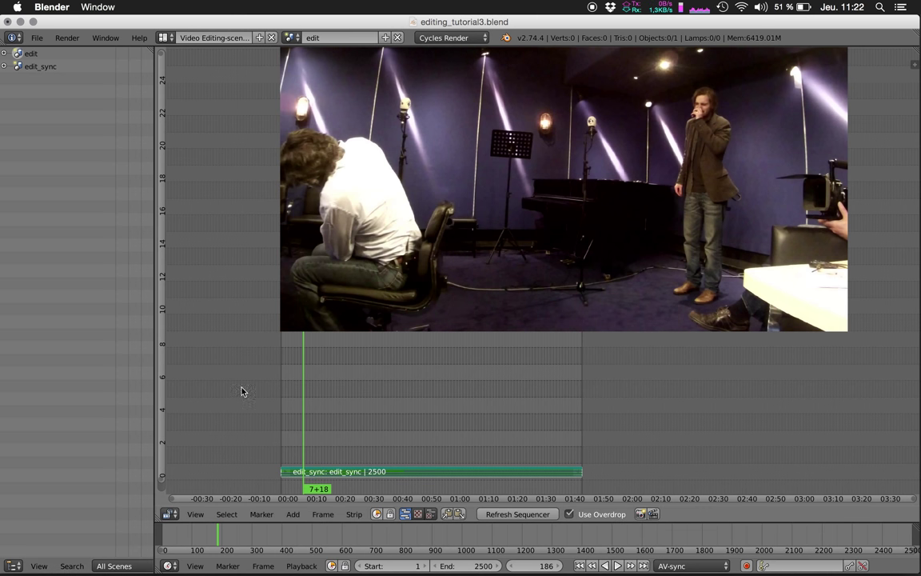
click(36, 68)
click(32, 54)
key(shift+space)
middle_drag(389, 379, 485, 384)
mouse_move(394, 499)
ctrl+middle_down()
mouse_move(397, 451)
mouse_move(411, 497)
ctrl+middle_up()
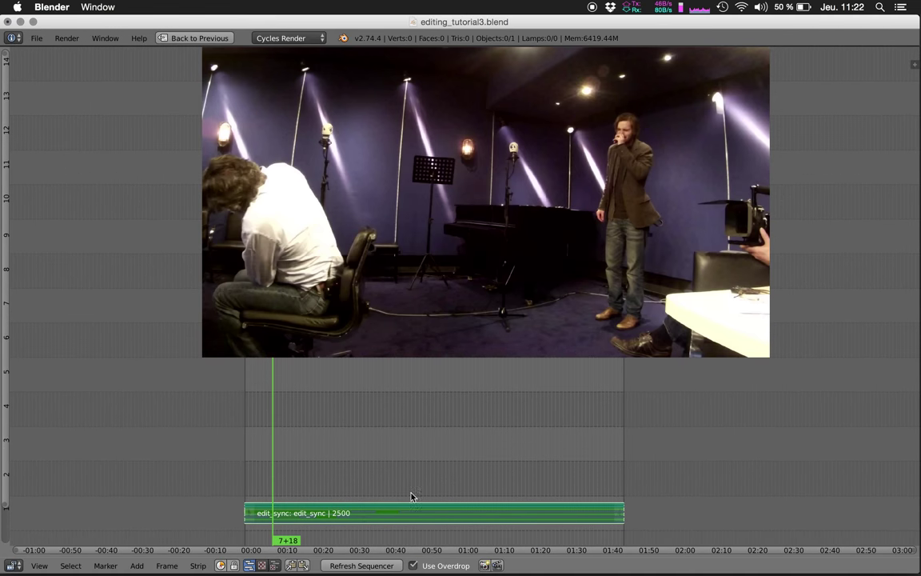
key(g)
right_click(348, 516)
key(shift+space)
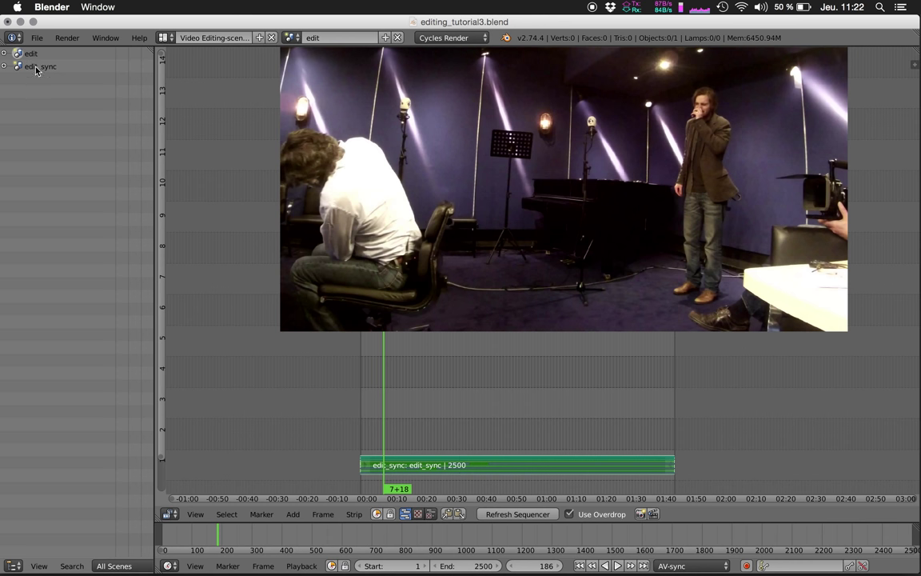
Check the available scenes, view the edit_sync timeline enlarged, and return to the enlarged edit timeline.
click(292, 38)
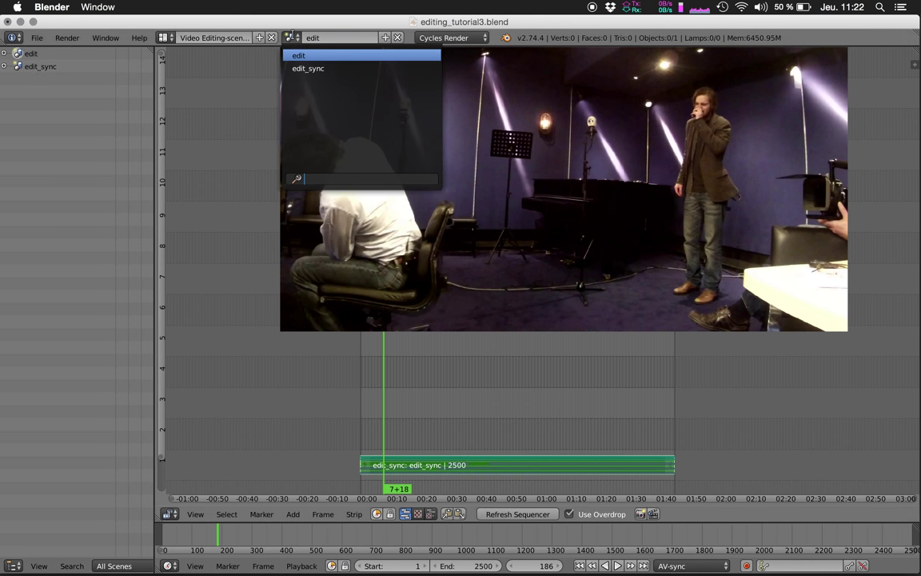
click(294, 37)
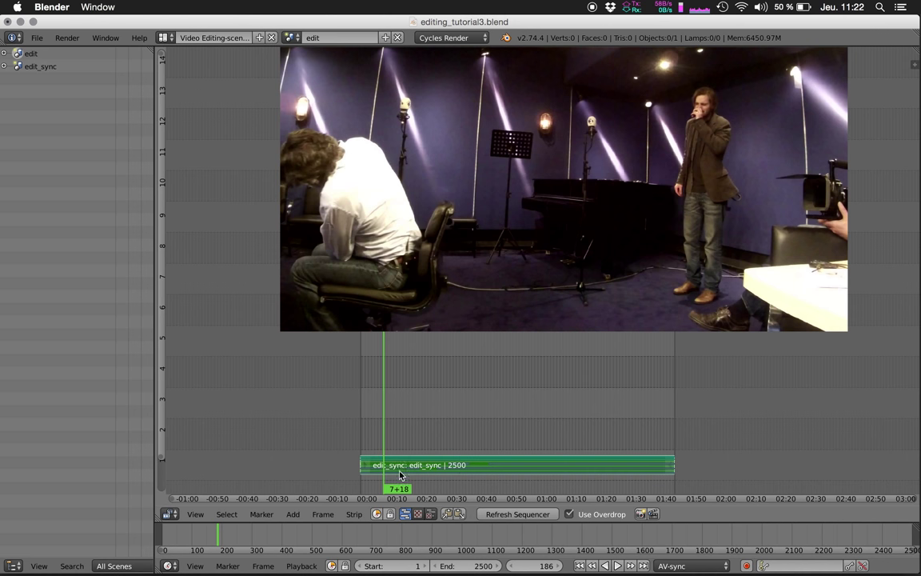
key(shift+space)
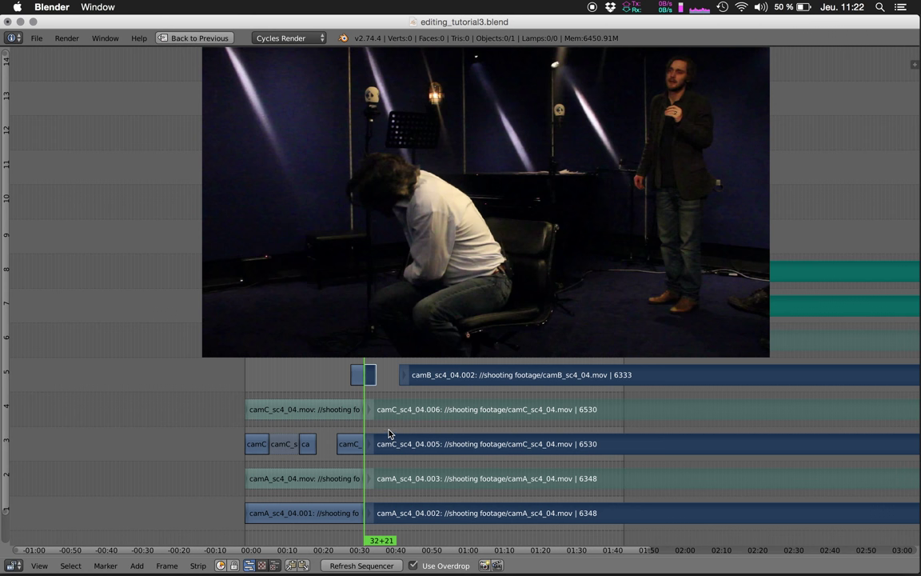
key(ctrl+Up)
click(32, 53)
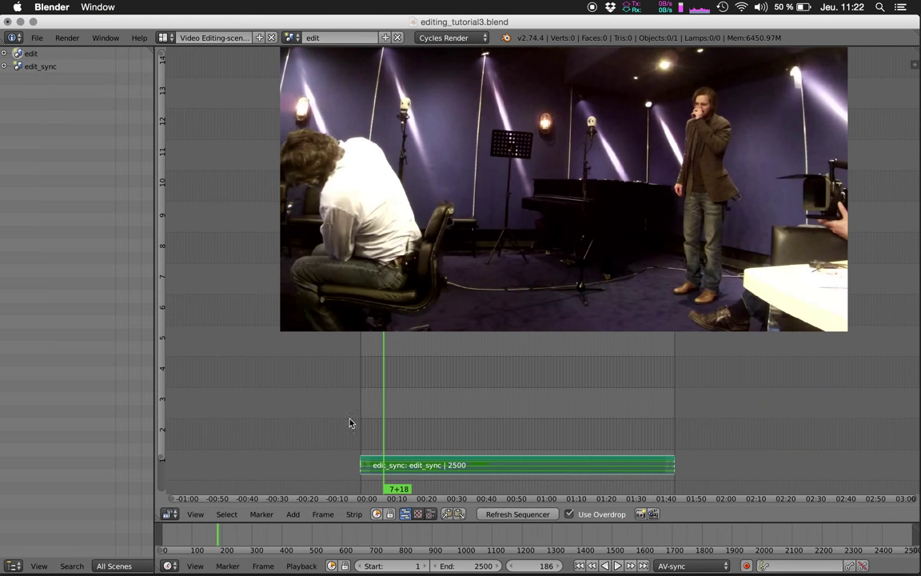
key(ctrl+Up)
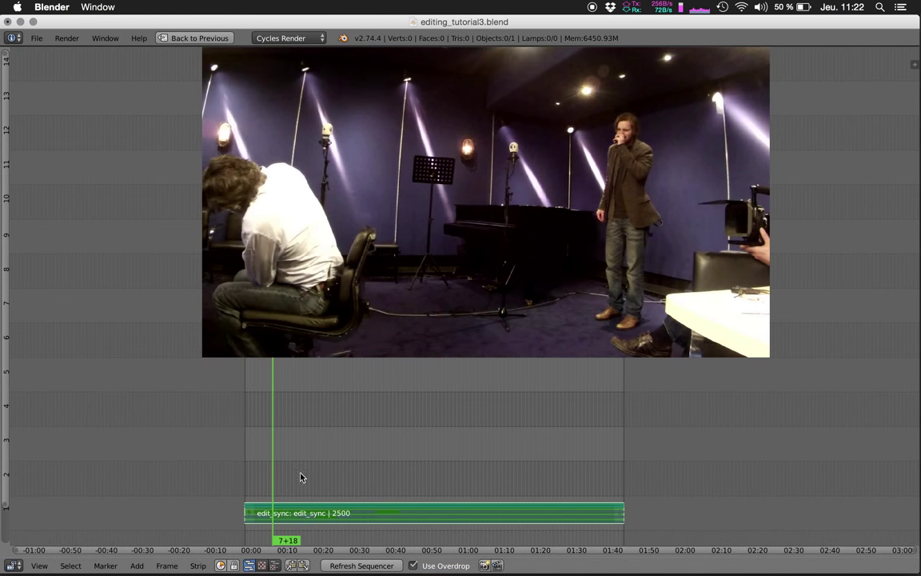
Cut the edit_sync scene strip at 46+16 and delete the part after the cut.
click(409, 493)
key(k)
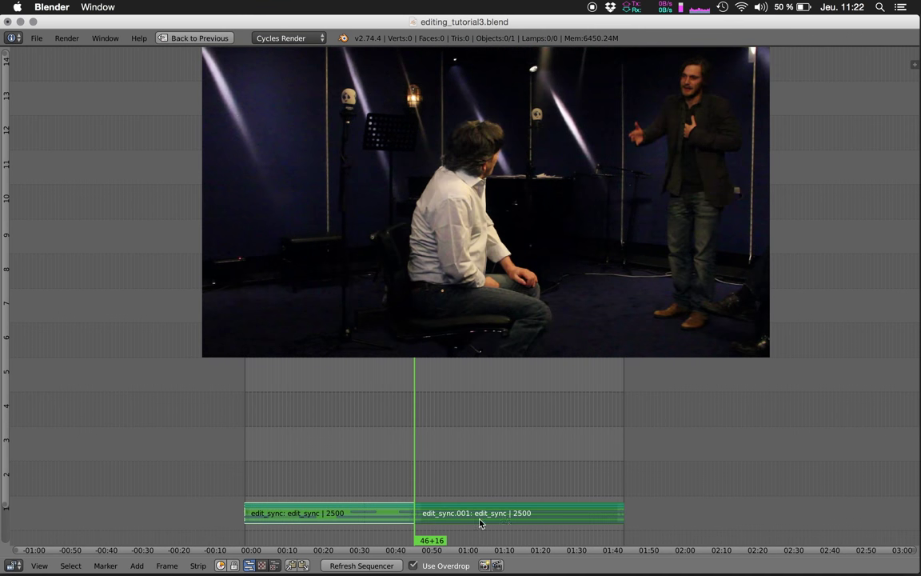
key(x)
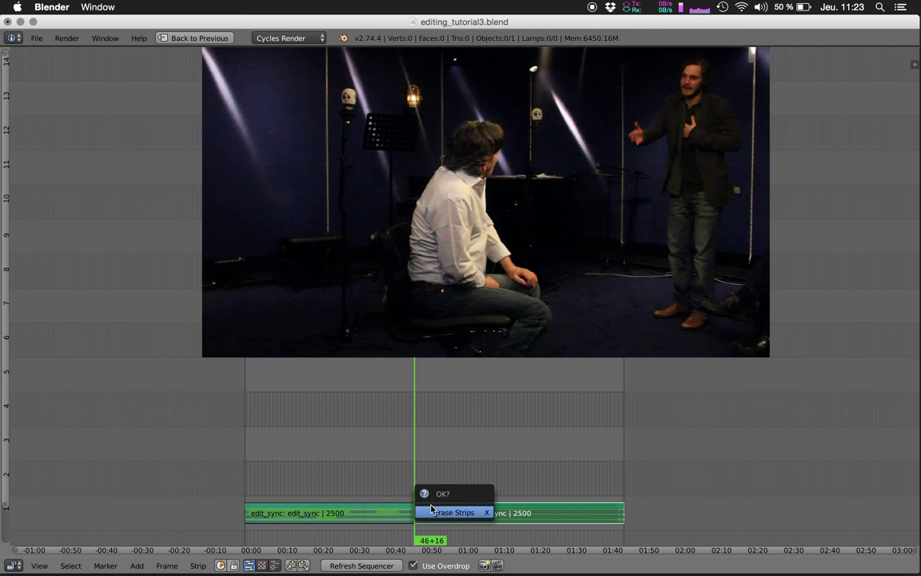
click(476, 514)
Play back around the end of the edit_sync strip while adjusting its end handle, and finish the trim at frame 1113.
click(406, 493)
key(alt+a)
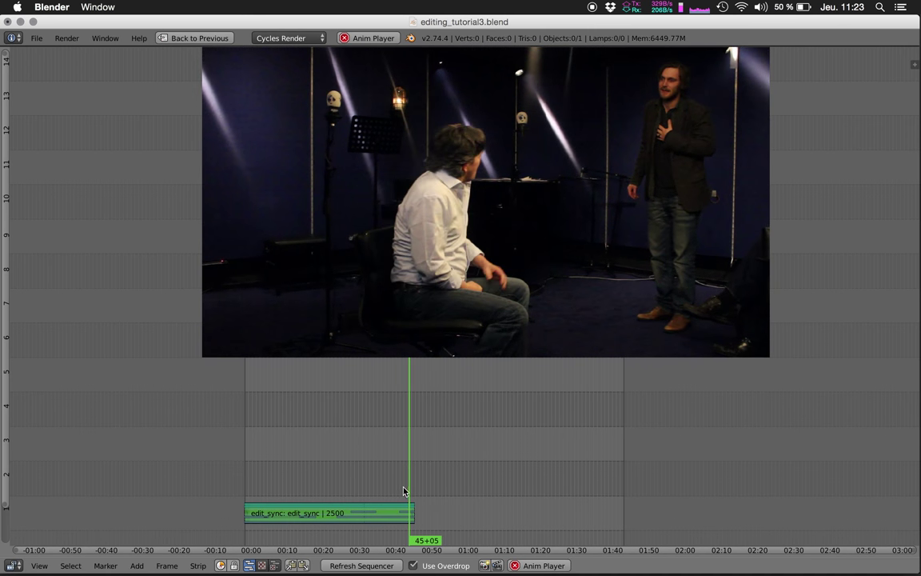
key(alt+a)
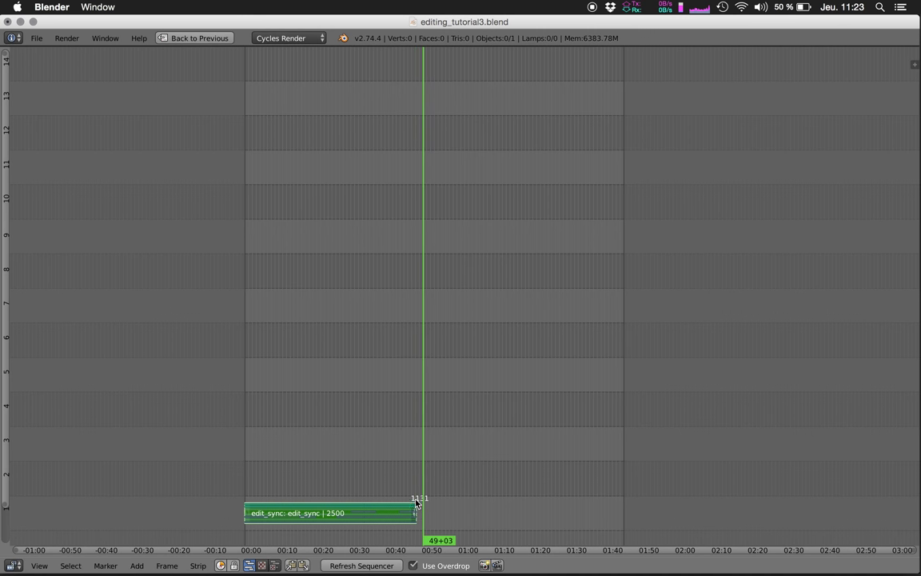
key(alt+a)
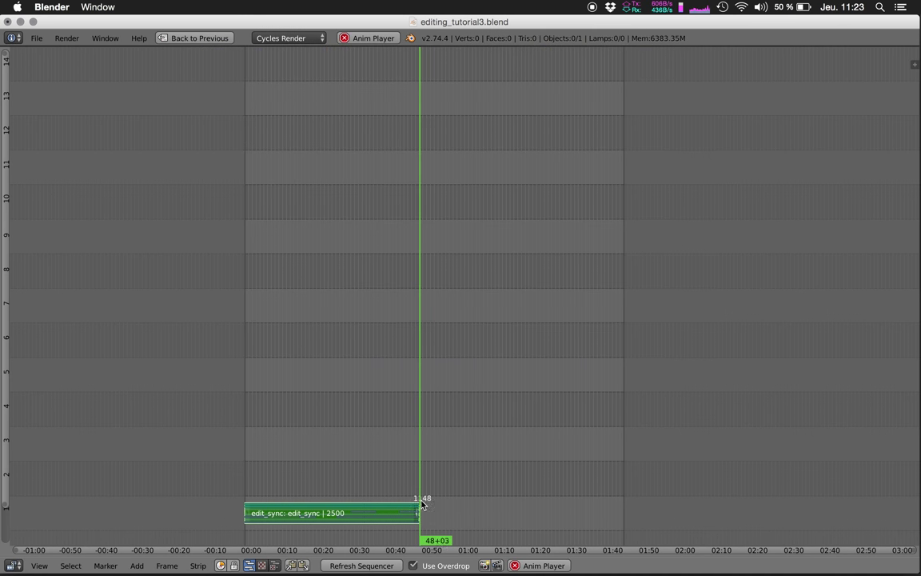
key(g)
click(430, 507)
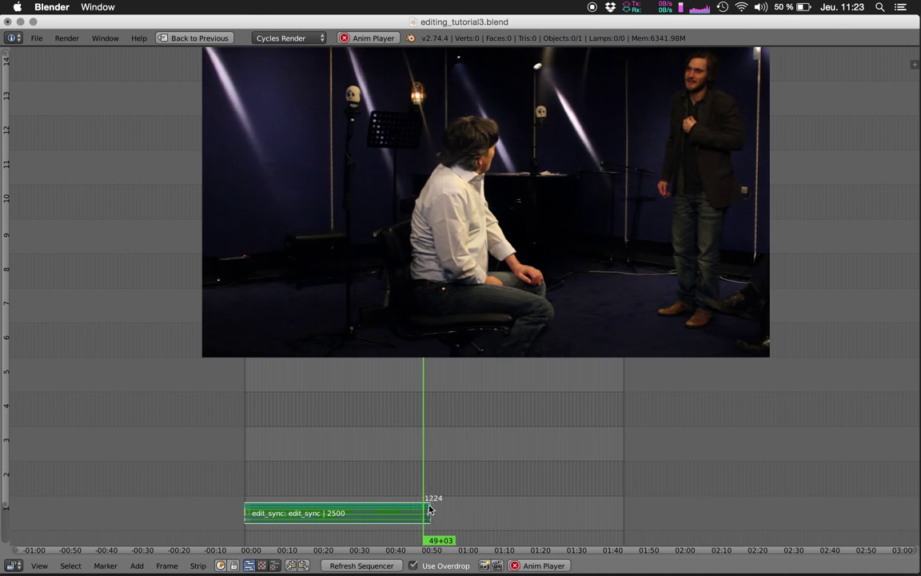
key(g)
click(414, 494)
drag(413, 494, 410, 495)
key(alt+a)
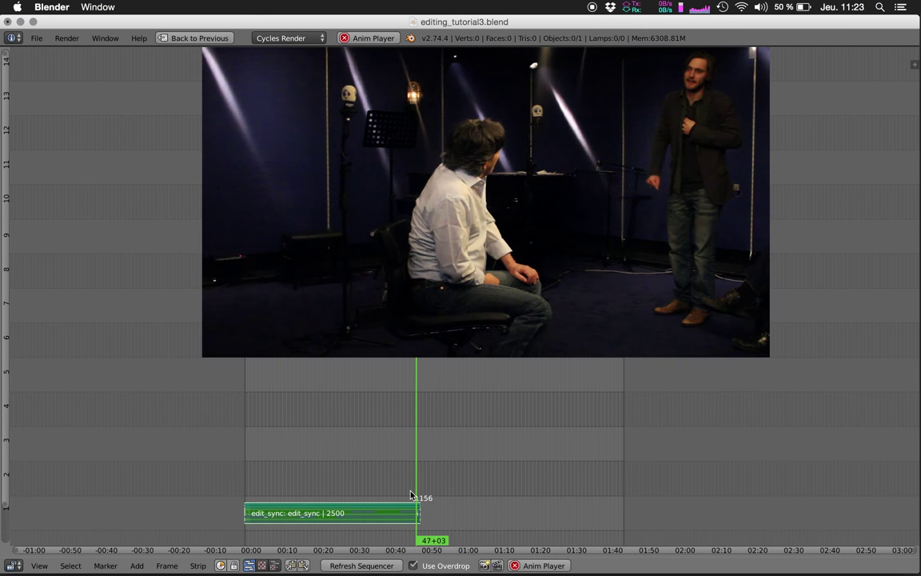
click(398, 489)
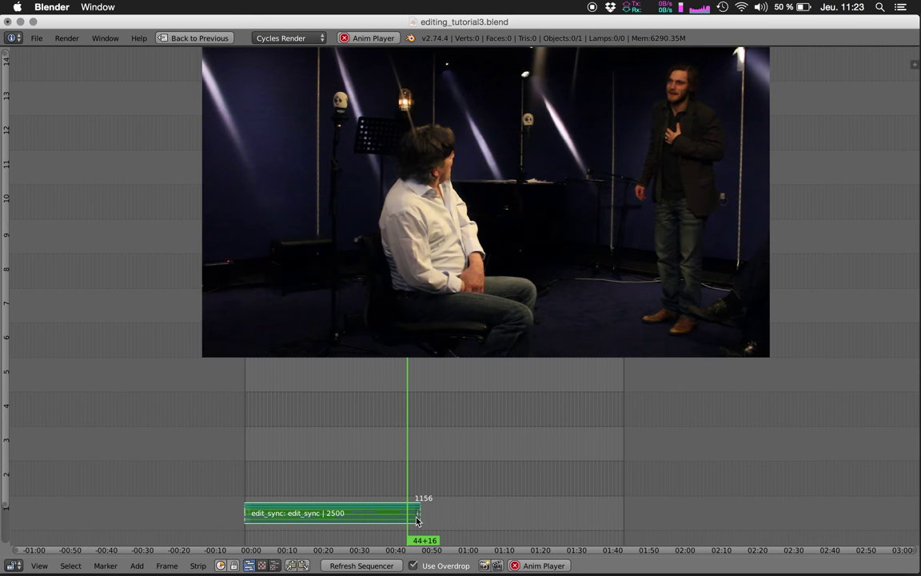
key(shift+s)
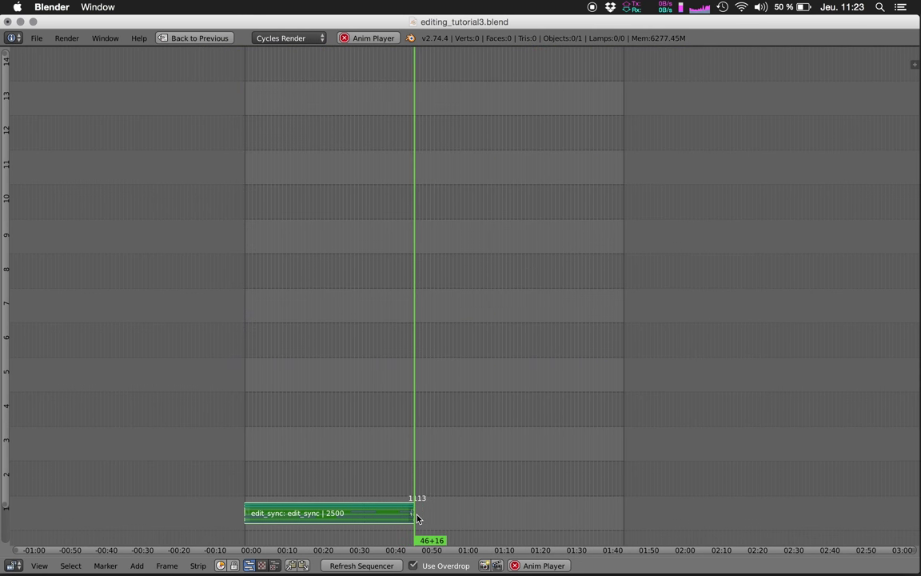
Set the edit scene's end frame to 1132 and play the edit from its beginning.
key(ctrl+Up)
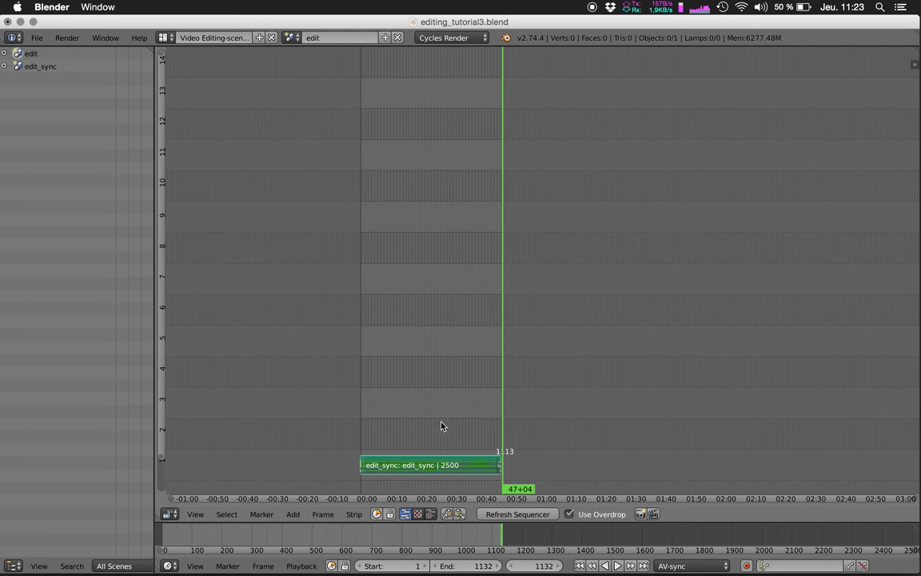
key(ctrl+Up)
middle_drag(443, 428, 492, 395)
drag(424, 461, 415, 460)
key(alt+a)
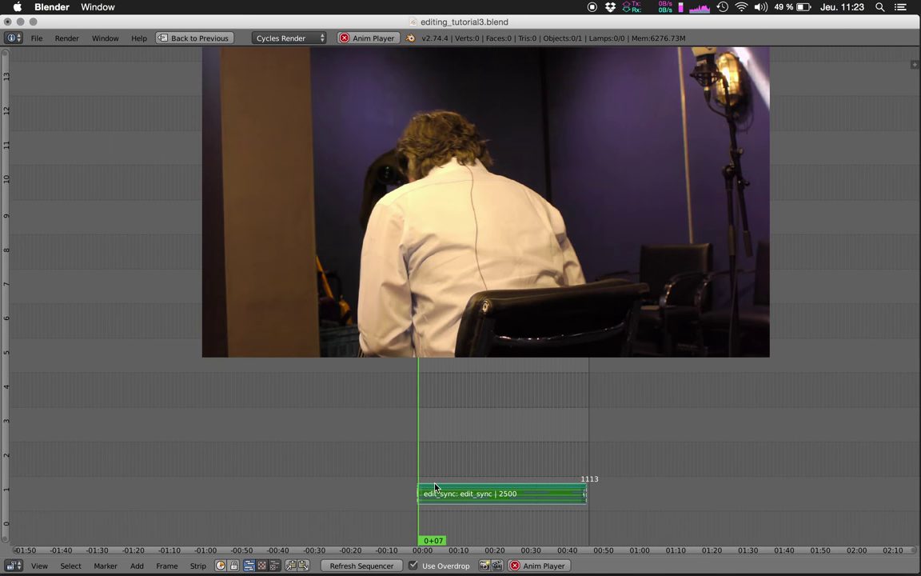
scroll(448, 496, up, 4)
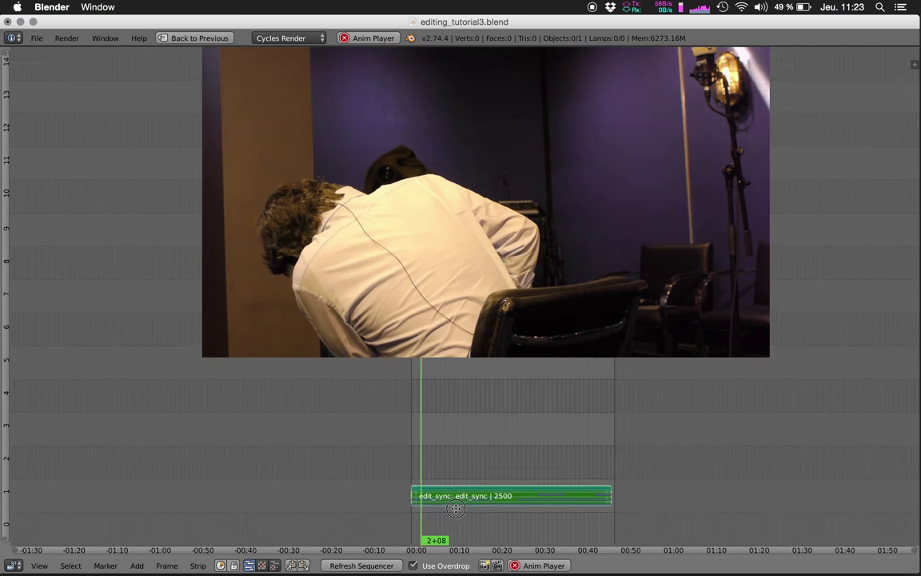
ctrl+middle_drag(466, 509, 467, 507)
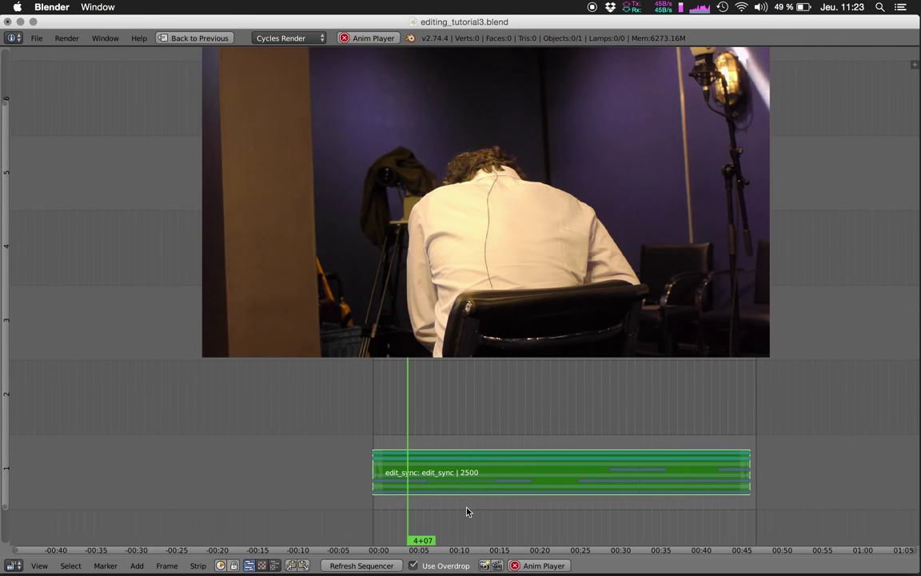
Play the edit from about 5 seconds and cut the edit_sync strip at about 7 seconds during playback.
key(alt+a)
click(425, 438)
drag(425, 440, 423, 445)
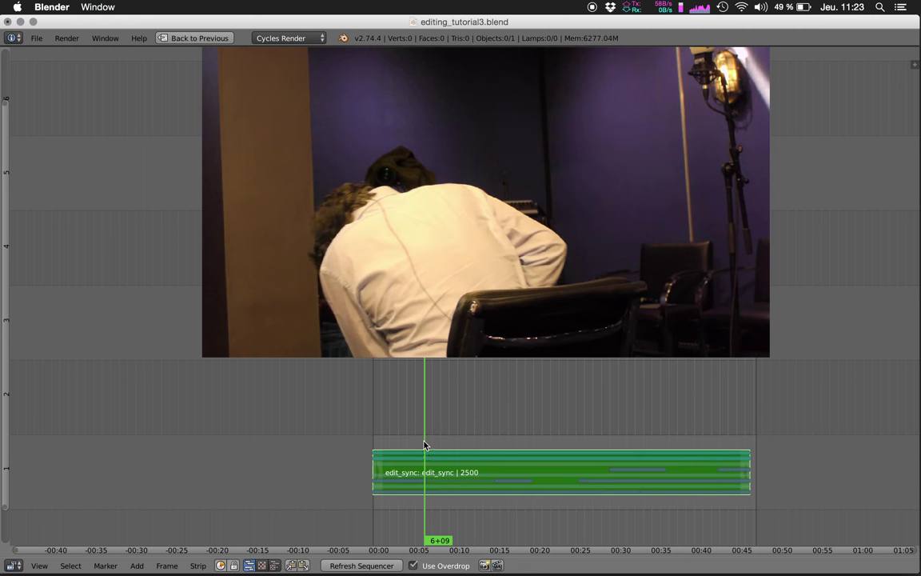
key(alt+a)
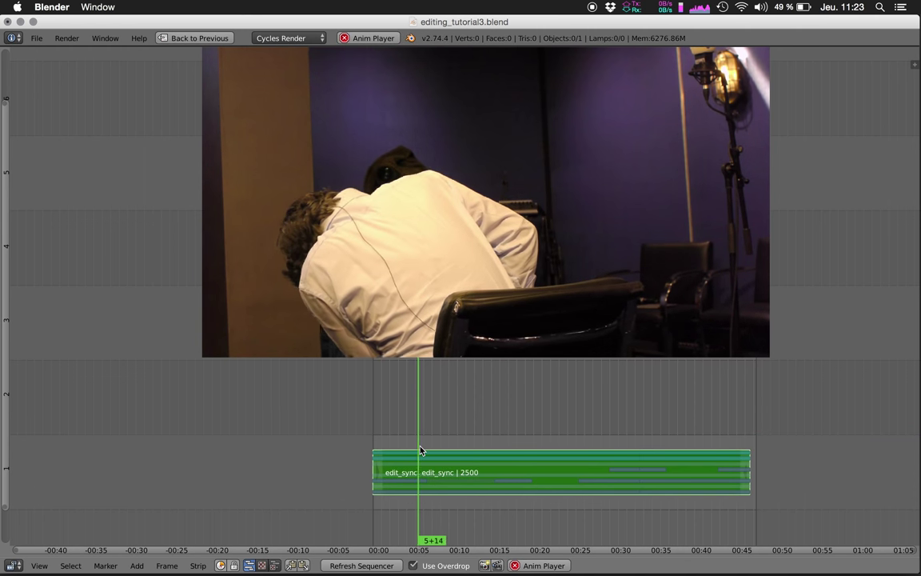
key(k)
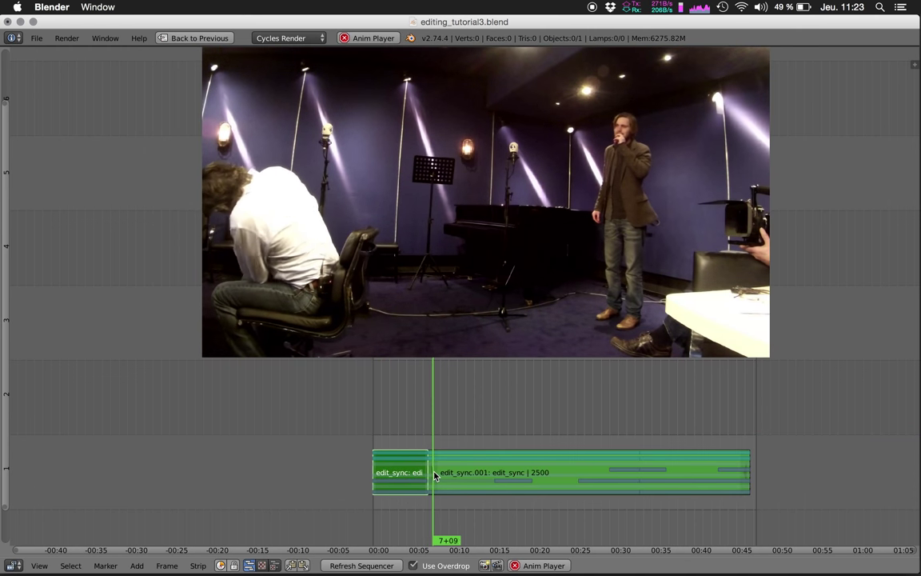
Cut the second part of the edit_sync strip at about 11 seconds during playback and delete the piece between the two cuts.
right_click(440, 472)
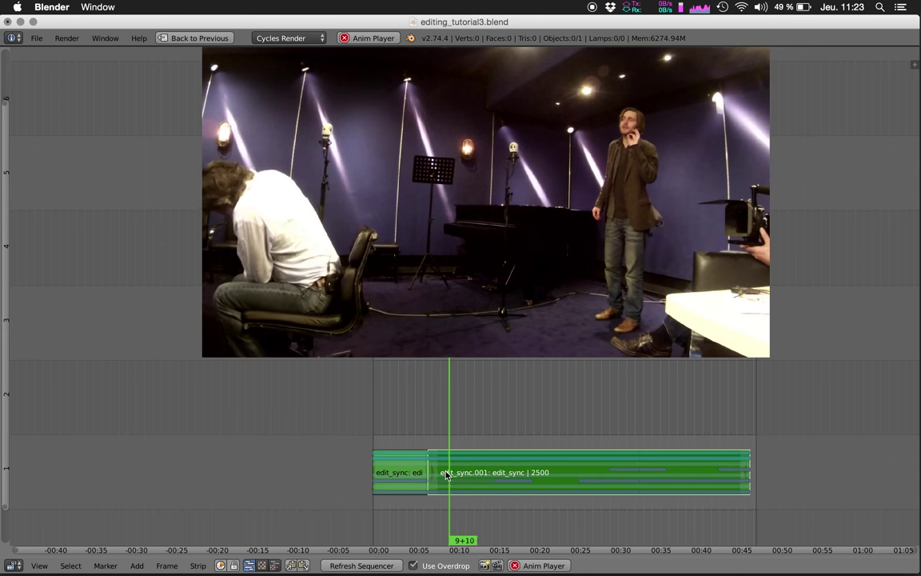
key(k)
right_click(447, 472)
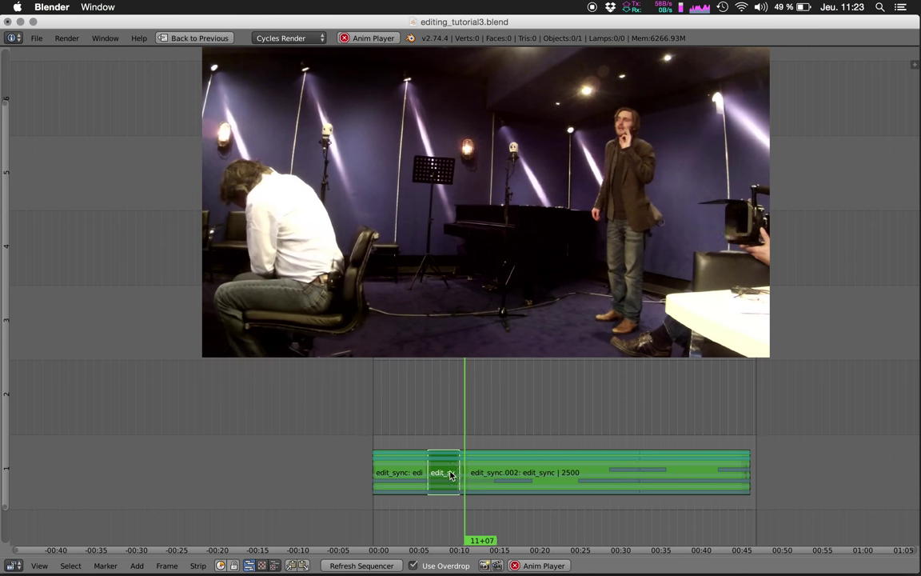
key(x)
click(447, 473)
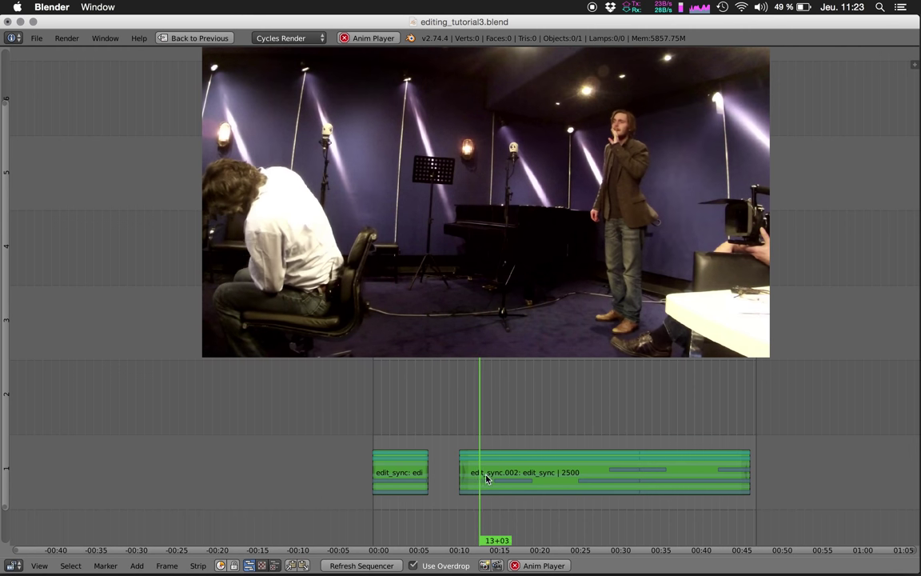
Move the edit_sync.002 strip back against the end of the first edit_sync strip and play back across the join.
right_click(486, 477)
key(g)
click(440, 479)
click(420, 441)
key(alt+a)
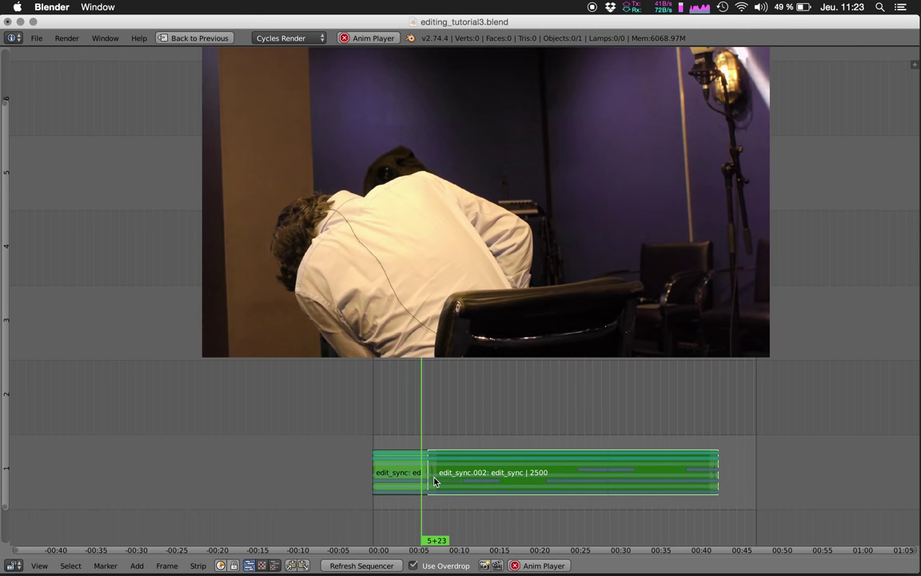
key(alt+a)
Move edit_sync.002 to channel 2 so it starts at frame 149, overlapping the end of the first strip.
right_click(469, 483)
key(g)
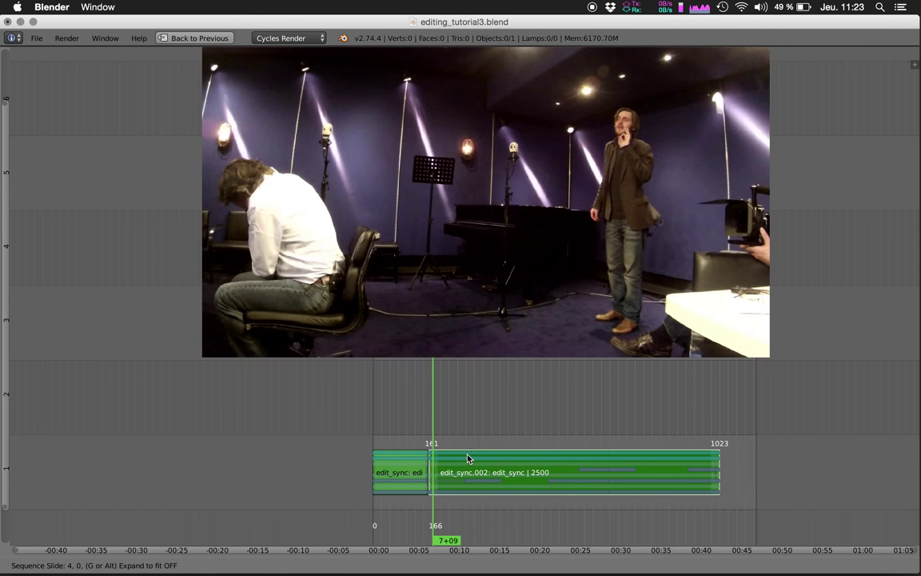
click(460, 438)
ctrl+middle_drag(457, 449, 407, 451)
click(377, 456)
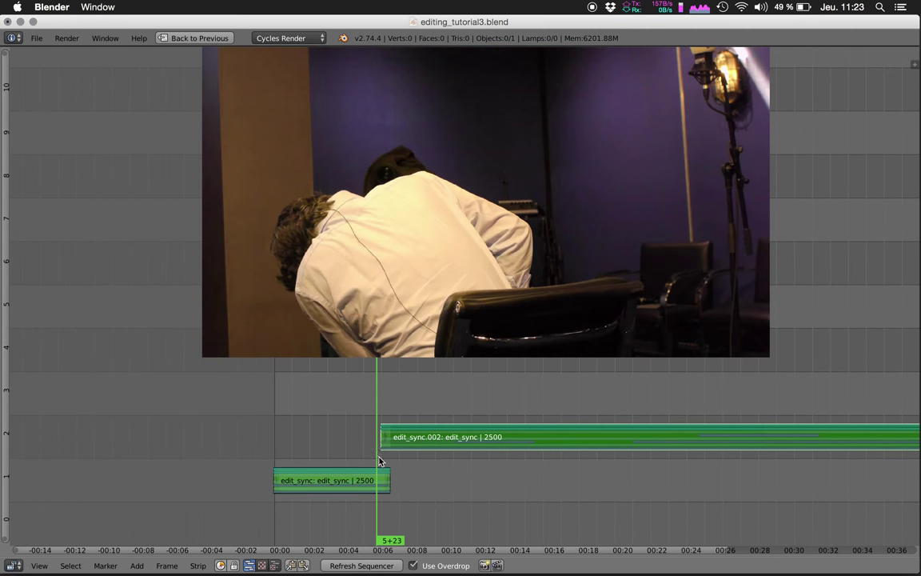
Move the first edit_sync strip straight up to channel 3 and play back across its overlap with edit_sync.002.
right_click(364, 486)
right_drag(364, 460, 366, 415)
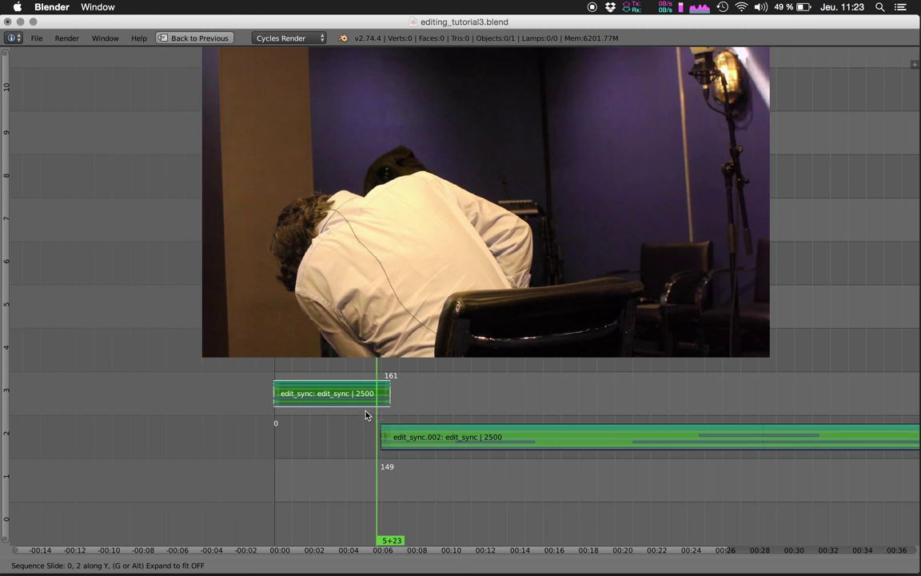
key(alt+a)
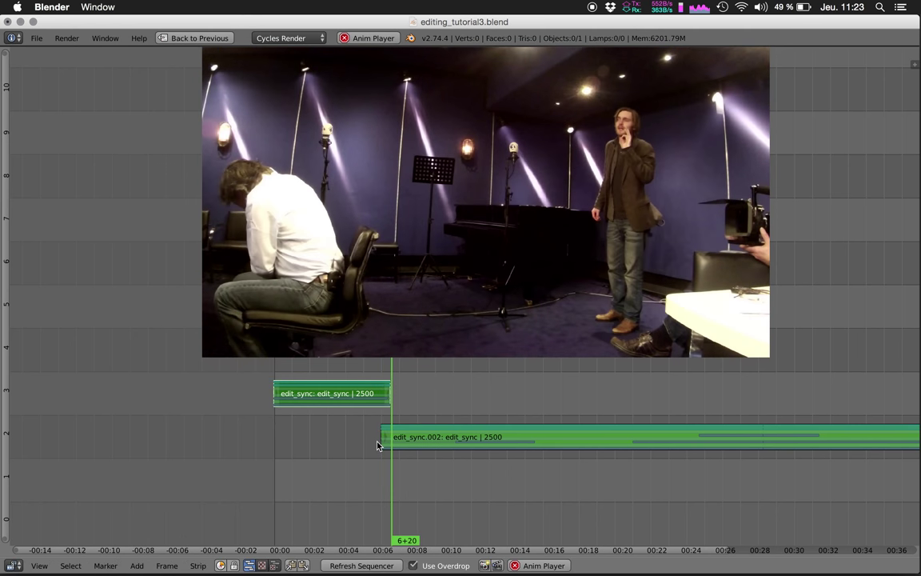
click(365, 451)
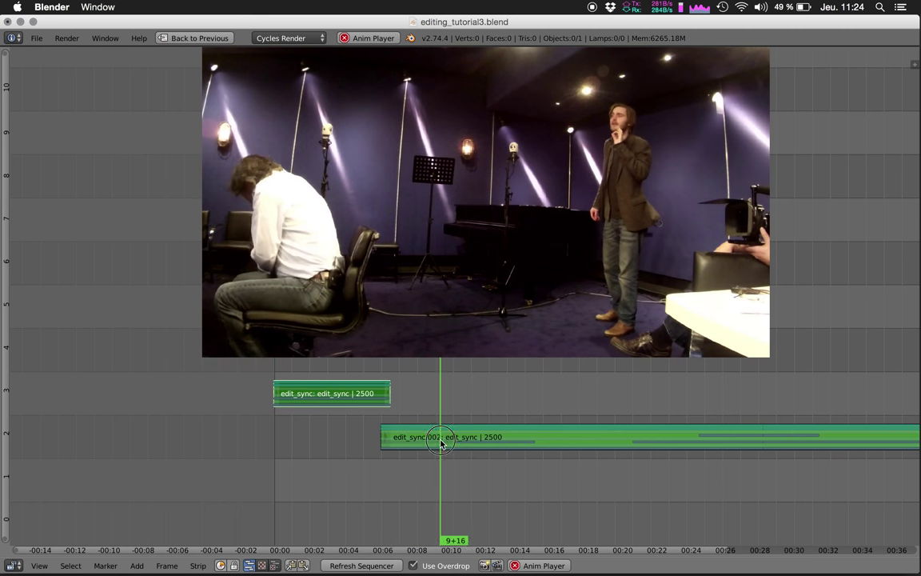
Cut the edit_sync.002 strip at 9+21.
middle_drag(449, 446, 387, 450)
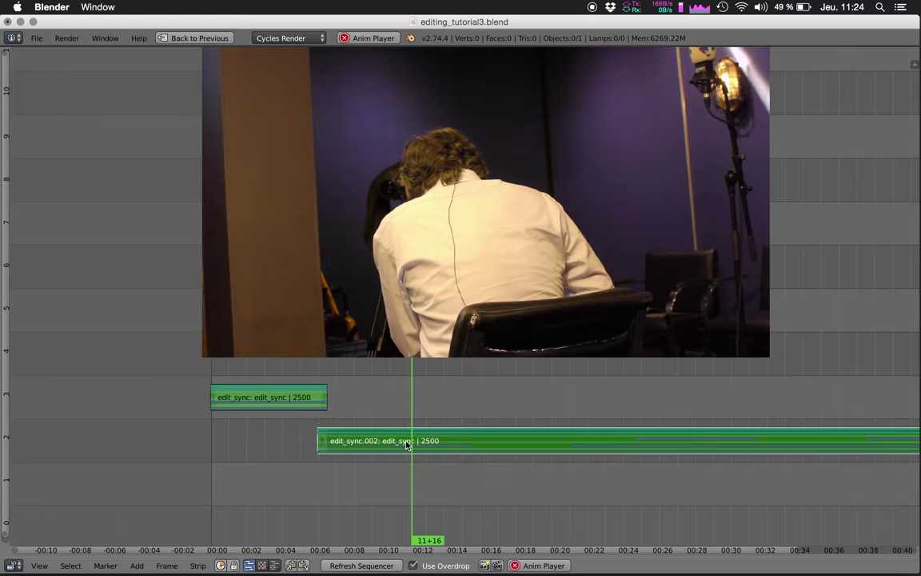
click(374, 411)
key(alt+a)
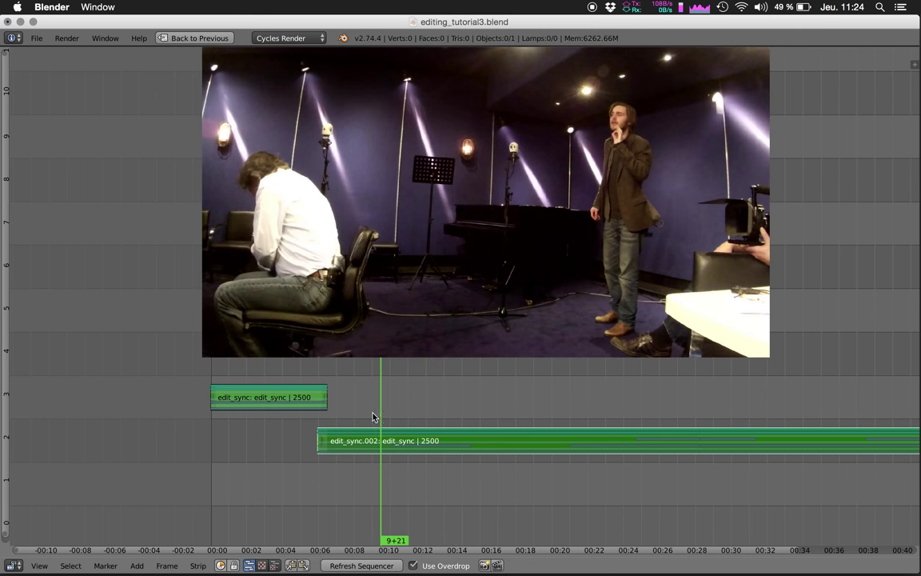
key(k)
Play back past the cut to find a new in point and trim the start of edit_sync.003 to 10+19.
right_click(385, 430)
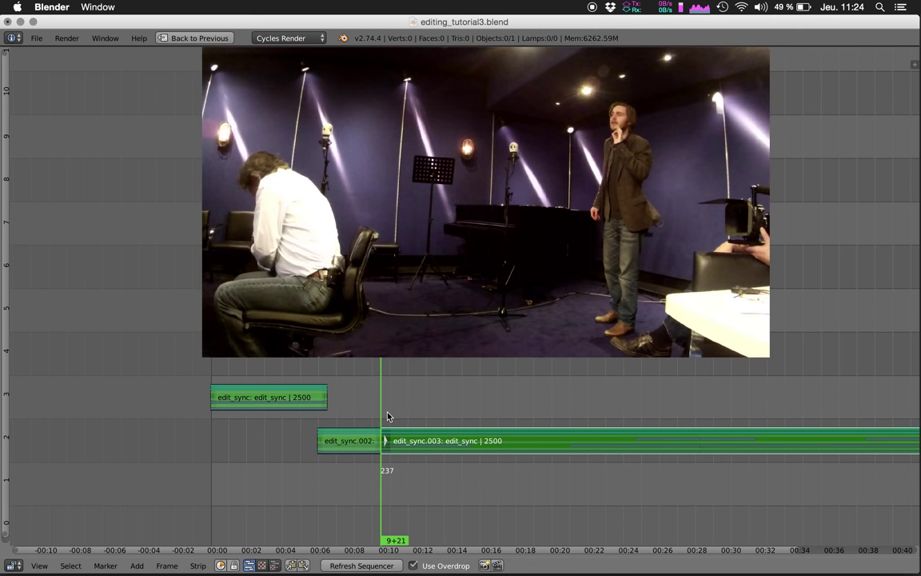
key(alt+a)
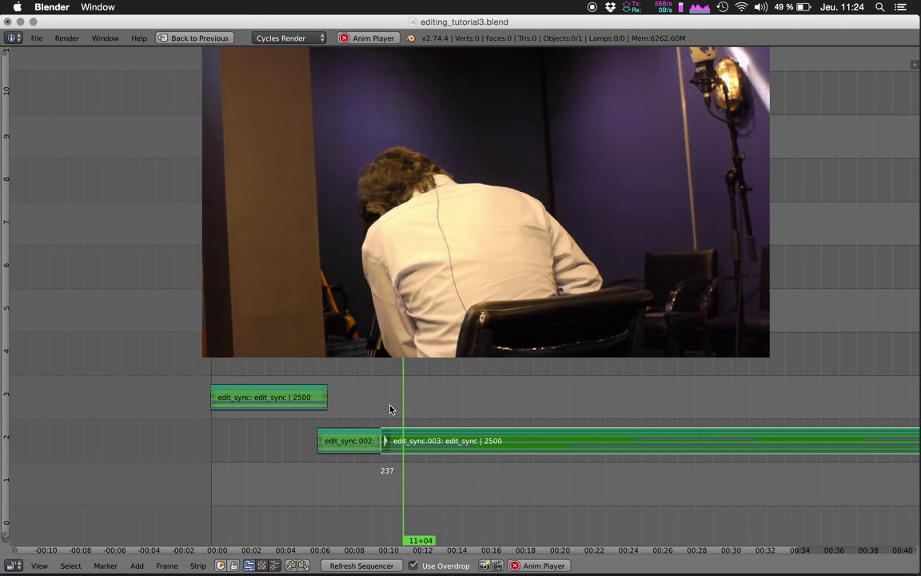
key(alt+a)
click(404, 411)
key(alt+a)
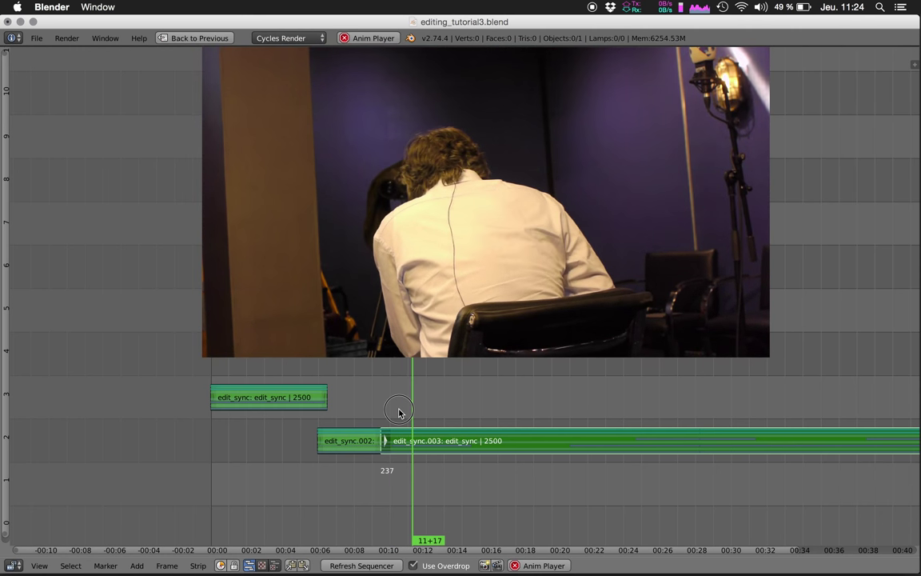
key(alt+a)
click(397, 414)
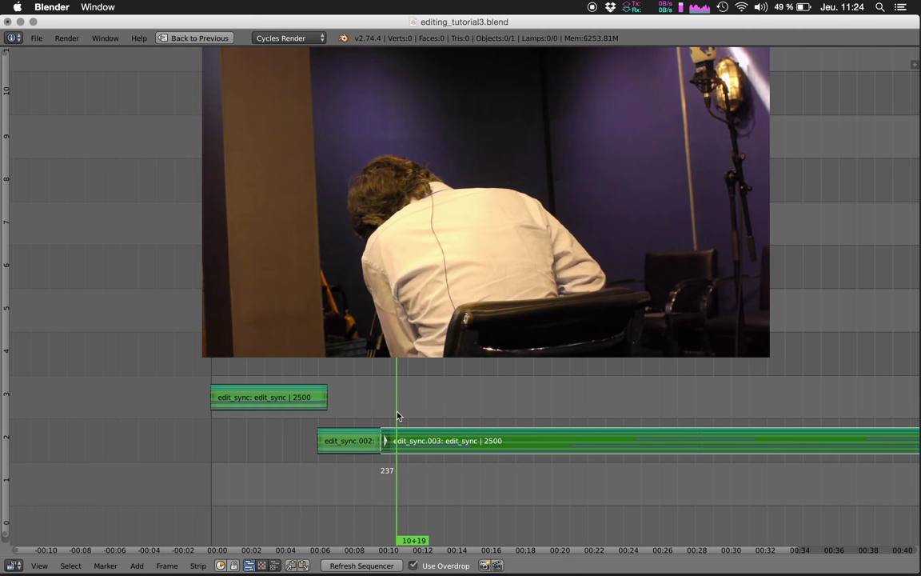
right_click(402, 431)
Move edit_sync.003 to channel 1, starting at frame 216 under the end of edit_sync.002, and play back the overlap.
key(g)
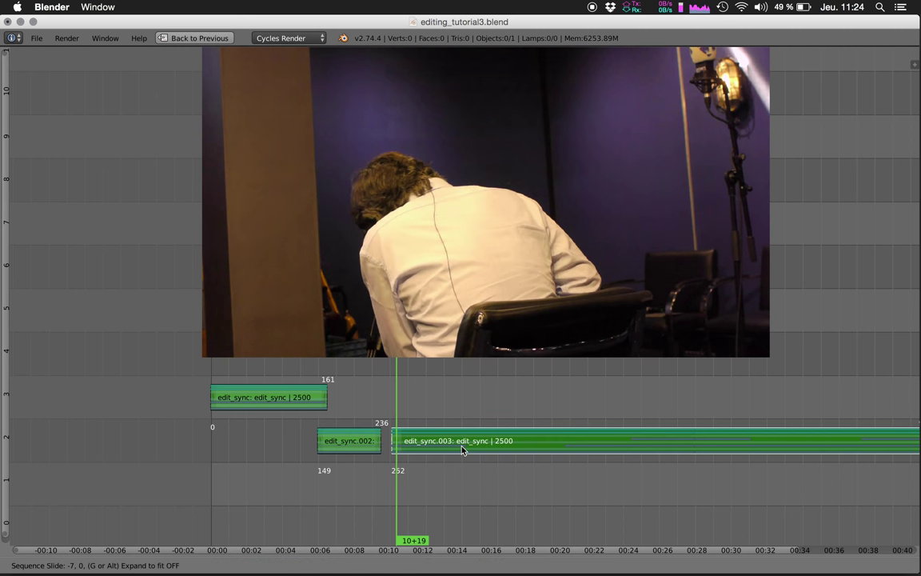
click(397, 485)
click(365, 416)
key(alt+a)
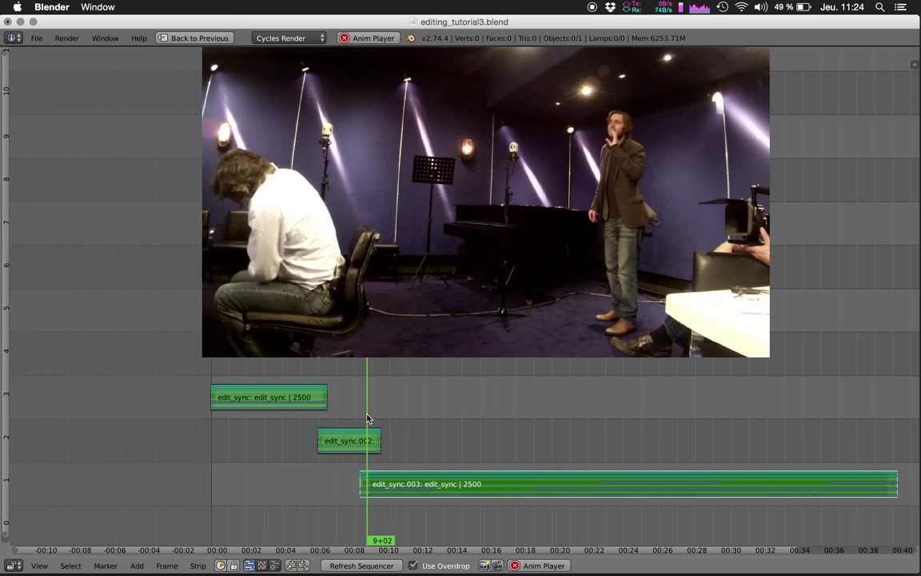
key(g)
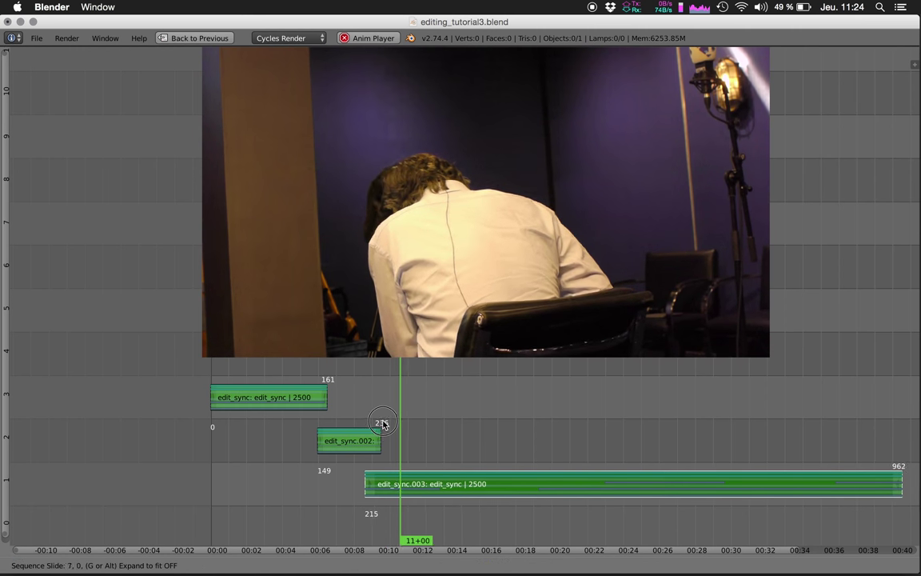
click(383, 421)
click(362, 410)
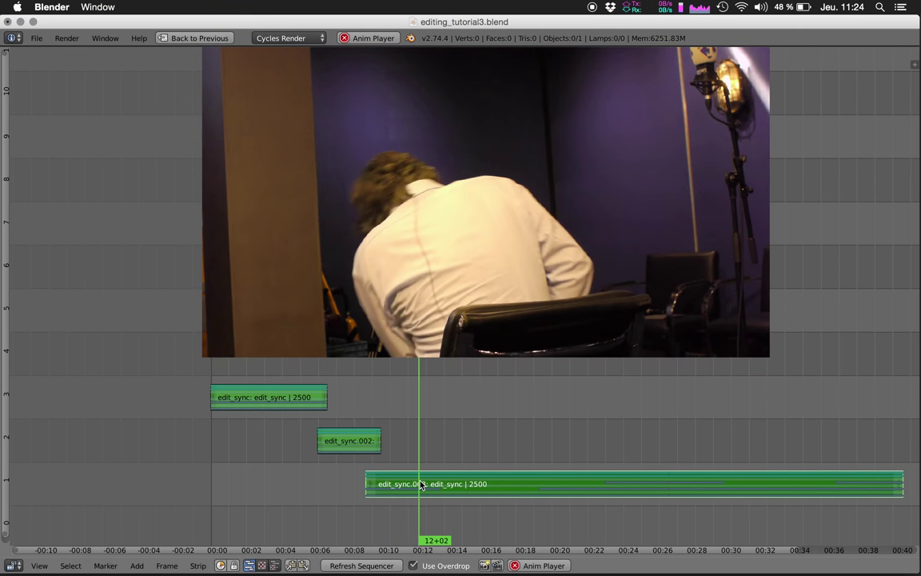
Cut edit_sync.003 at frame 315 and bring the footage from frame 392 onward directly against the cut.
key(k)
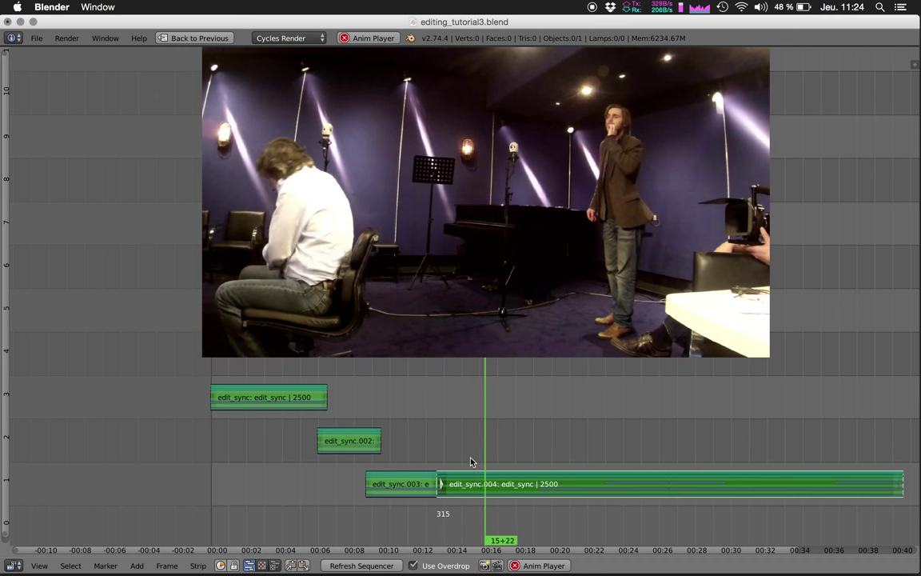
key(alt+a)
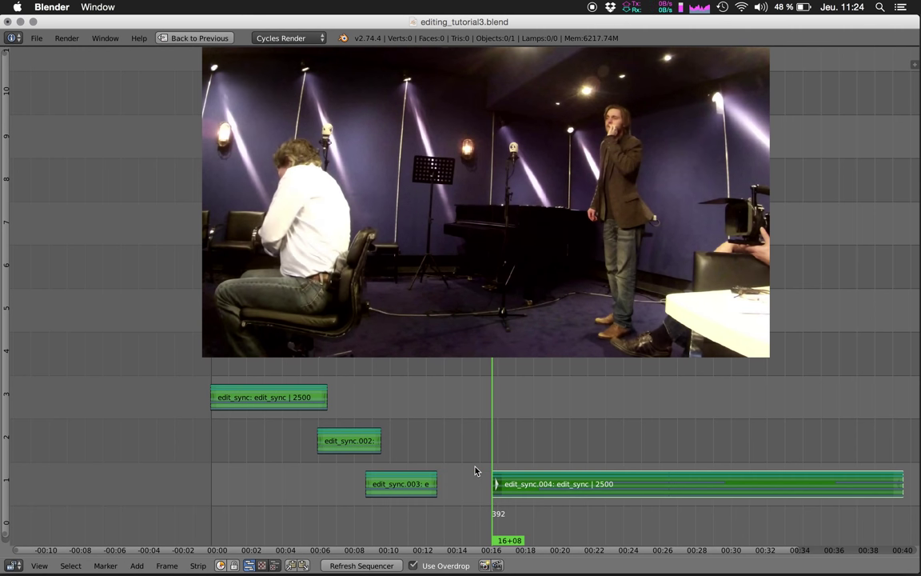
right_drag(529, 490, 449, 491)
click(417, 441)
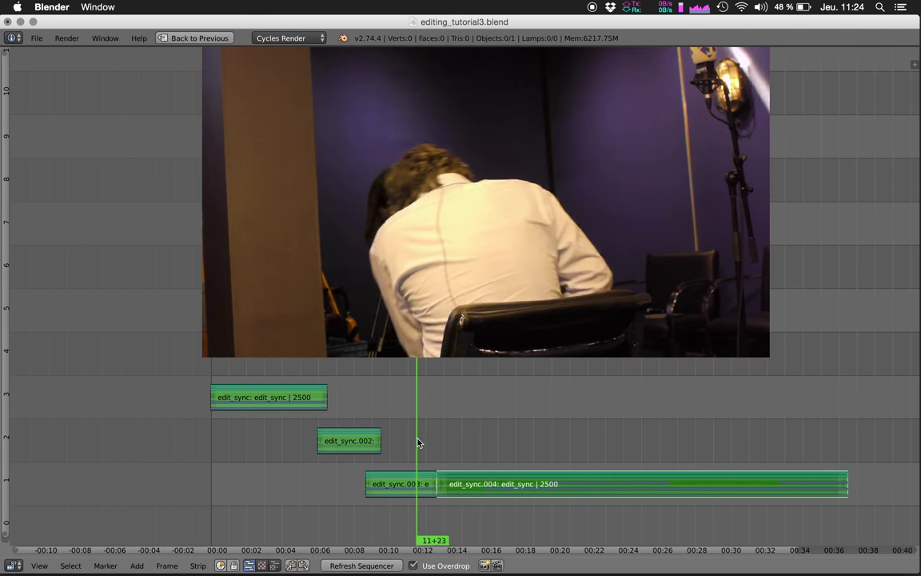
Play back around the new join and trim the end of edit_sync.003 to 11+10.
key(alt+a)
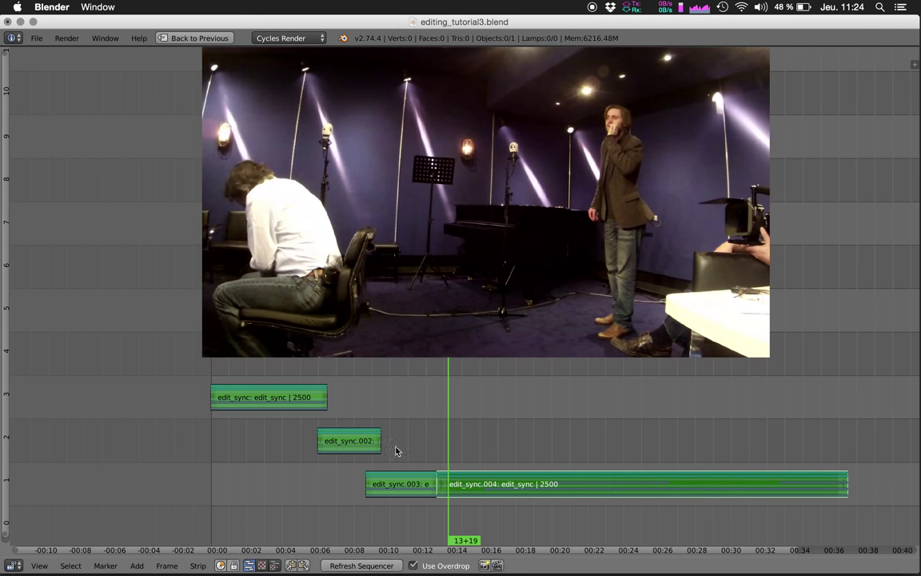
click(386, 440)
key(alt+a)
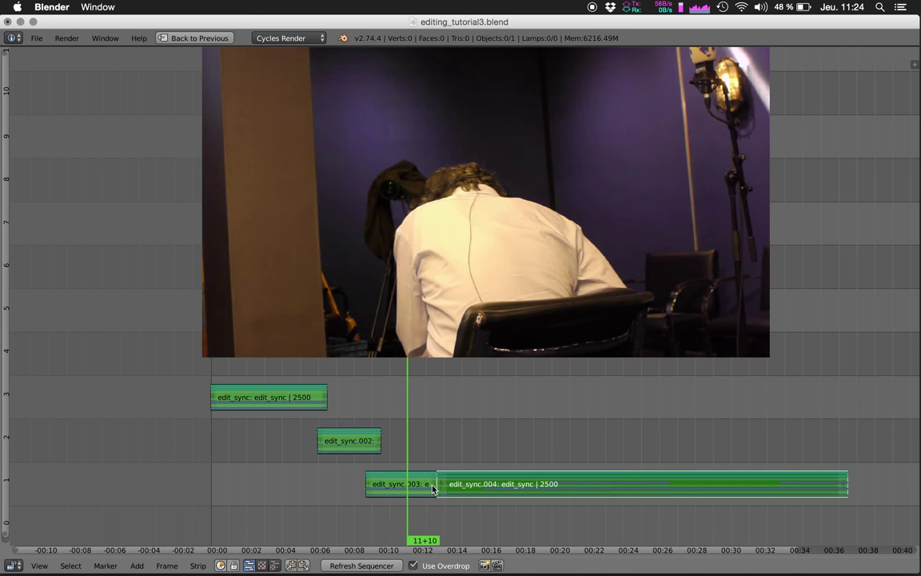
right_click(433, 489)
key(shift+s)
Move edit_sync.004 to channel 2, starting at frame 268 over the end of edit_sync.003, and play back the overlap.
right_click(455, 489)
key(alt+a)
right_drag(454, 491, 435, 455)
click(403, 444)
click(435, 446)
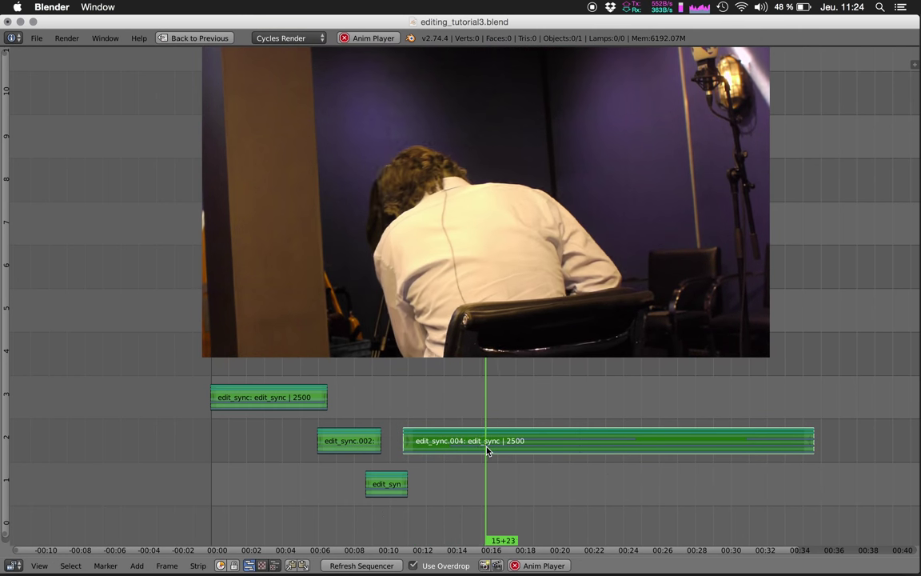
Cut edit_sync.004 at frame 399 and pull its end handle back to frame 395.
click(487, 417)
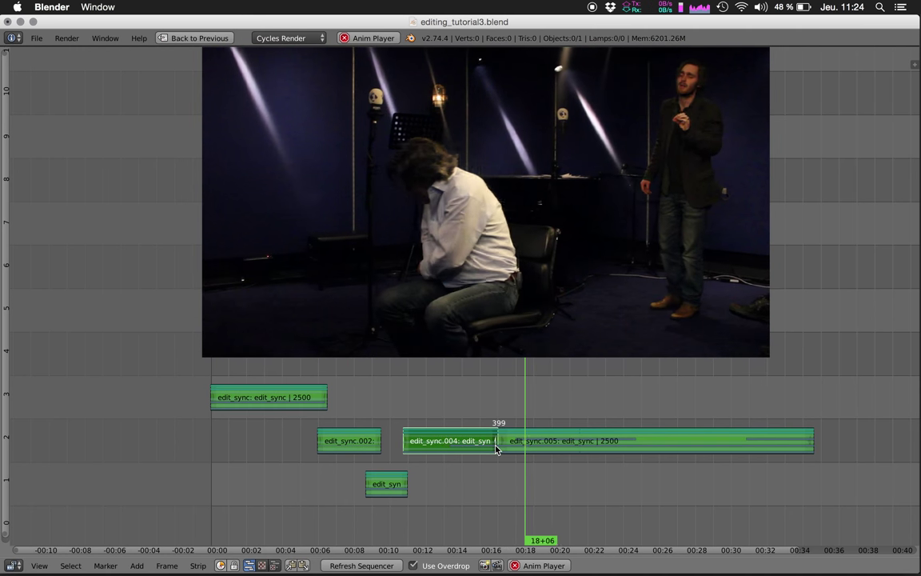
key(g)
click(495, 447)
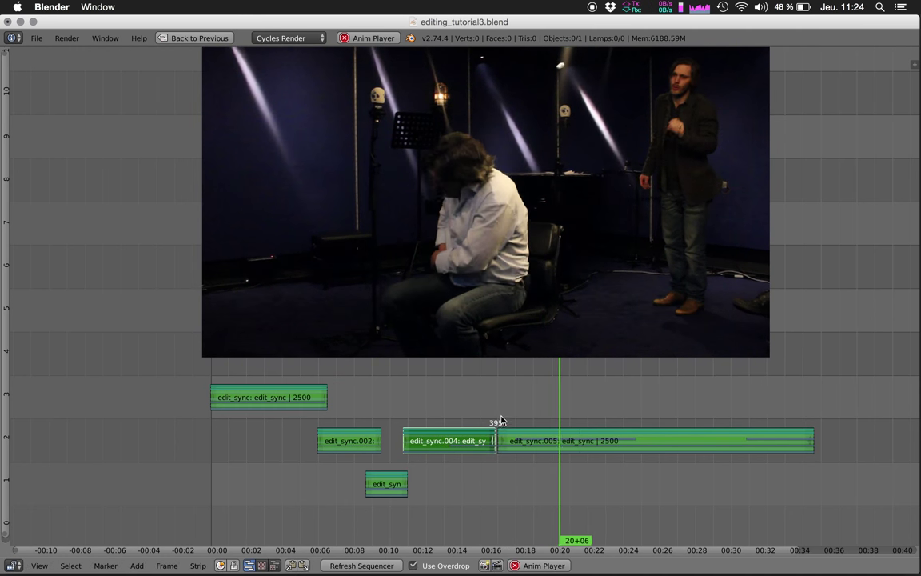
Play back past the cut and trim the start of edit_sync.005 to frame 420.
click(502, 417)
right_click(502, 442)
key(shift+s)
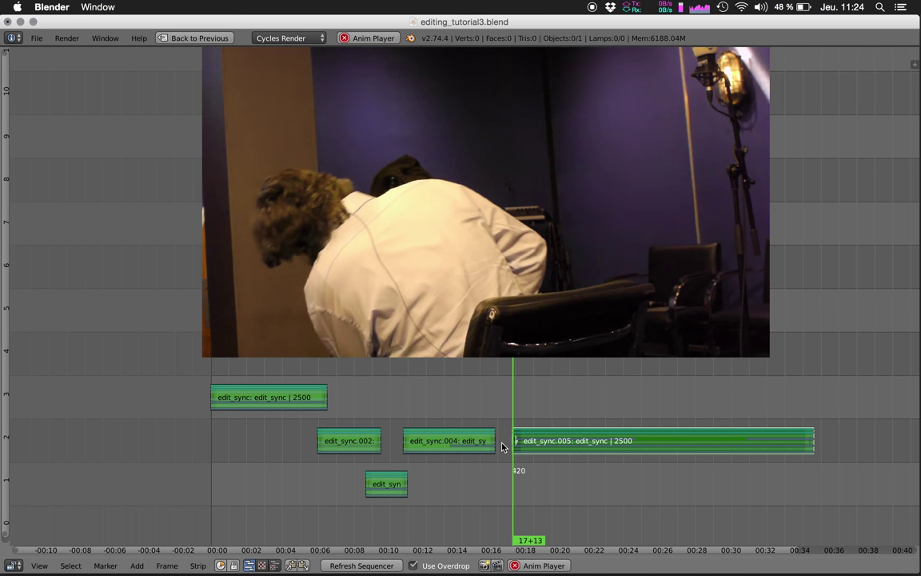
Move edit_sync.005 to channel 1, starting at frame 389 under the end of edit_sync.004, and review the overlap.
right_drag(562, 449, 539, 481)
click(490, 413)
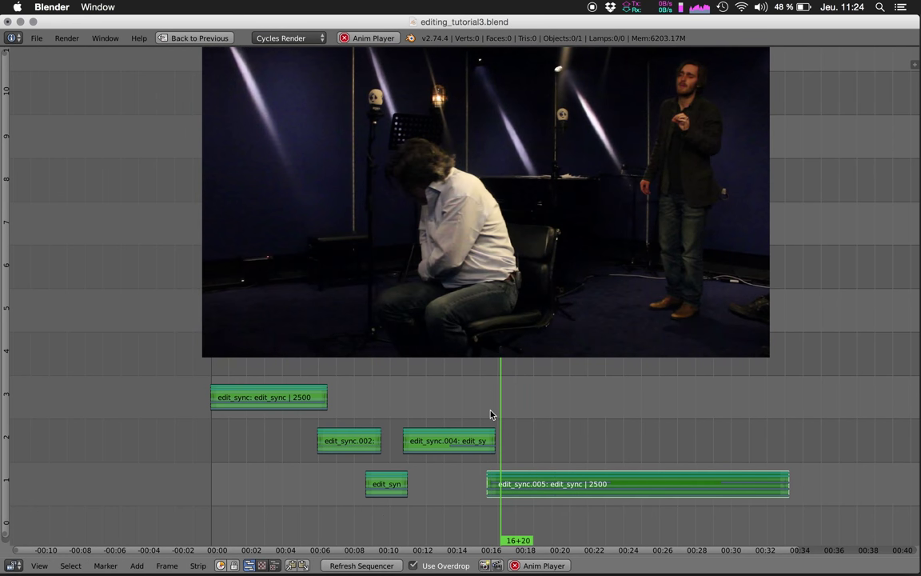
key(g)
click(493, 416)
click(490, 412)
key(alt+a)
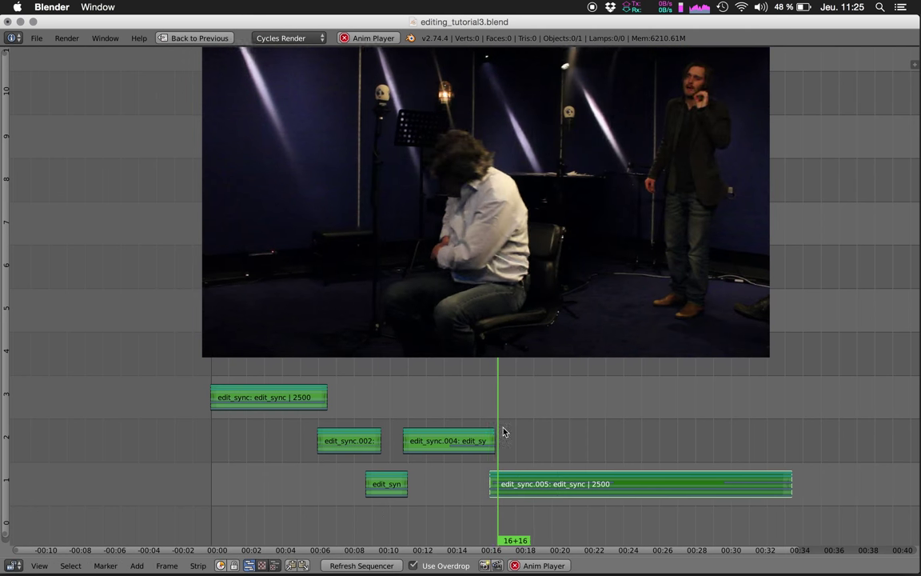
Pull the end of edit_sync.004 back to frame 394 and play on through edit_sync.005.
right_click(494, 443)
key(g)
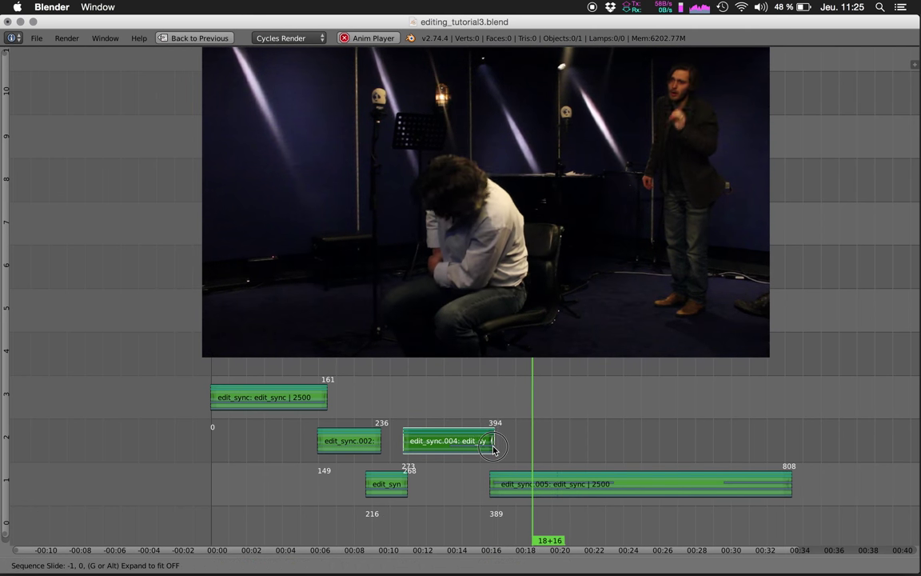
click(493, 446)
right_click(582, 492)
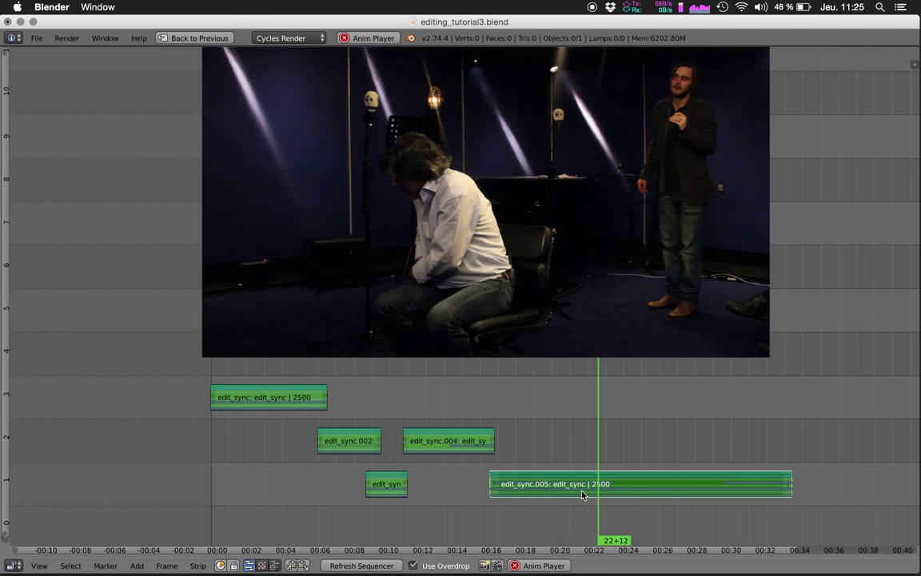
key(alt+a)
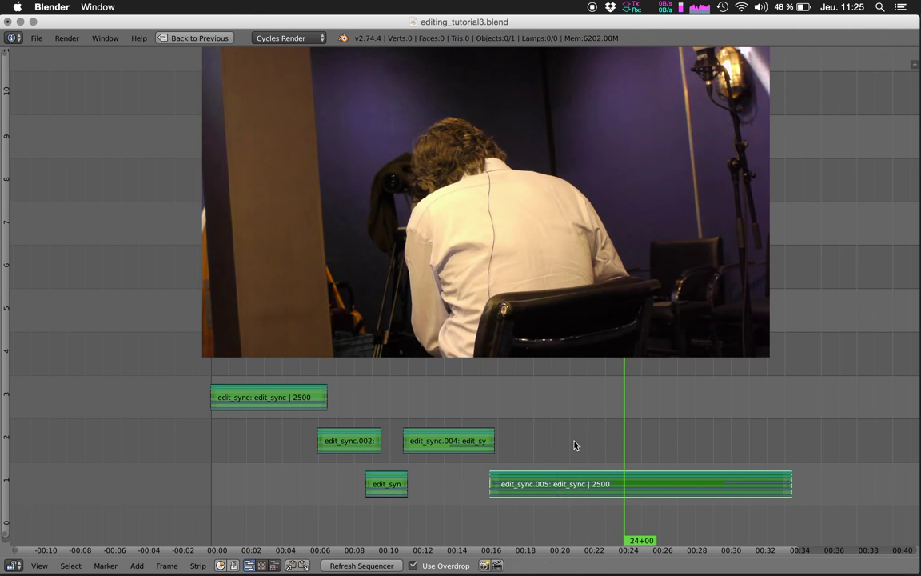
Place the current frame at the end of edit_sync.005 and set the edit scene's end to that frame, 809.
drag(769, 432, 777, 435)
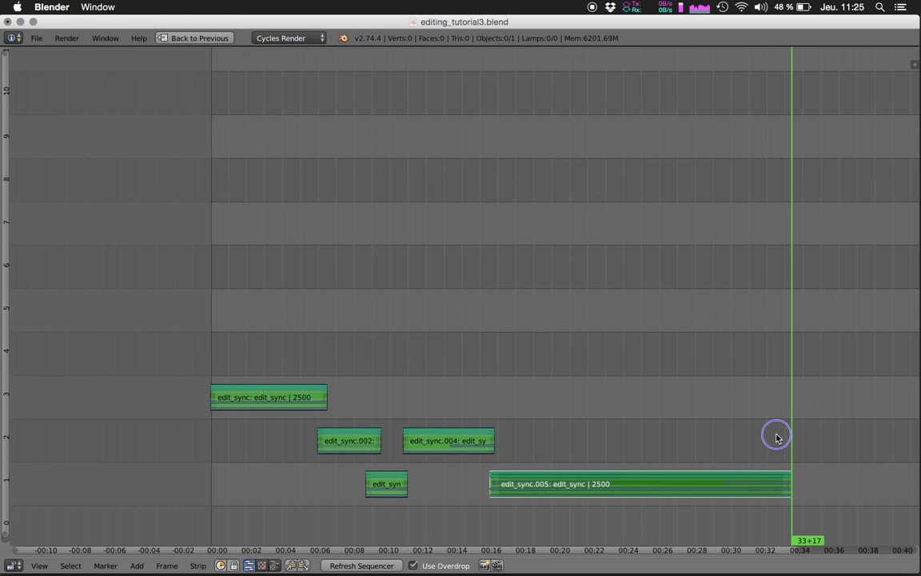
key(ctrl+Up)
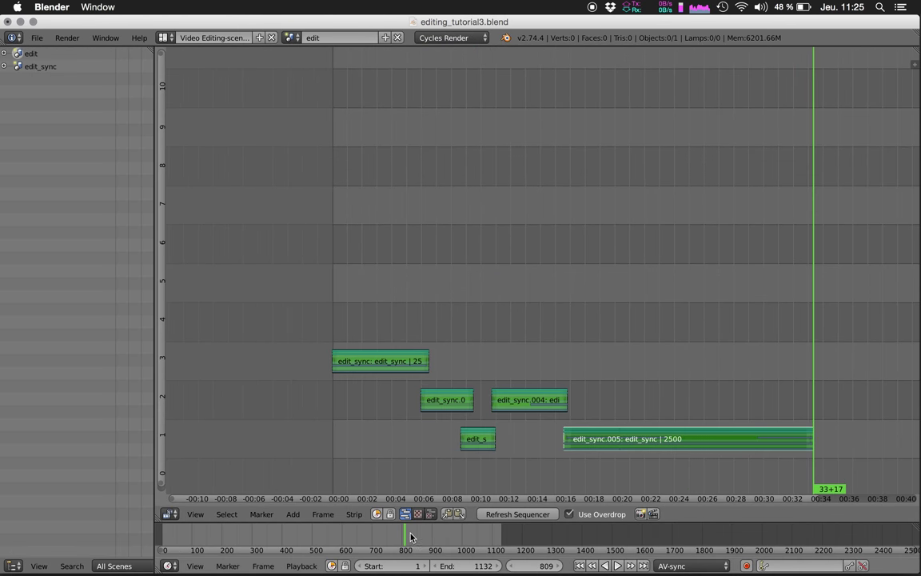
key(ctrl+Up)
Return to the first frame, fit all strips in the sequencer and save over editing_tutorial3.blend.
key(shift+Left)
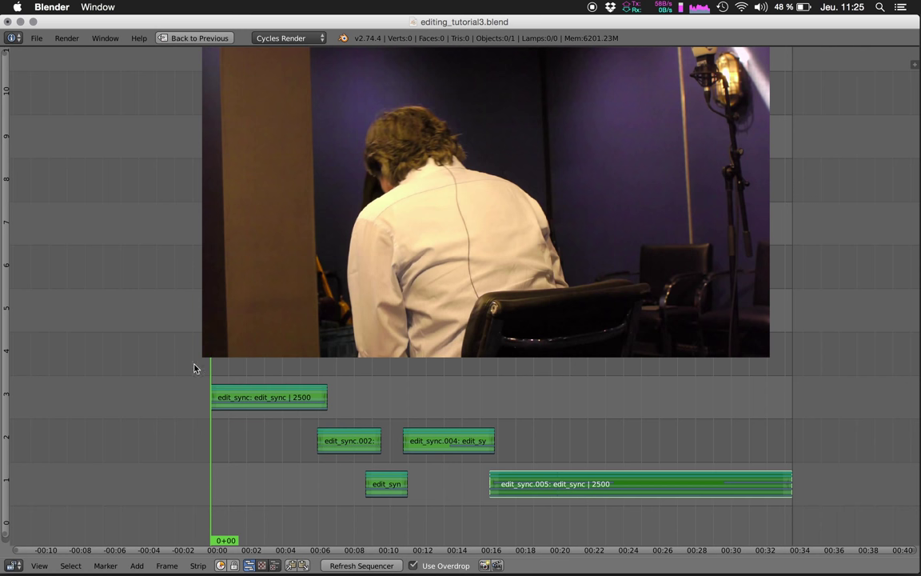
key(Home)
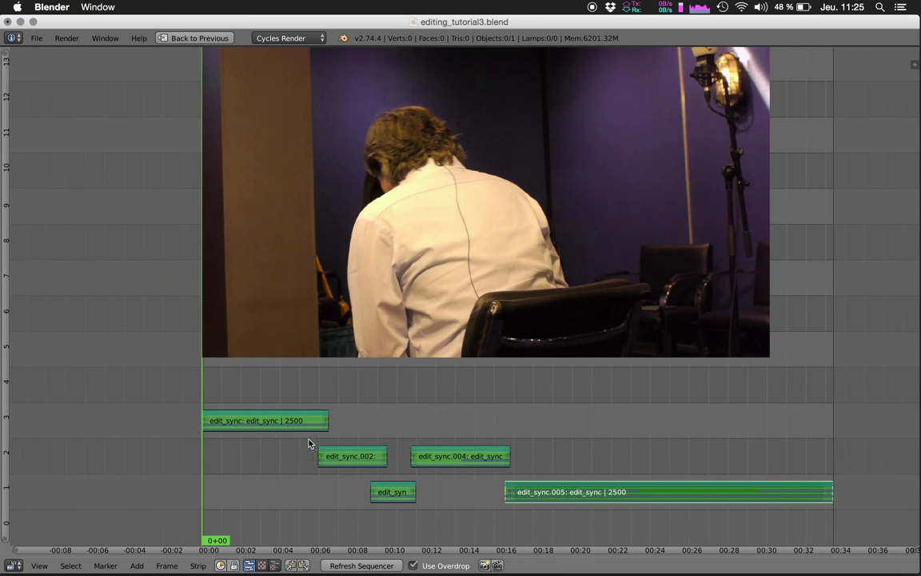
key(ctrl+s)
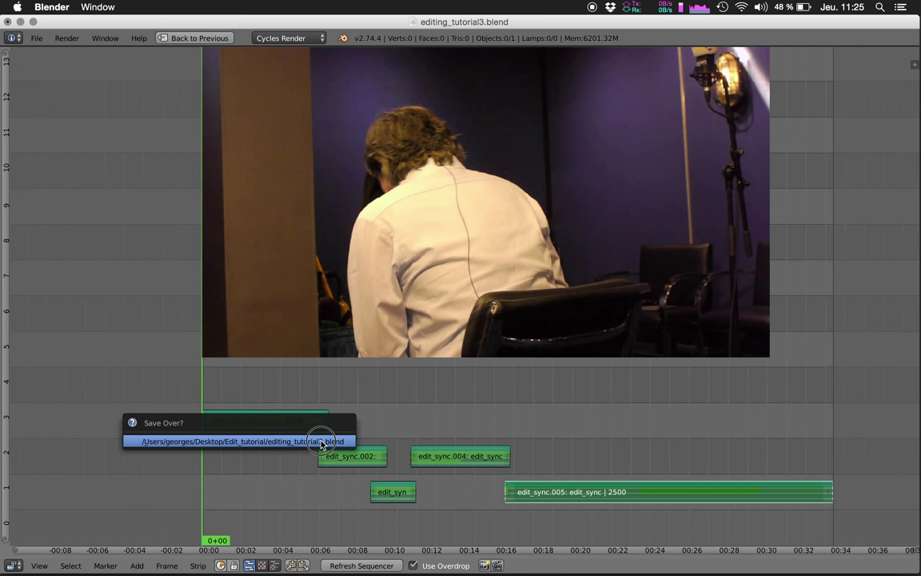
Confirm saving over editing_tutorial3.blend and play the edit back from the first frame.
click(322, 441)
key(alt+a)
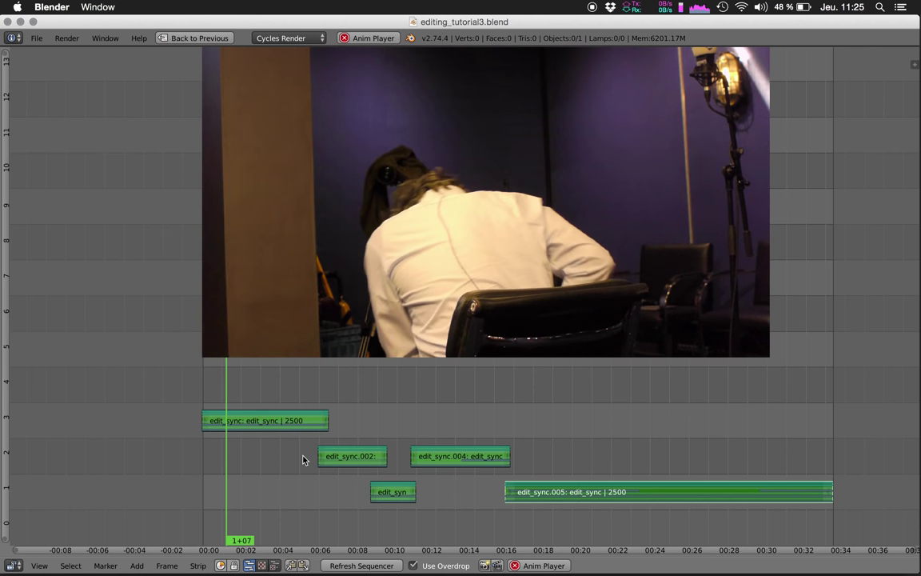
key(XF86AudioRaiseVolume)
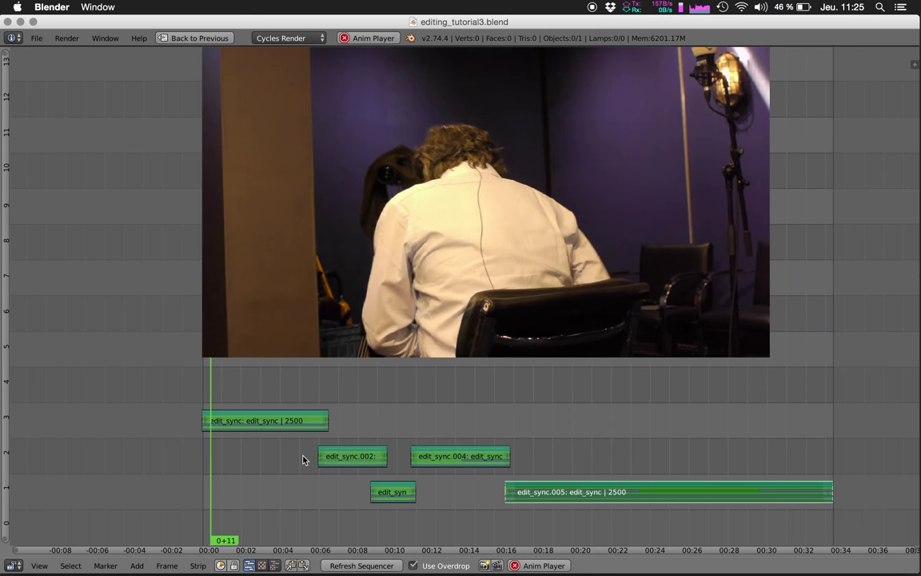
key(alt+a)
Set the edit scene's render resolution to 2048 × 858 px.
scroll(344, 448, down, 4)
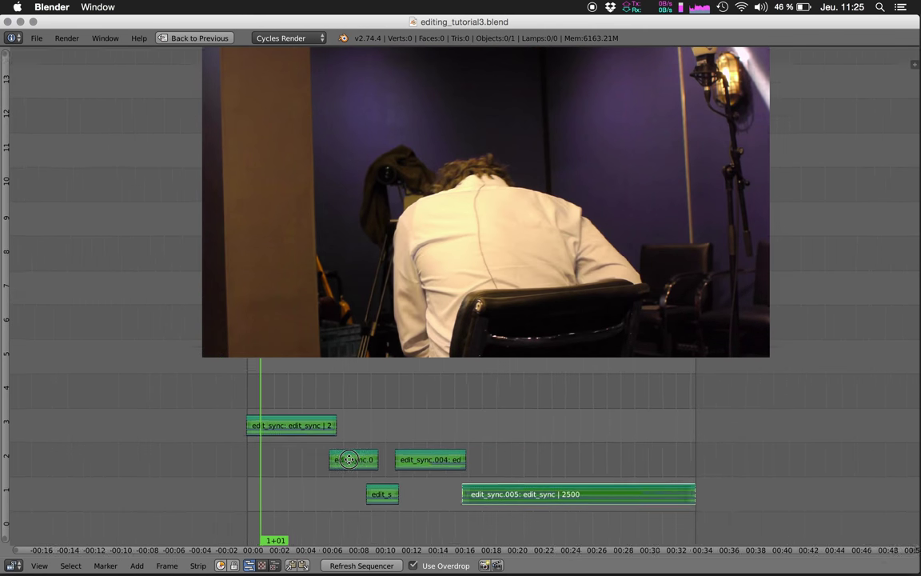
key(ctrl+Up)
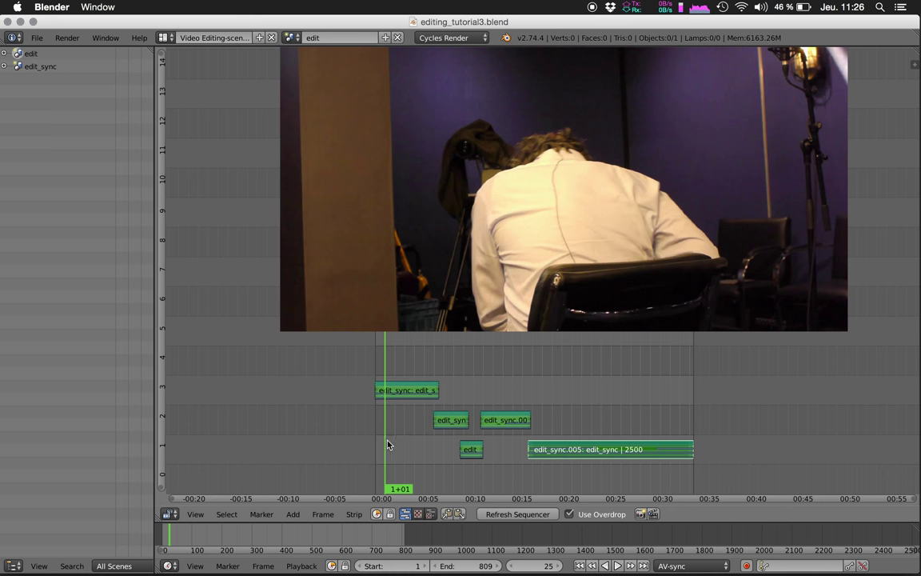
key(super+Tab)
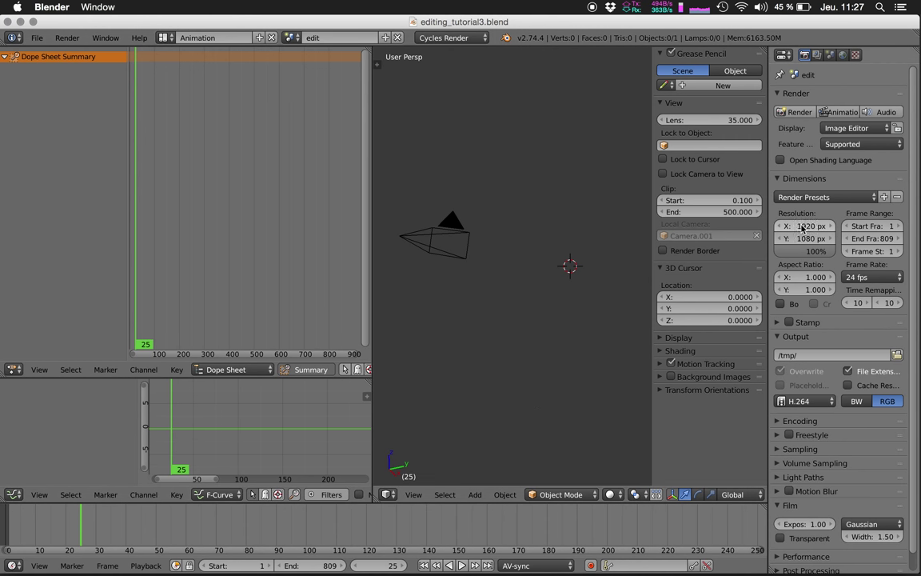
click(791, 228)
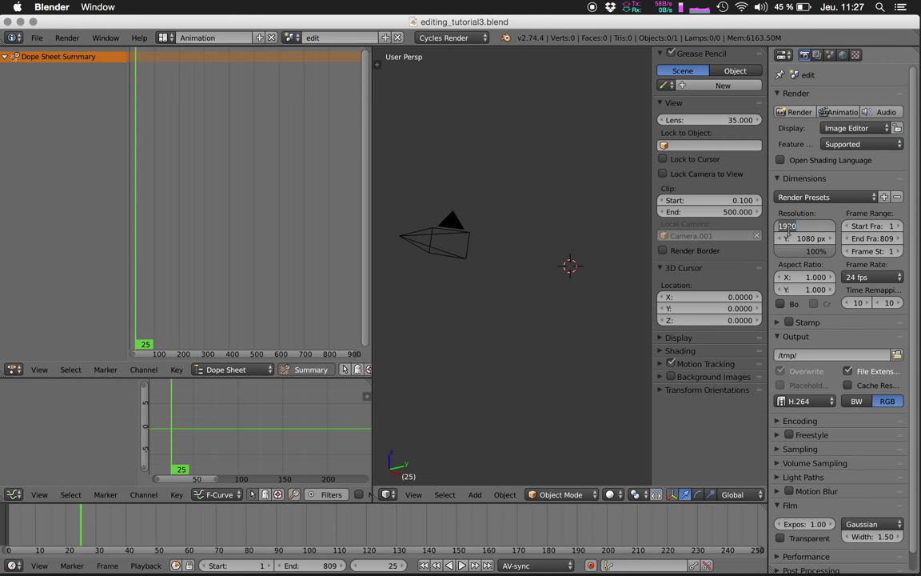
key(Tab)
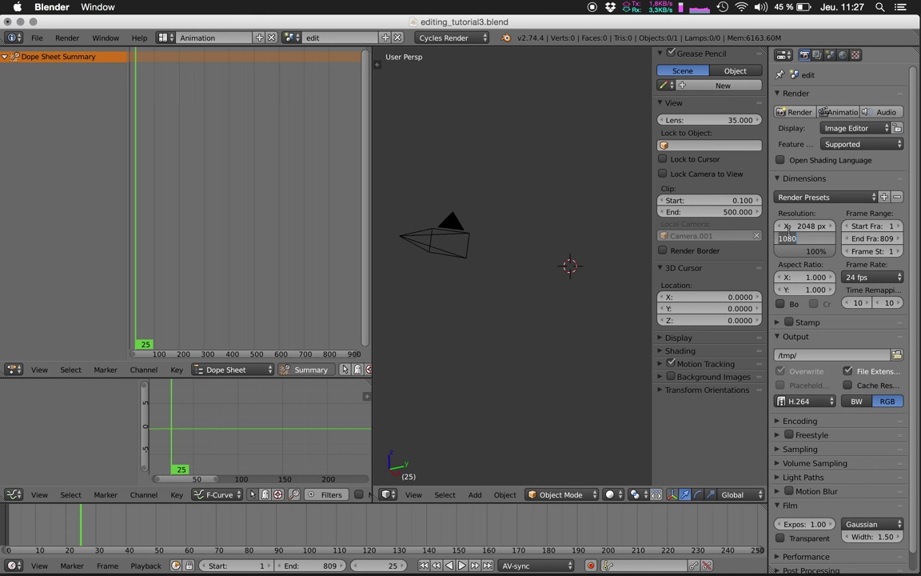
key(Return)
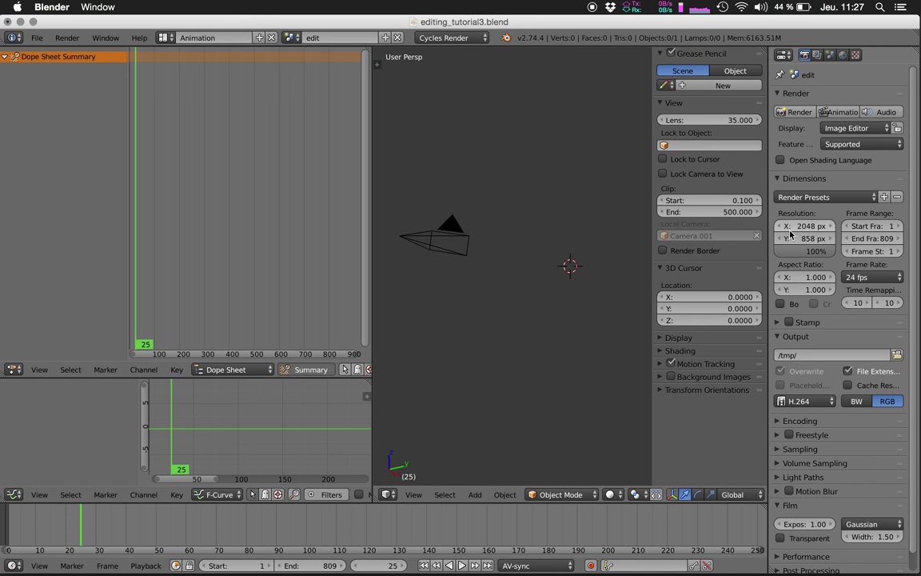
Maximize the sequencer of the video editing layout and add the A, C3 and D2 movies from the animation footage folder at frame 0.
key(ctrl+Left)
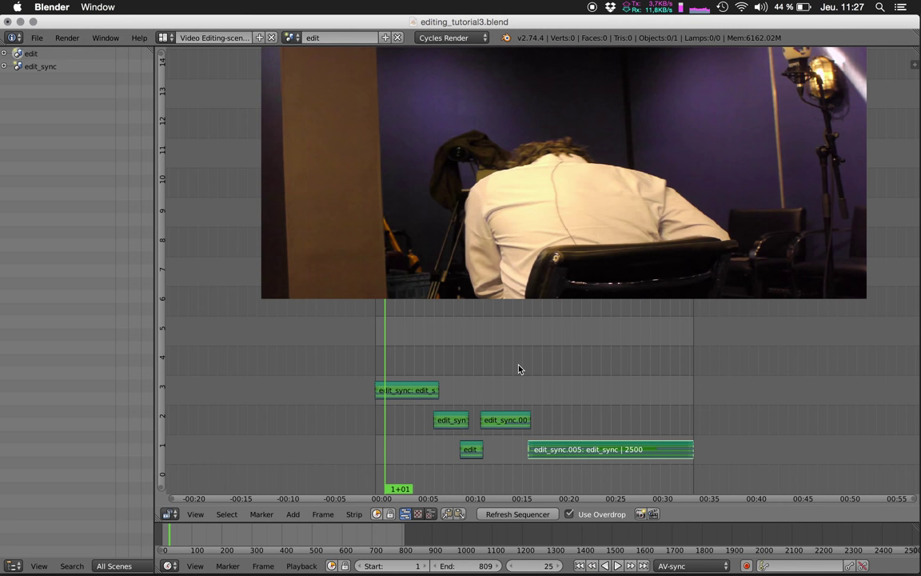
key(ctrl+space)
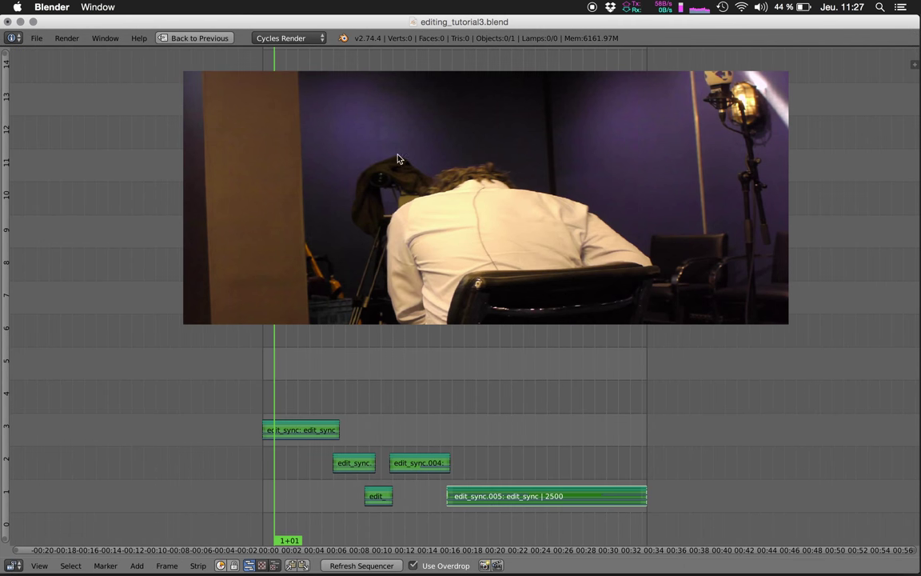
click(263, 401)
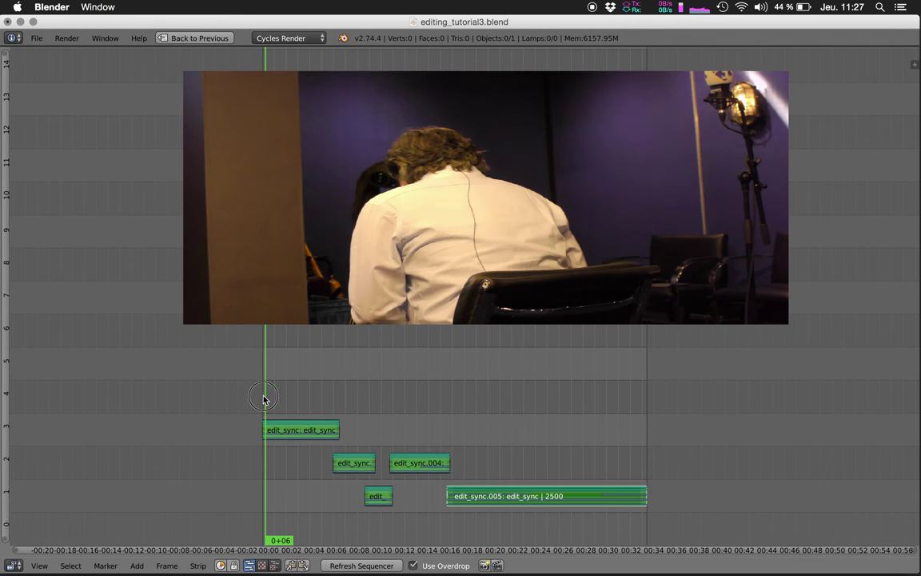
key(shift+a)
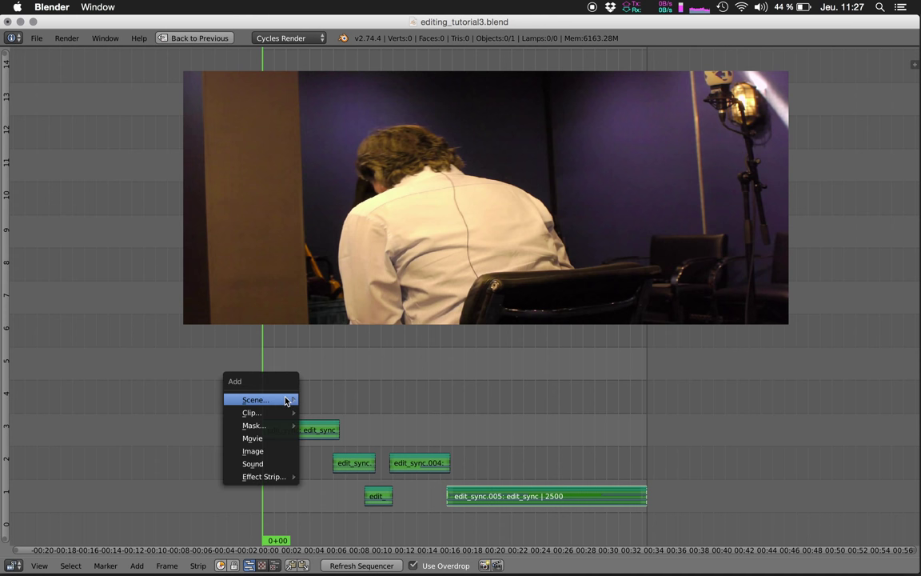
click(282, 438)
click(181, 101)
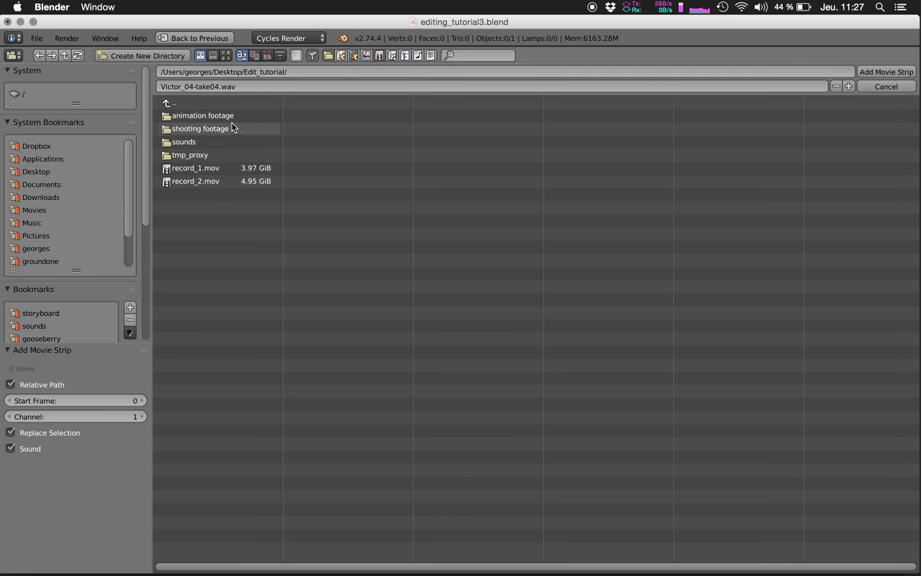
click(236, 116)
drag(268, 169, 242, 114)
click(886, 71)
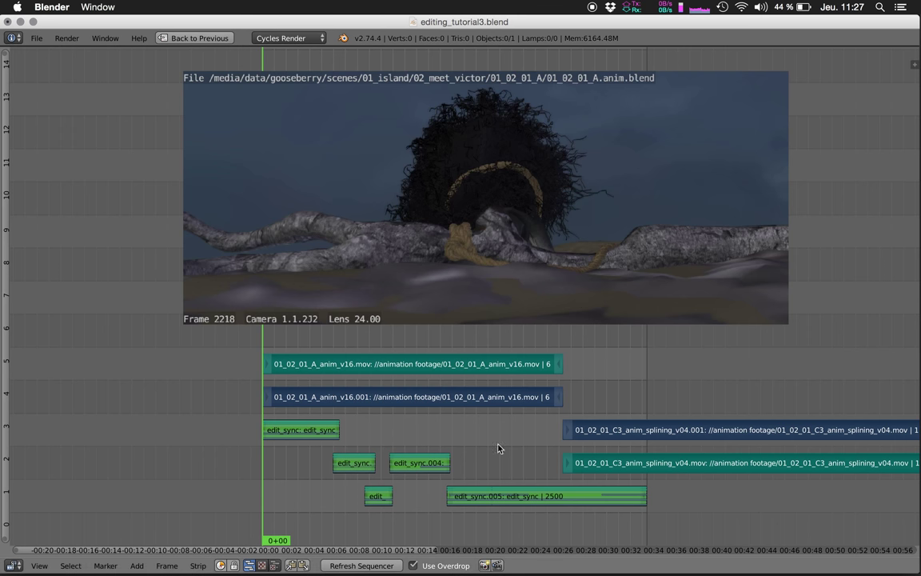
Delete the sound strips of the 01_02_01_A, C3 and D2 animation movies, keeping only their picture strips.
middle_drag(569, 491, 357, 415)
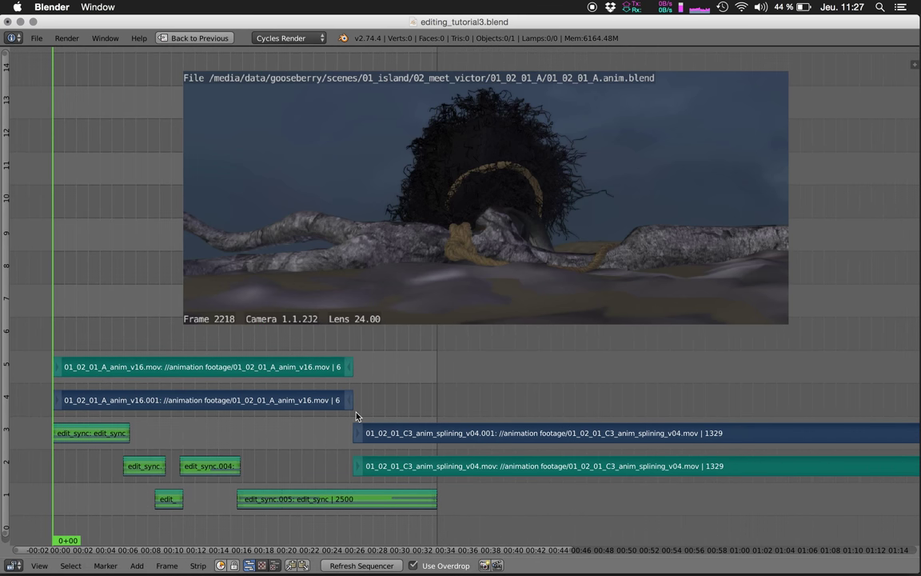
right_click(316, 375)
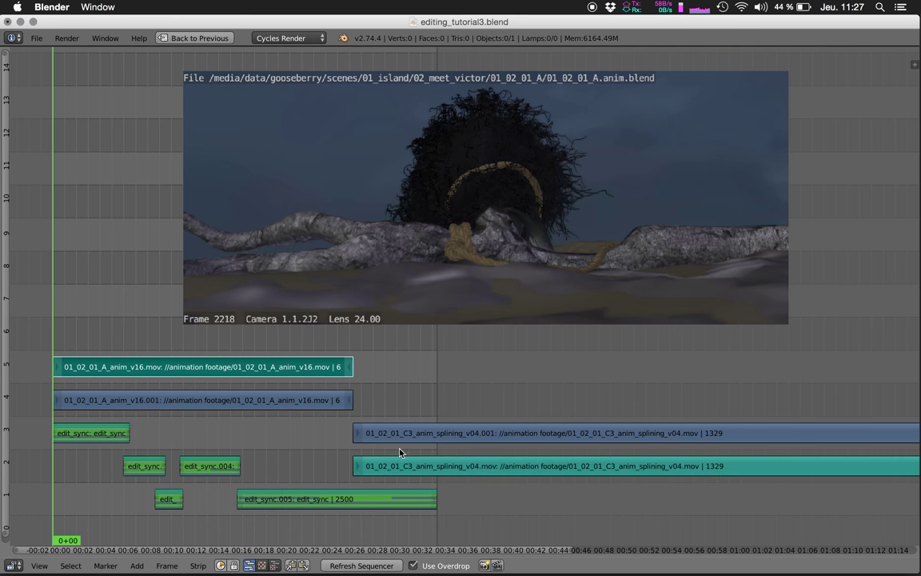
right_click(414, 463)
click(443, 477)
key(x)
click(446, 478)
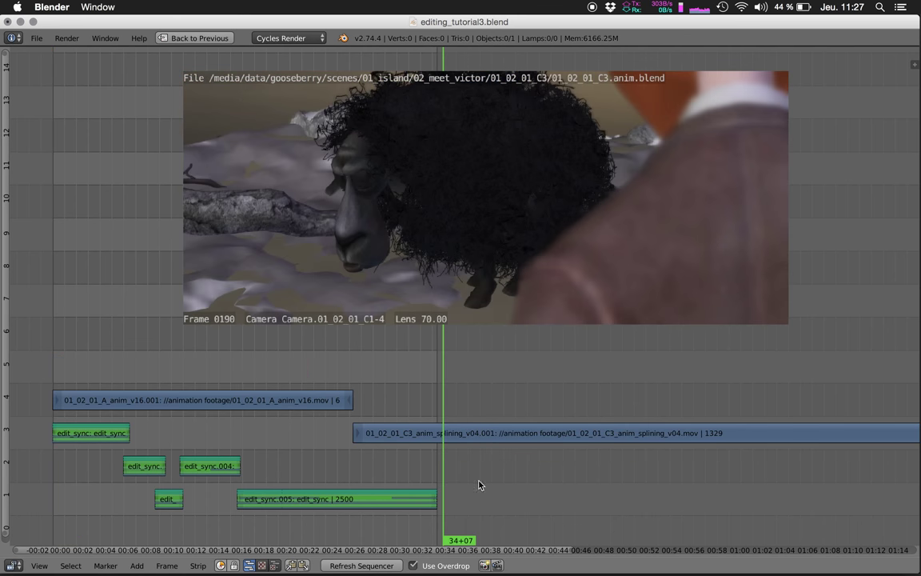
mouse_move(490, 485)
ctrl+middle_down()
mouse_move(475, 488)
mouse_move(683, 478)
ctrl+middle_up()
key(Home)
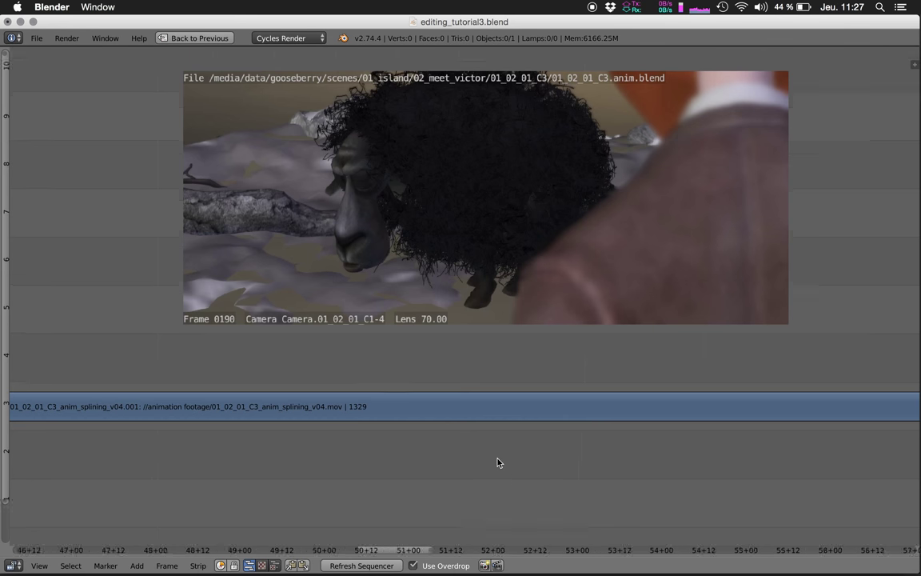
right_click(764, 393)
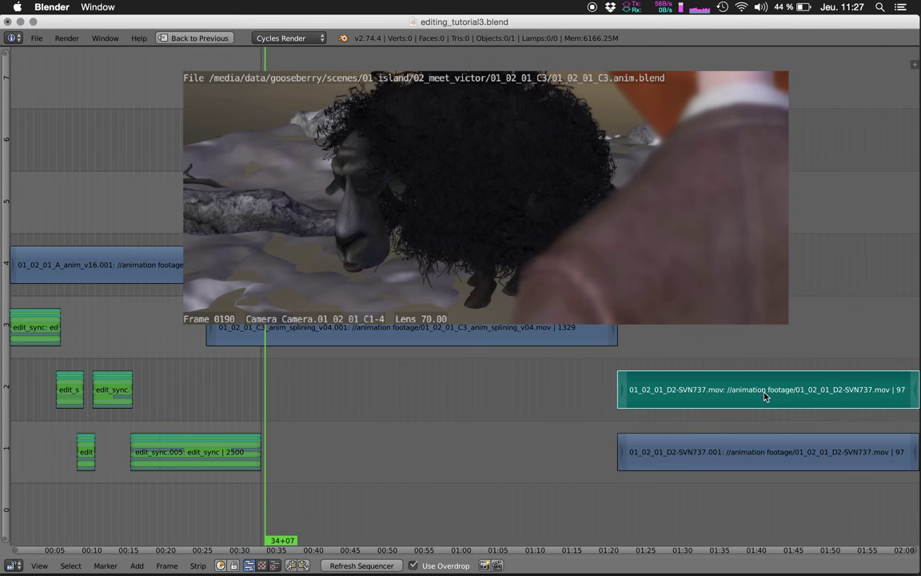
key(x)
click(759, 397)
Move the 01_02_01_C3 movie strip to channel 5 starting at frame 333, and the 01_02_01_D2 strip to channel 6 over the edit.
mouse_move(419, 451)
middle_down()
mouse_move(437, 464)
mouse_move(477, 424)
middle_up()
right_click(474, 408)
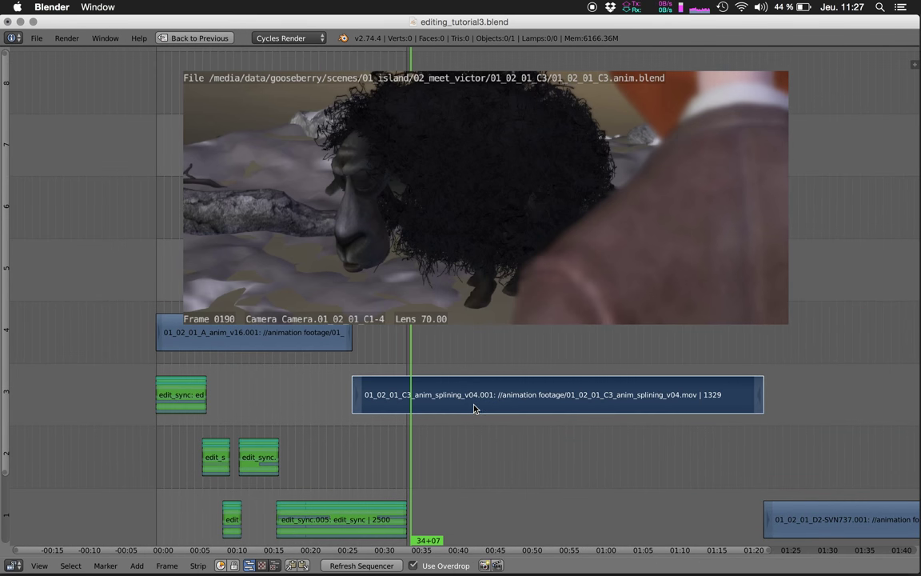
key(g)
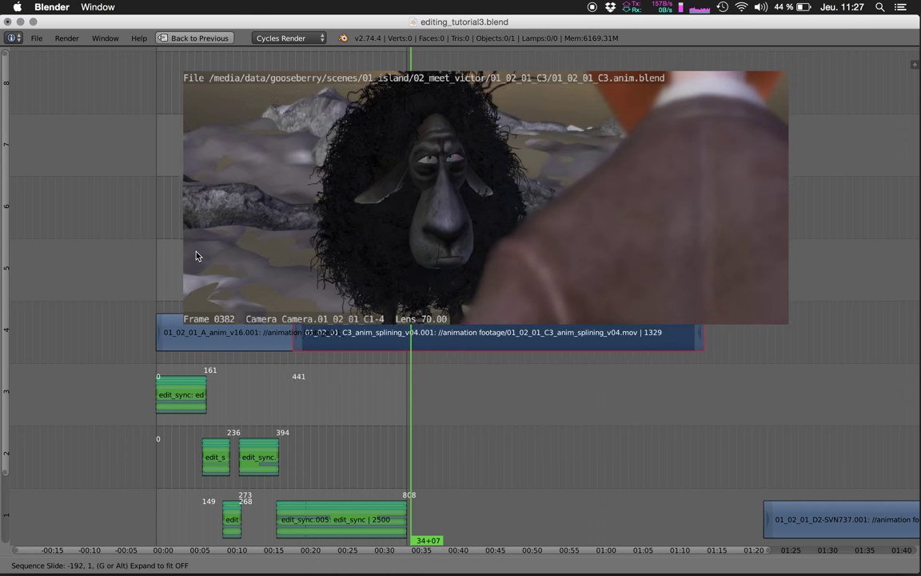
click(152, 166)
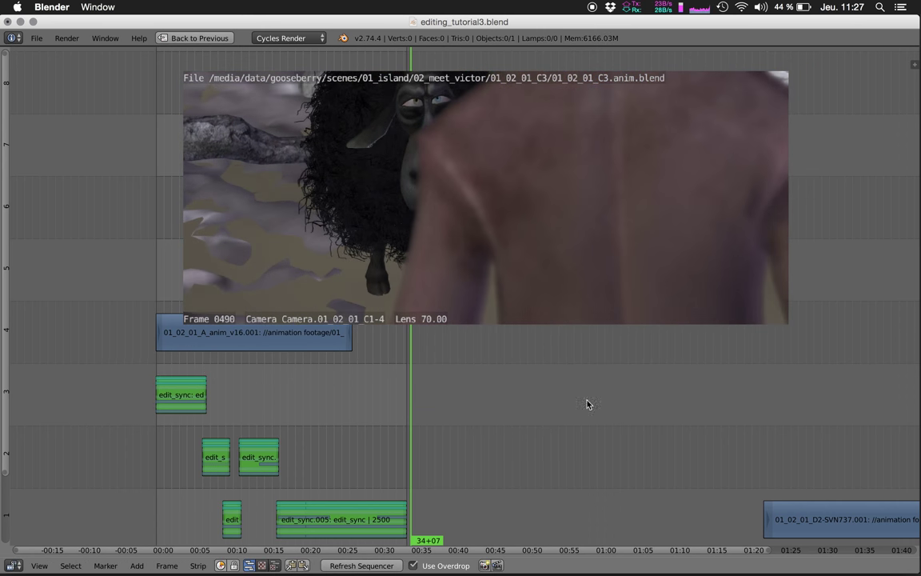
right_click(810, 519)
key(g)
click(236, 195)
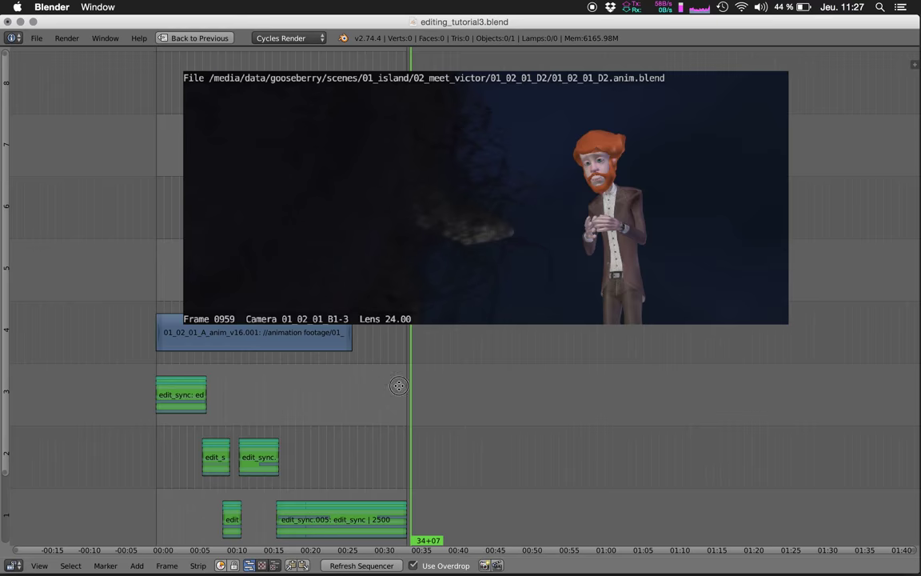
Scale down and raise the backdrop preview above the strips, and scrub the current frame to 7+11.
middle_drag(398, 387, 592, 423)
key(o)
drag(453, 247, 451, 219)
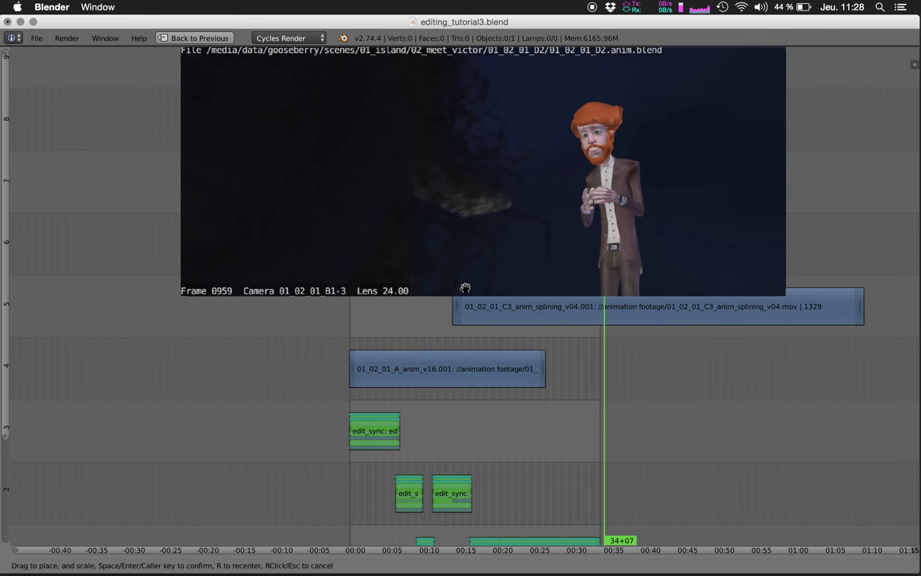
drag(461, 291, 461, 259)
drag(463, 222, 462, 230)
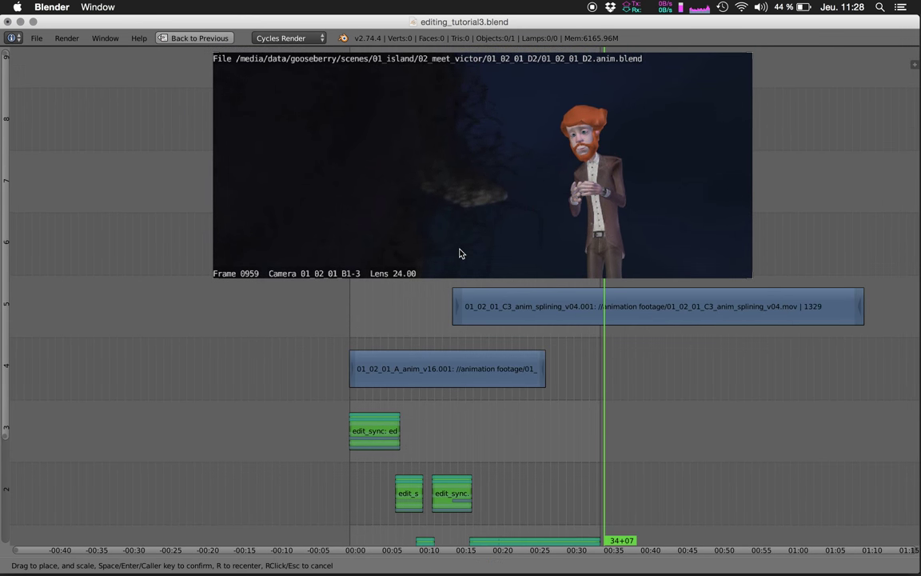
key(Return)
middle_drag(495, 410, 601, 475)
drag(406, 336, 398, 350)
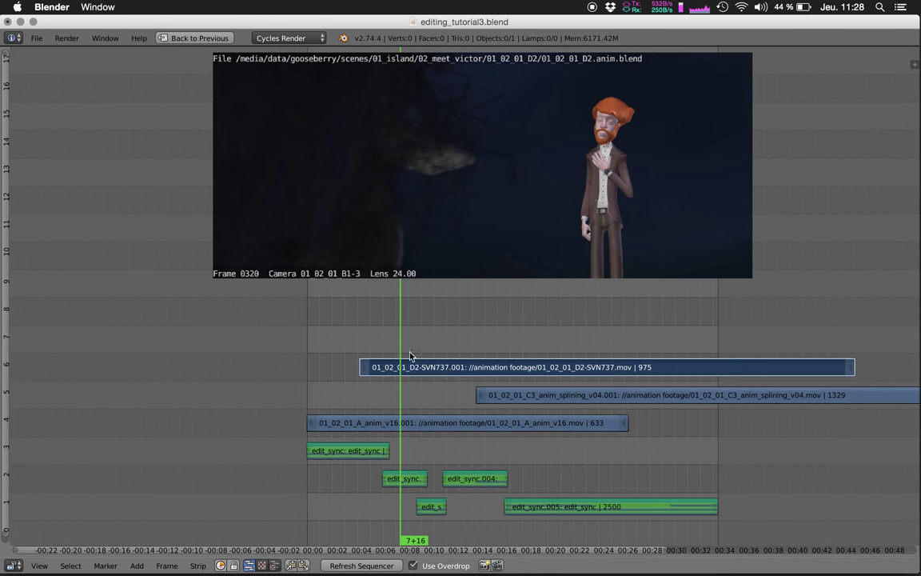
Select the C3, D2 and A animation movie strips together and enable Proxy / Timecode with A as the active strip.
right_click(514, 399)
key(n)
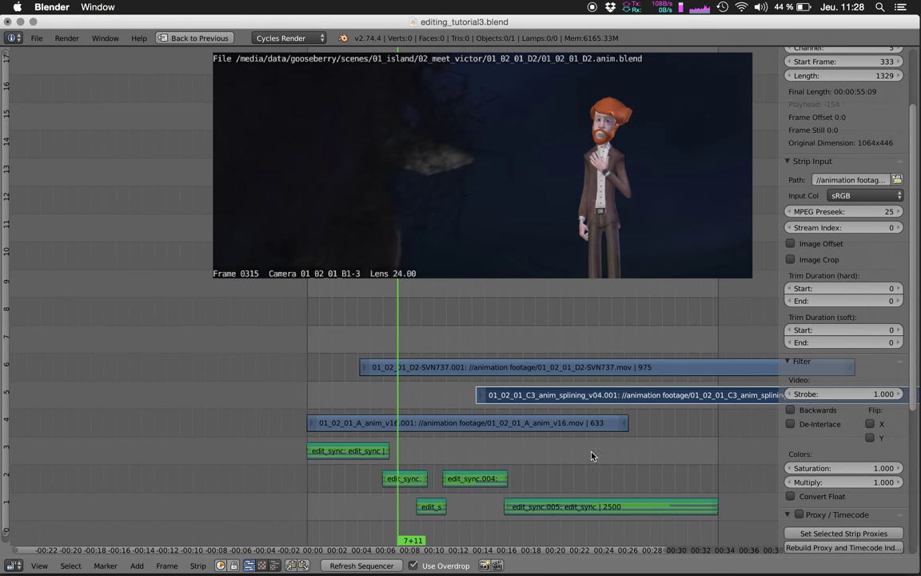
ctrl+middle_drag(591, 456, 527, 374)
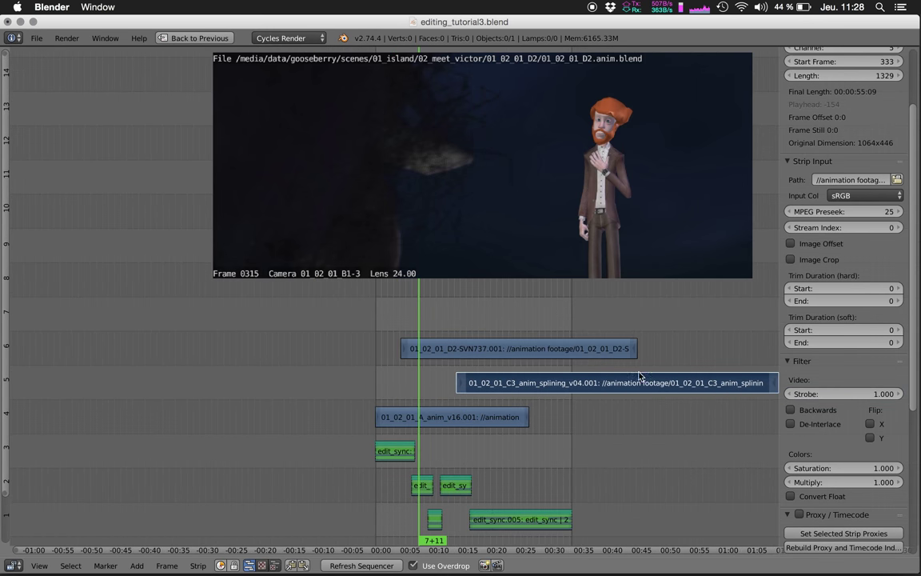
drag(914, 156, 914, 252)
right_click(491, 353)
right_click(485, 415)
click(799, 358)
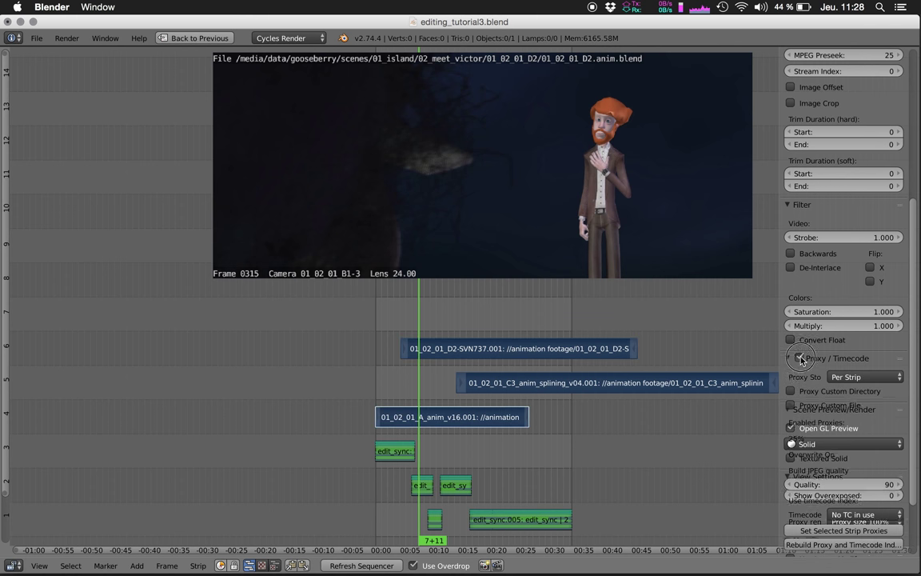
Set the proxy storage to Project with //tmp_proxy/ as its directory, and save over editing_tutorial3.blend.
click(865, 376)
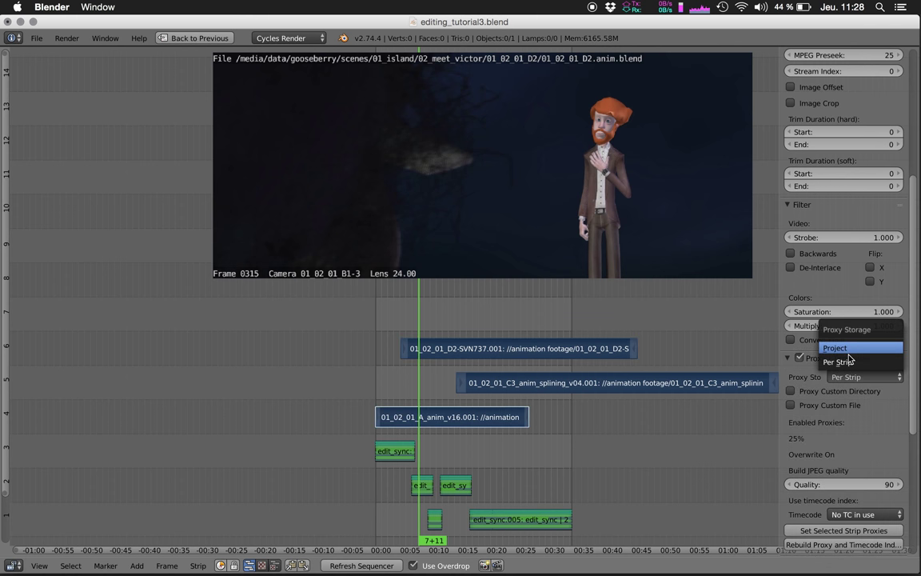
key(Return)
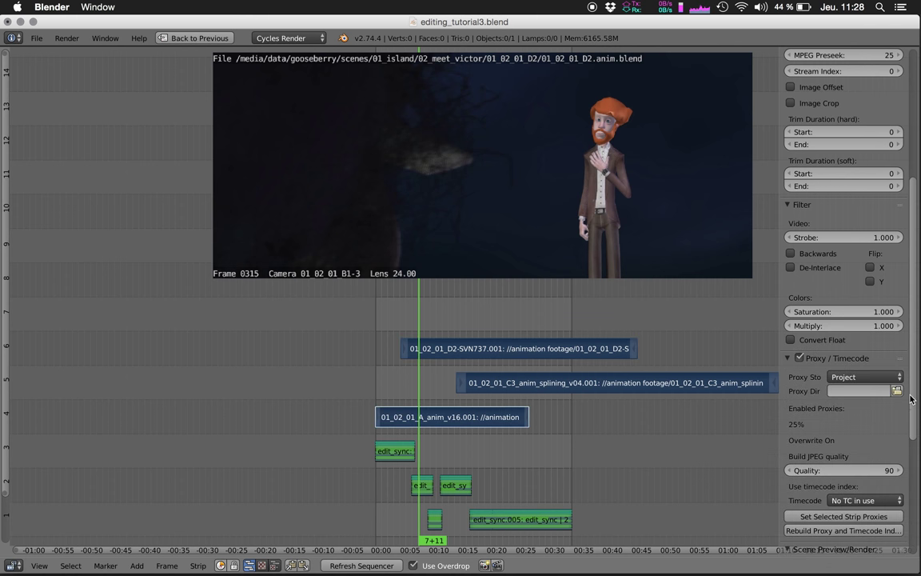
click(897, 390)
click(200, 154)
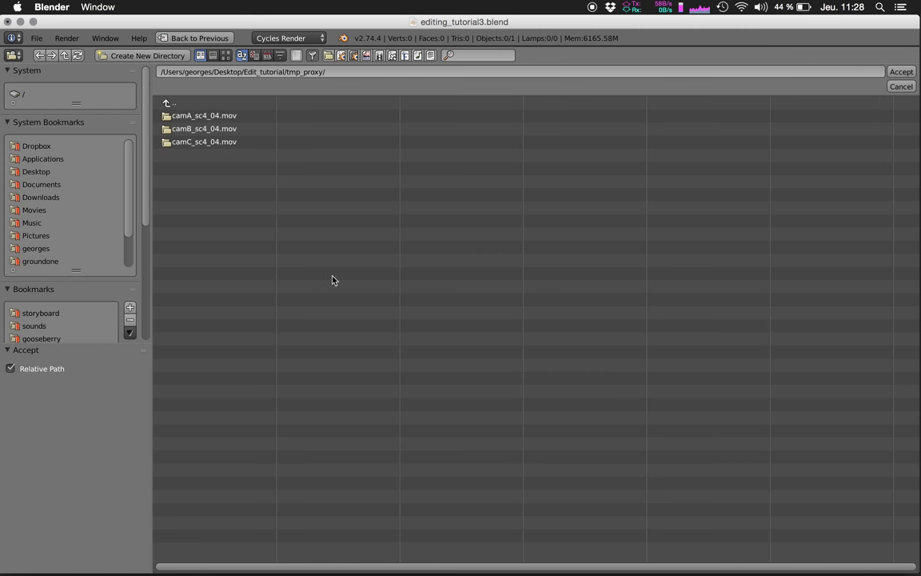
key(Return)
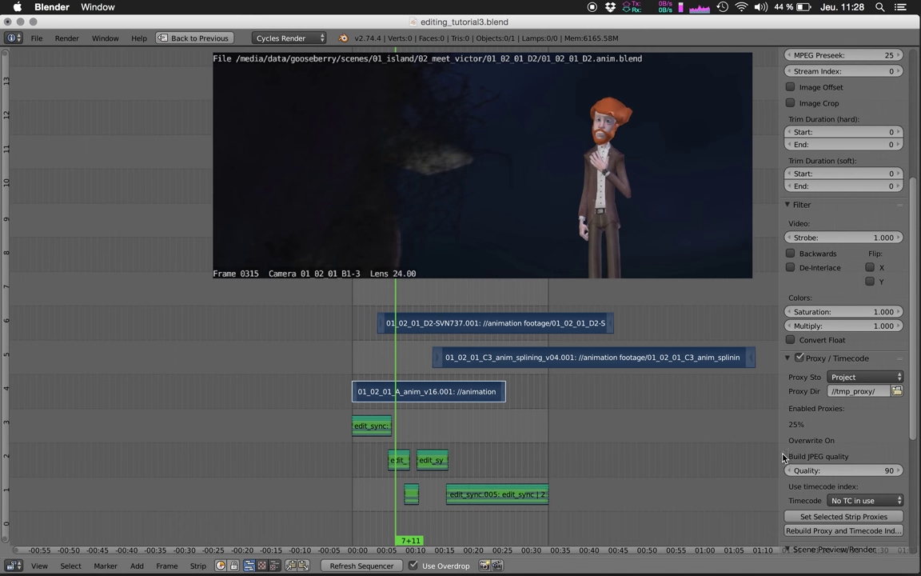
key(ctrl+s)
click(631, 464)
Set the proxies of the selected movie strips to 100% and rebuild their proxies and timecode indices.
scroll(823, 326, down, 5)
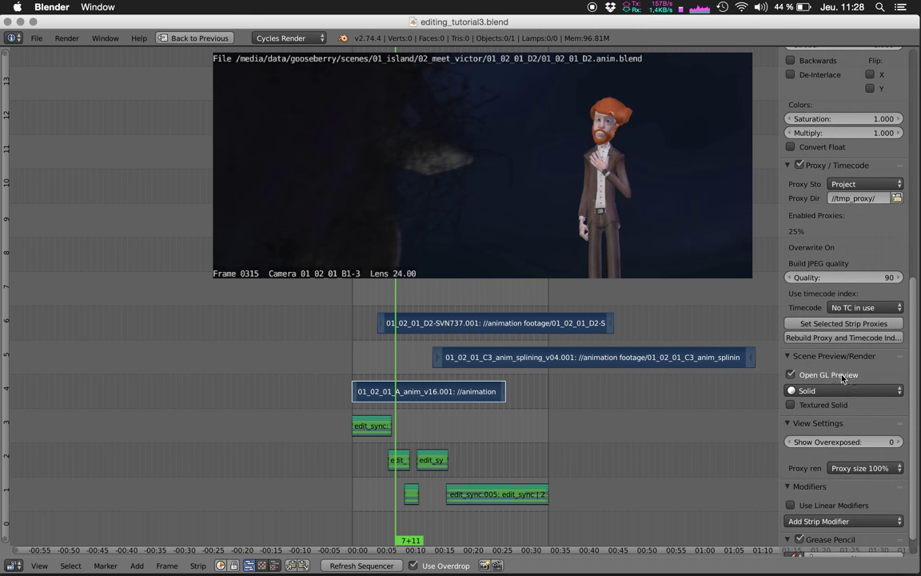
click(822, 324)
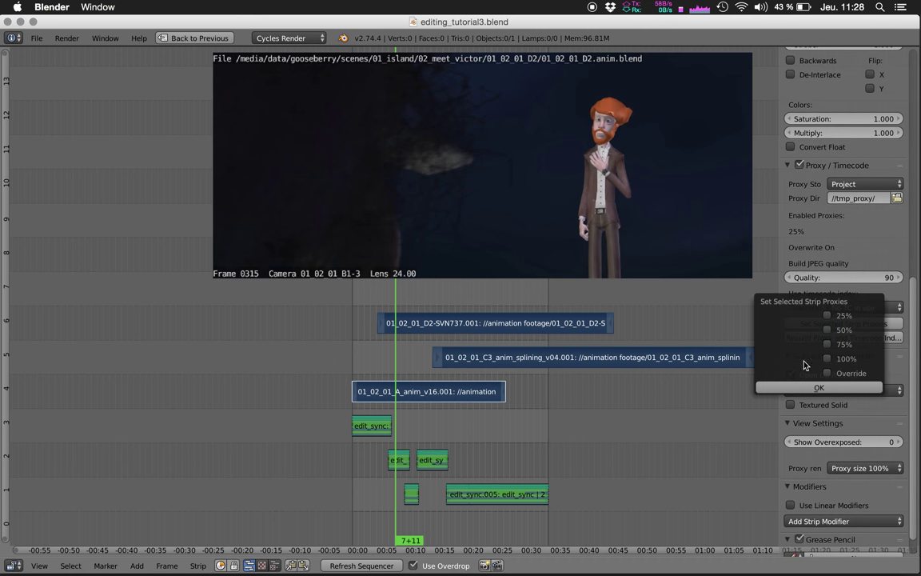
click(836, 389)
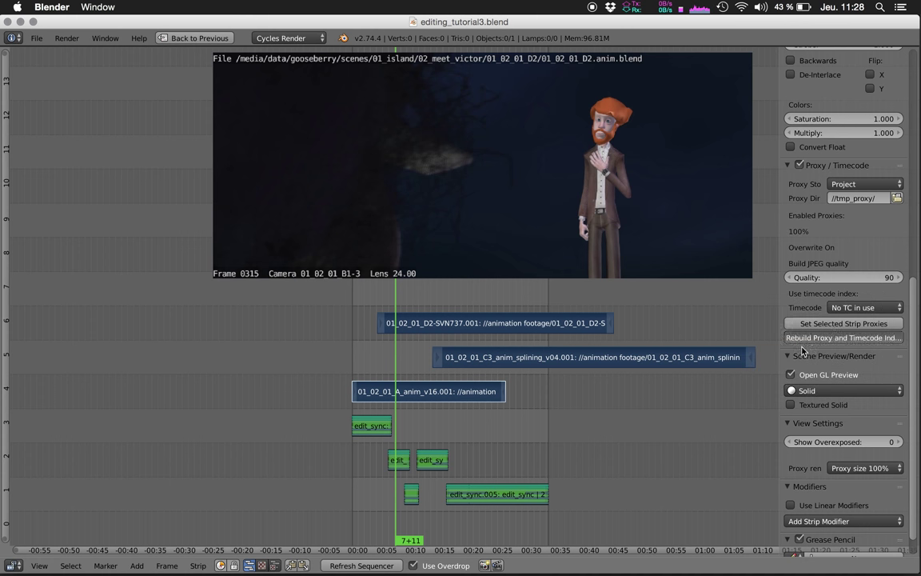
click(835, 337)
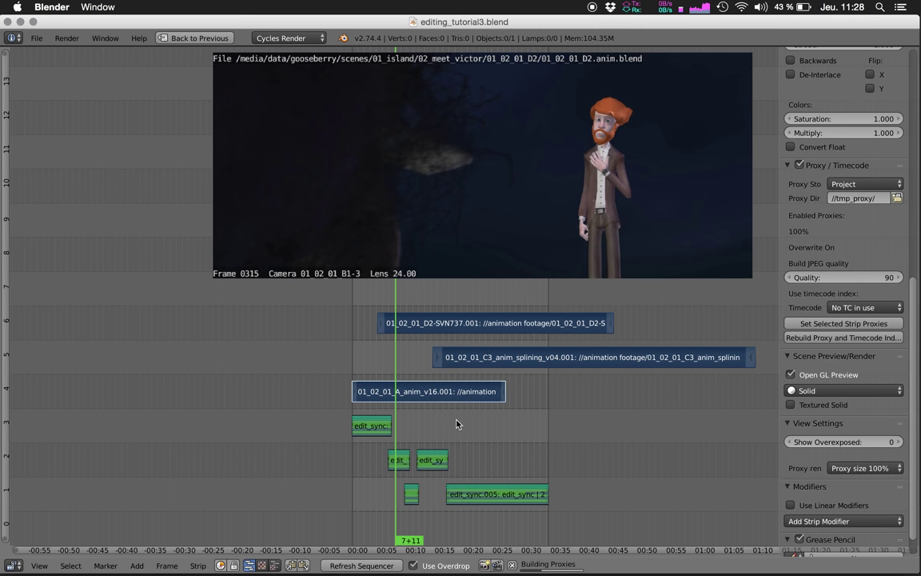
key(super+Tab)
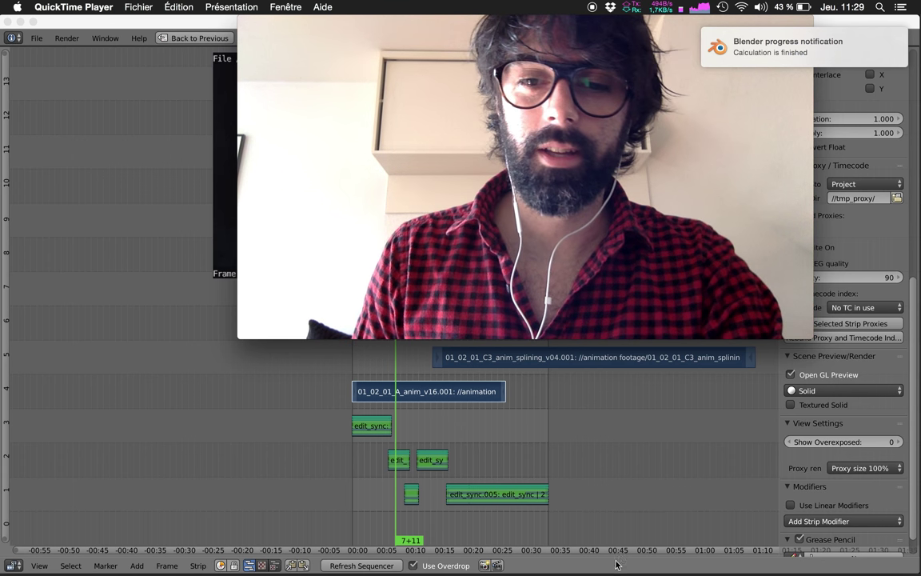
Make the 01_02_01_D2 strip active, hide the strip properties and scrub the current frame to 6+23.
click(452, 398)
ctrl+middle_drag(417, 384, 447, 405)
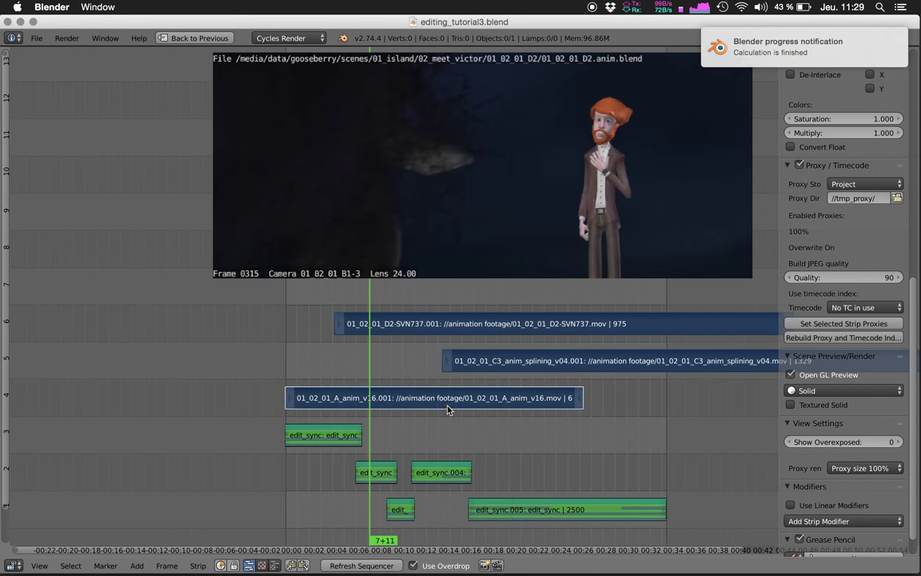
key(shift+space)
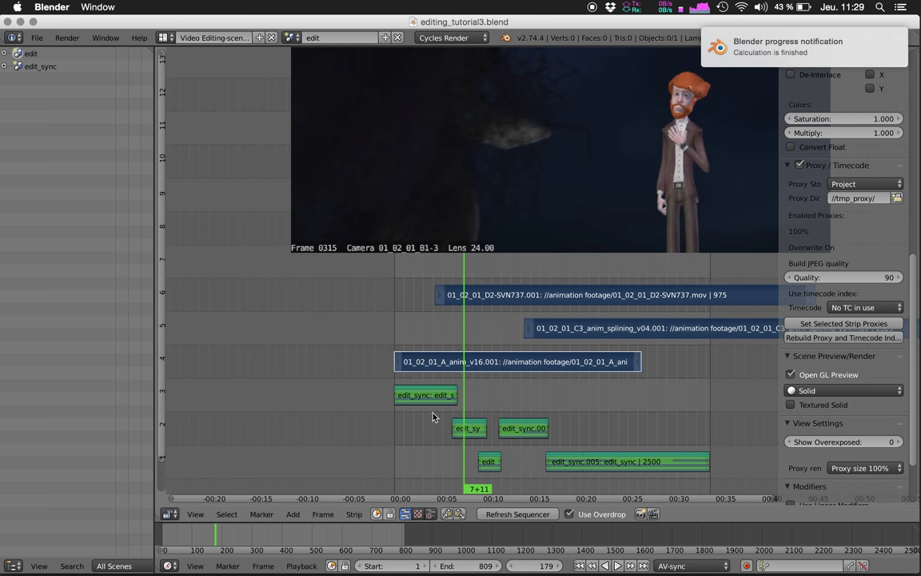
key(shift+space)
right_click(425, 324)
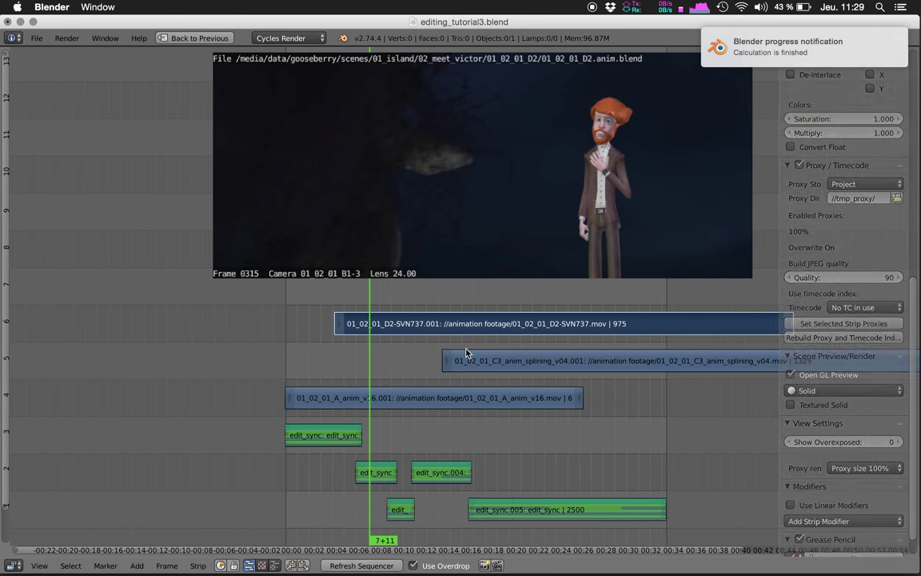
key(n)
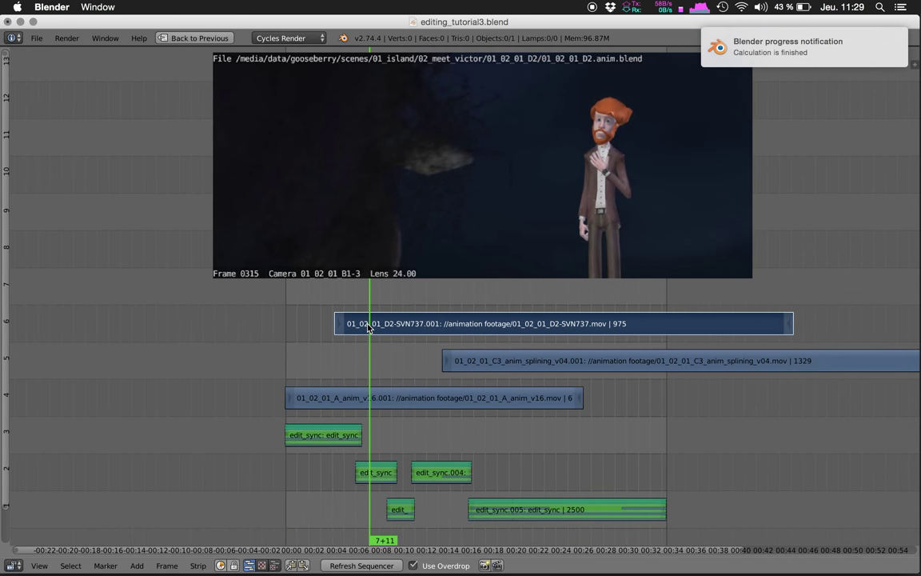
mouse_move(368, 324)
mouse_down()
mouse_move(358, 324)
mouse_move(376, 322)
mouse_move(364, 323)
mouse_up()
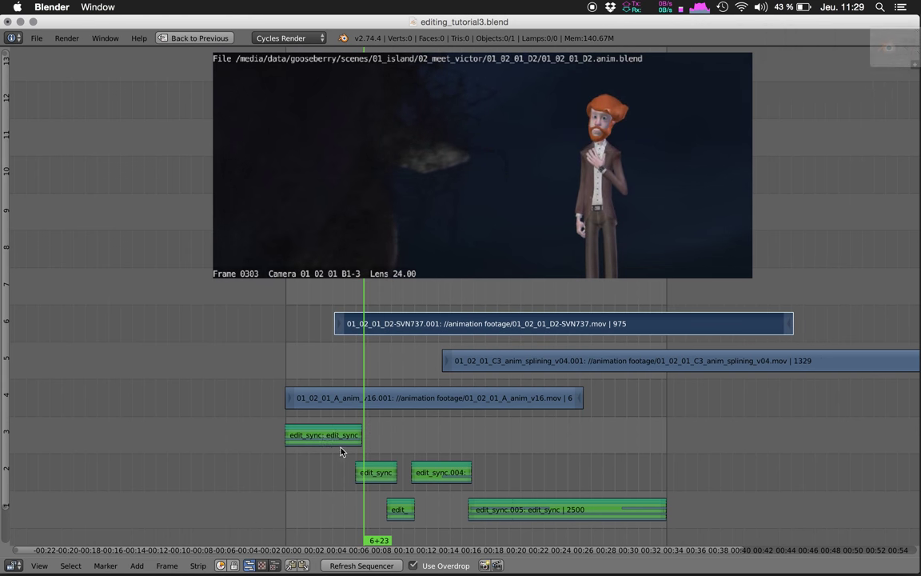
Turn off Audio Scrubbing in the timeline's playback options and scrub the maximized sequencer to 6+14.
key(shift+space)
click(303, 565)
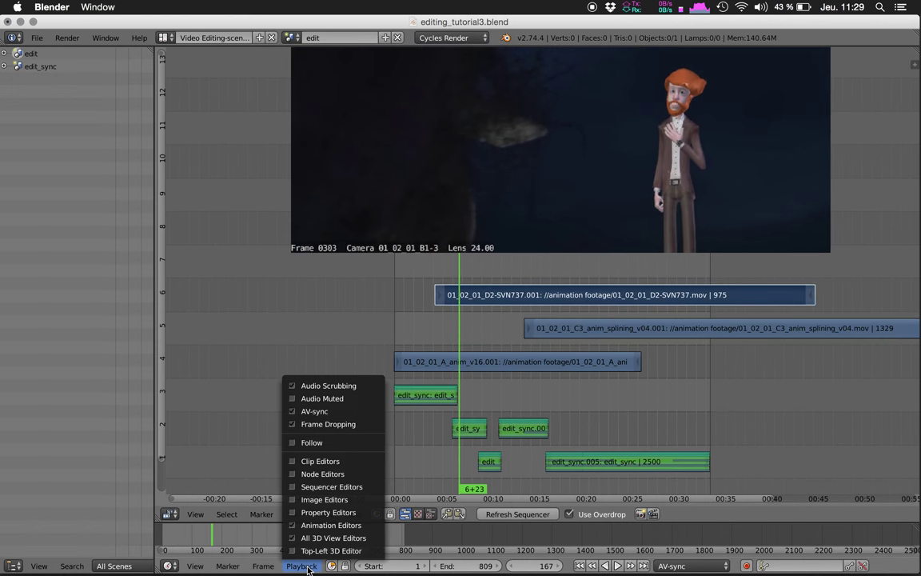
click(358, 388)
key(shift+space)
drag(375, 332, 359, 323)
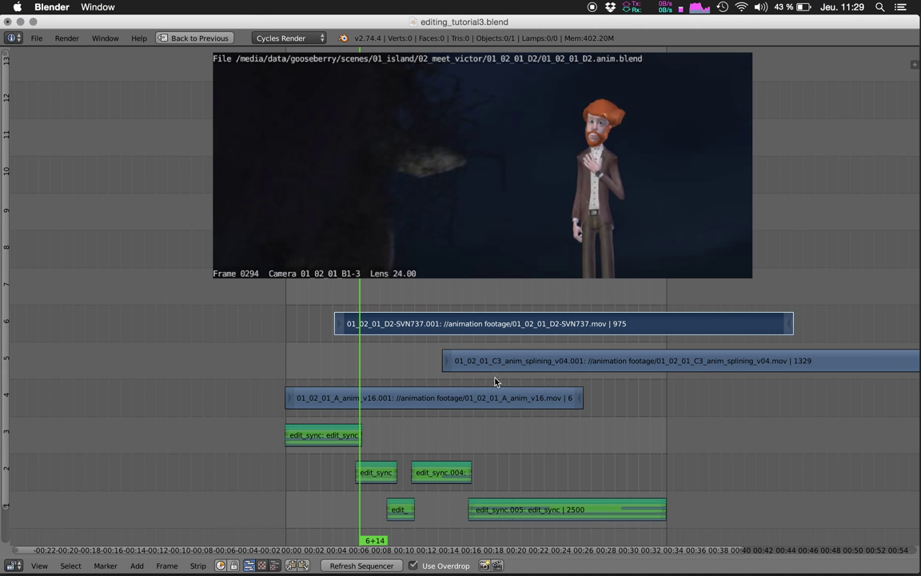
Scrub to 14+10 and slide the D2 and C3 movie strips later so D2 starts at frame 663 and C3 at 892.
drag(489, 373, 448, 328)
key(g)
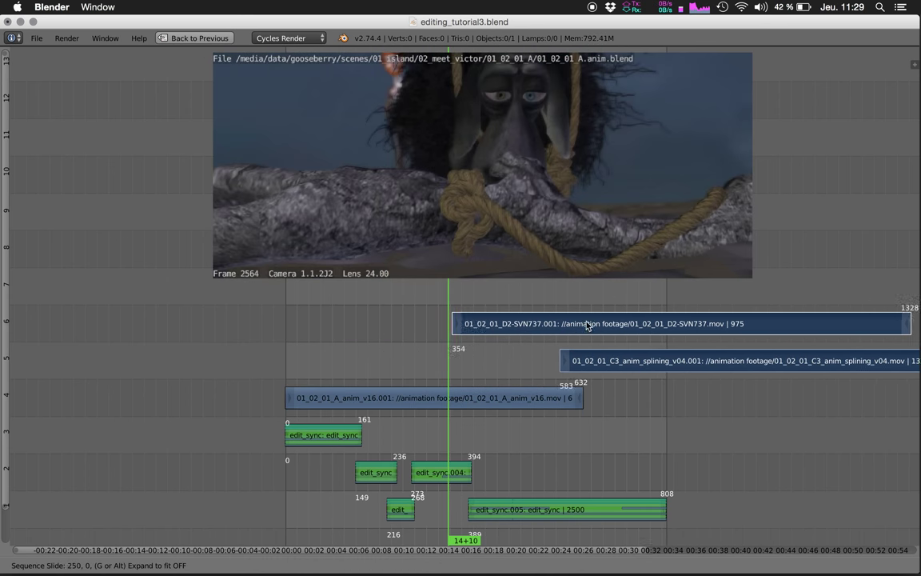
click(709, 322)
scroll(452, 440, down, 5)
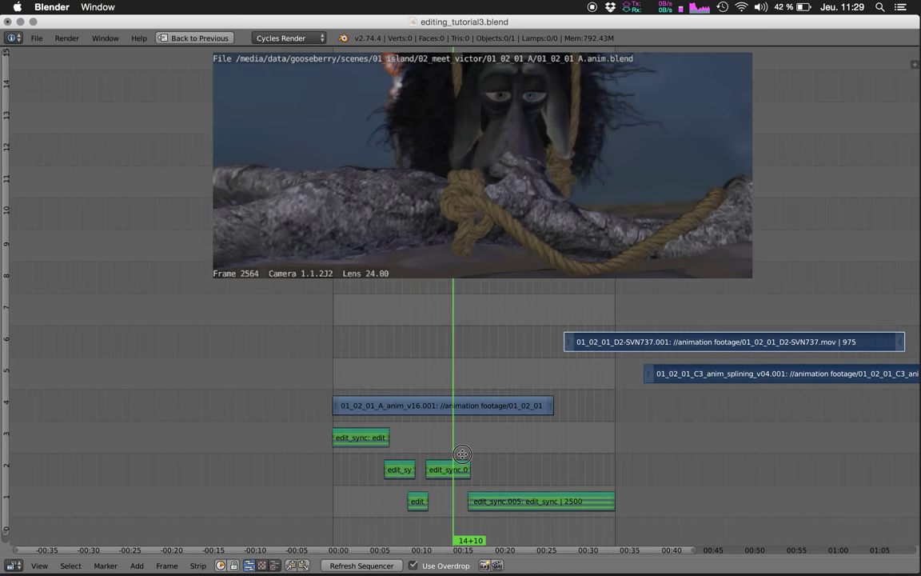
Select the 01_02_01_A strip, play the edit from 15+22 and add a marker at frame 506 during playback.
right_click(450, 422)
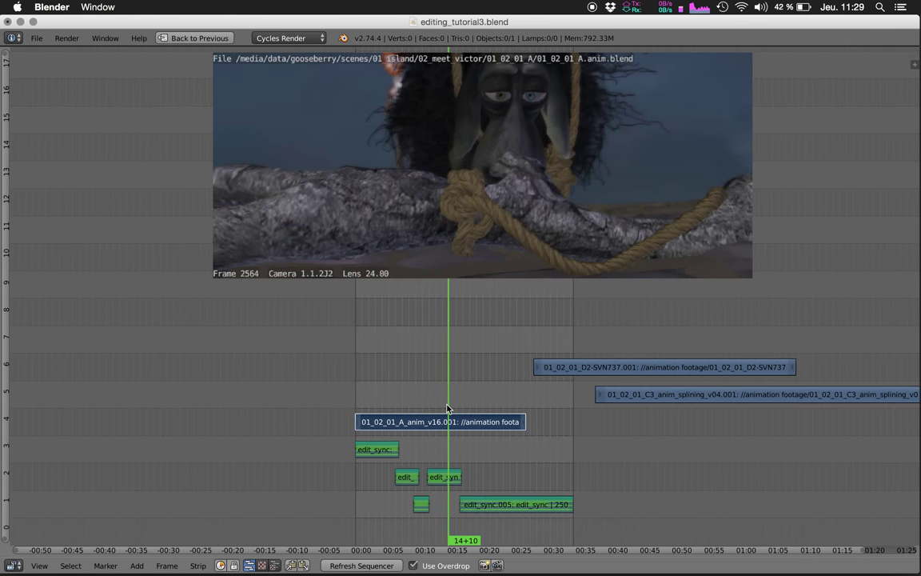
drag(438, 407, 458, 391)
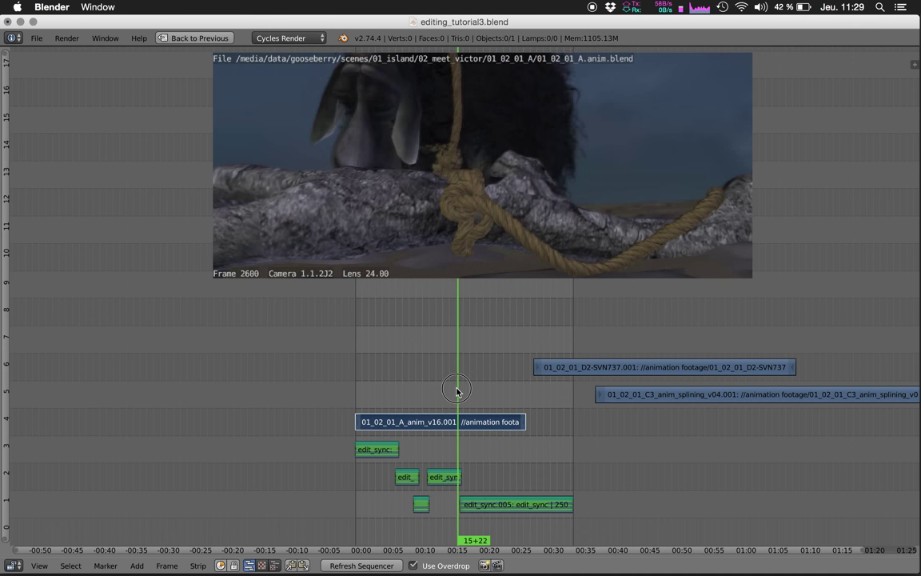
key(alt+a)
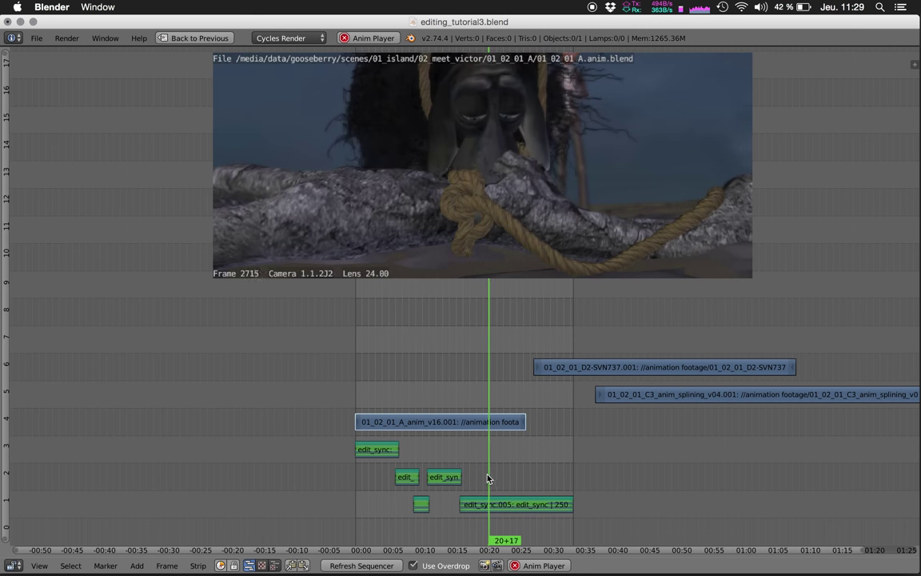
key(m)
key(alt+a)
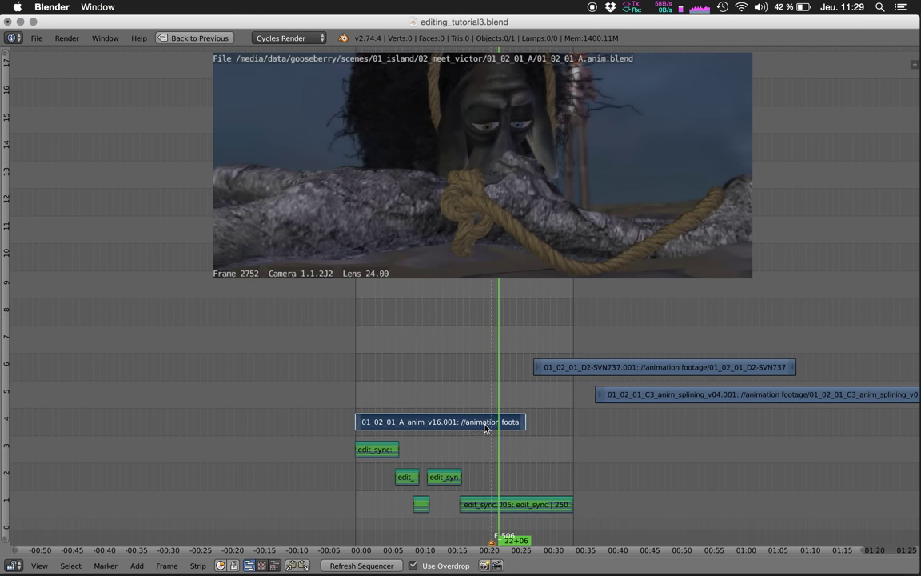
Slide the 01_02_01_A strip earlier to start at about frame -100, playing back between moves to check the timing.
key(g)
click(473, 428)
click(487, 401)
middle_drag(488, 439, 469, 458)
key(alt+a)
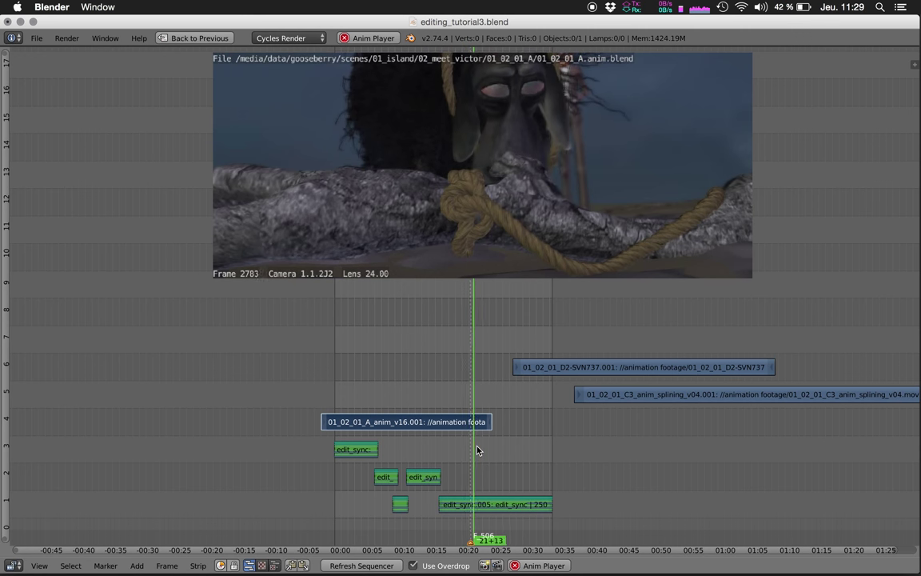
key(alt+a)
key(g)
click(456, 426)
key(alt+a)
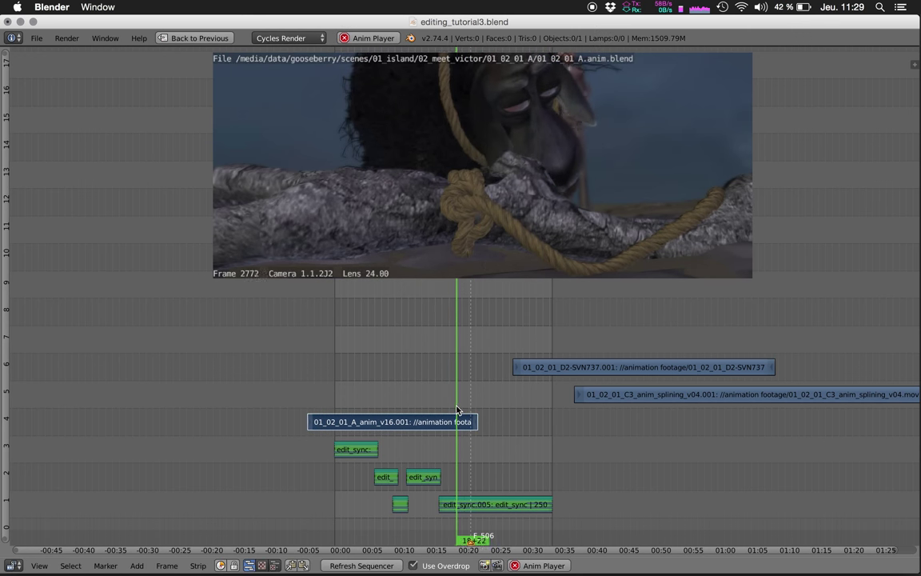
Keep shifting the 01_02_01_A strip earlier until it starts at frame -169, previewing the playback after each move.
key(alt+a)
key(g)
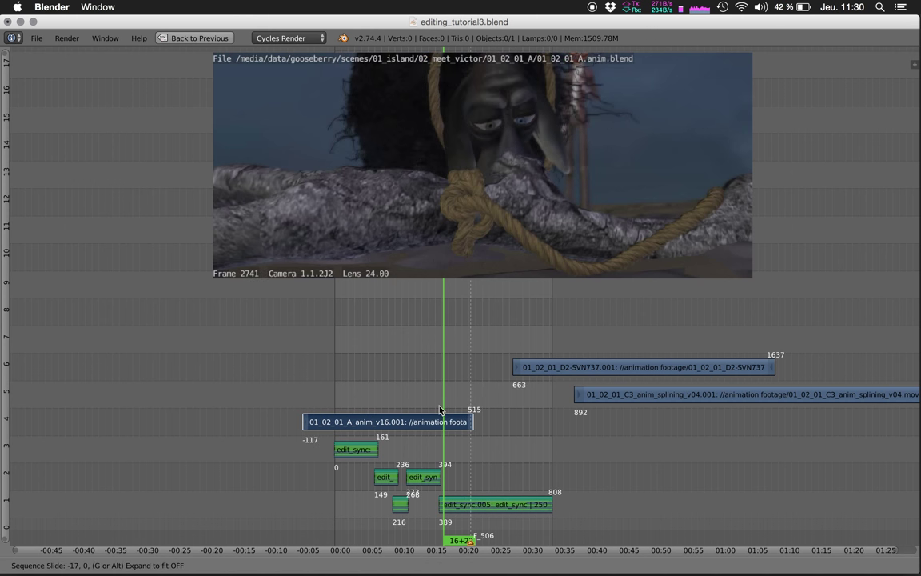
click(436, 404)
key(alt+a)
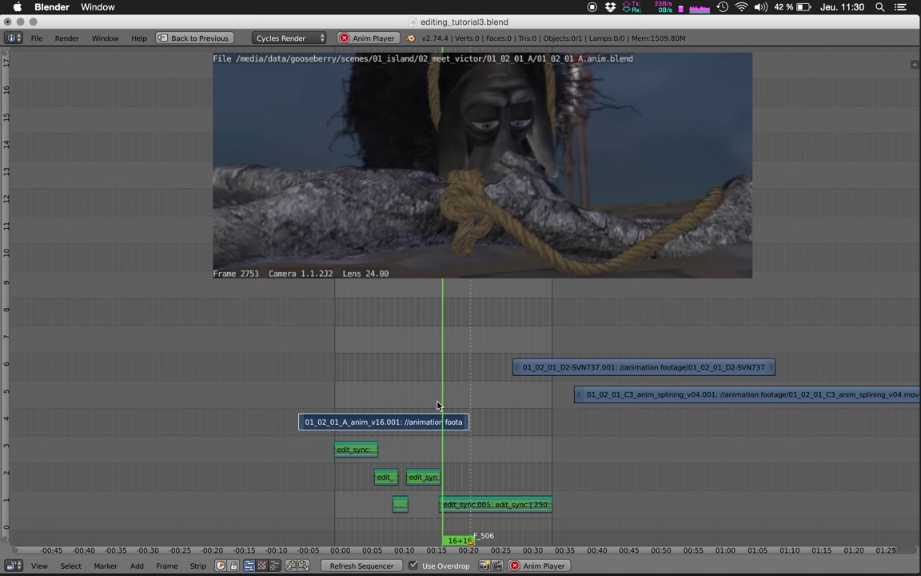
key(alt+a)
key(g)
click(431, 406)
key(alt+a)
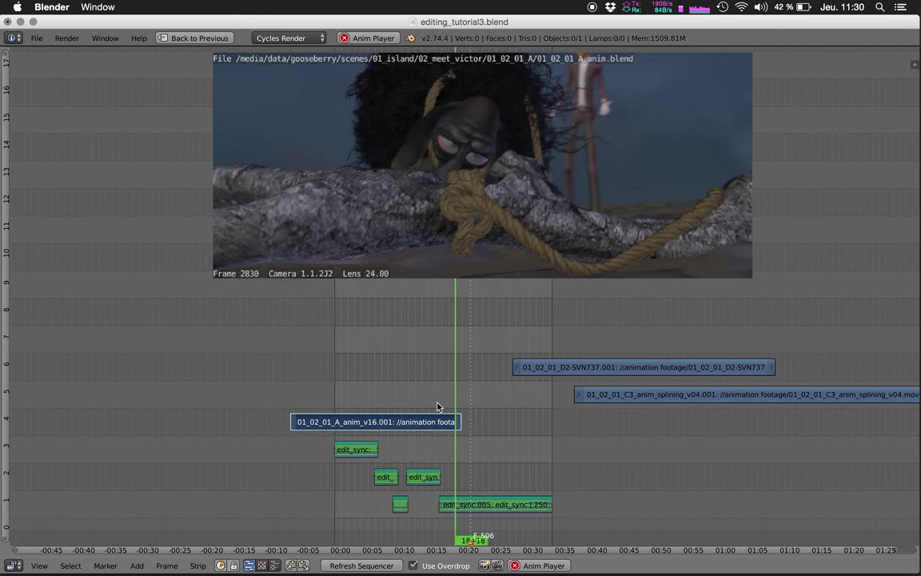
Move the 01_02_01_C3 strip down to channel 4, directly after the end of the A strip.
right_click(611, 397)
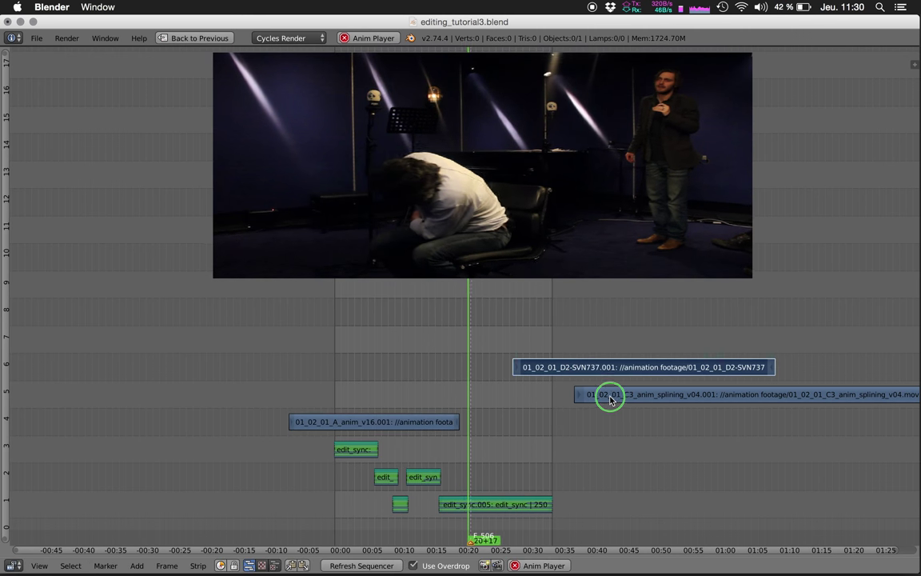
key(shift+s)
key(g)
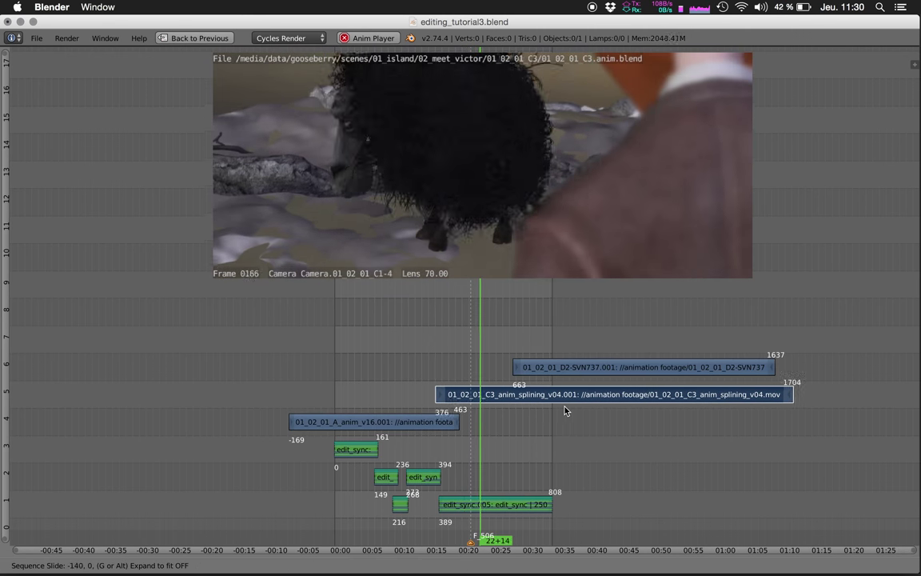
click(582, 439)
click(442, 451)
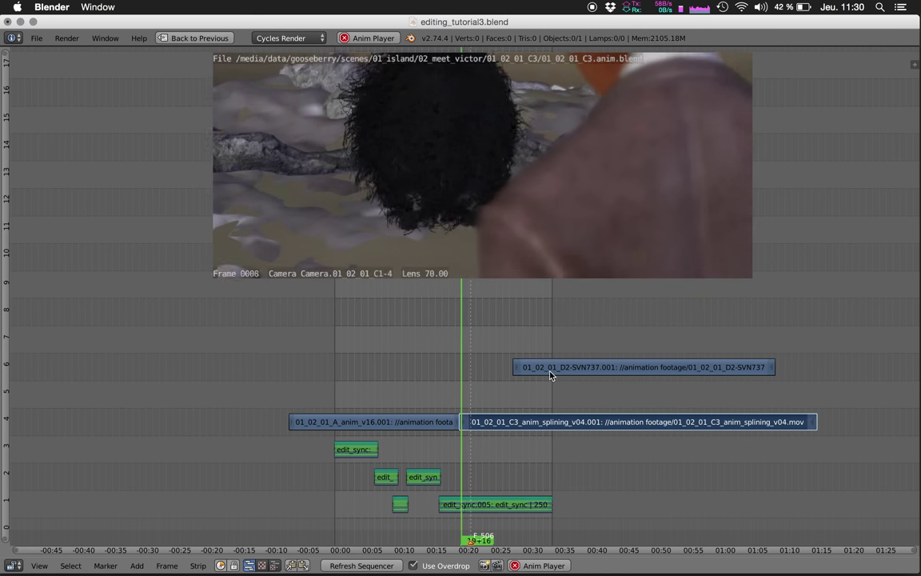
Move the 01_02_01_D2 strip down to channel 5 above the C3 strip, starting at about 29 seconds.
click(550, 369)
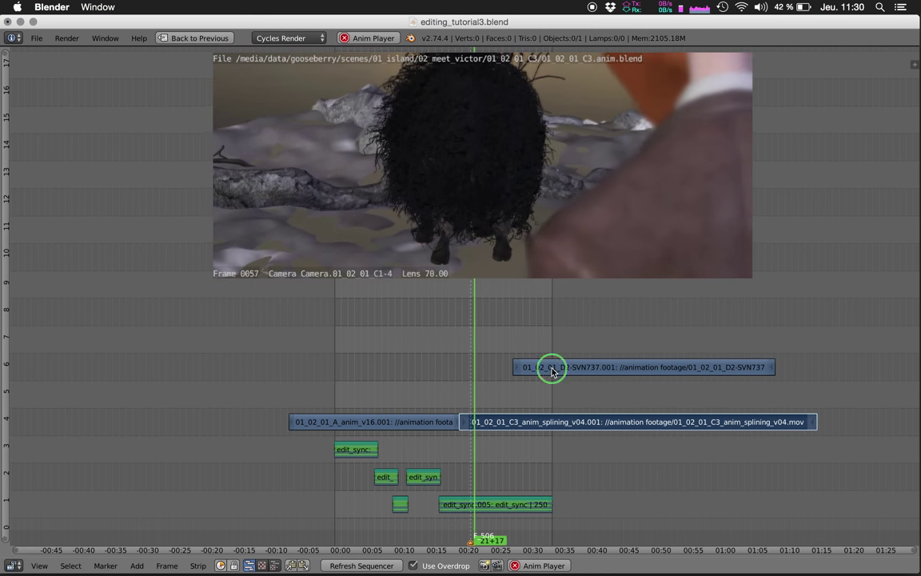
key(g)
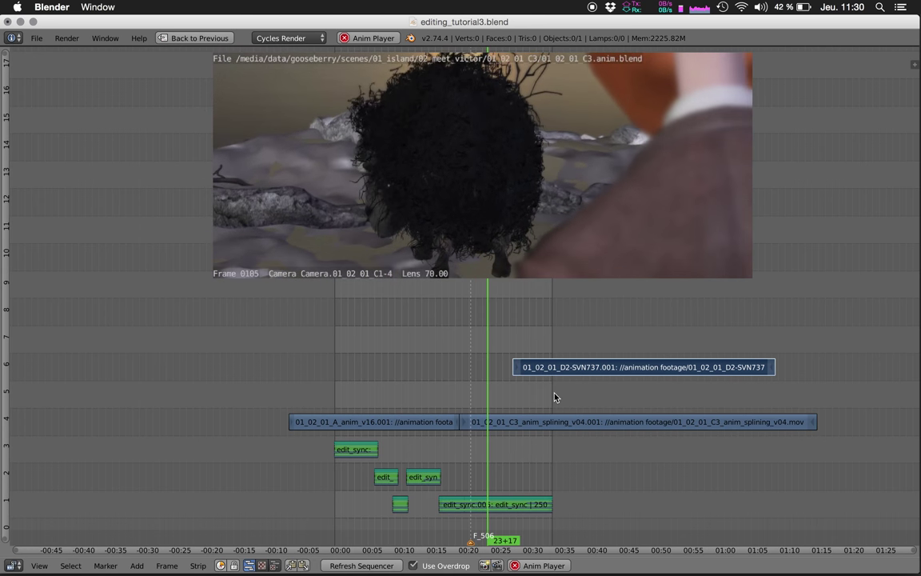
click(556, 407)
scroll(486, 453, down, 5)
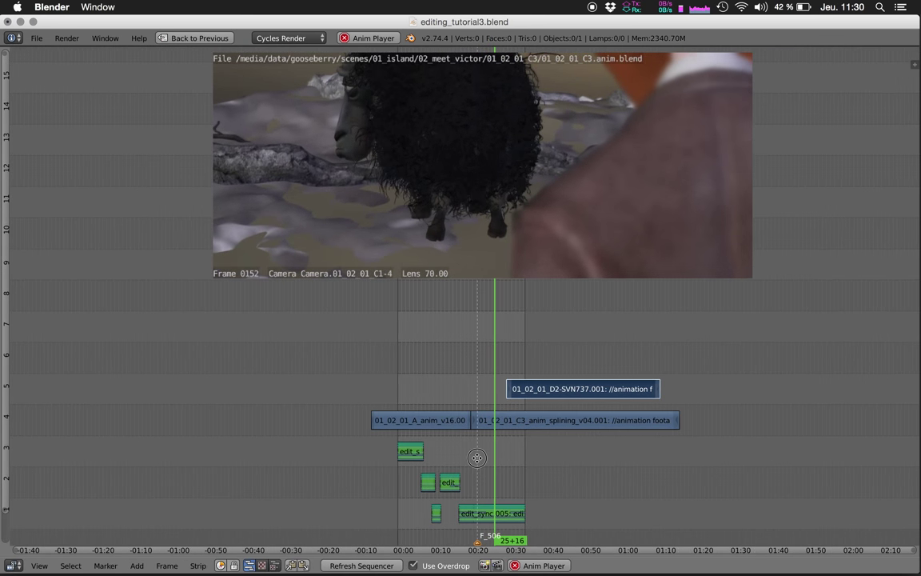
Enlarge the backdrop preview so it fills most of the space above the movie strips.
ctrl+middle_drag(485, 448, 501, 463)
key(w)
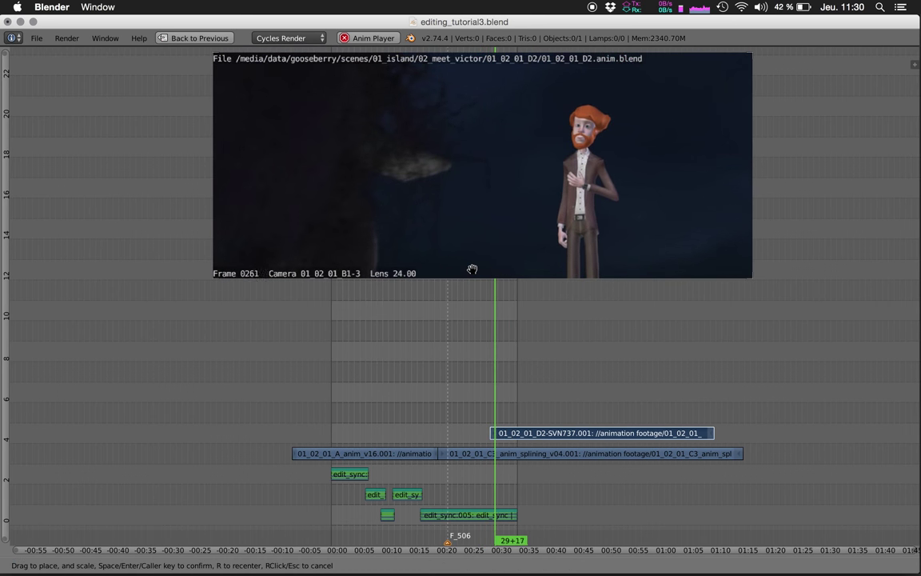
drag(472, 274, 481, 365)
key(Return)
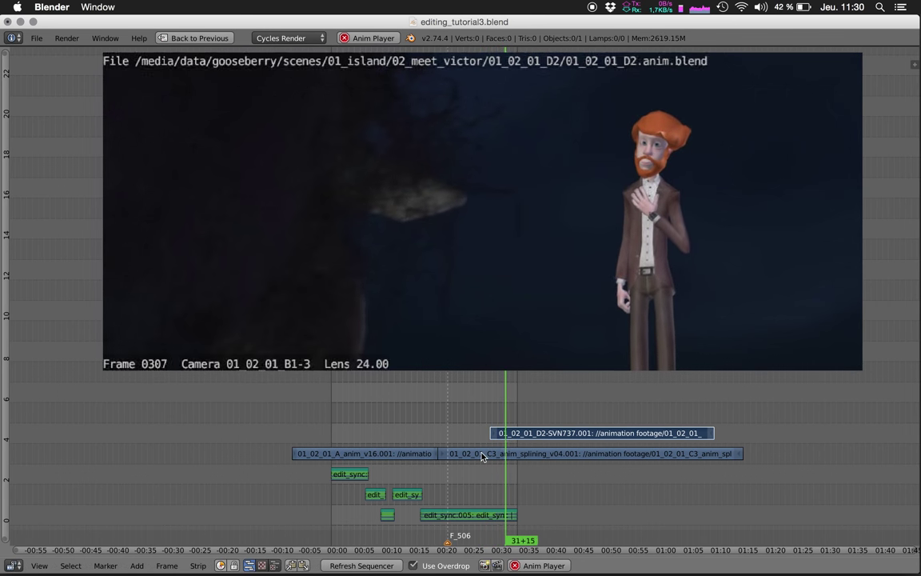
Return to the edit's first frame, play back the whole sequence and stop at 33+11.
key(alt+a)
click(341, 422)
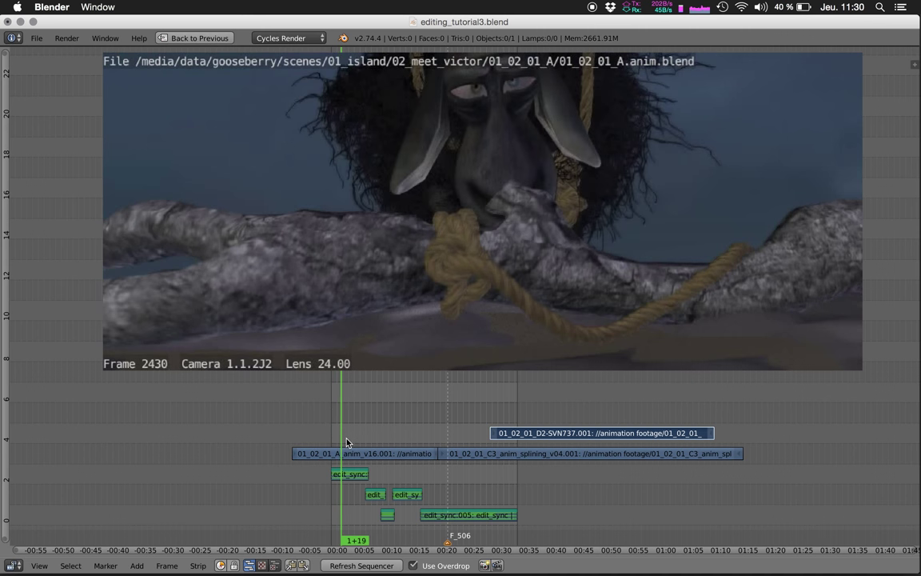
key(shift+Left)
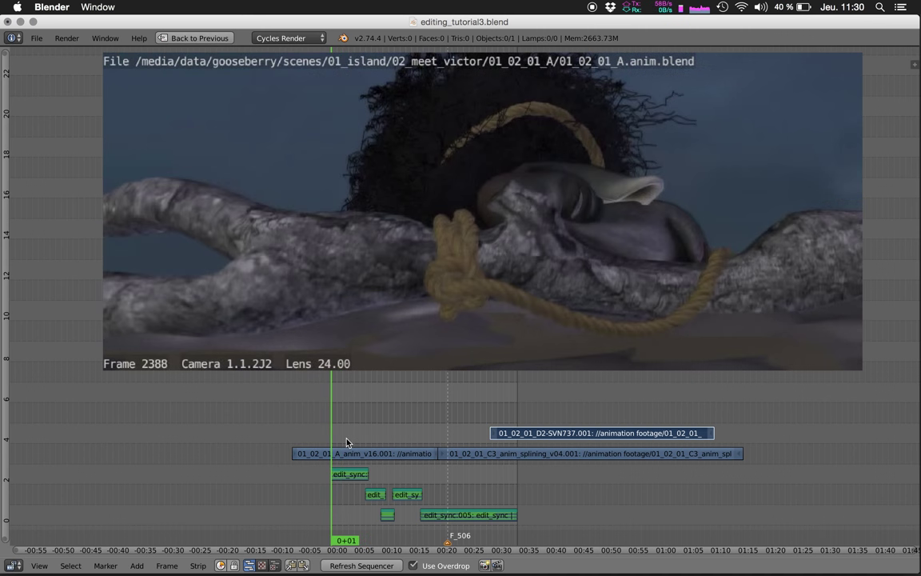
key(alt+a)
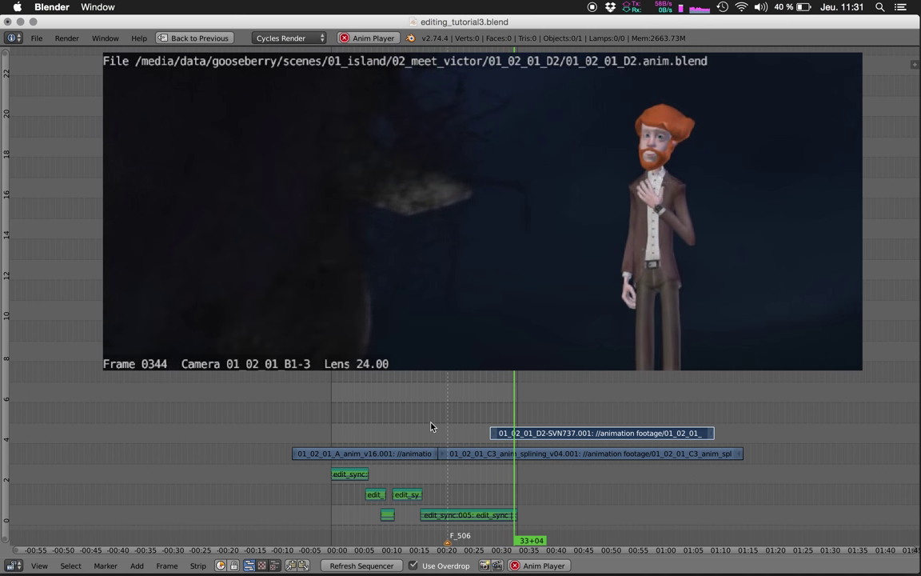
click(504, 409)
key(alt+a)
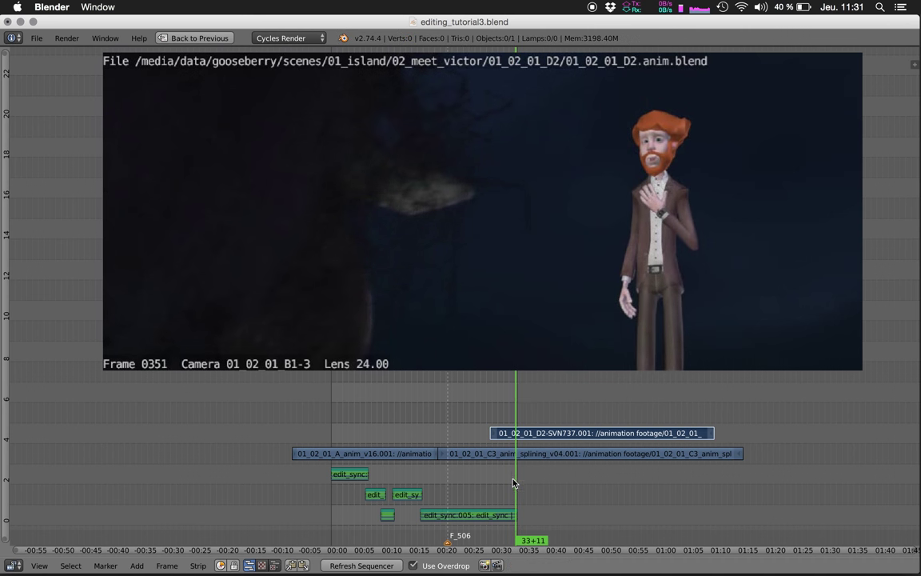
Cut the edit_sync.005 strip at 32+11 and slide its end piece about 10 frames later, leaving a gap.
mouse_move(519, 516)
ctrl+middle_down()
mouse_move(547, 496)
mouse_move(502, 505)
mouse_move(516, 502)
ctrl+middle_up()
scroll(512, 502, up, 1)
click(472, 507)
right_drag(467, 524, 465, 504)
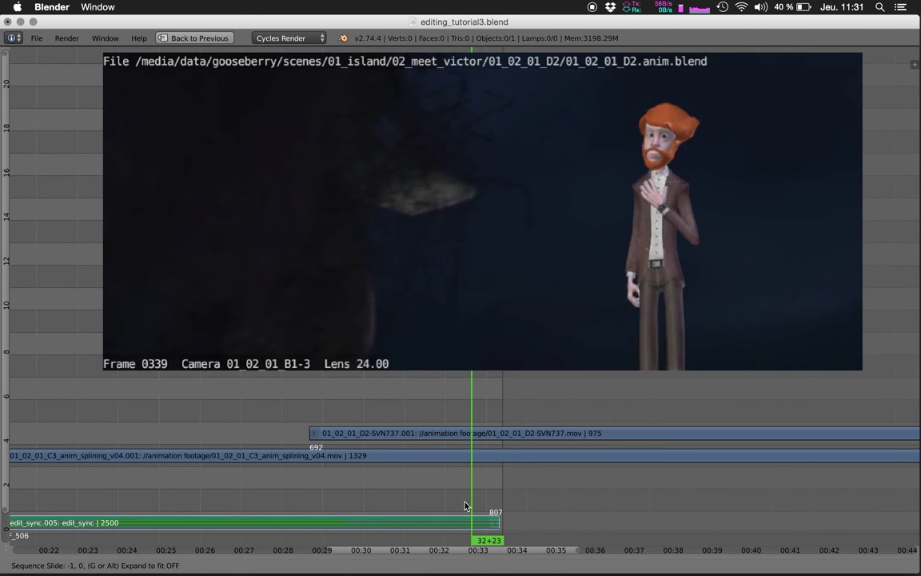
right_click(462, 500)
mouse_move(462, 503)
mouse_down()
mouse_move(466, 514)
mouse_move(497, 503)
mouse_move(451, 502)
mouse_up()
key(k)
key(y)
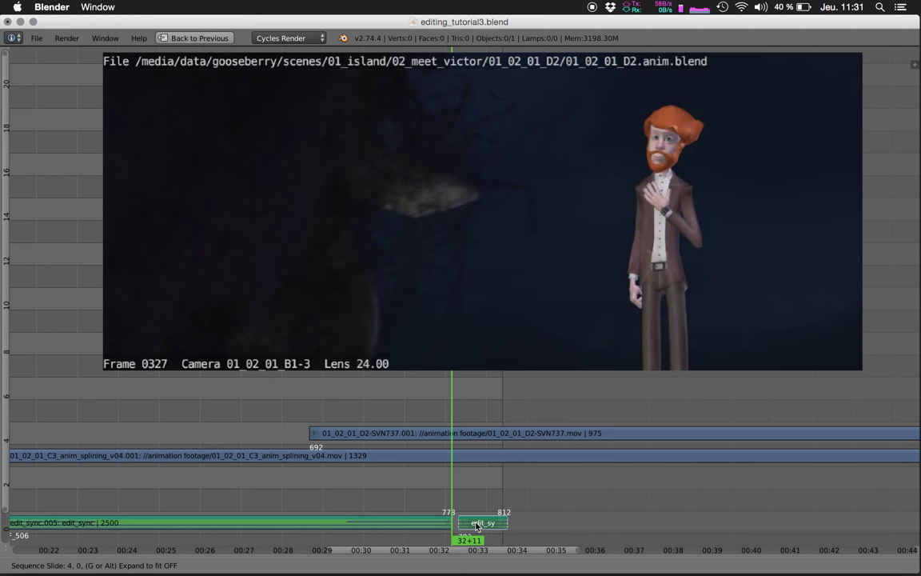
click(483, 526)
Slide the cut-off edit_sync piece so it starts at about 33+00, and play back around it to check the timing.
key(alt+a)
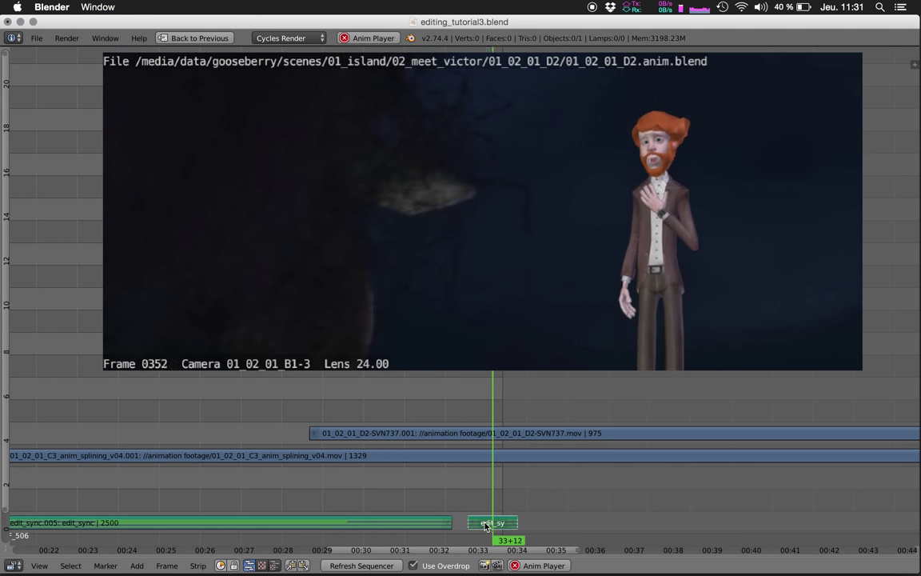
key(alt+a)
key(g)
click(491, 524)
click(465, 491)
key(alt+a)
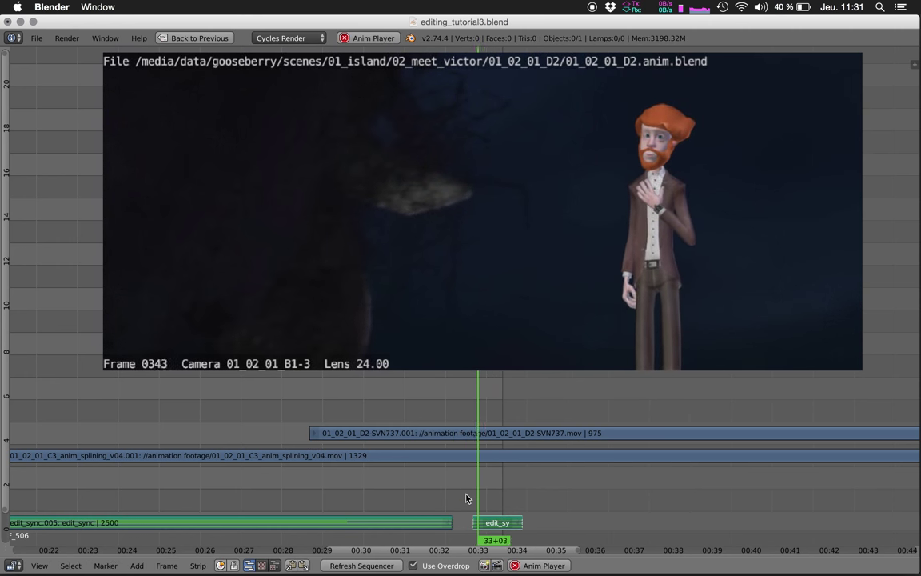
key(alt+a)
Trim the start of the cut-off edit_sync piece to frame 799, checking the timing in playback.
right_click(476, 525)
key(g)
click(484, 525)
click(477, 502)
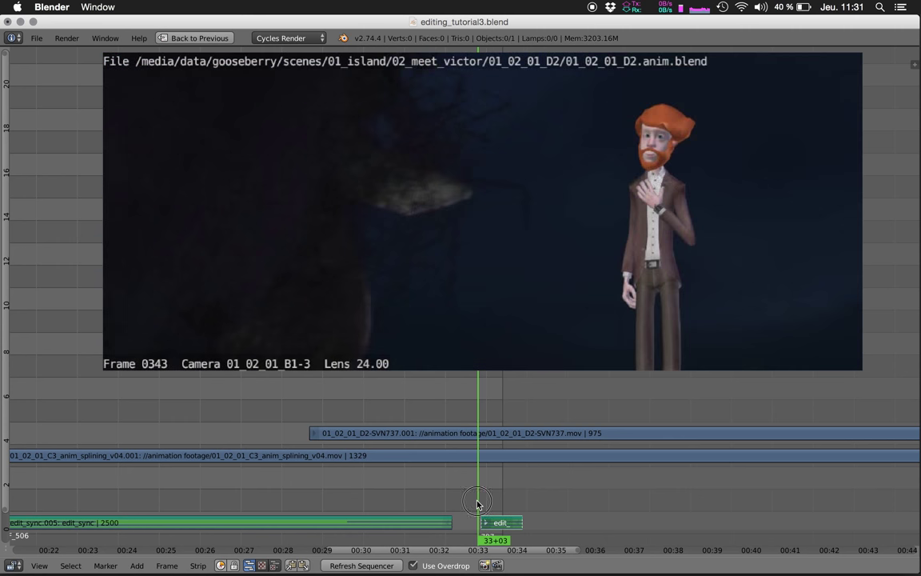
key(alt+a)
key(Escape)
key(g)
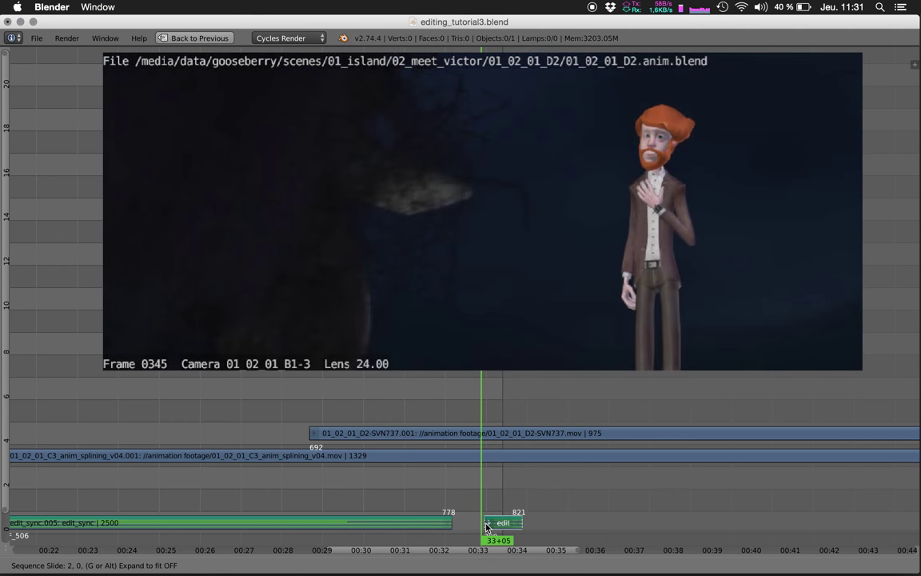
click(487, 527)
Extend the end of the edit_sync.005 strip to frame 783, playing across the gap to judge the cut.
drag(445, 512, 424, 512)
right_click(451, 527)
key(g)
click(468, 529)
key(alt+a)
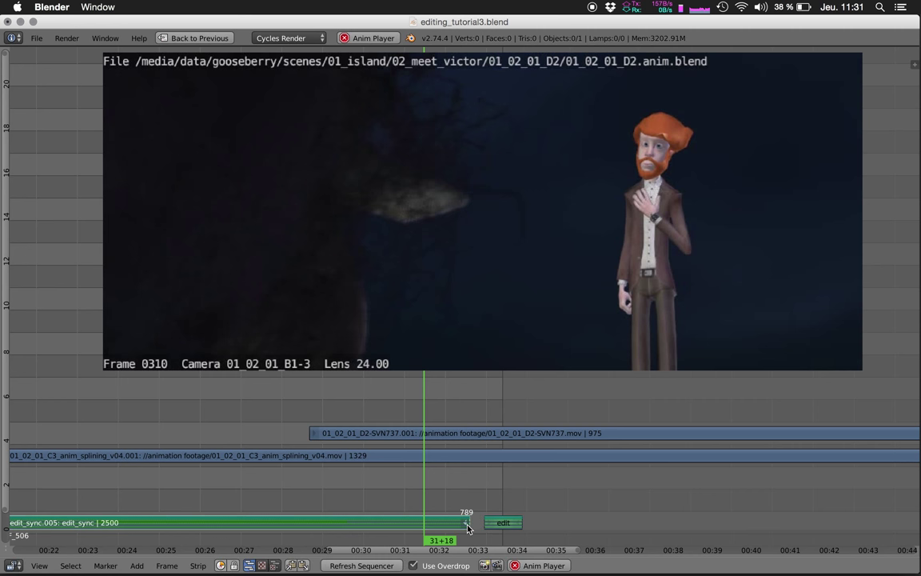
key(alt+a)
key(g)
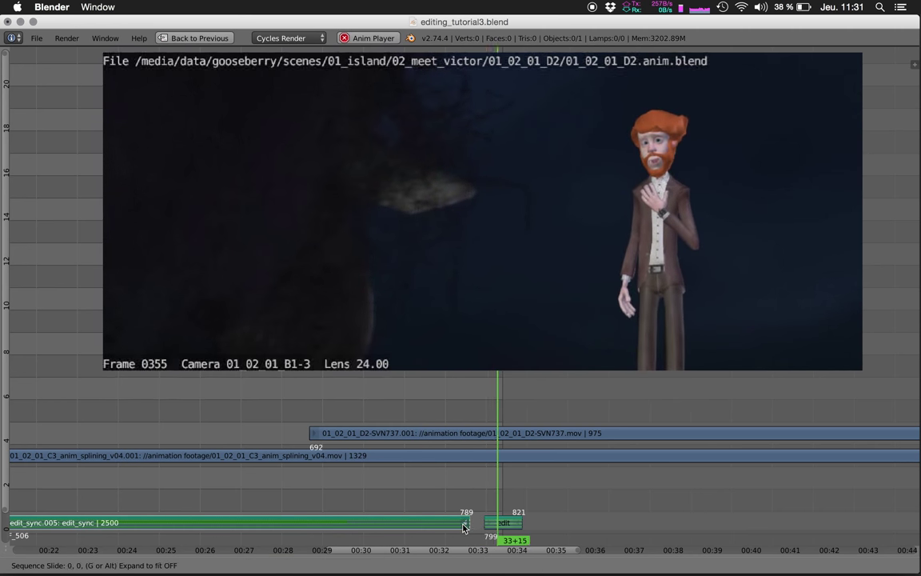
click(448, 521)
key(alt+a)
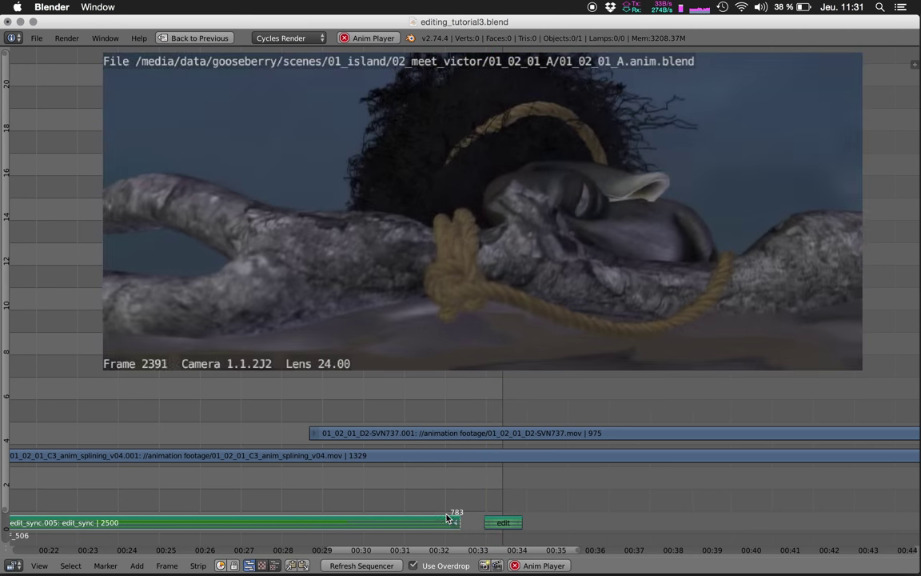
ctrl+middle_drag(472, 509, 409, 498)
key(alt+a)
Restore the full layout, set the edit's end frame to 859 and move the playhead to 24+11.
key(shift+space)
click(419, 537)
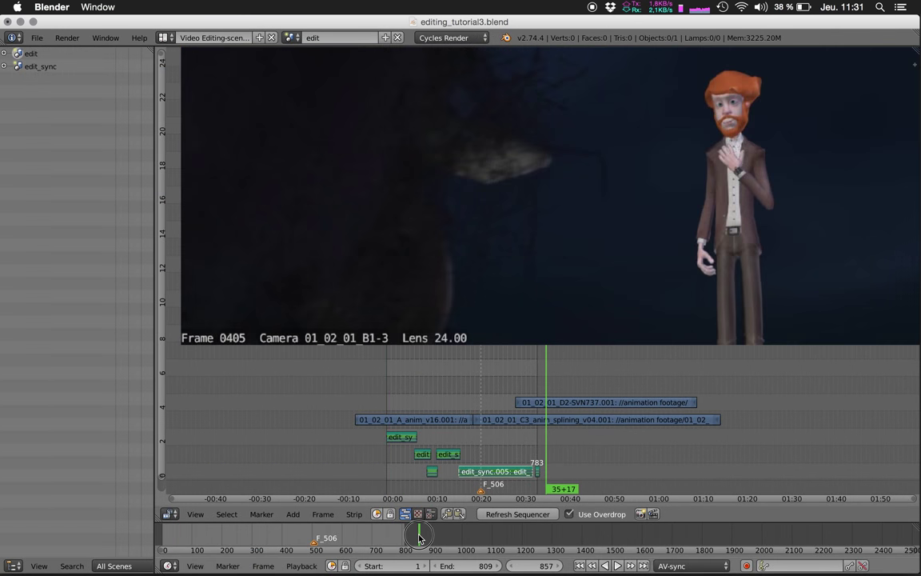
drag(511, 385, 496, 400)
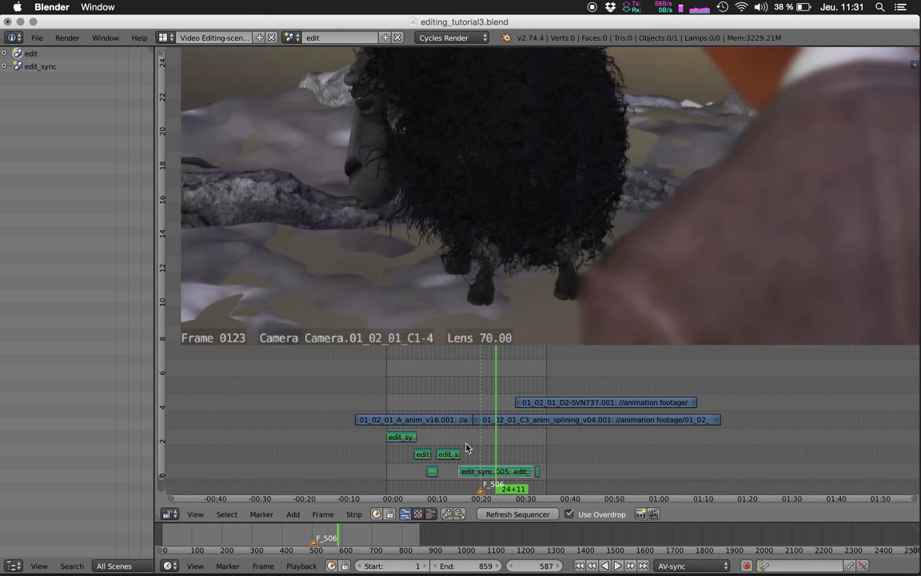
Maximize the sequencer and mute the A, C3 and D2 animation movie strips.
key(ctrl+Up)
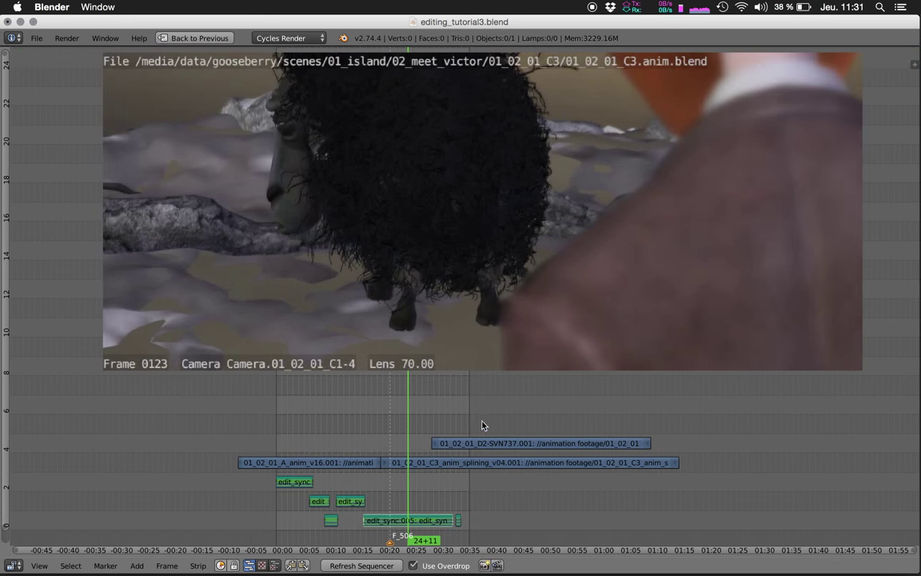
ctrl+middle_drag(417, 493, 453, 460)
key(a)
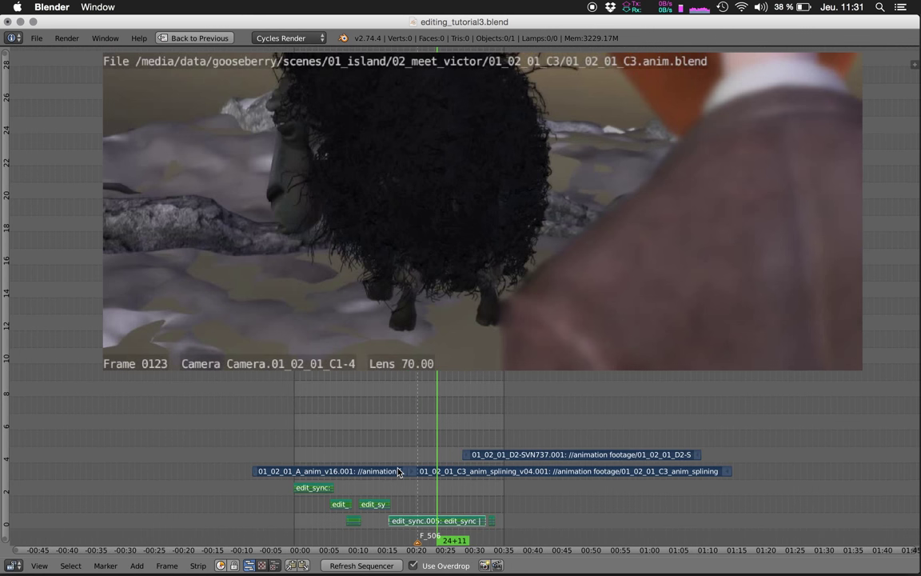
key(a)
key(b)
drag(329, 428, 523, 475)
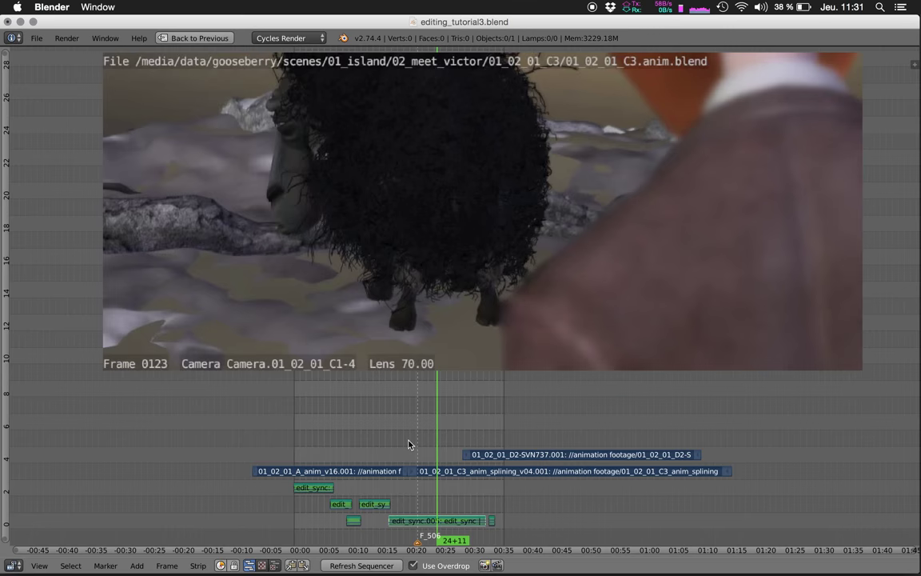
key(h)
At 28+08, unmute the 01_02_01_C3 strip to compare it with the live footage, and mute it again.
right_click(443, 520)
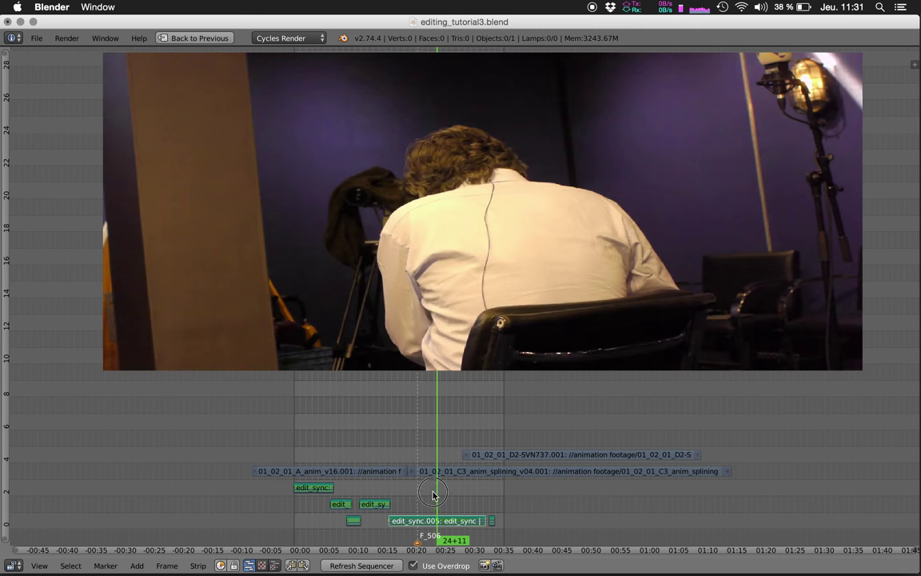
drag(433, 495, 460, 496)
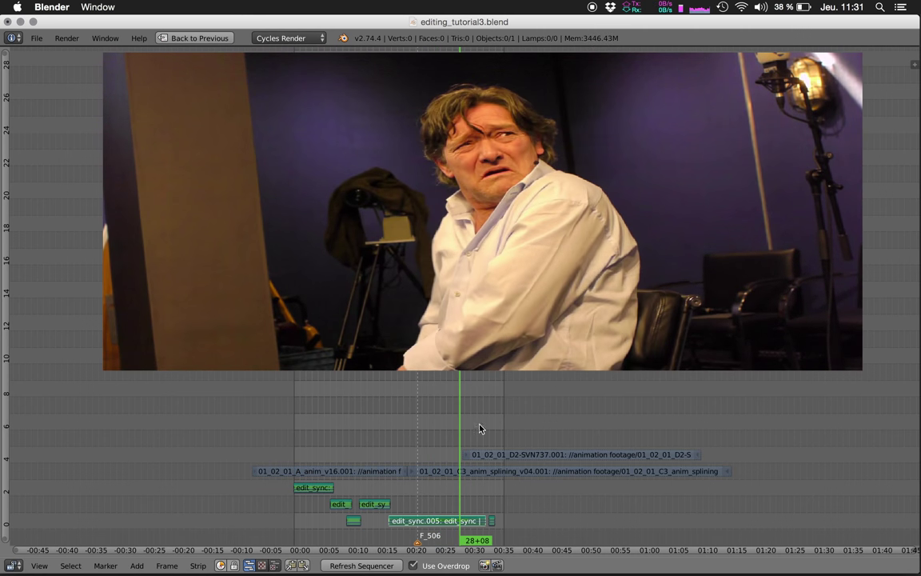
right_click(460, 471)
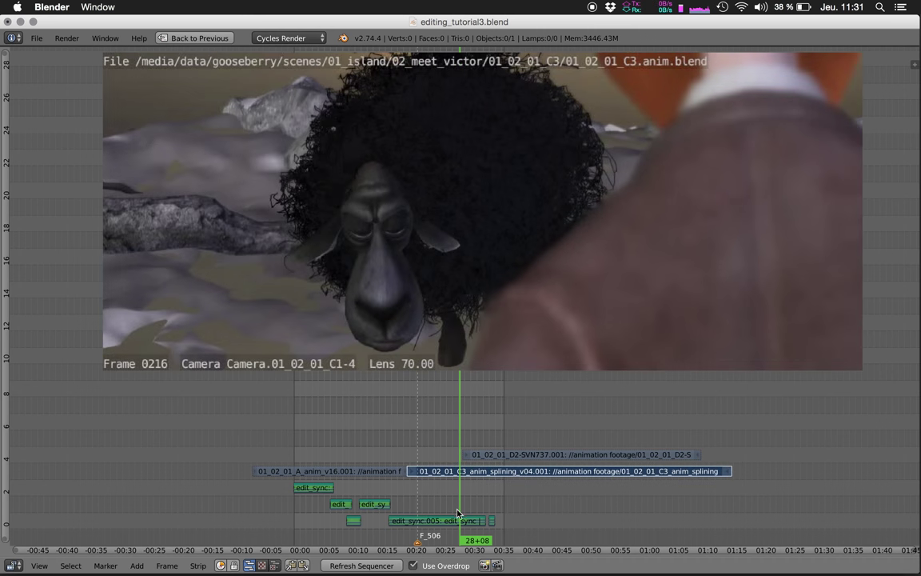
key(h)
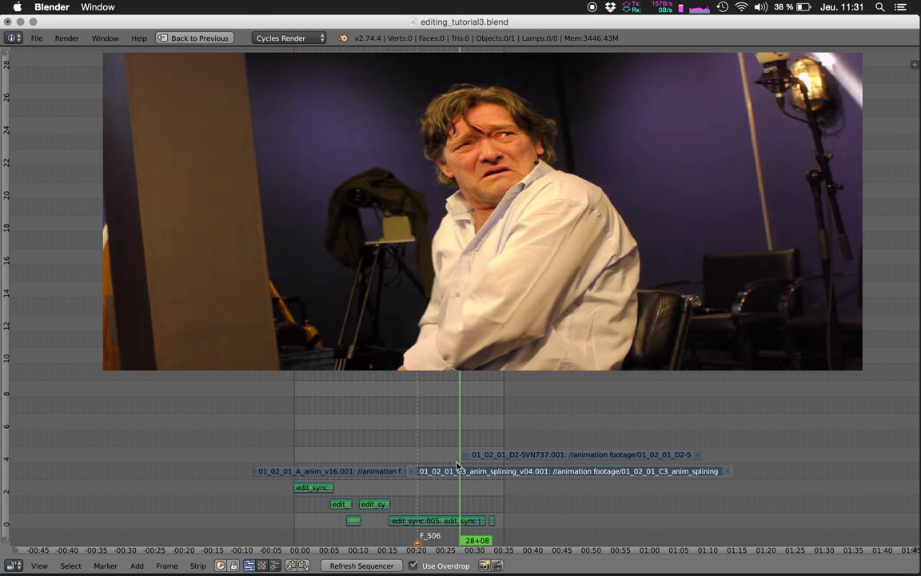
Enter the edit_sync scene, mute the two short camera strips around 32+21 and unmute them again.
right_click(460, 519)
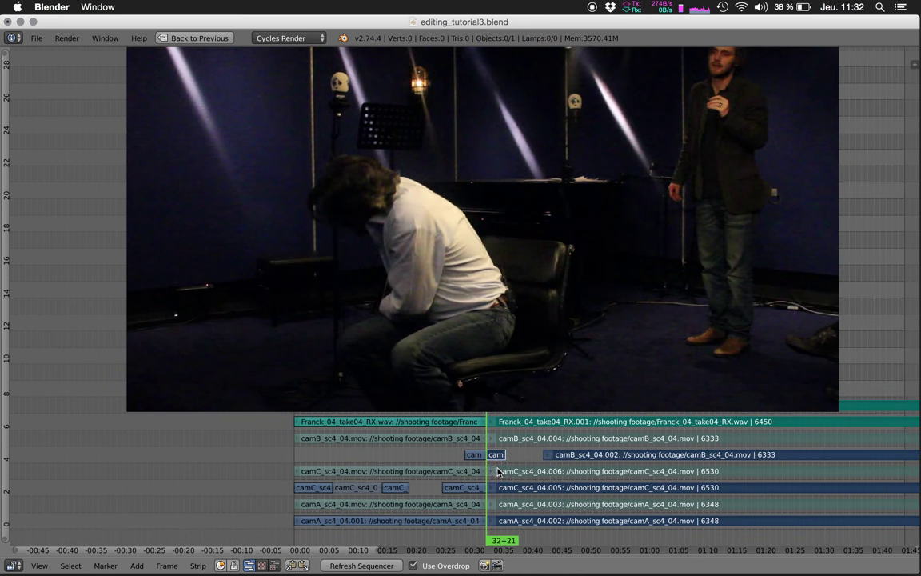
shift+right_click(480, 456)
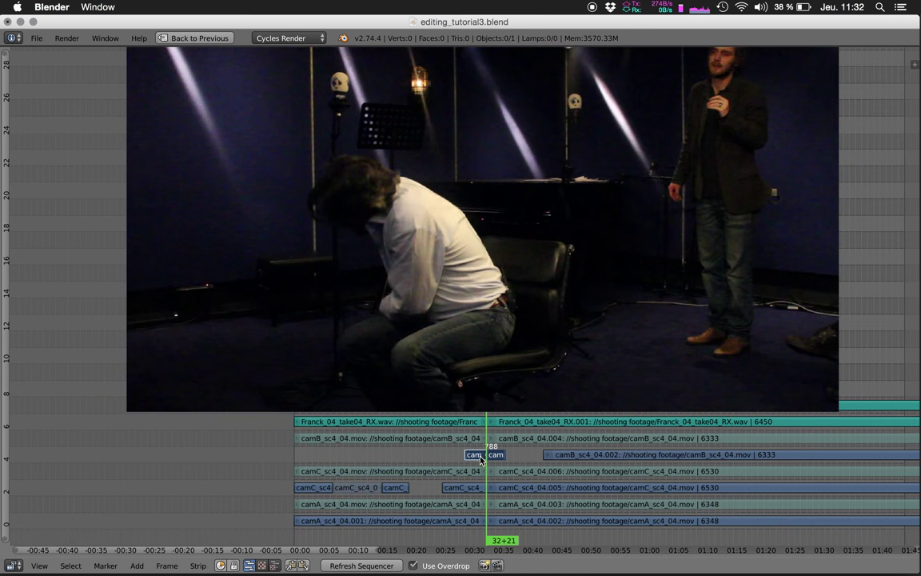
key(h)
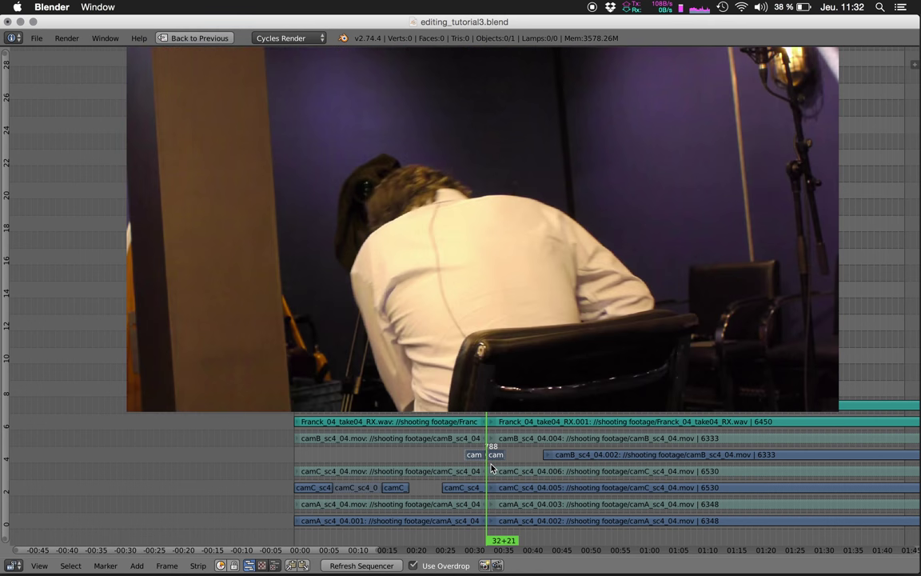
key(alt+h)
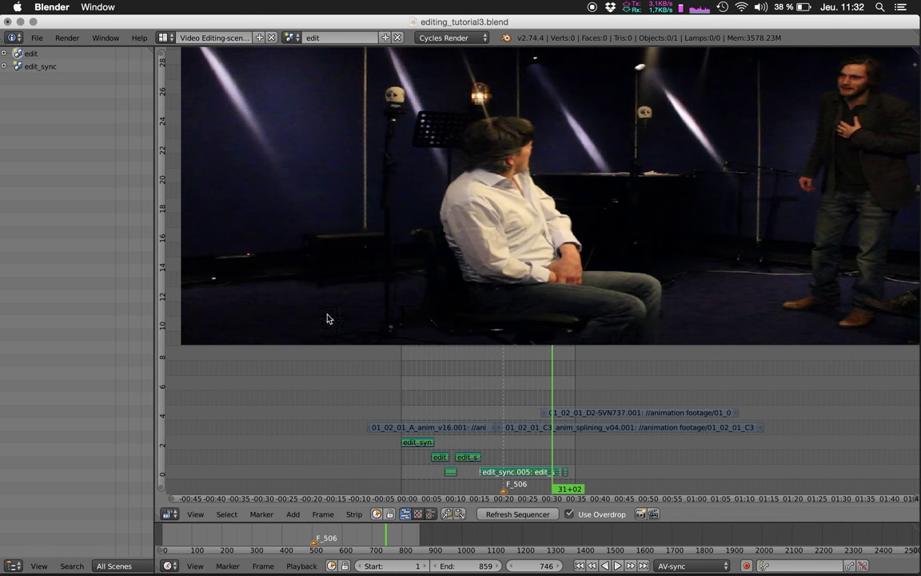
scroll(524, 470, up, 2)
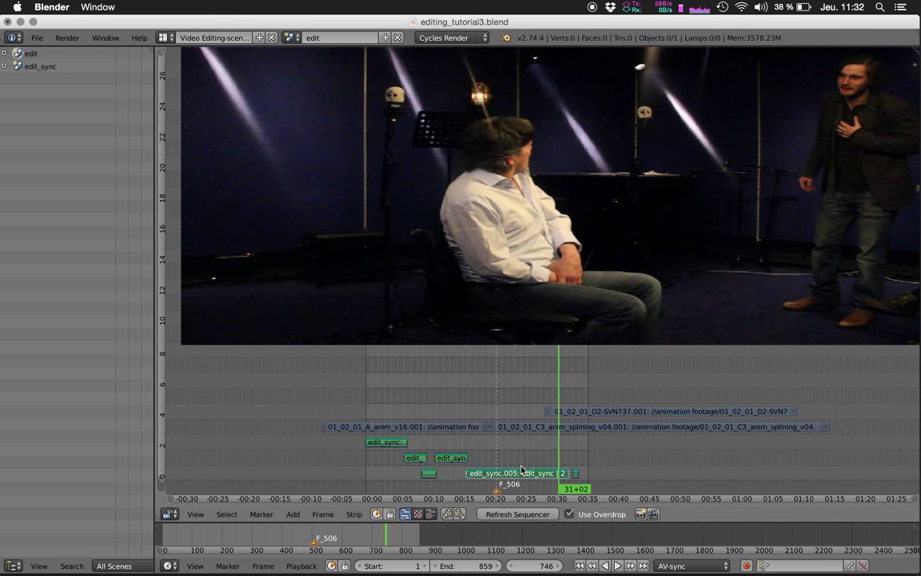
key(ctrl+Up)
ctrl+middle_drag(476, 503, 492, 469)
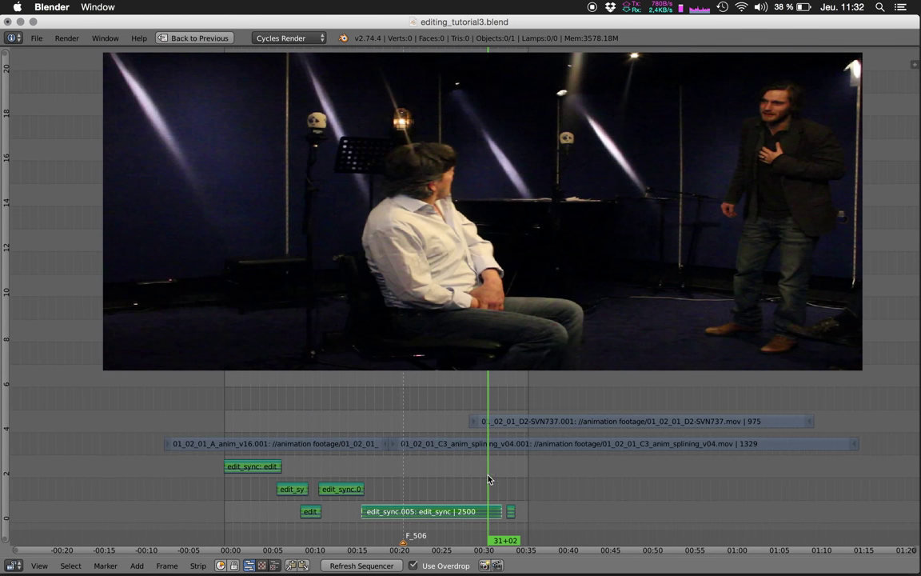
key(ctrl+Up)
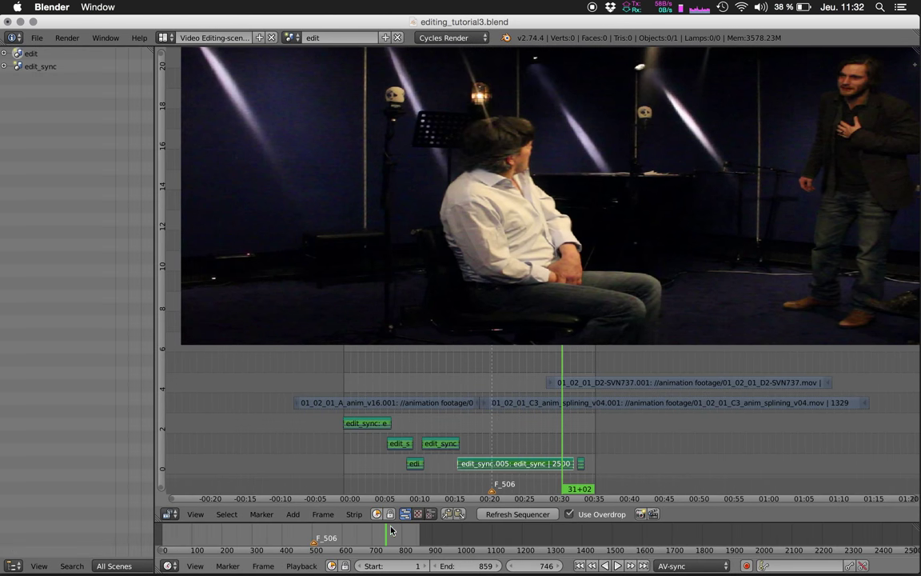
key(ctrl+Up)
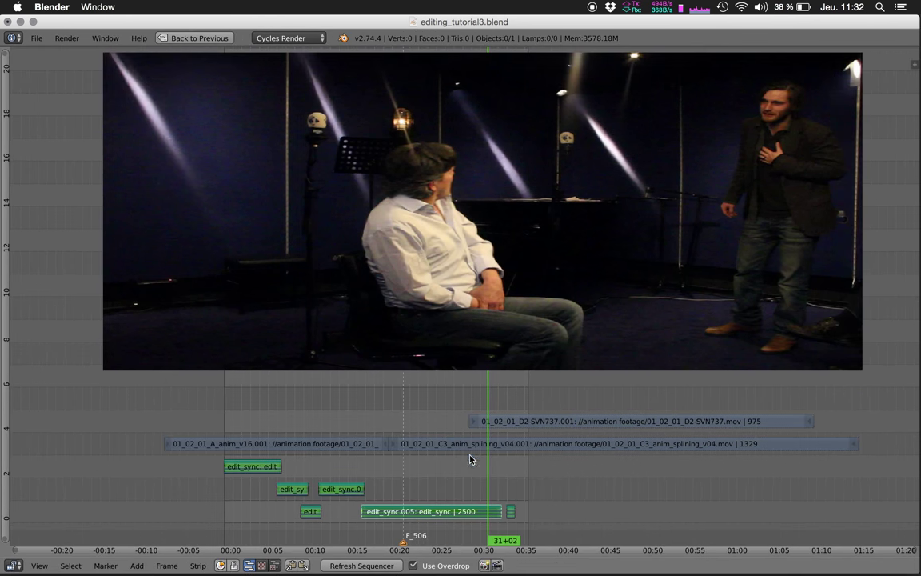
scroll(473, 456, up, 5)
scroll(560, 448, left, 2)
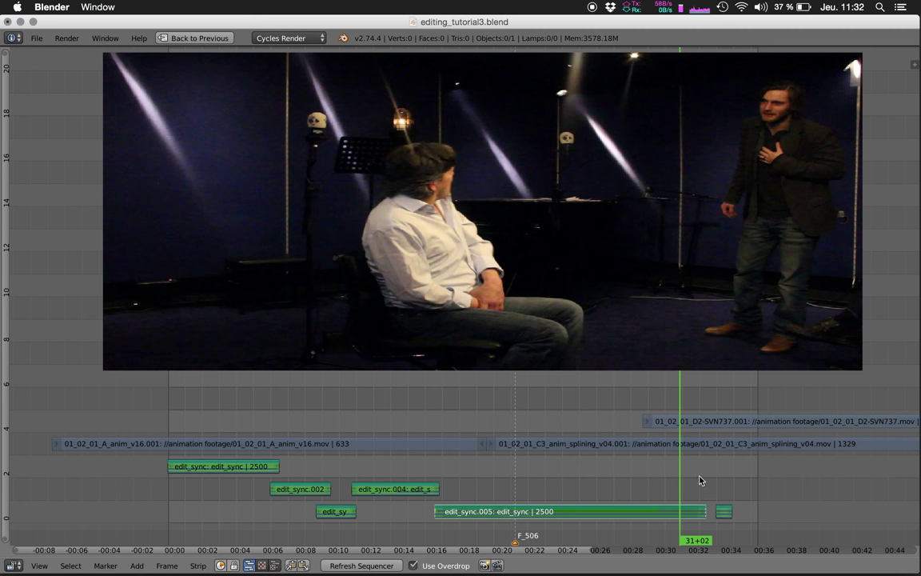
mouse_move(700, 480)
ctrl+middle_down()
mouse_move(711, 475)
mouse_move(698, 486)
ctrl+middle_up()
Shrink the backdrop preview to roughly three quarters of its size, leaving empty channels above the movie strips.
middle_drag(491, 441, 587, 416)
key(alt+o)
drag(518, 365, 518, 281)
key(Return)
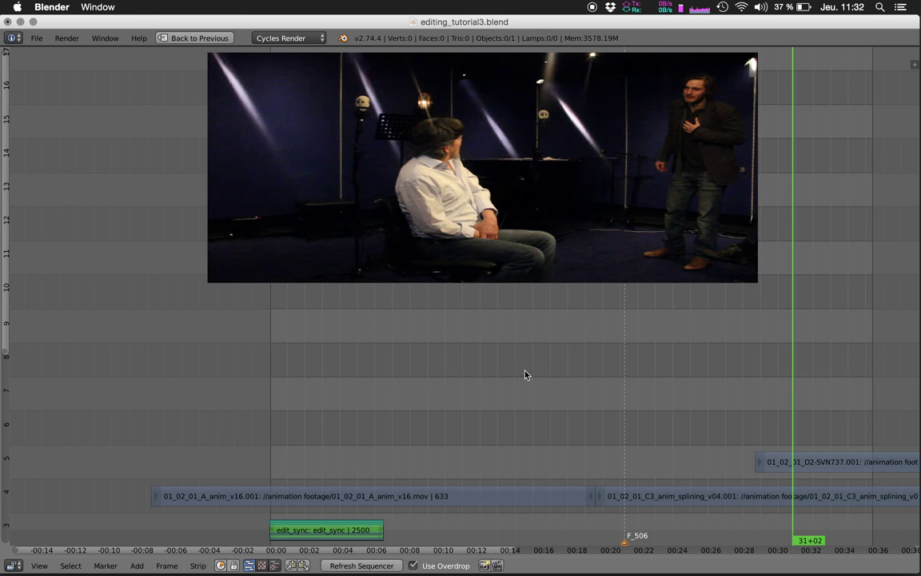
Play back the edit from 31+02 with the smaller backdrop and stop at 34+01.
scroll(519, 440, up, 4)
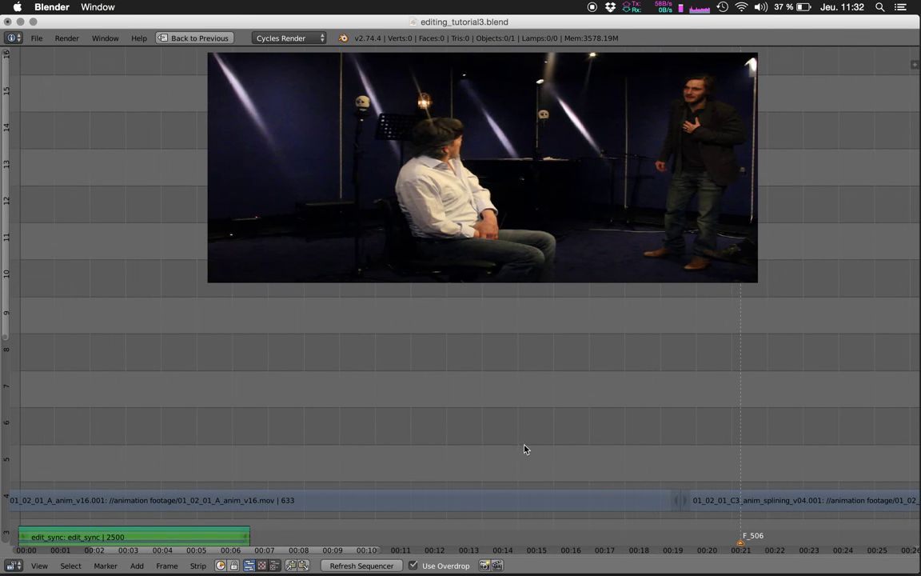
ctrl+middle_drag(518, 435, 523, 439)
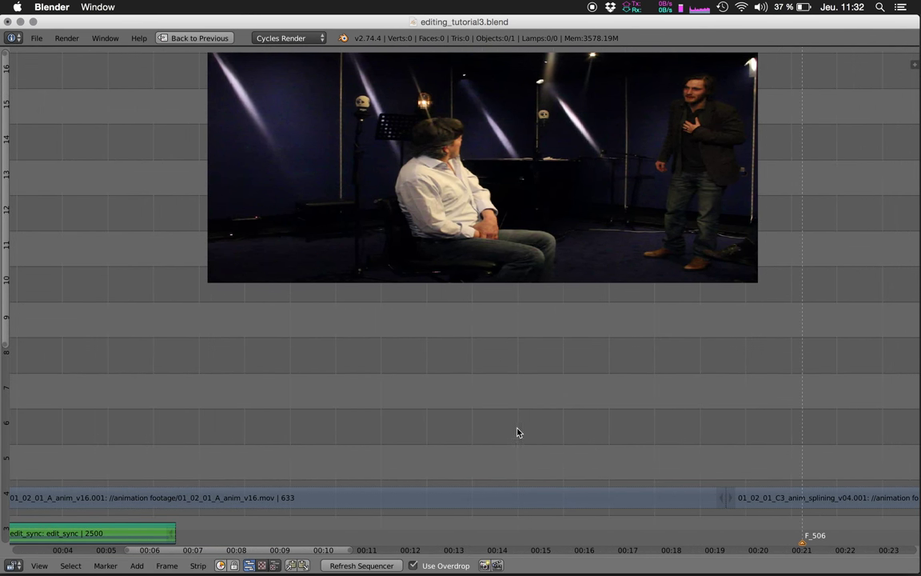
ctrl+middle_drag(781, 371, 704, 396)
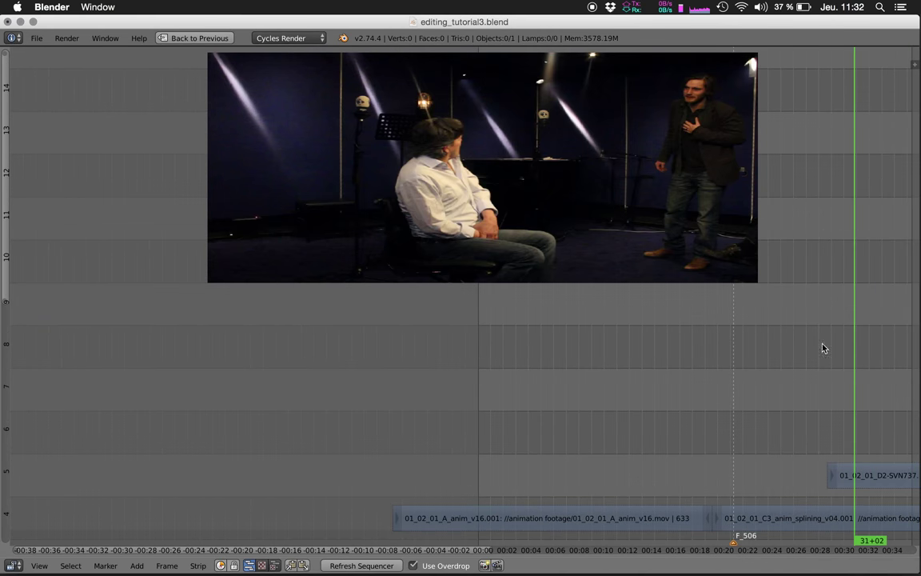
mouse_move(471, 409)
ctrl+middle_down()
mouse_move(486, 404)
mouse_move(414, 403)
mouse_move(465, 393)
ctrl+middle_up()
key(alt+a)
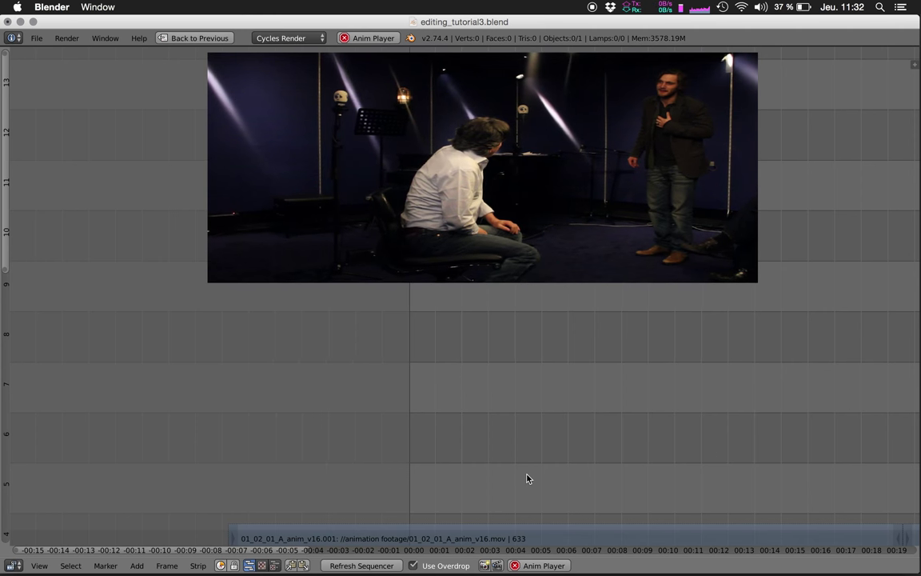
key(alt+a)
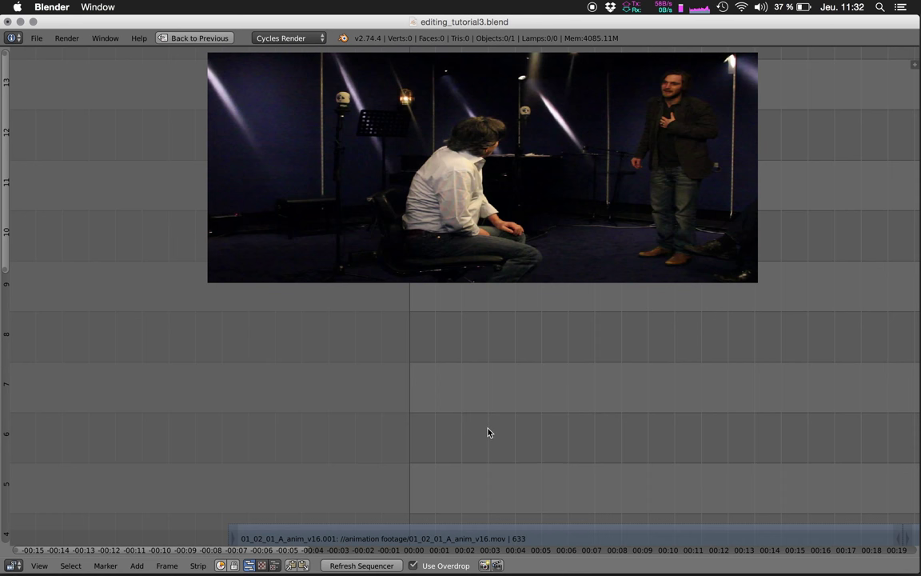
Restore the full layout and move the playhead to 12+07.
key(ctrl+Up)
key(Home)
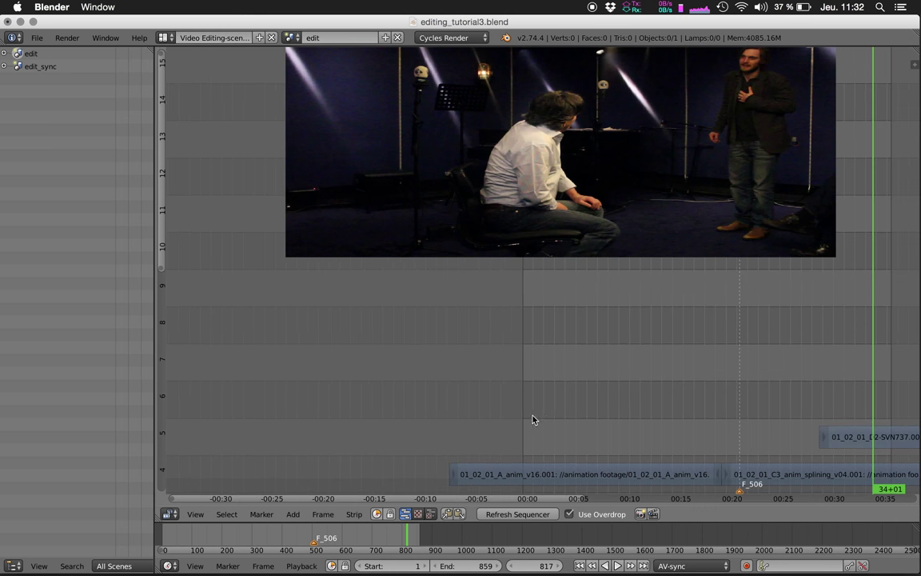
ctrl+middle_drag(714, 379, 726, 380)
click(433, 361)
ctrl+middle_drag(483, 360, 485, 363)
scroll(486, 362, up, 3)
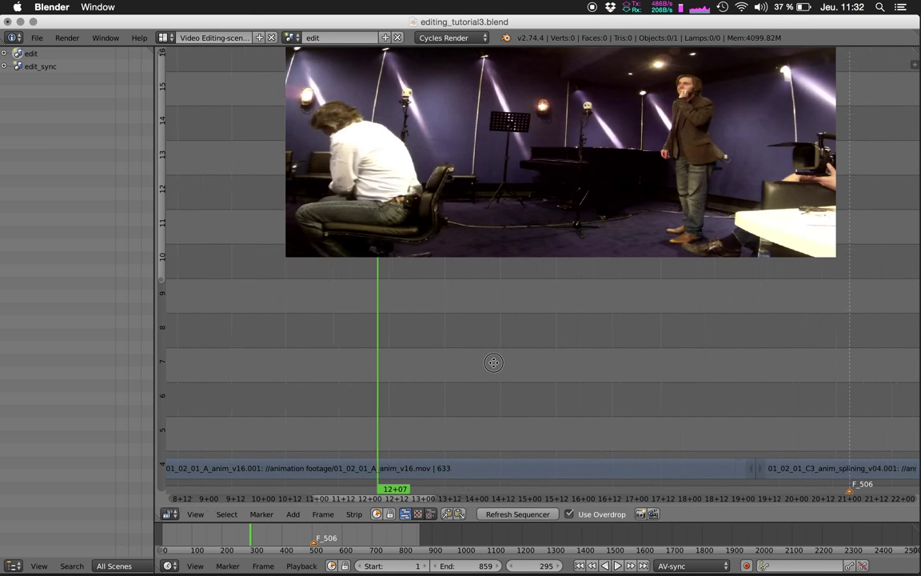
Turn on the Follow option for timeline playback and maximize the sequencer.
click(196, 567)
mouse_move(311, 569)
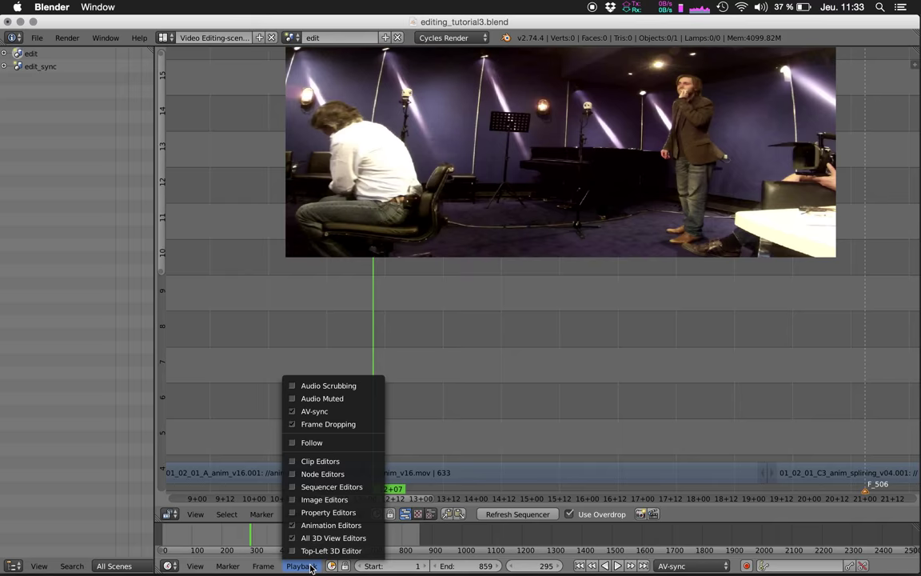
click(324, 443)
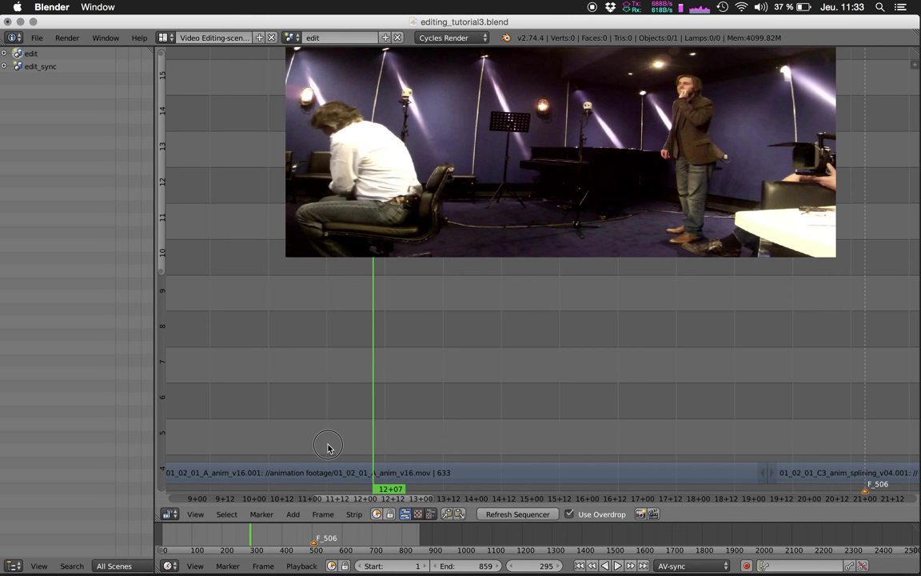
click(301, 566)
key(ctrl+Up)
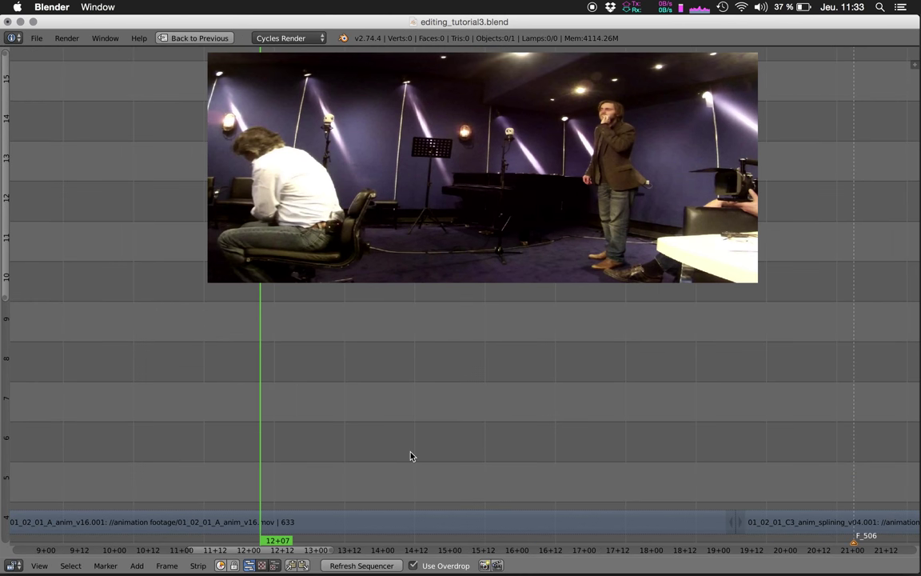
Play back the edit from 20+22 with the view following the playhead, let it loop, and stop around 19+20.
click(842, 391)
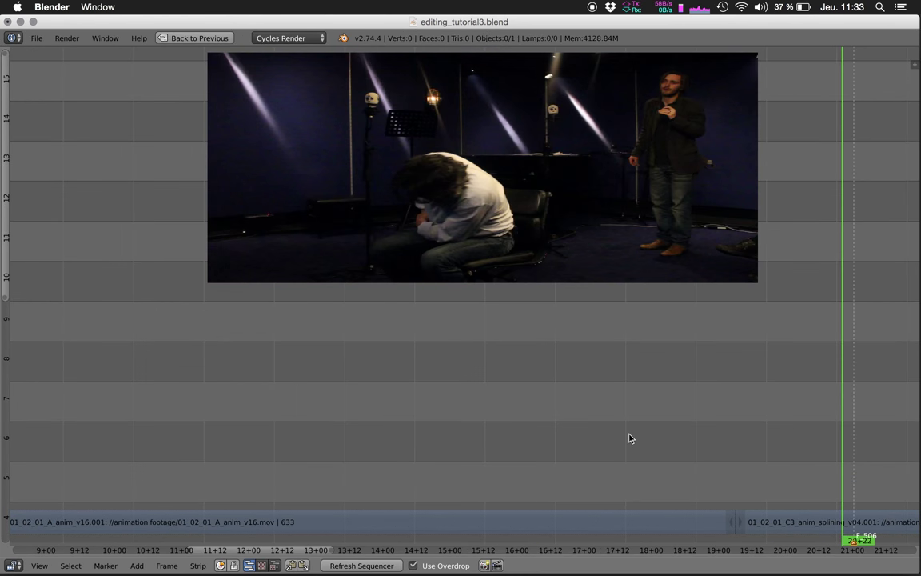
key(alt+a)
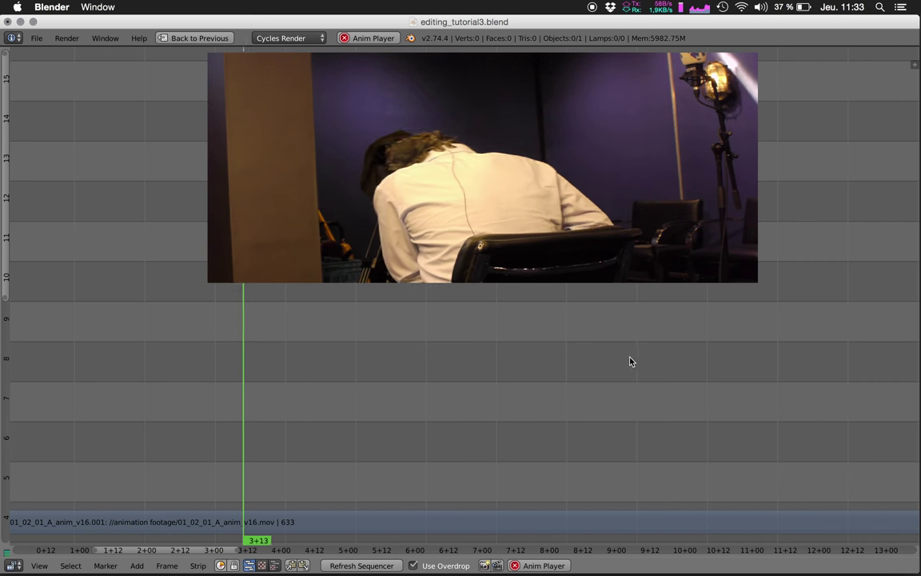
ctrl+middle_drag(438, 426, 425, 420)
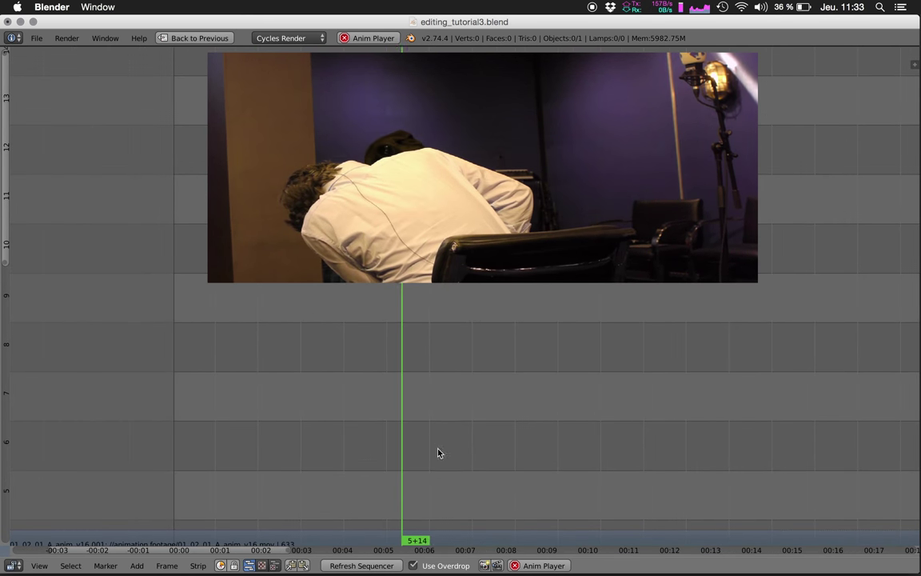
drag(890, 398, 471, 454)
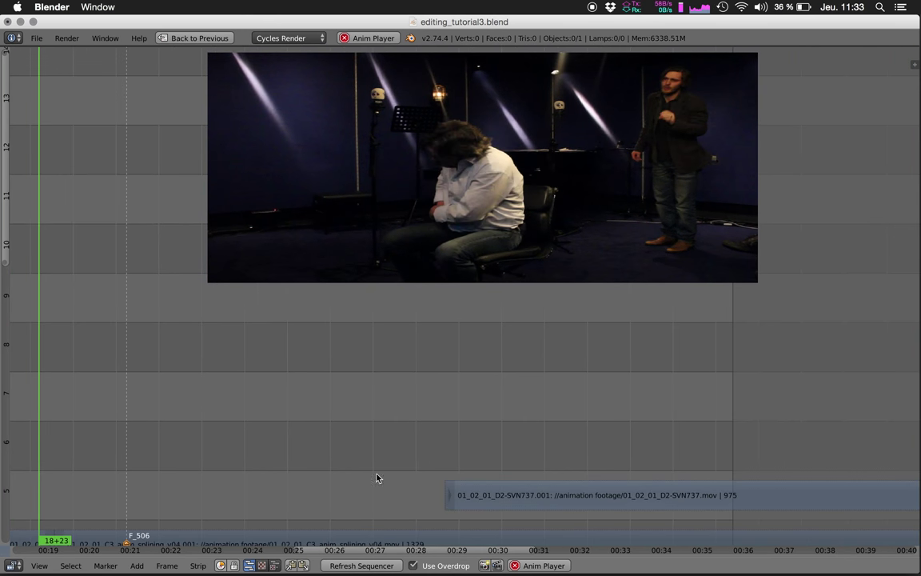
key(alt+a)
Unmute the three animation movie strips on channels 4 and 5 and move the playhead to 18+16.
ctrl+middle_drag(360, 500, 498, 358)
right_click(475, 439)
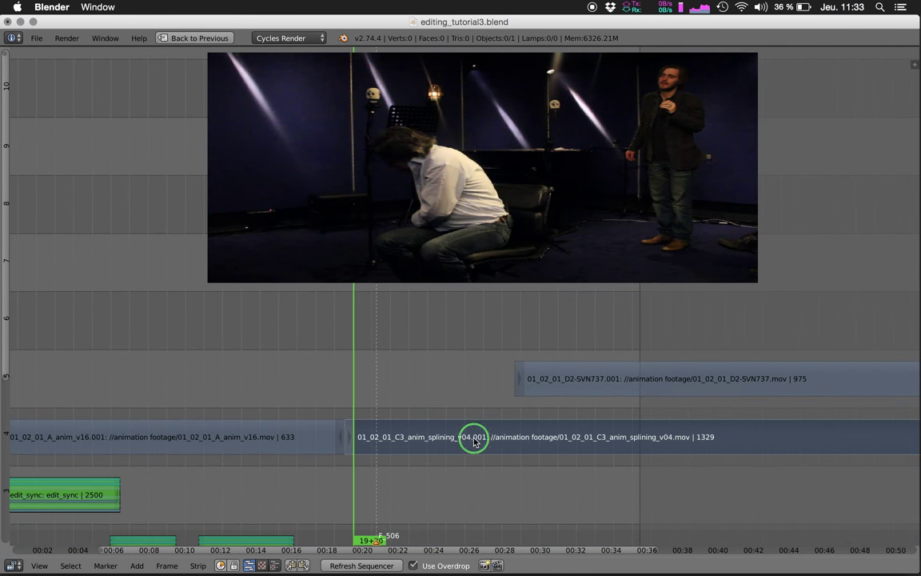
right_click(572, 376)
key(alt+h)
ctrl+middle_drag(340, 433, 407, 400)
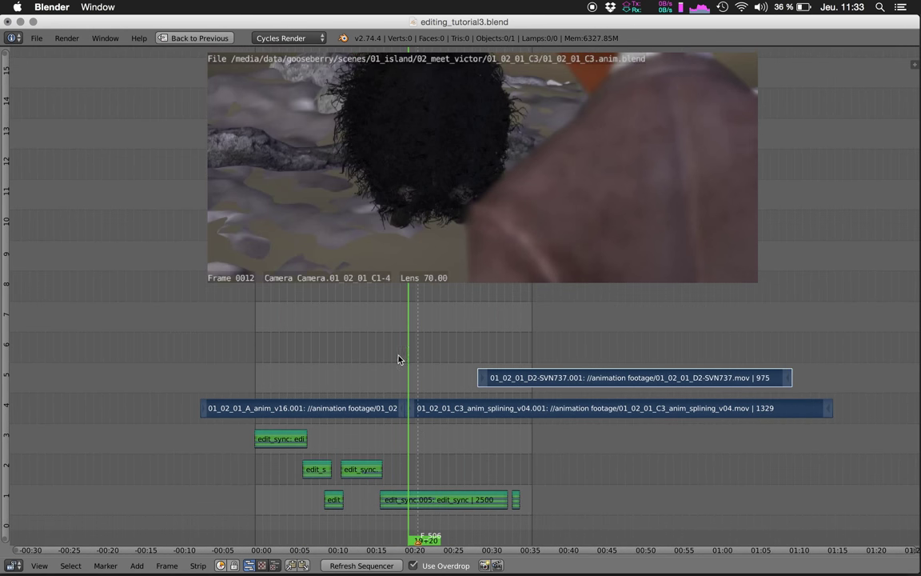
click(400, 364)
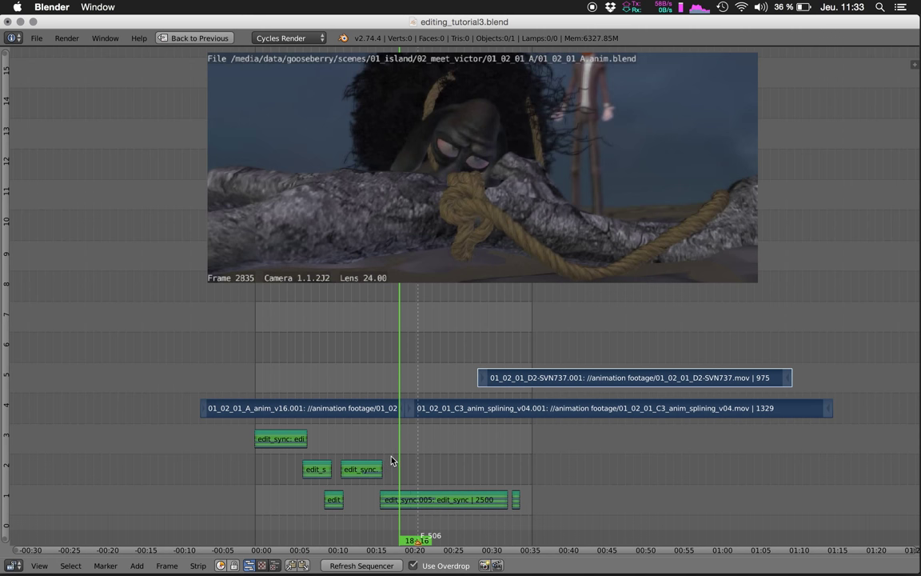
key(super+Tab)
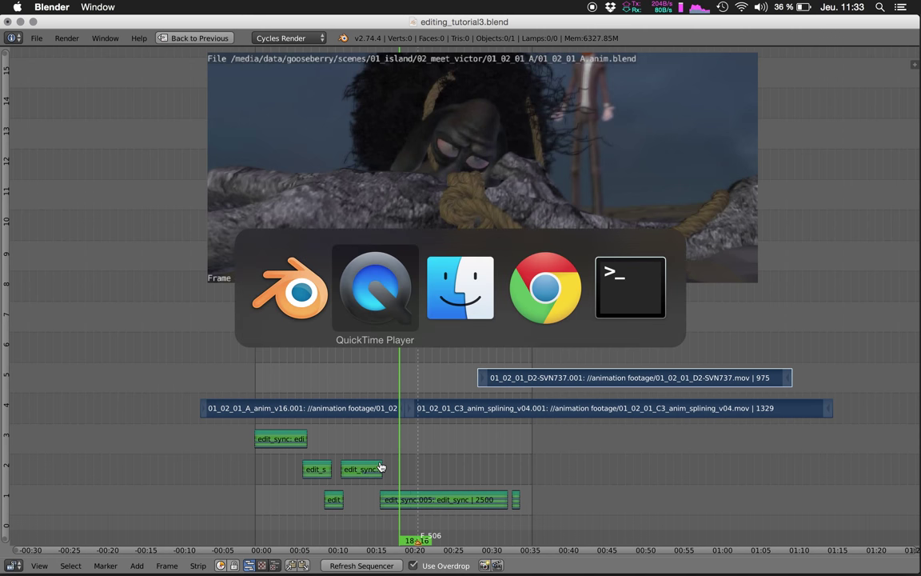
key(super+shift+Tab)
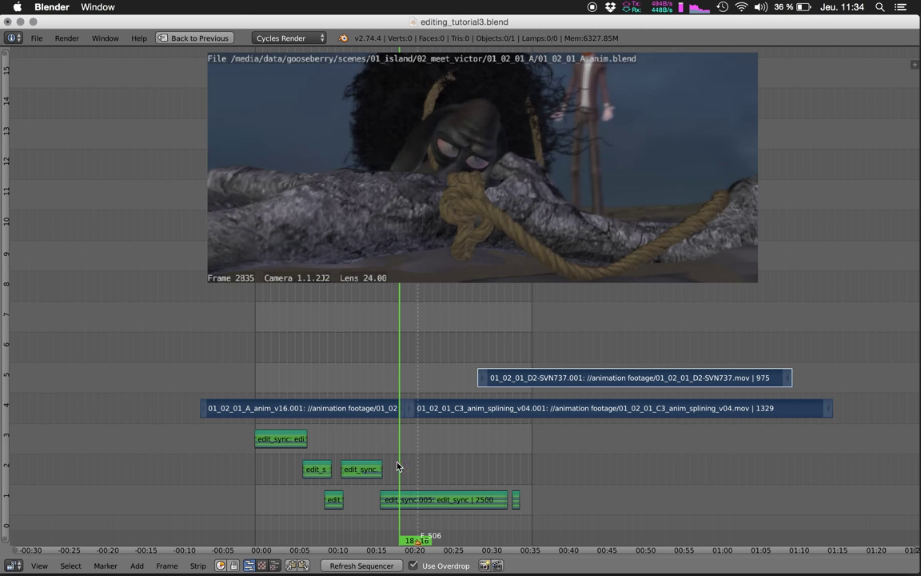
key(super+Tab)
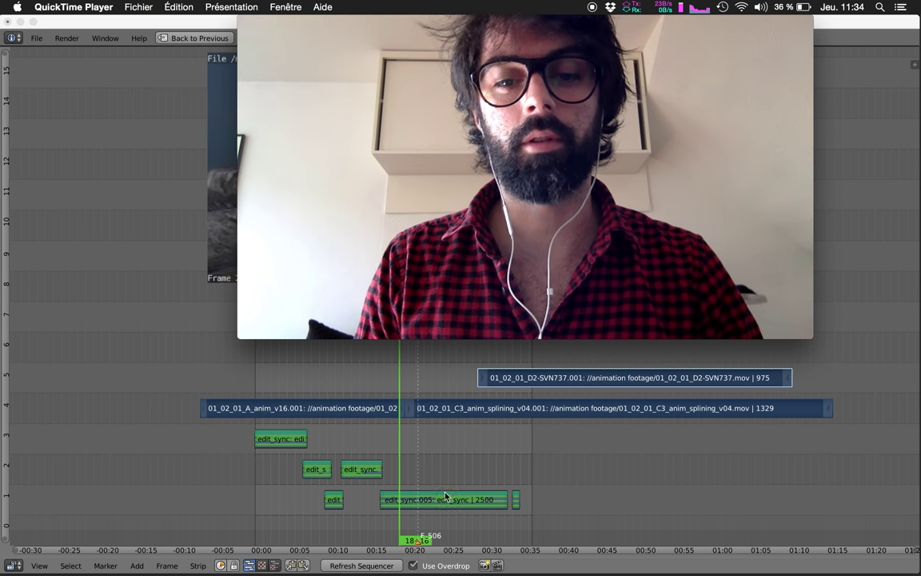
click(554, 569)
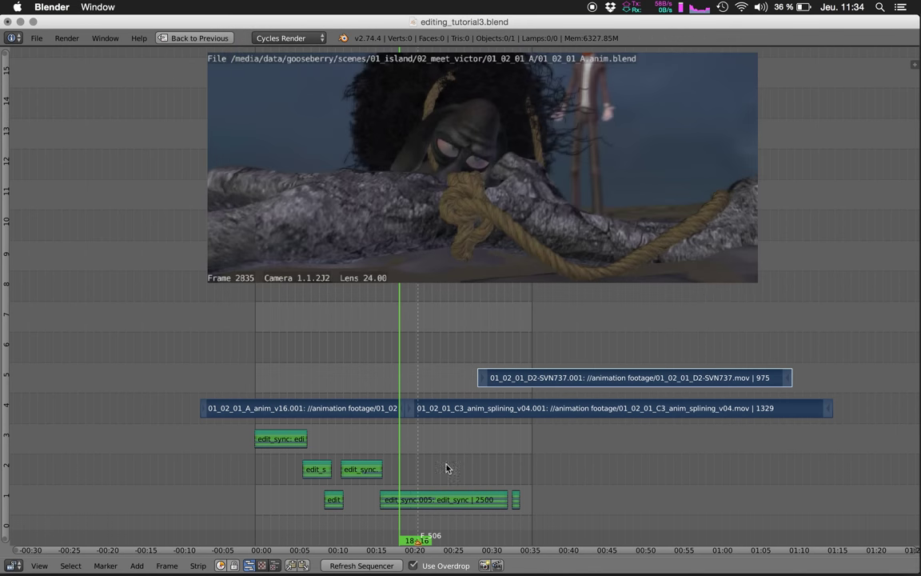
Save the project over the existing editing_tutorial3.blend file.
key(ctrl+s)
click(430, 429)
click(430, 426)
Bring up the User Preferences, place the window higher on the screen, and show the File settings.
key(ctrl+alt+u)
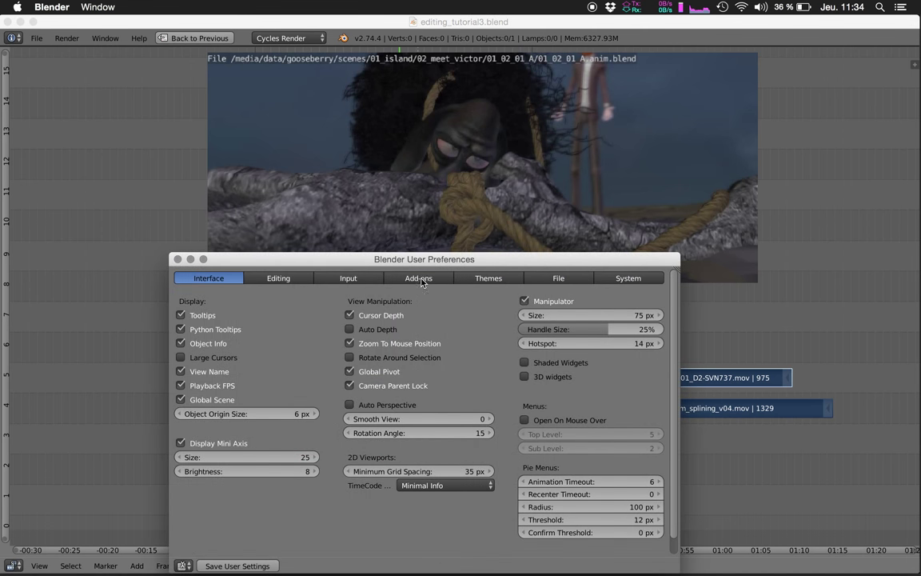
drag(424, 257, 364, 73)
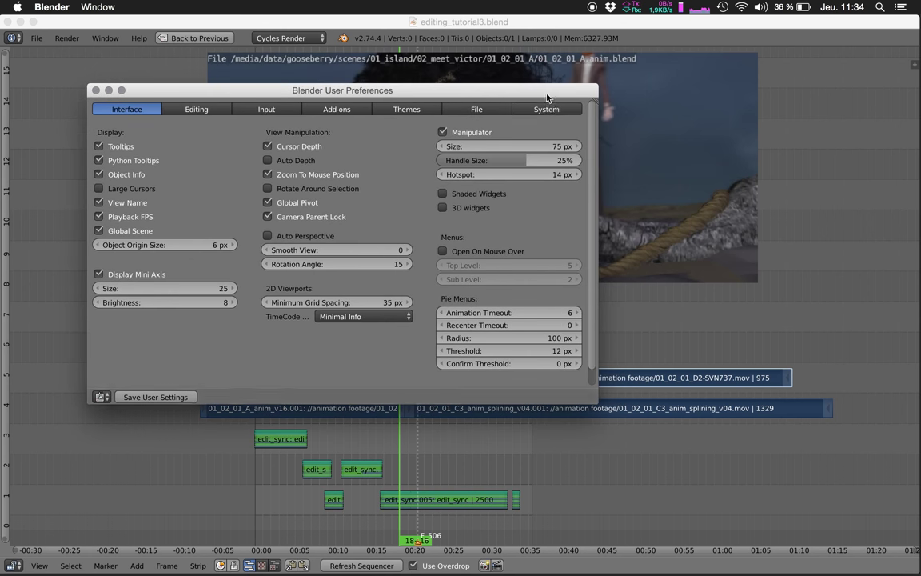
click(547, 108)
click(483, 110)
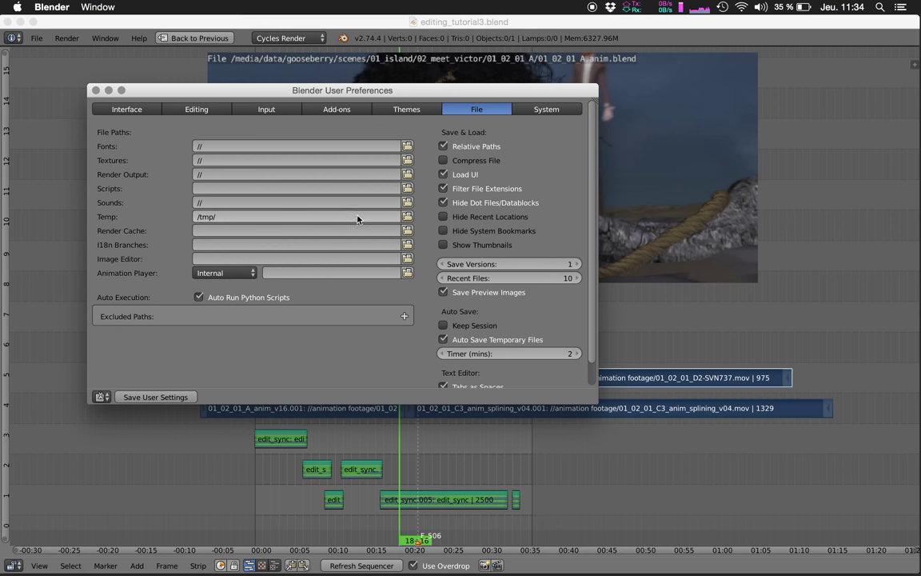
Enlarge the User Preferences window until all File settings fit and move it lower, in front of the QuickTime camera window.
key(super+Tab)
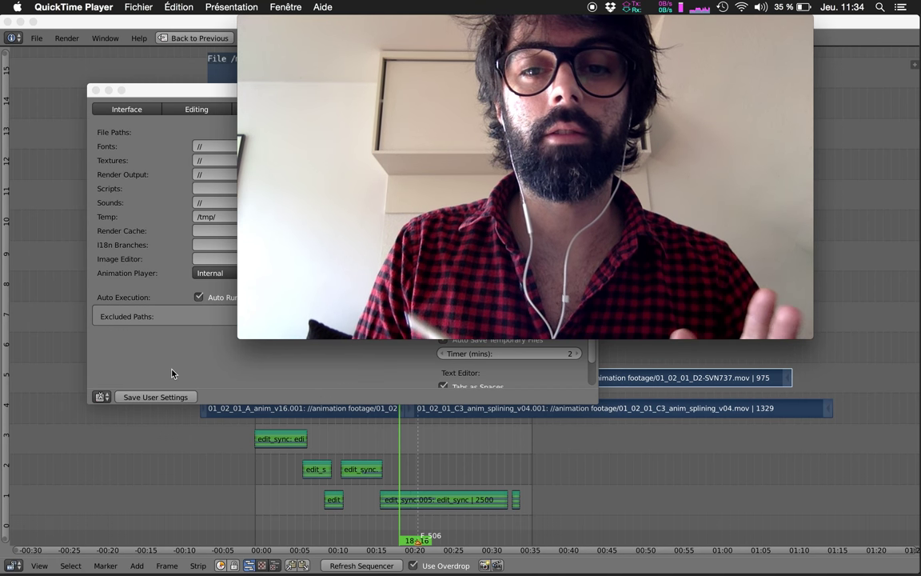
drag(191, 91, 179, 99)
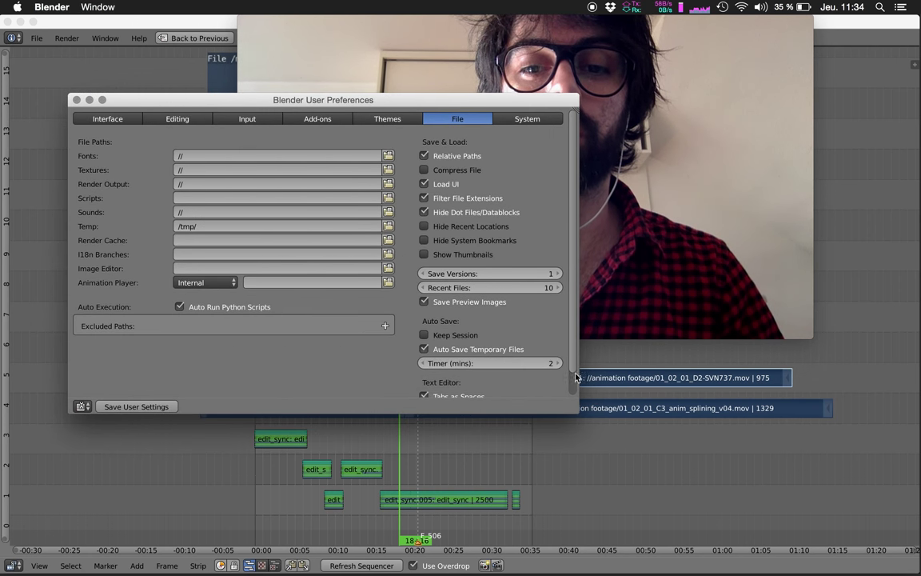
drag(575, 407, 585, 444)
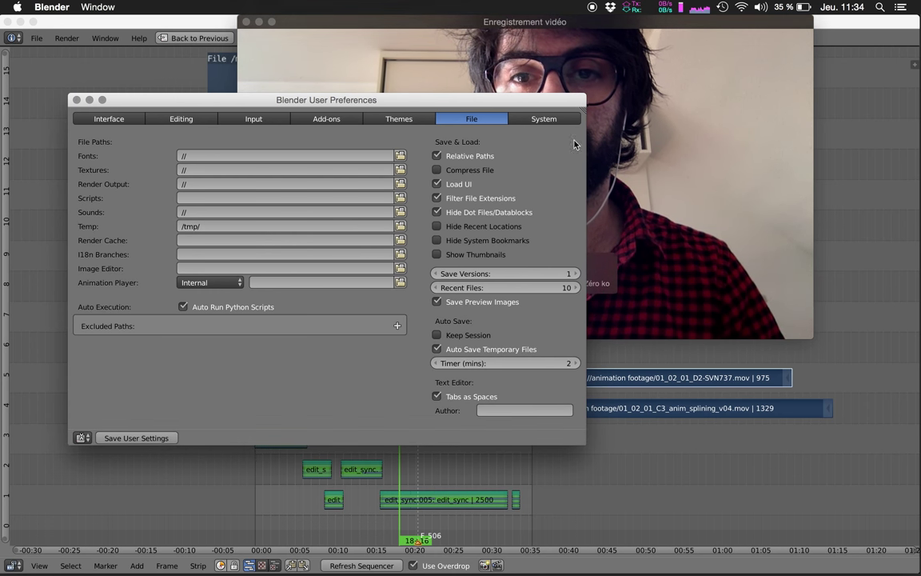
drag(552, 106, 529, 191)
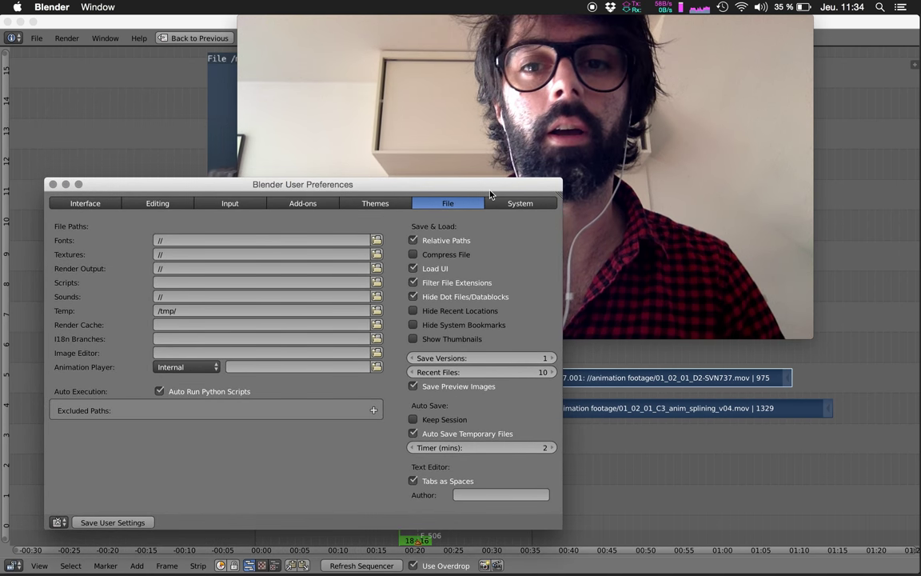
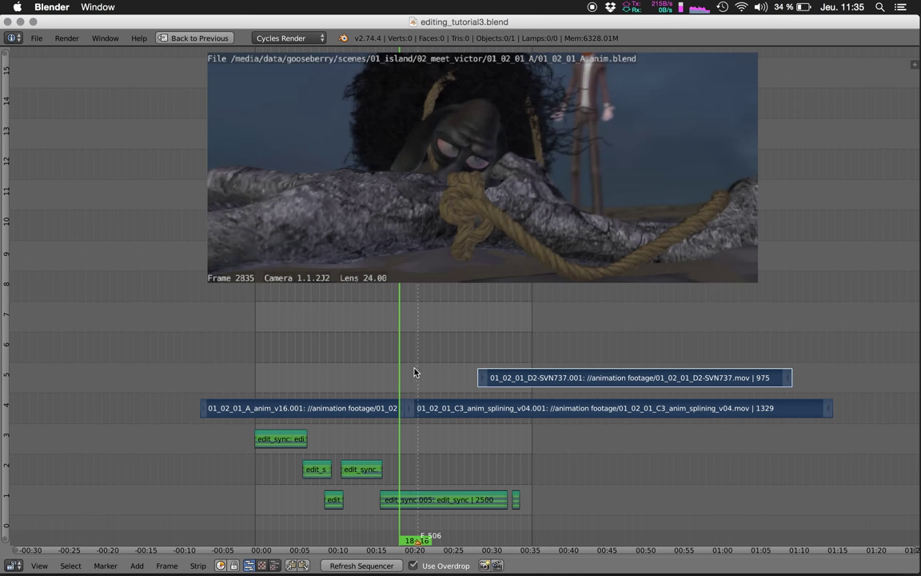
ctrl+middle_drag(416, 379, 445, 369)
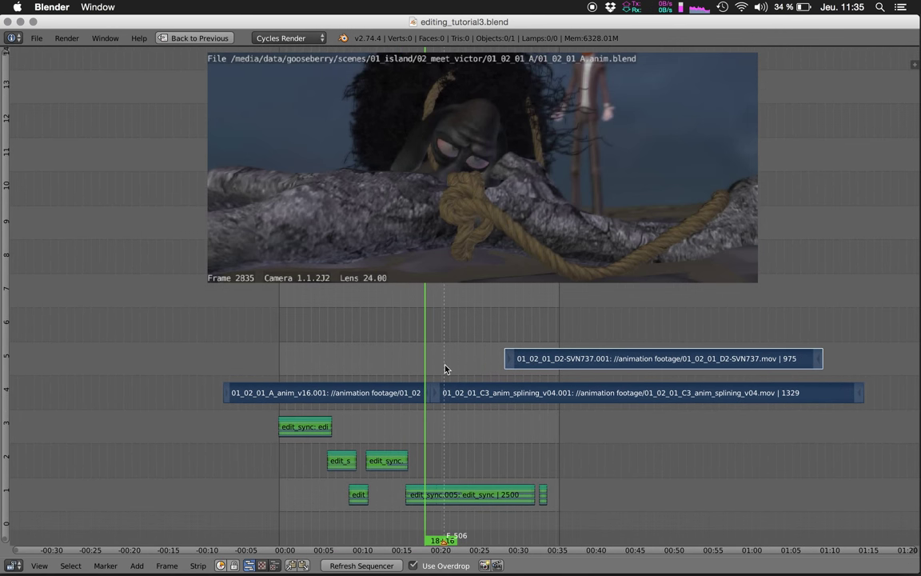
key(super+Tab)
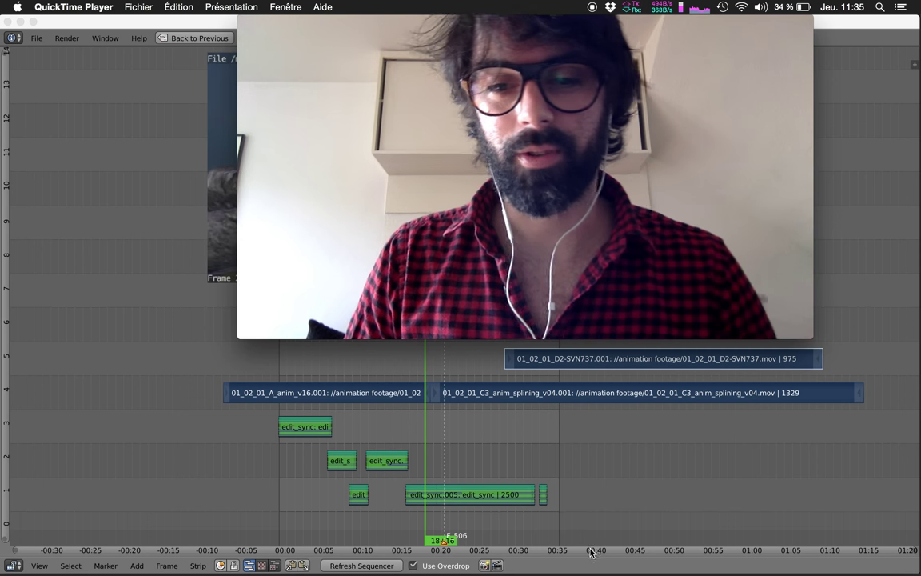
click(587, 555)
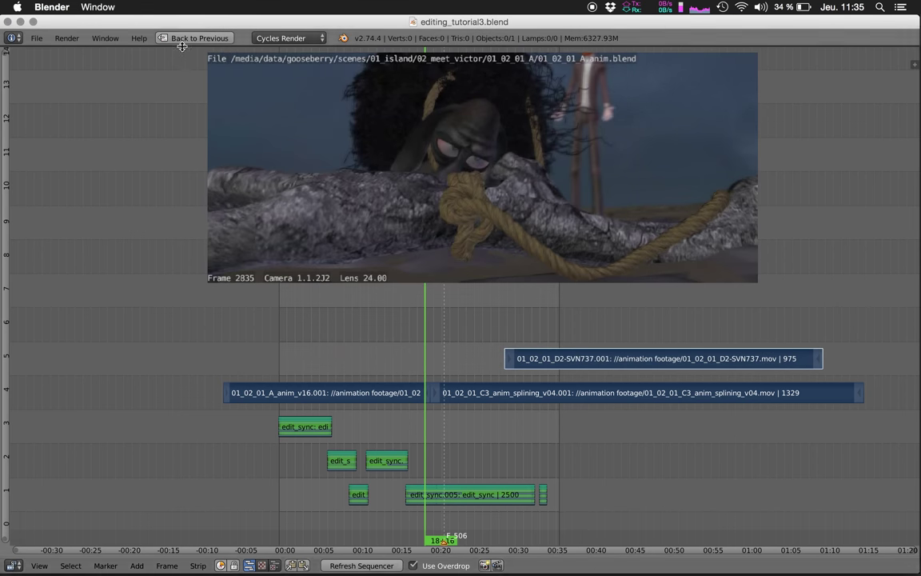
Restore the full multi-editor layout, show the edit_sync scene and switch back to the edit scene.
key(ctrl+Up)
click(32, 67)
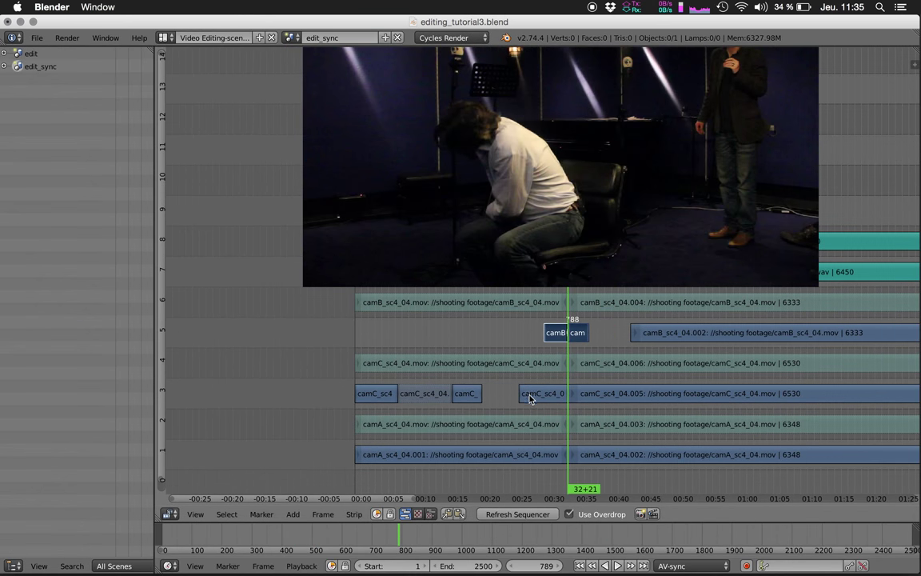
click(30, 54)
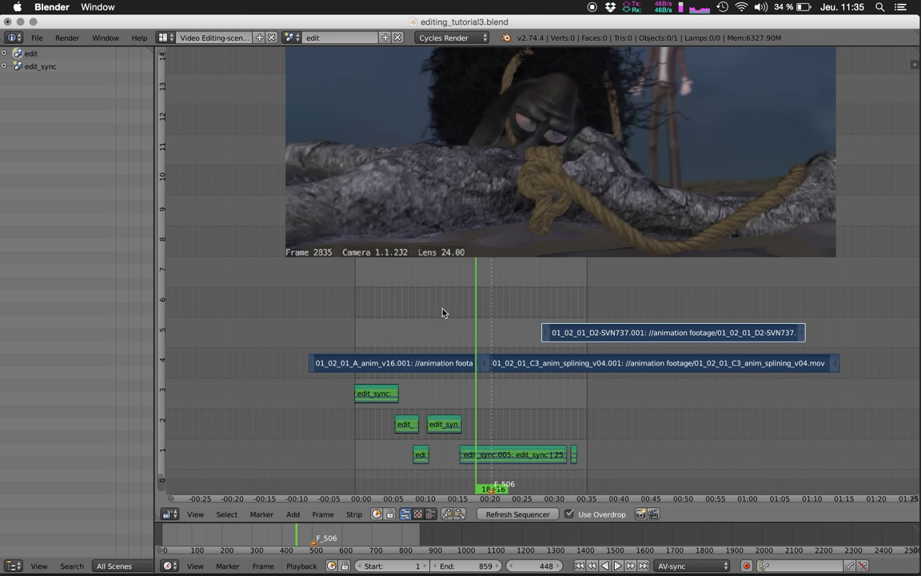
Add the sound file playout_13Jan15.wav from the Edit_tutorial folder to the edit scene and place it on channel 6.
key(shift+a)
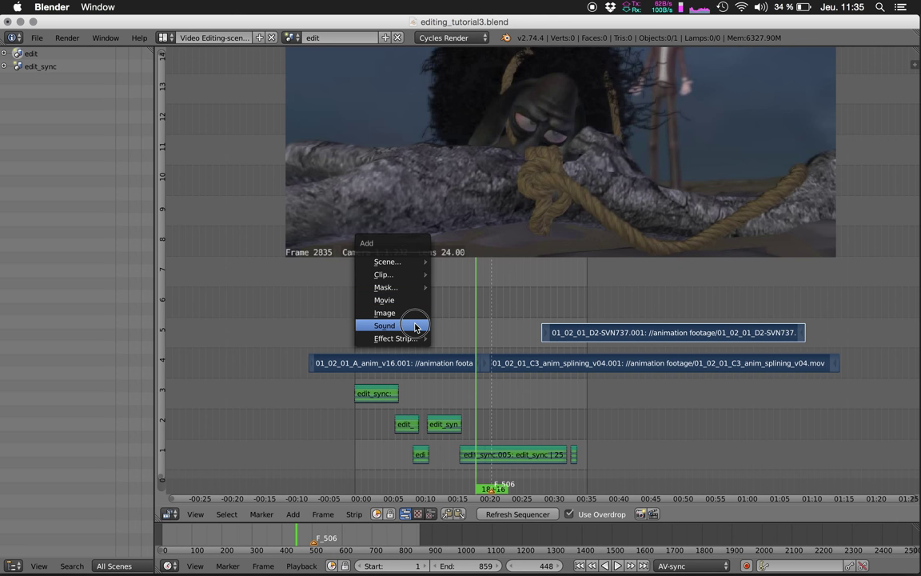
click(416, 325)
click(177, 104)
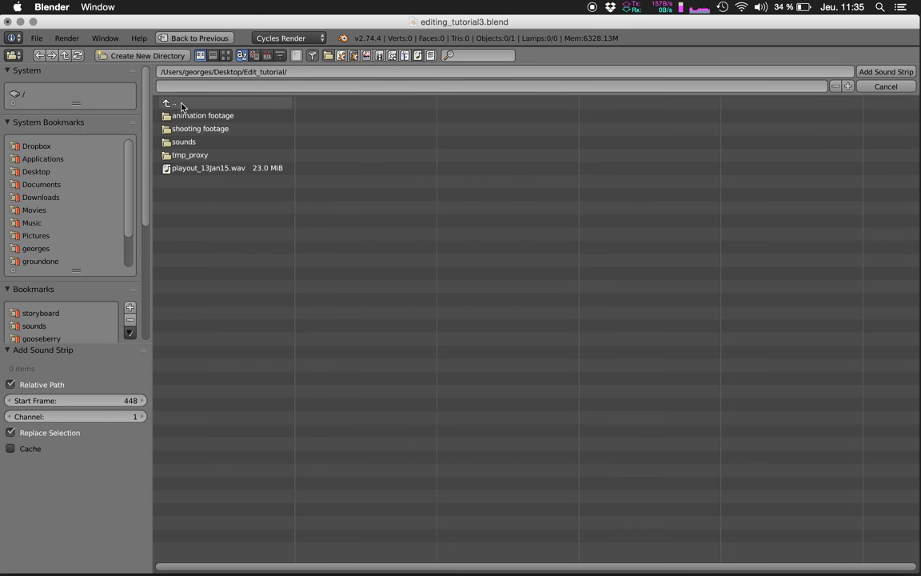
click(215, 169)
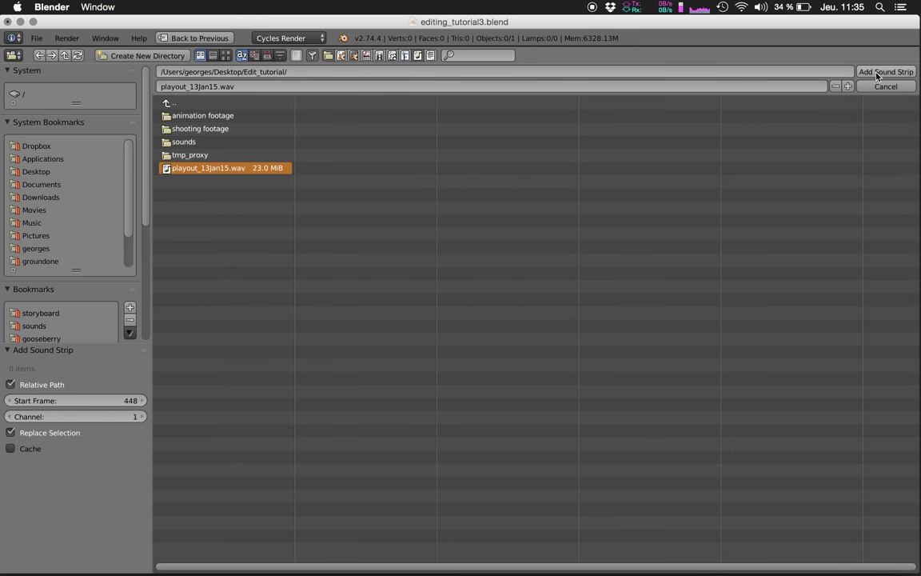
click(884, 72)
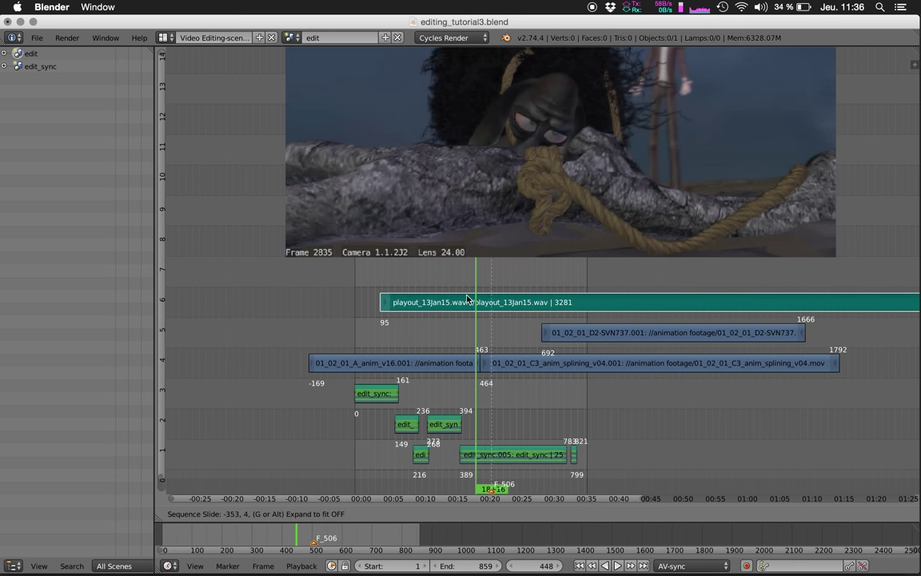
click(460, 304)
Play the edit briefly and reposition the playout_13Jan15.wav strip in time along channel 6.
key(alt+a)
key(alt+a)
key(g)
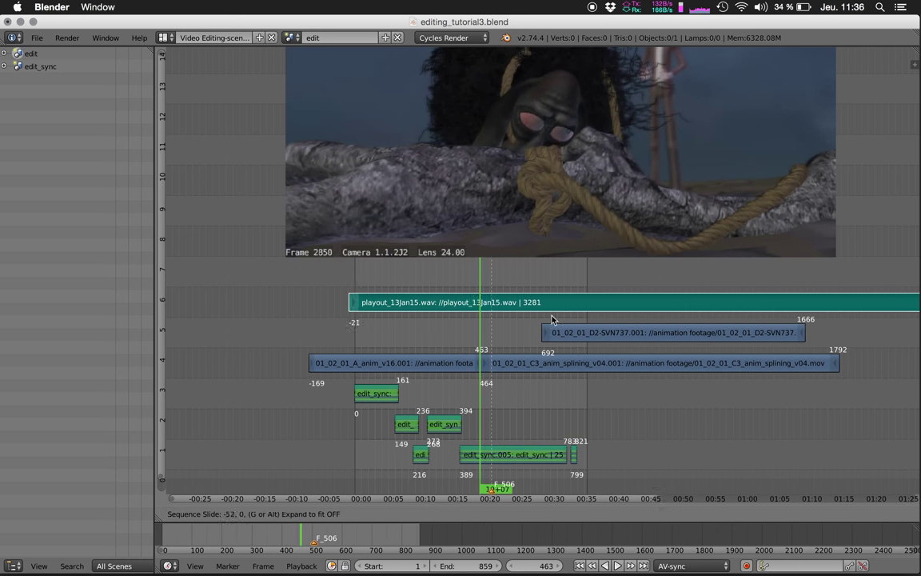
click(413, 315)
key(g)
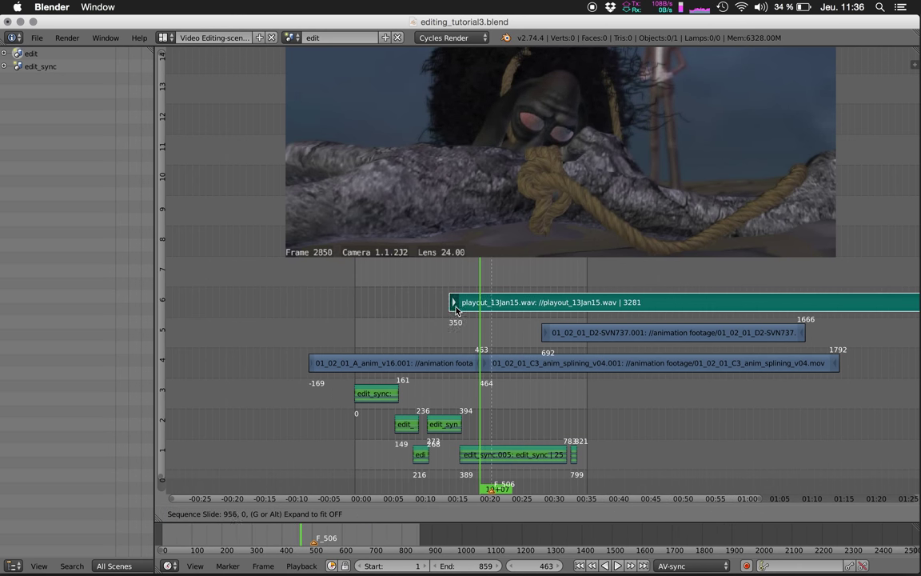
click(471, 303)
Play the edit with the added sound from 10+17 and stop at 13+00.
click(420, 295)
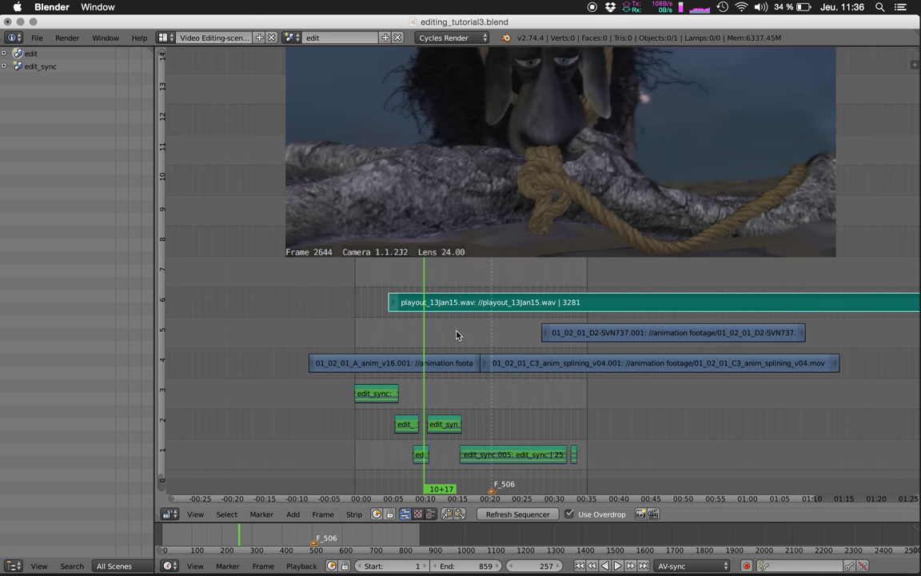
key(alt+a)
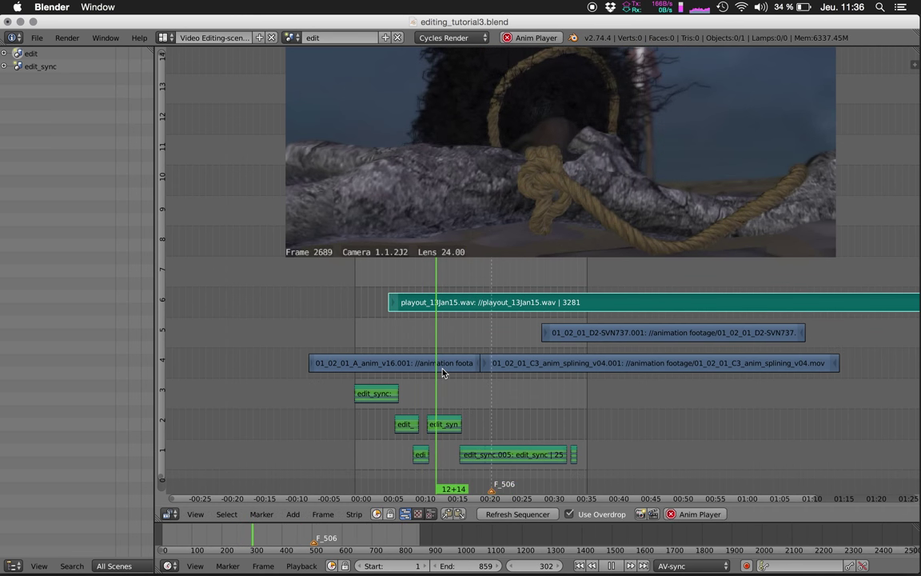
key(alt+a)
key(super+Tab)
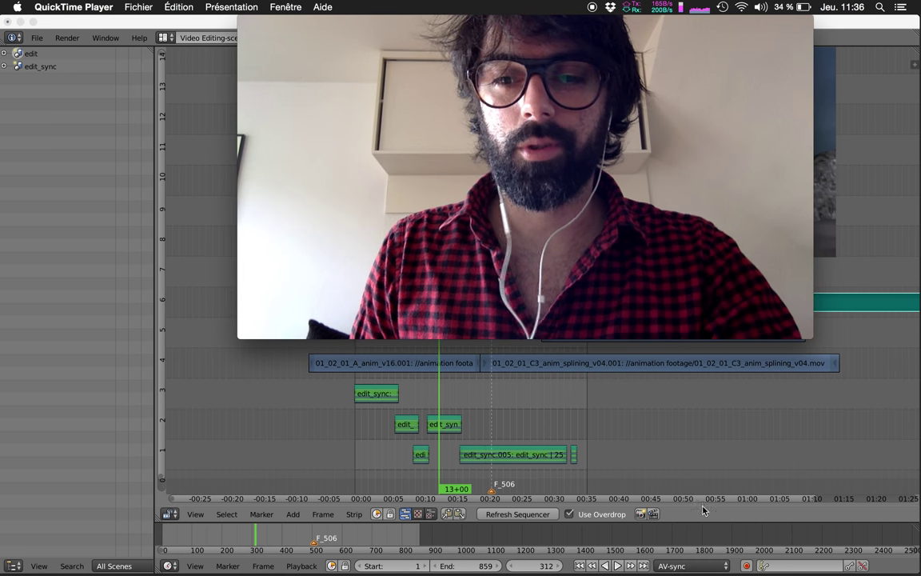
key(super+Tab)
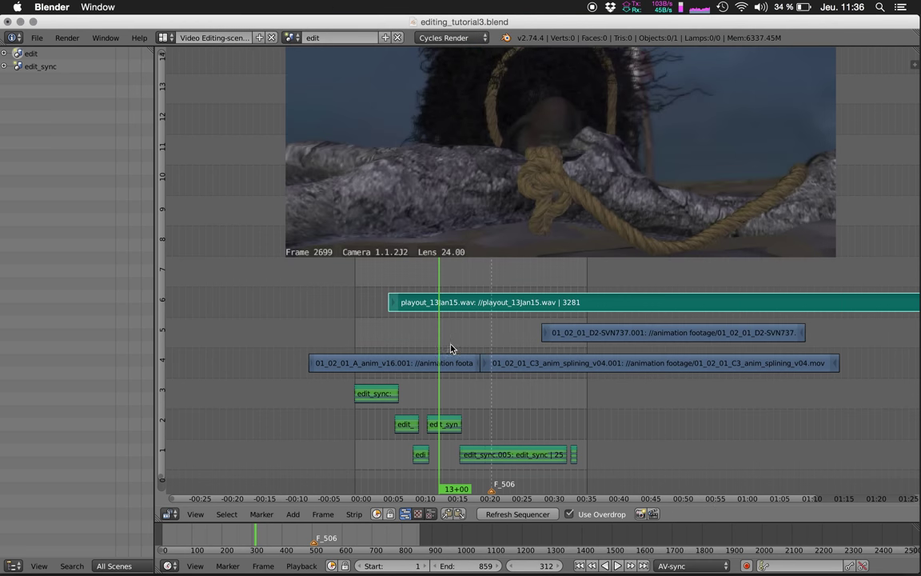
Slide the sound strip on channel 6 to start frame -850 and turn on its waveform display in the strip properties.
scroll(451, 349, up, 2)
key(g)
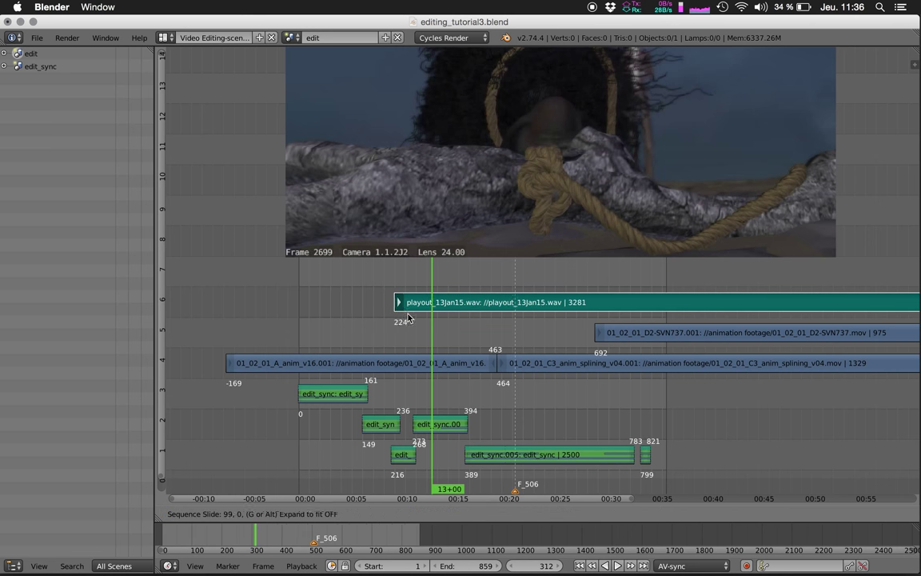
click(412, 316)
key(n)
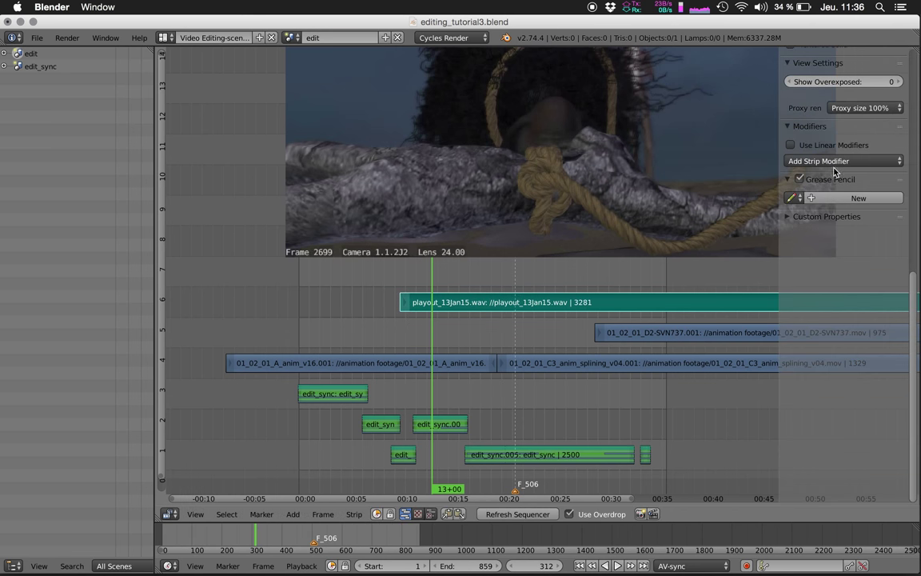
scroll(862, 250, up, 10)
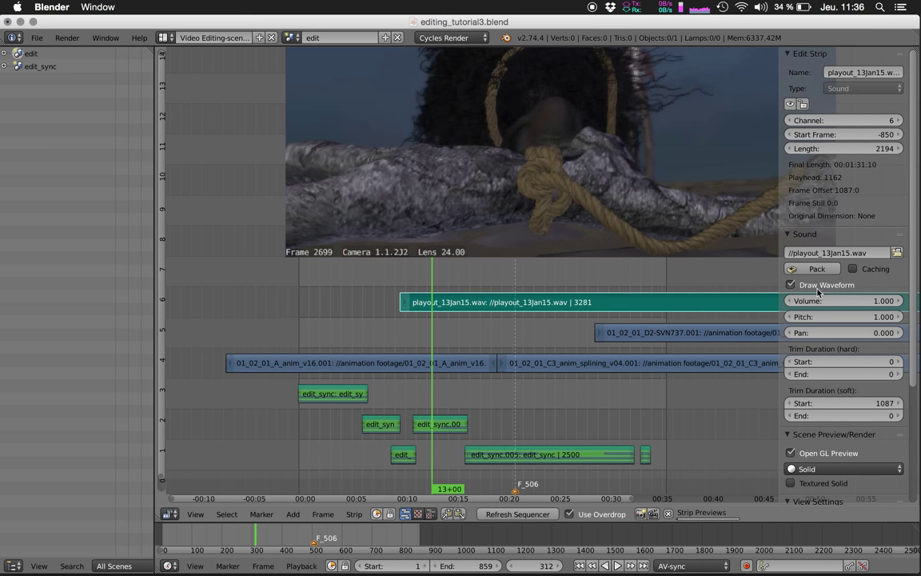
click(819, 286)
Slide the sound strip back to start frame -1879 and play the edit up to 17+08.
ctrl+middle_drag(419, 335, 334, 350)
right_drag(612, 320, 289, 330)
right_drag(466, 327, 443, 326)
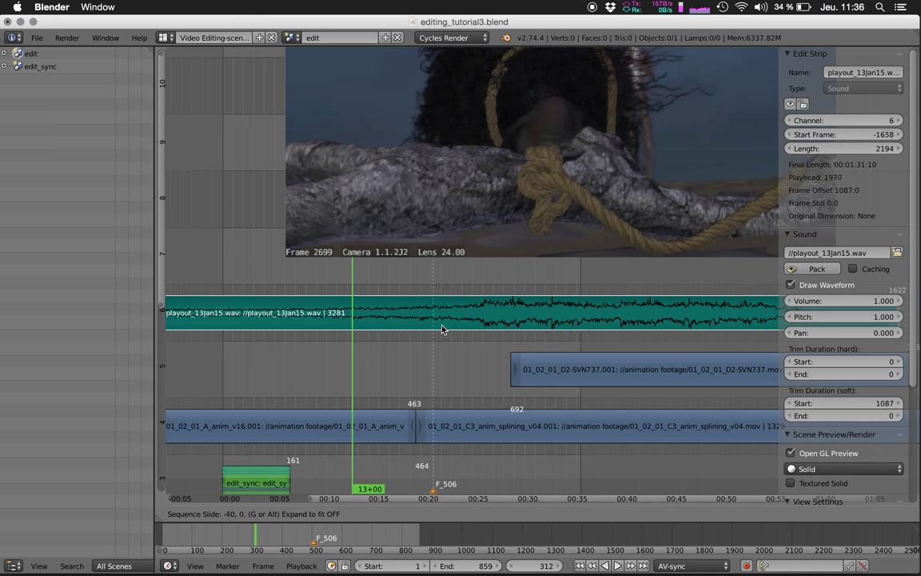
click(384, 323)
key(alt+a)
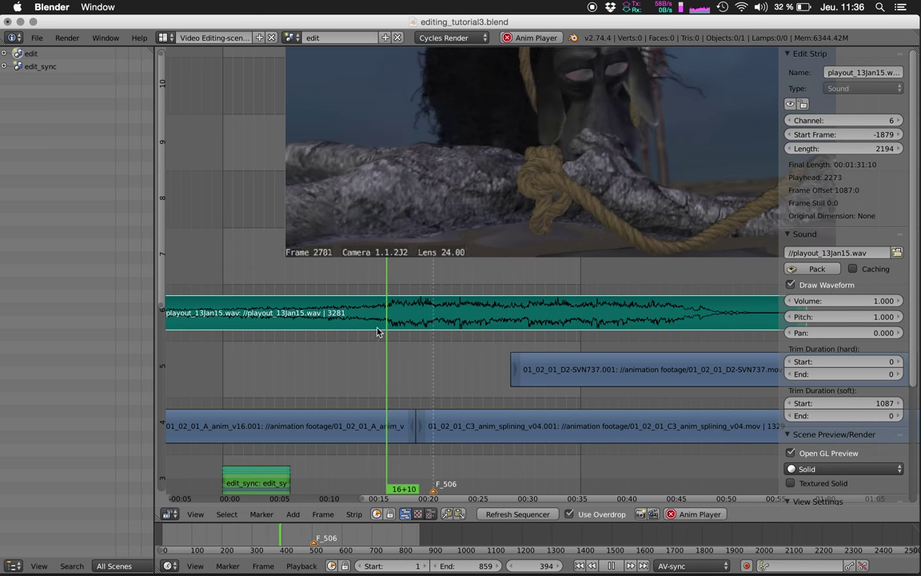
key(alt+a)
Slide the sound strip forward to start frame -1569, move the playhead ahead and play the edit.
key(g)
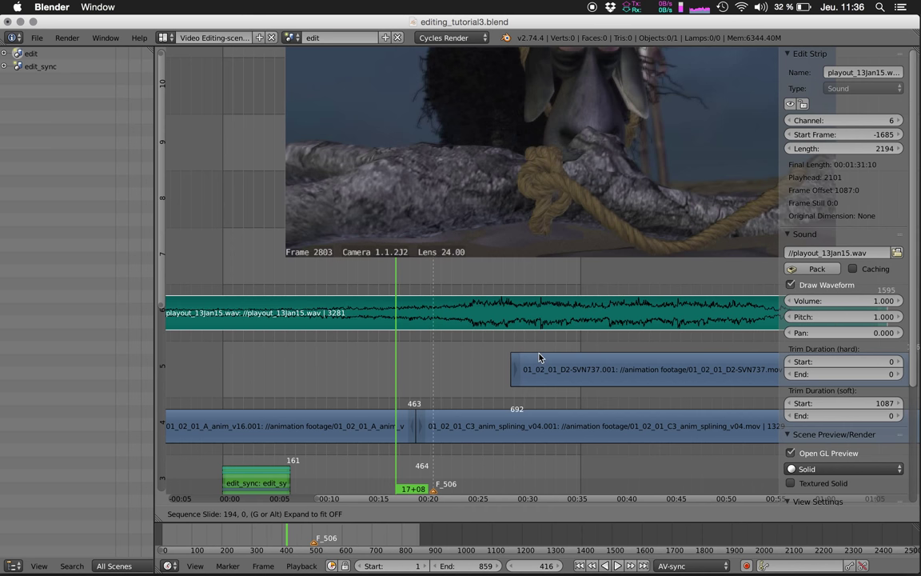
click(565, 353)
click(508, 355)
key(alt+a)
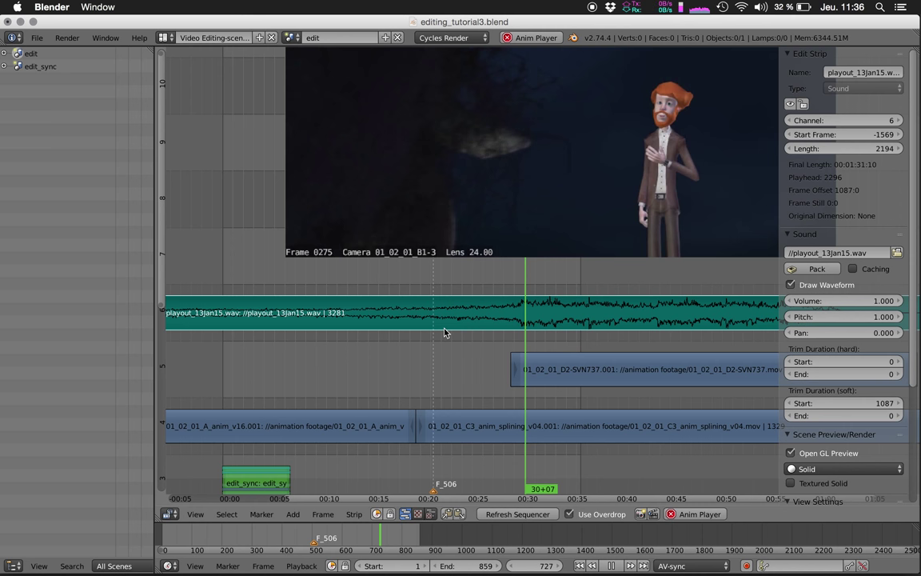
Switch to Terminal, close the window running Blender to end its process, and relaunch the Gooseberry build of Blender.
key(super+Tab)
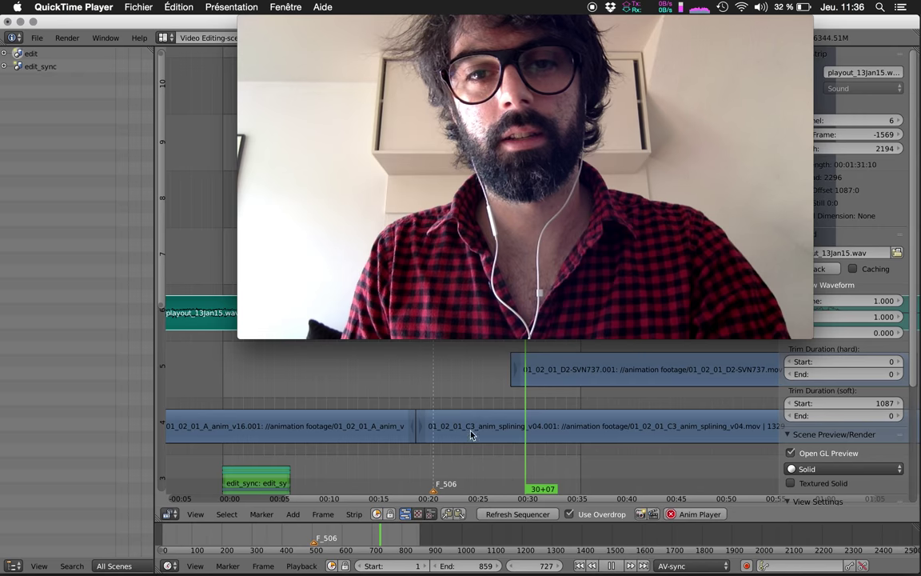
key(super+Tab)
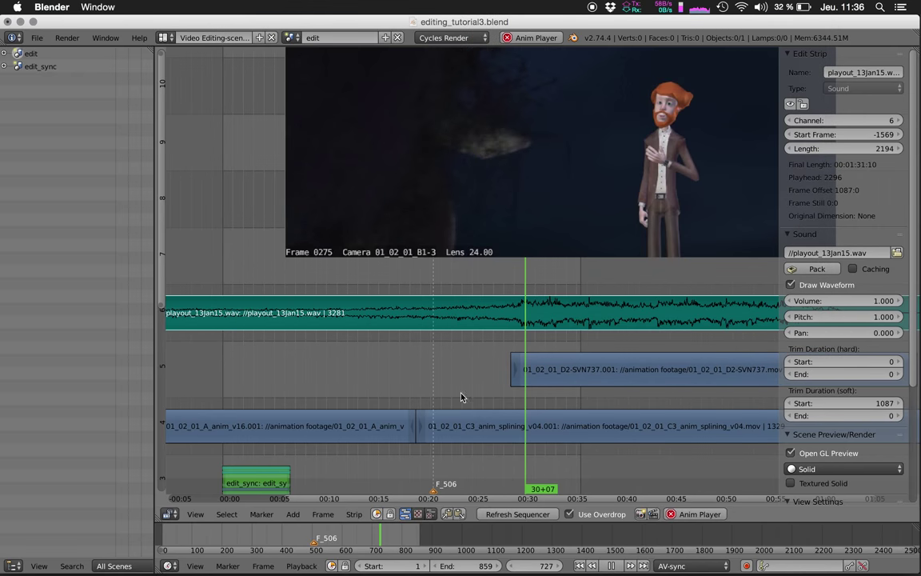
key(super+Tab)
key(super+Tab)
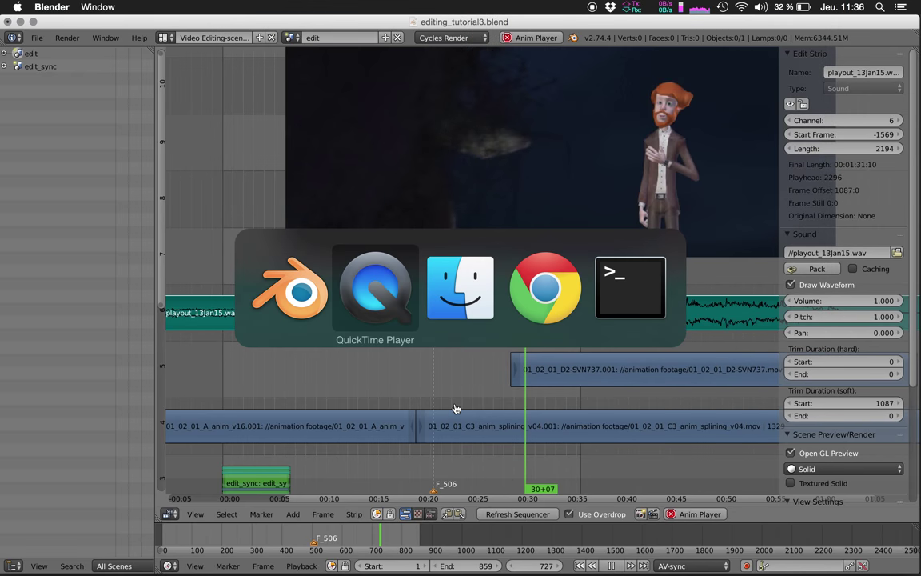
key(super+Tab)
key(super+Tab)
key(super+Tab)
key(super+Tab)
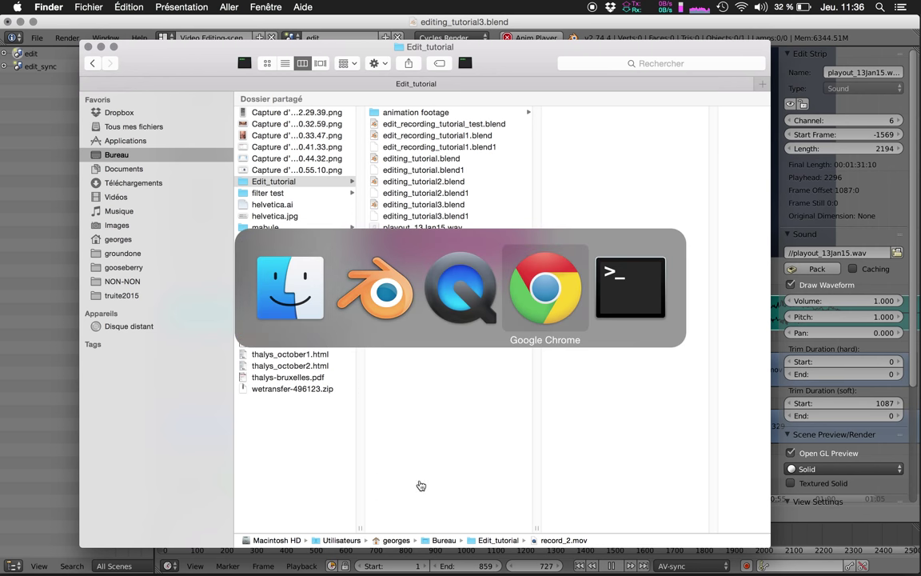
click(188, 108)
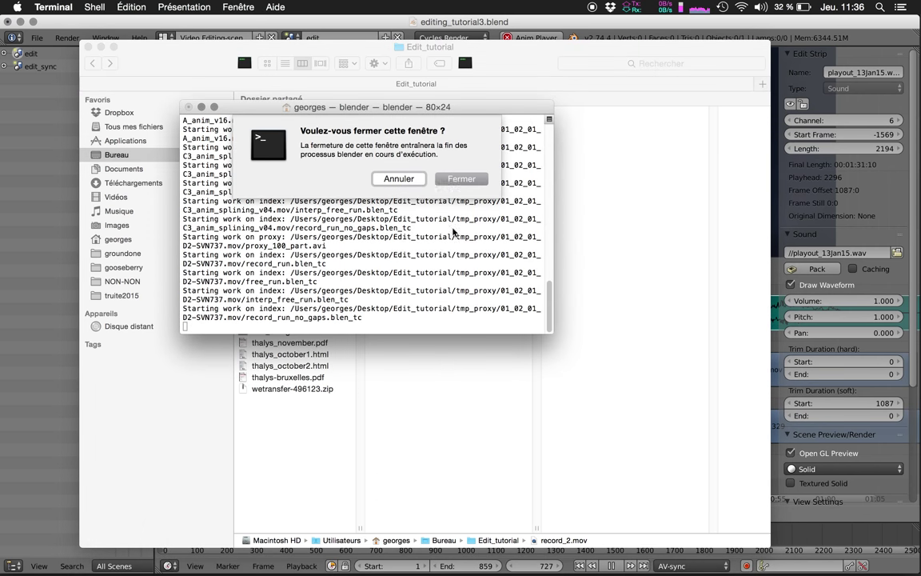
click(462, 176)
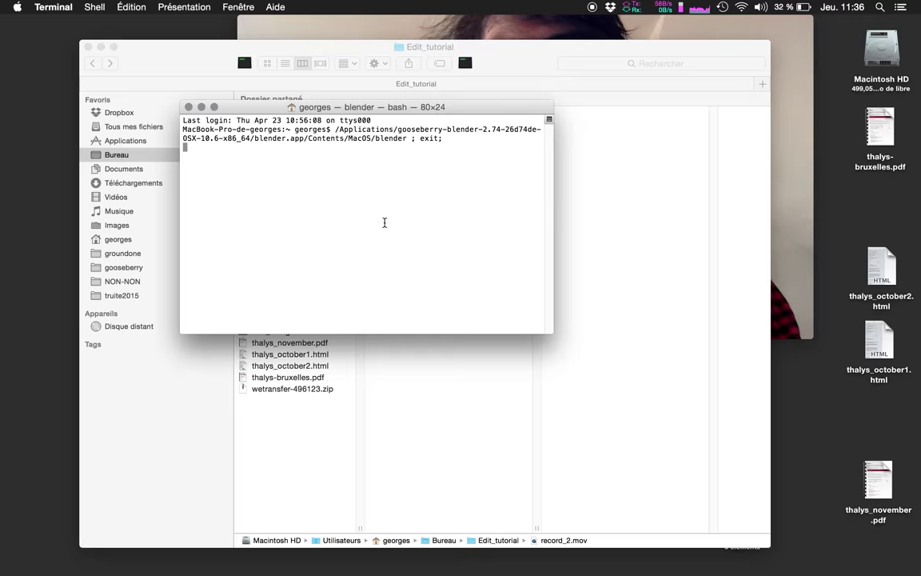
Recover the auto-saved editing_tutorial3.blend from /tmp/ and close the User Preferences window that comes with it.
click(483, 22)
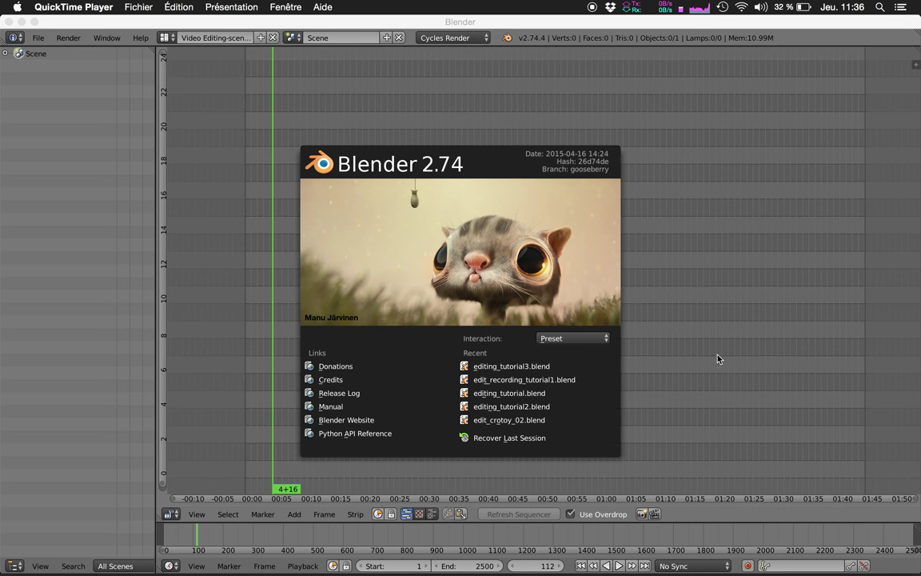
click(718, 359)
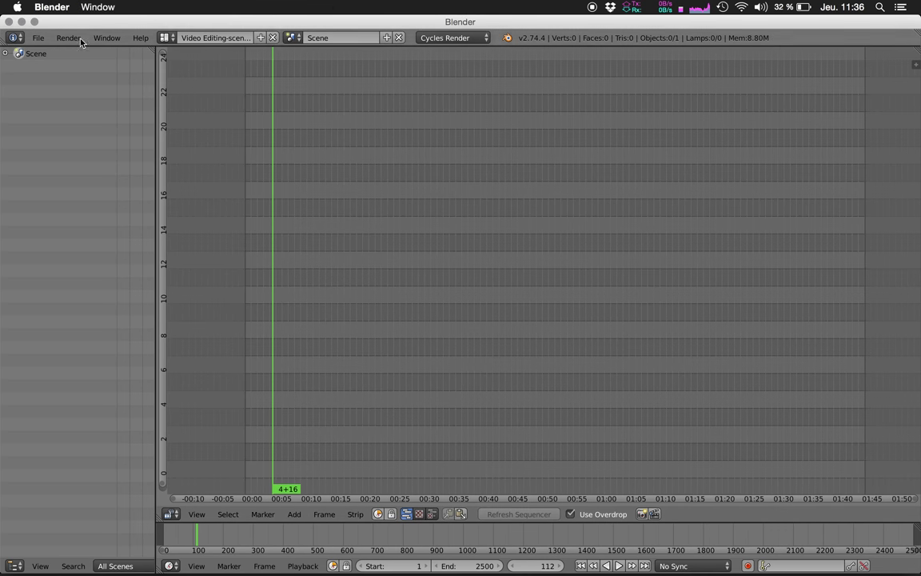
click(38, 37)
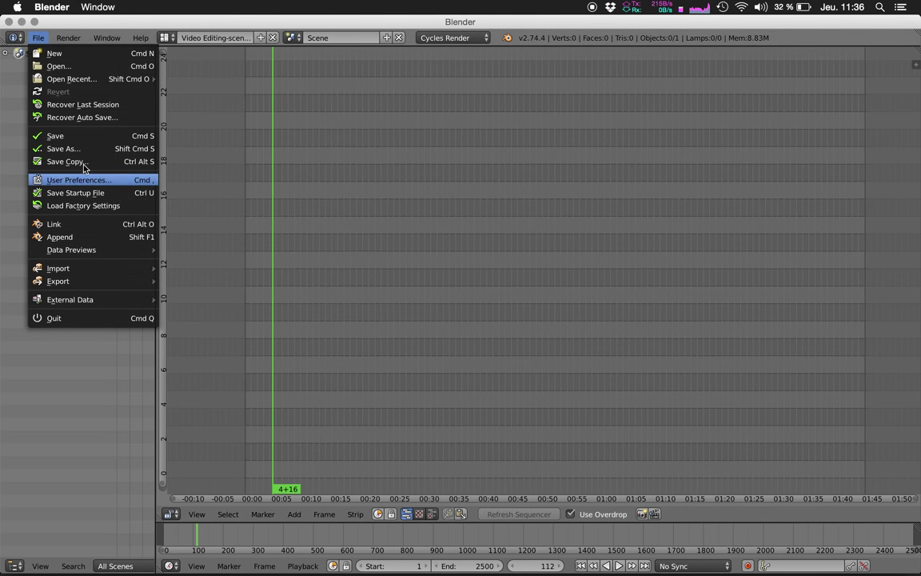
click(86, 118)
click(223, 117)
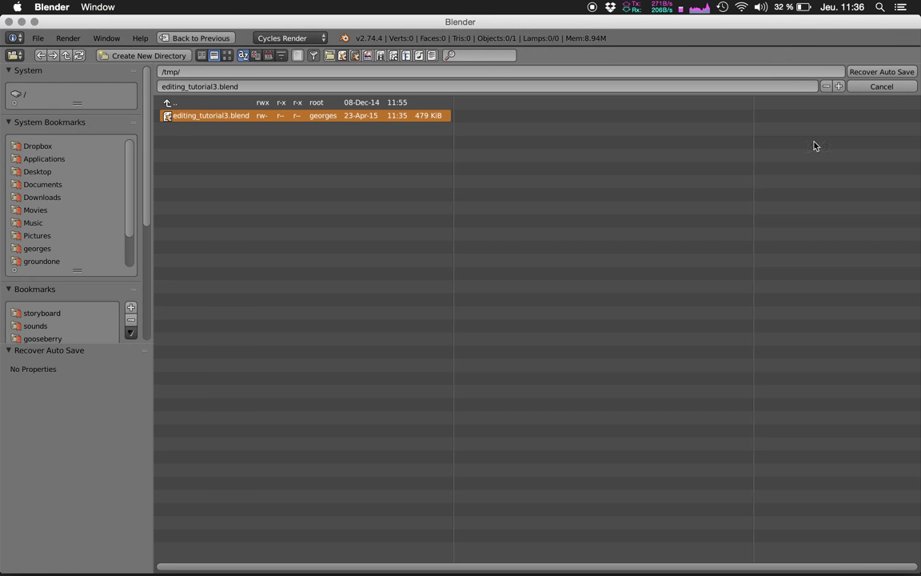
click(870, 73)
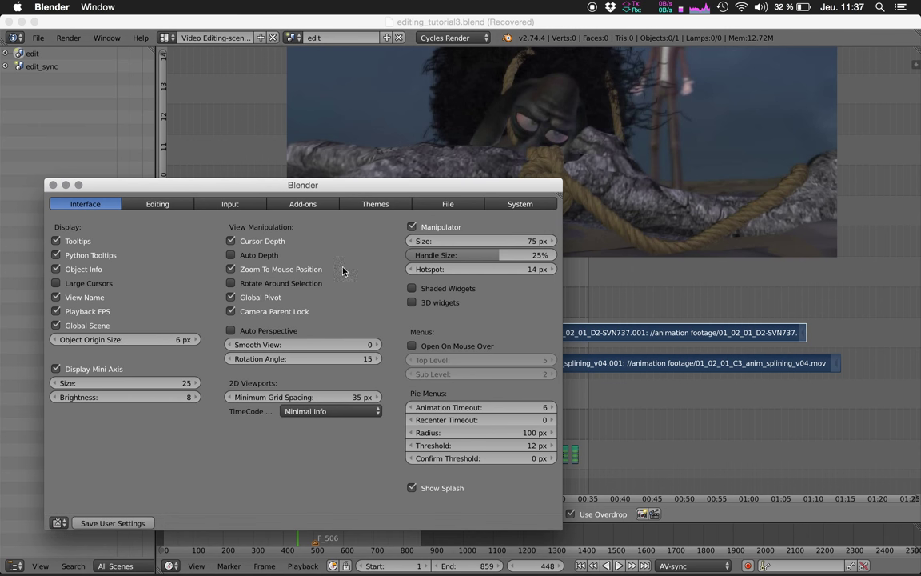
click(50, 185)
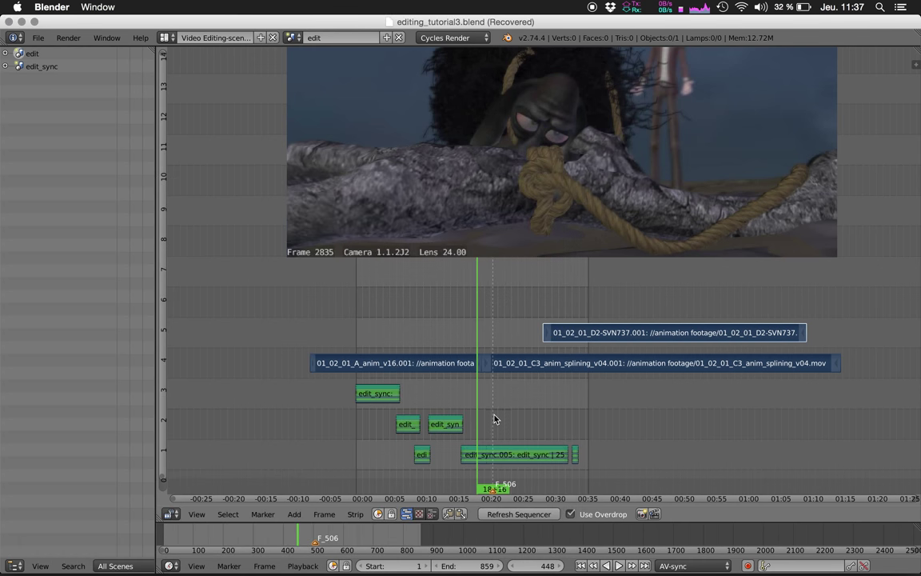
ctrl+middle_drag(493, 414, 493, 408)
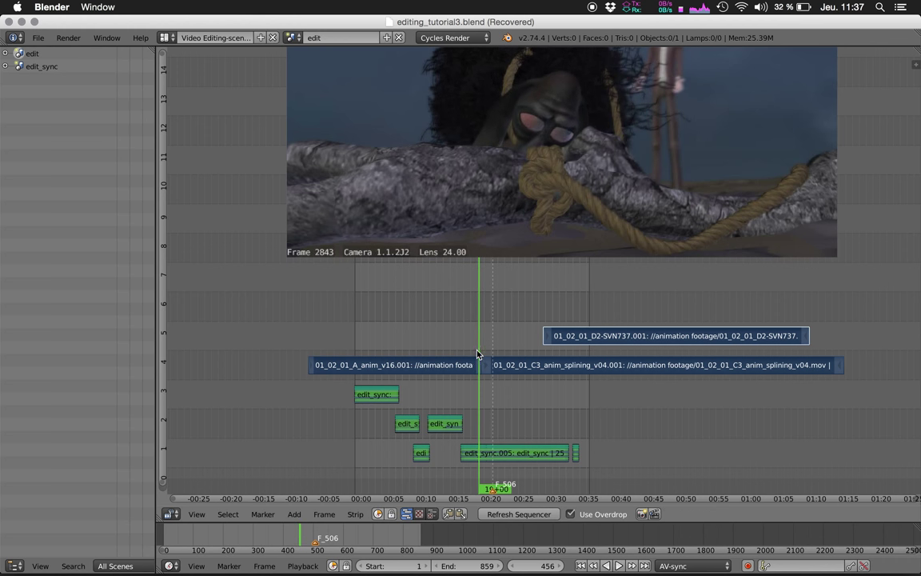
Save the recovered project over editing_tutorial3.blend in the Edit_tutorial folder and reopen it from the recent files.
key(ctrl+shift+s)
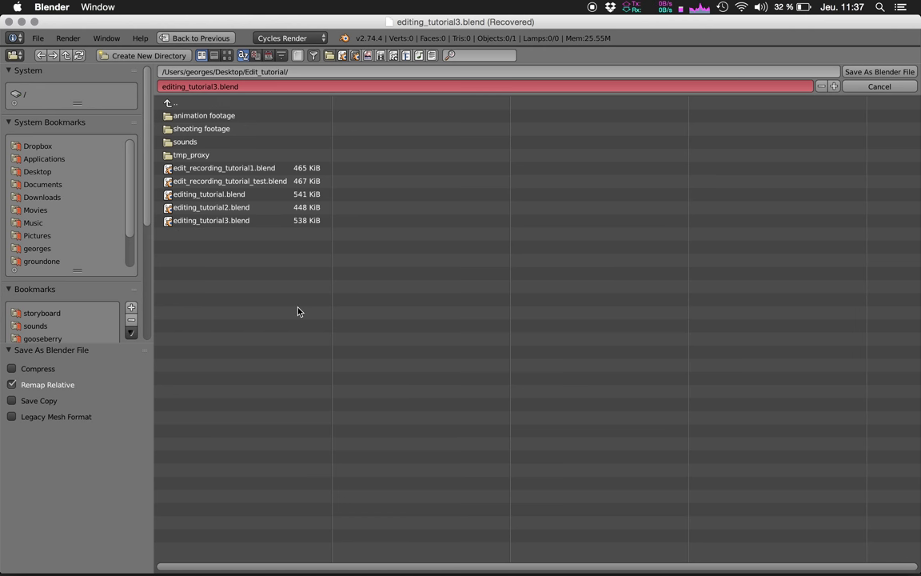
key(Return)
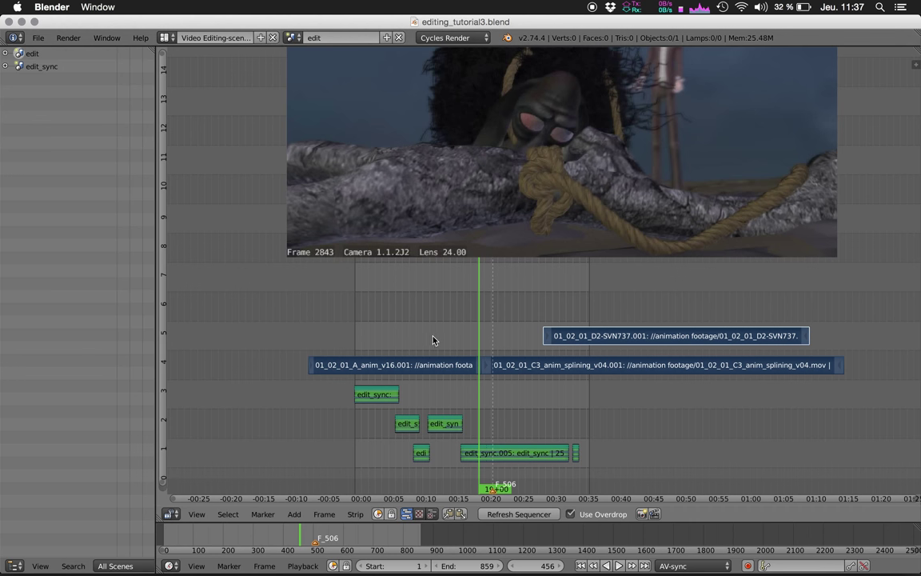
key(shift+ctrl+o)
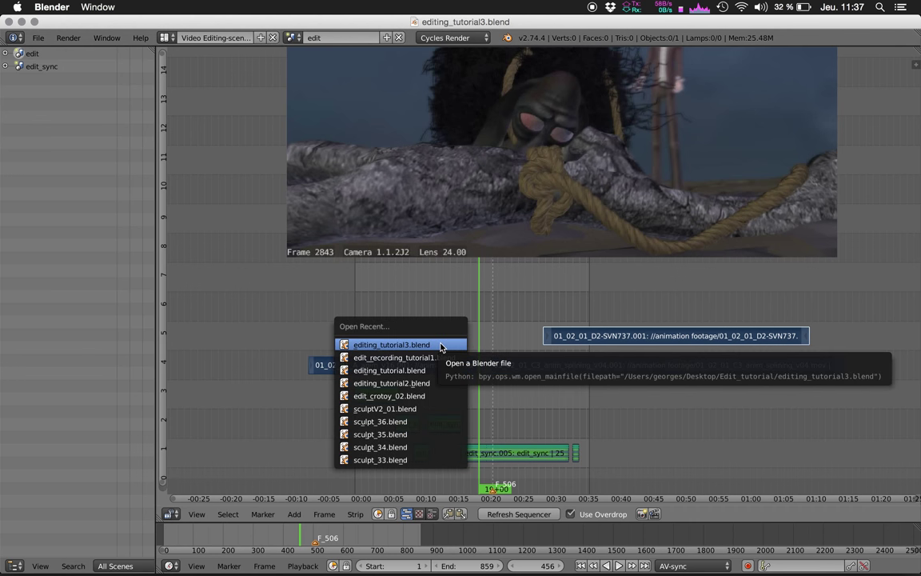
click(440, 347)
Play the edit briefly across the cut to the C3 strip and place the playhead at 22+20.
key(alt+a)
key(alt+a)
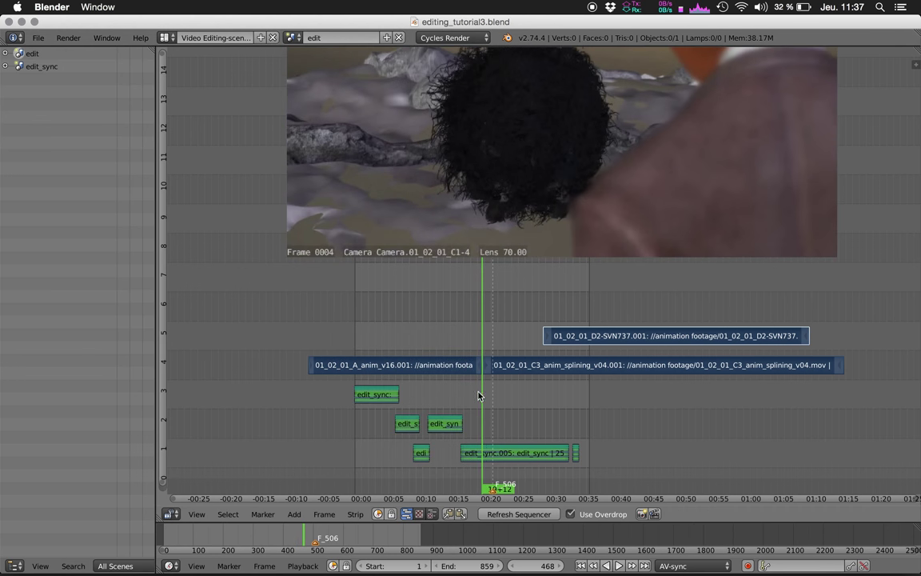
click(505, 327)
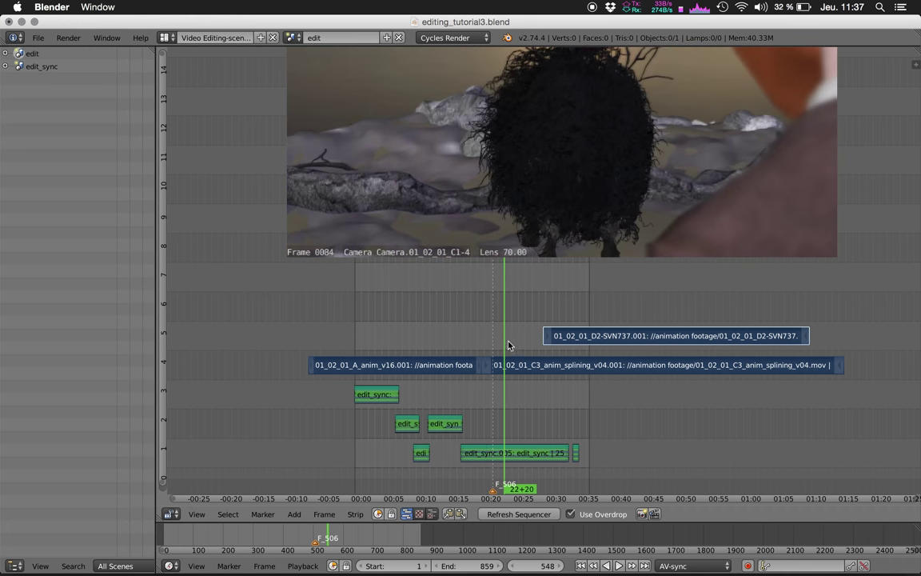
key(super+Tab)
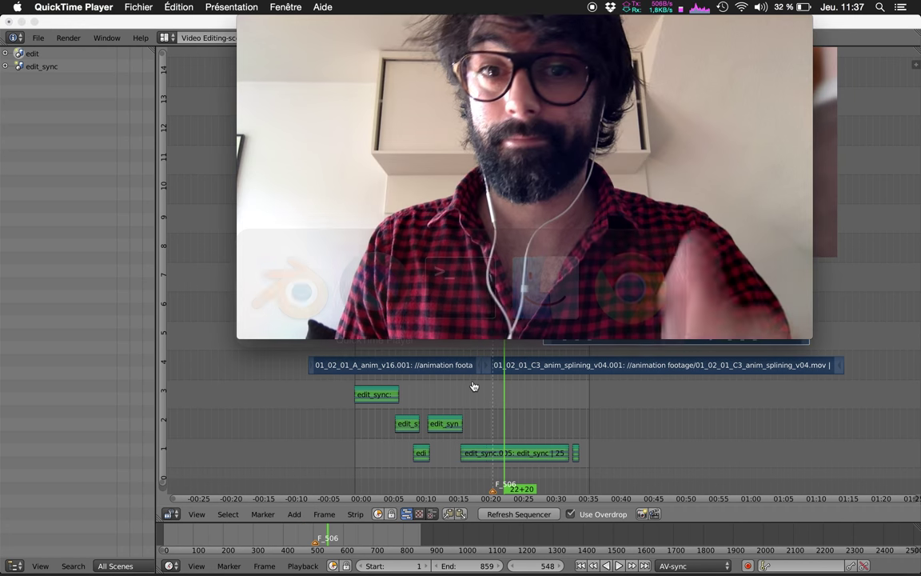
click(575, 433)
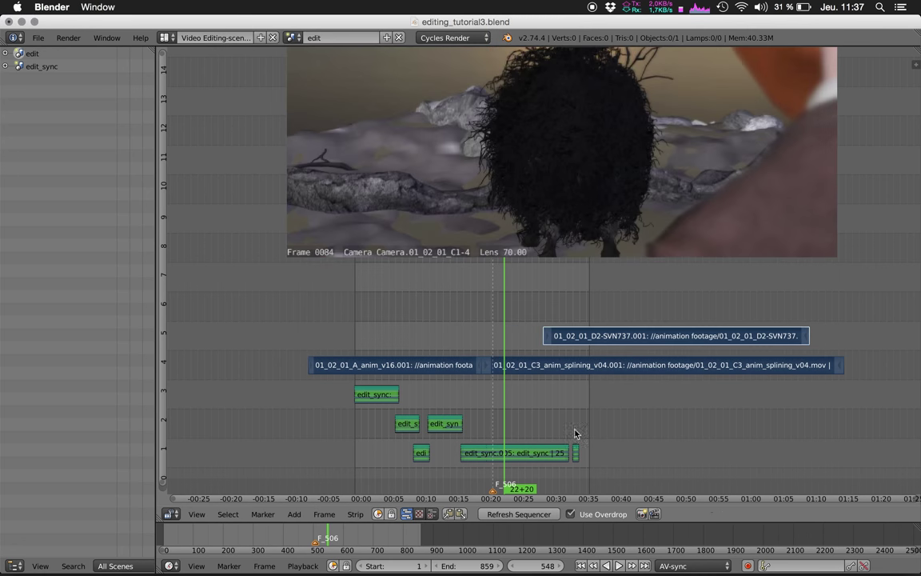
Add playout_13Jan15.wav from the Edit_tutorial folder as a sound strip starting at frame 548.
scroll(480, 335, up, 2)
key(shift+a)
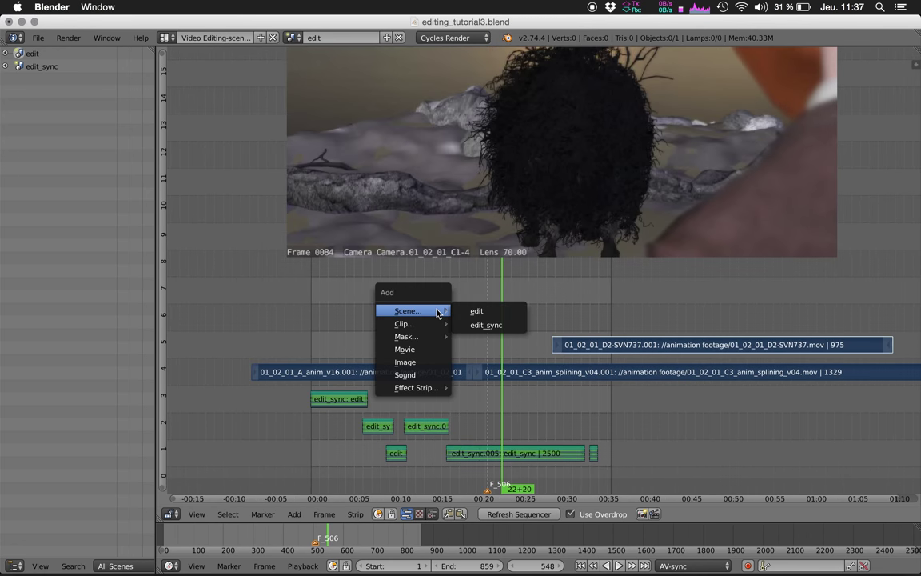
click(430, 373)
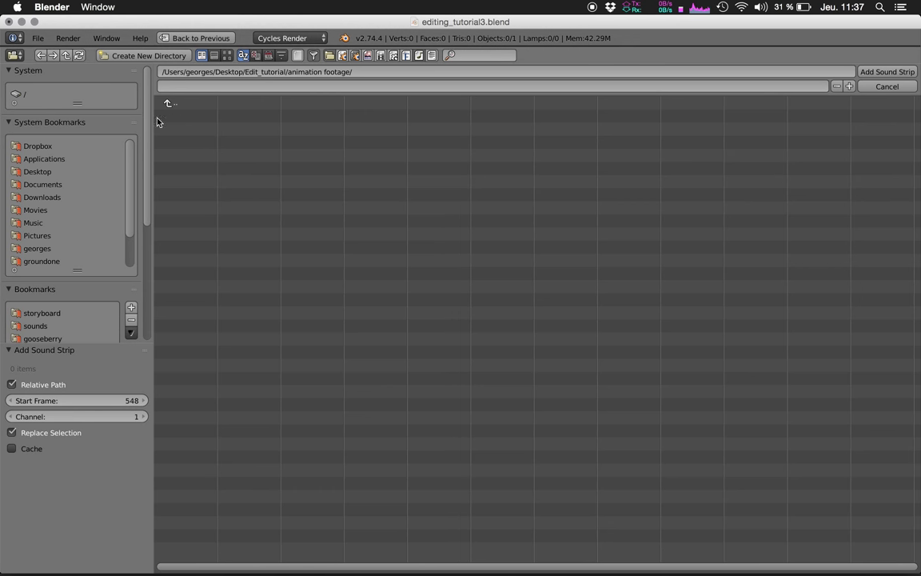
scroll(120, 212, down, 4)
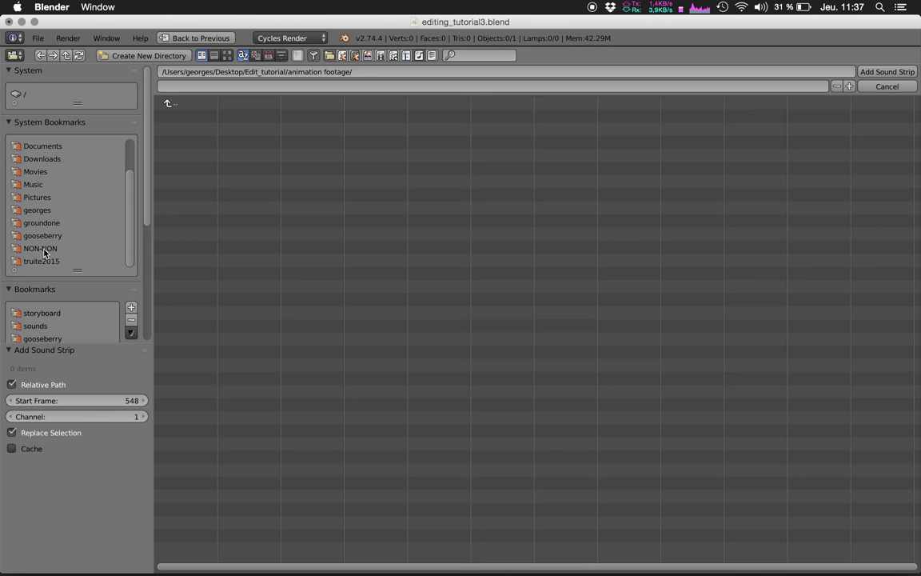
scroll(128, 188, up, 3)
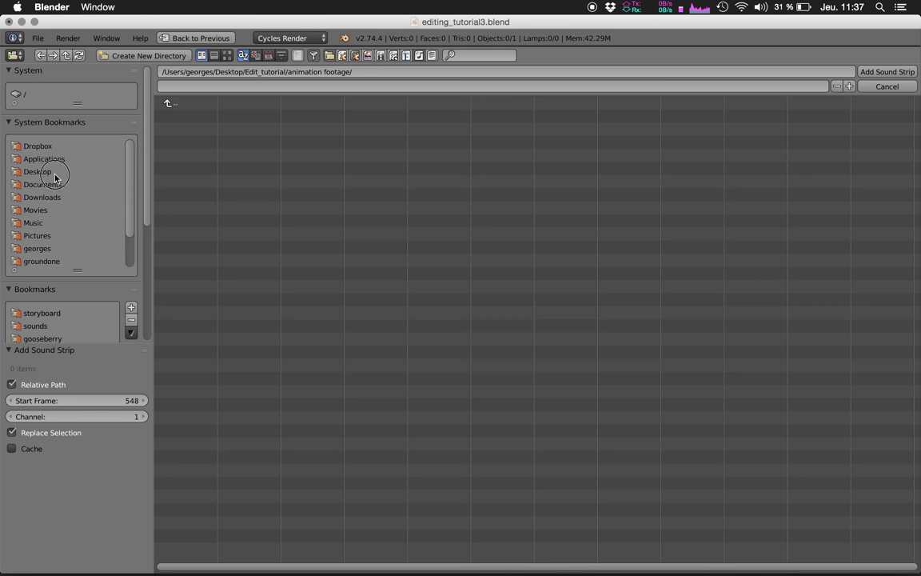
click(55, 173)
click(212, 117)
click(216, 168)
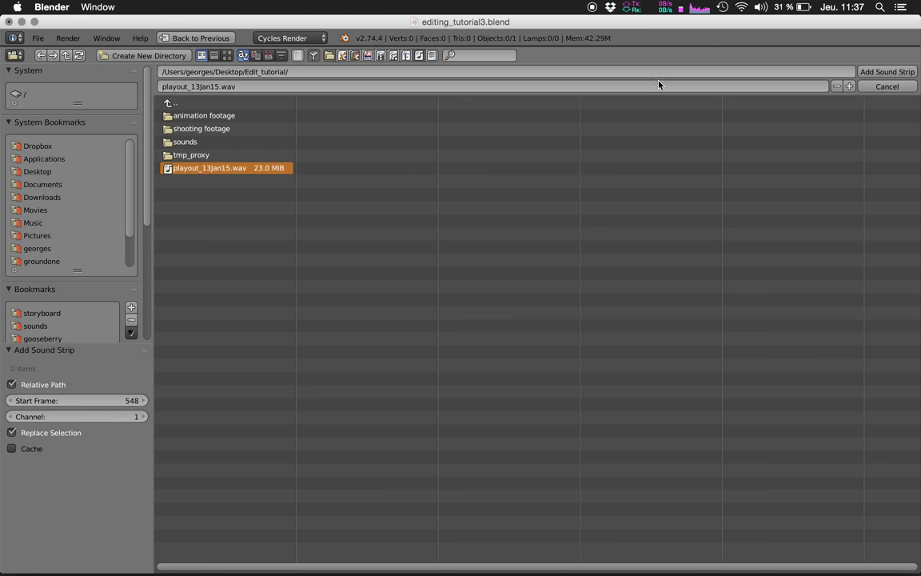
click(880, 71)
Slide the new sound strip earlier on channel 7 and turn on its waveform display.
key(g)
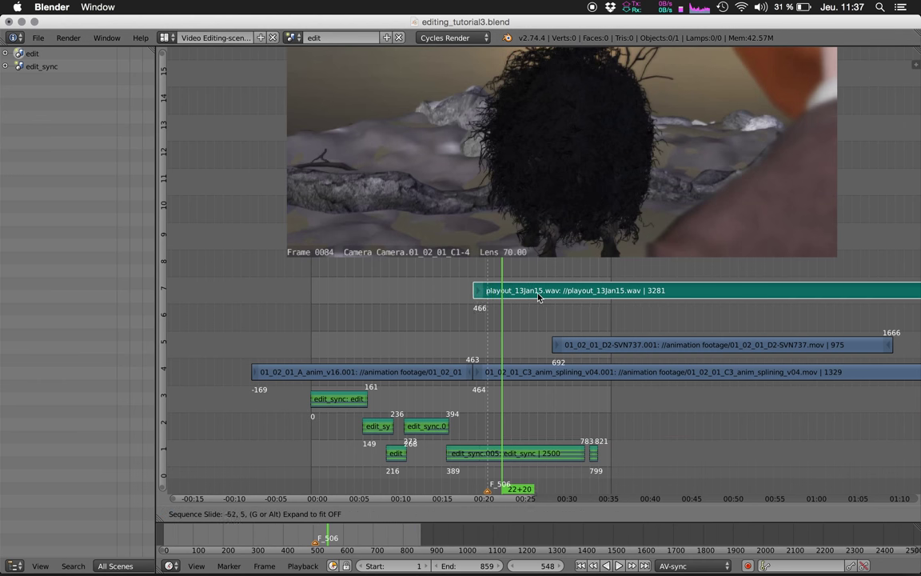
click(535, 307)
key(n)
scroll(816, 134, up, 8)
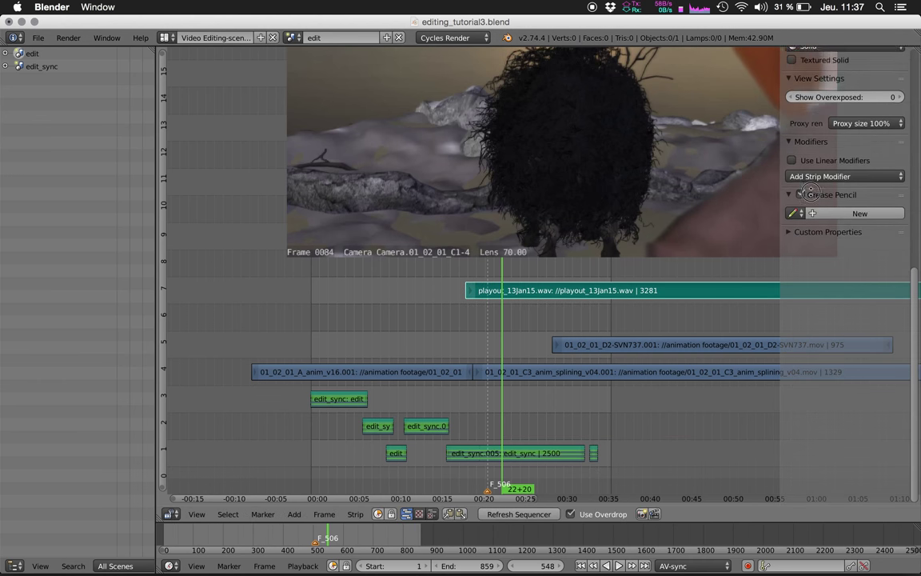
click(807, 149)
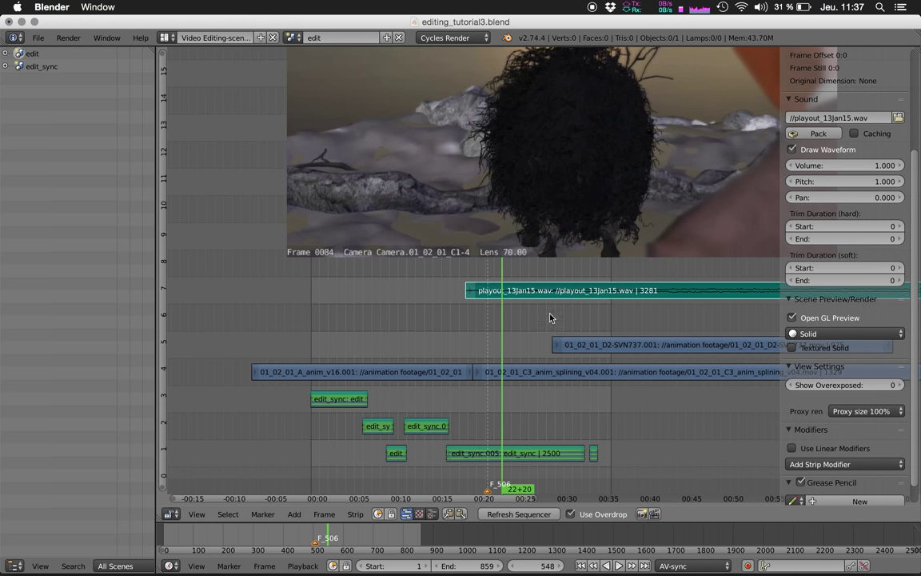
key(n)
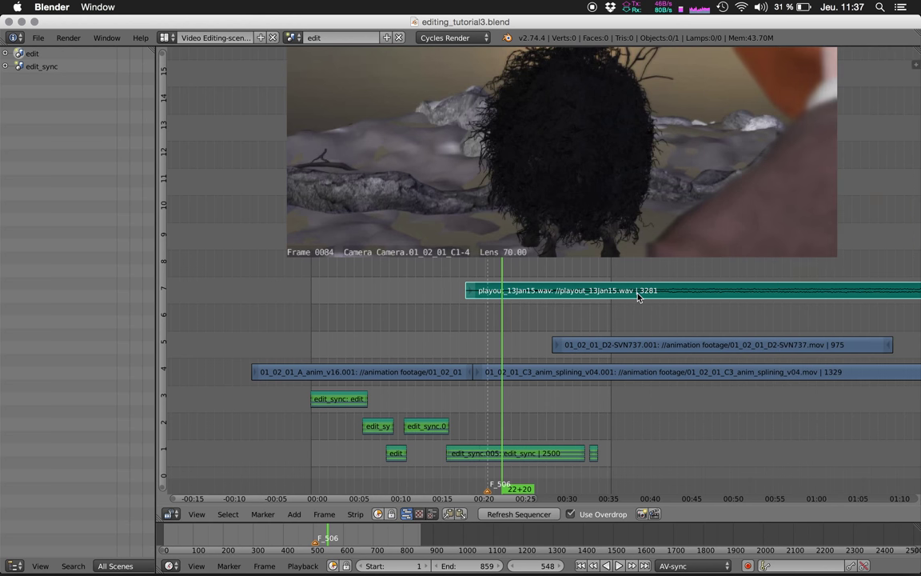
Move the sound strip to channel 6 and slide it back until it ends just past the D2 strip's end.
key(g)
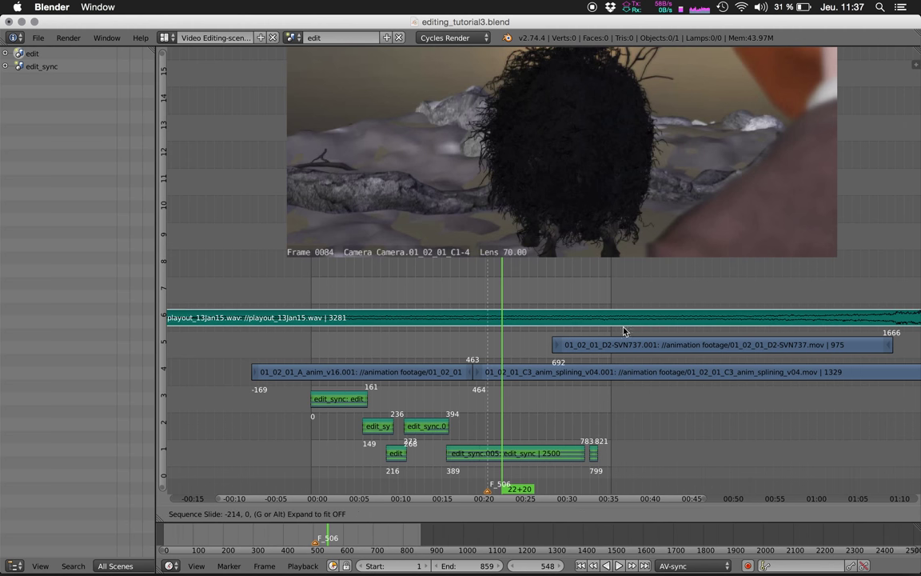
click(494, 338)
key(g)
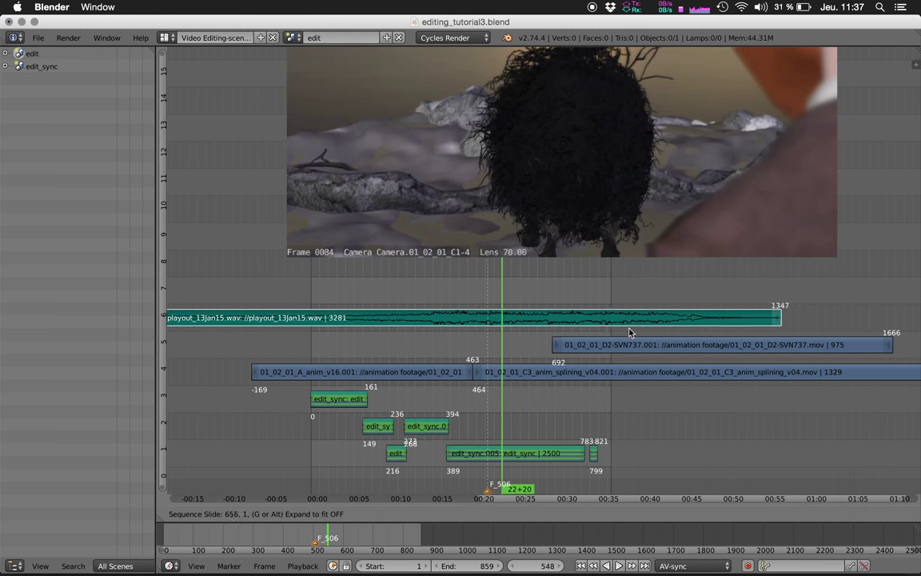
click(584, 355)
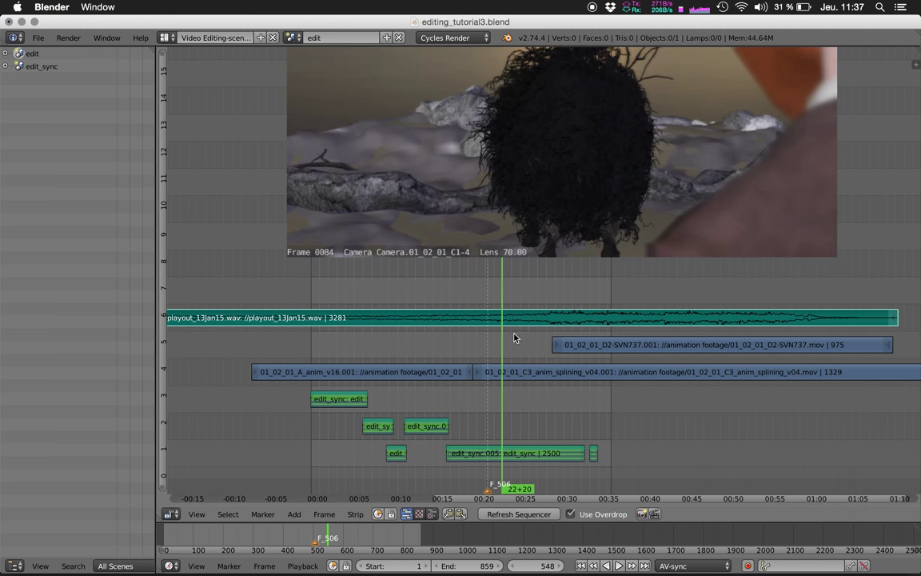
Cut the sound strip at frame 473, just after the C3 strip begins, and delete the part before the cut.
click(477, 308)
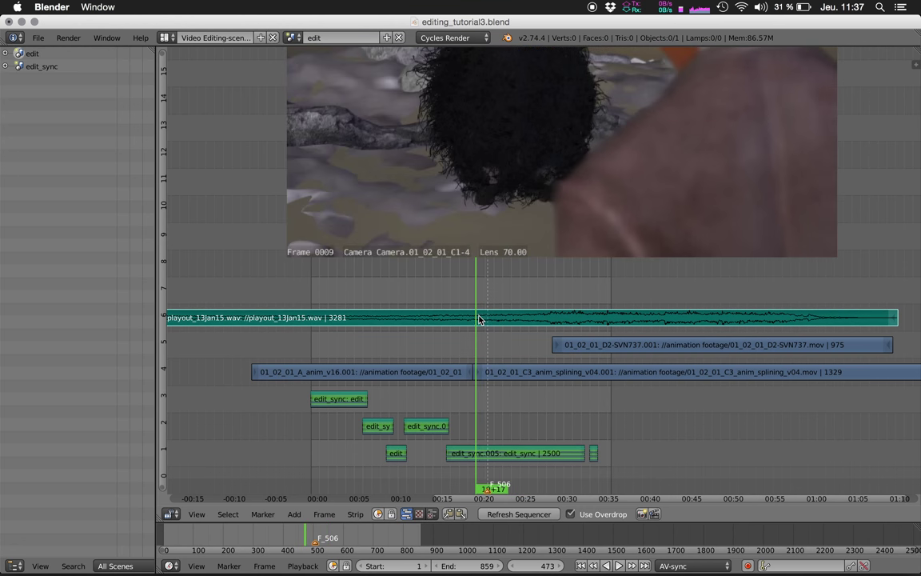
key(k)
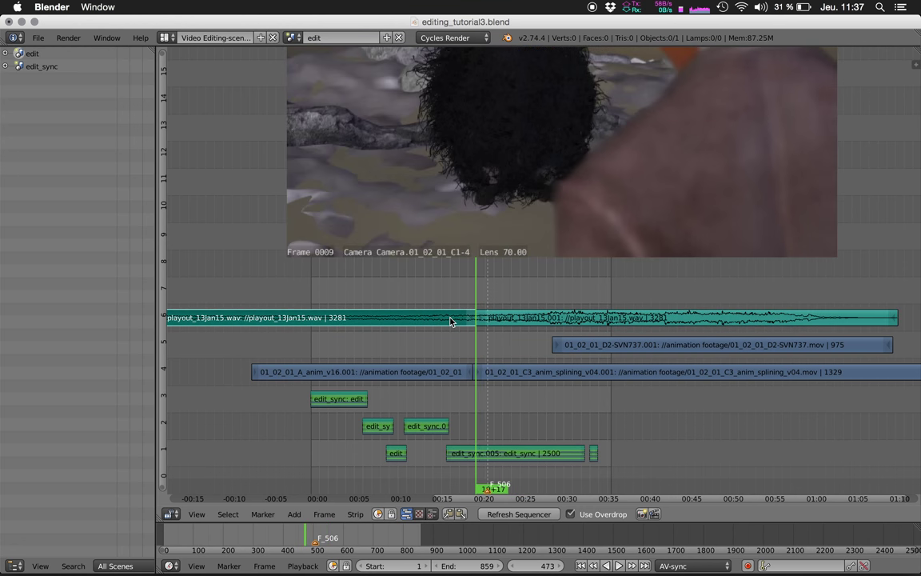
key(Delete)
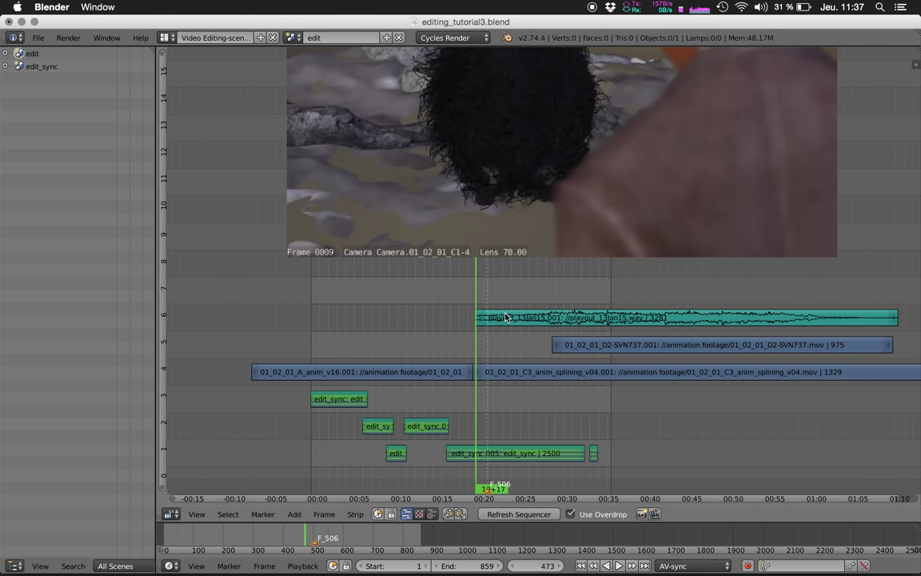
Select the remaining sound strip, play up to frame 735 and keyframe its volume at 1.000 there.
right_click(554, 321)
key(n)
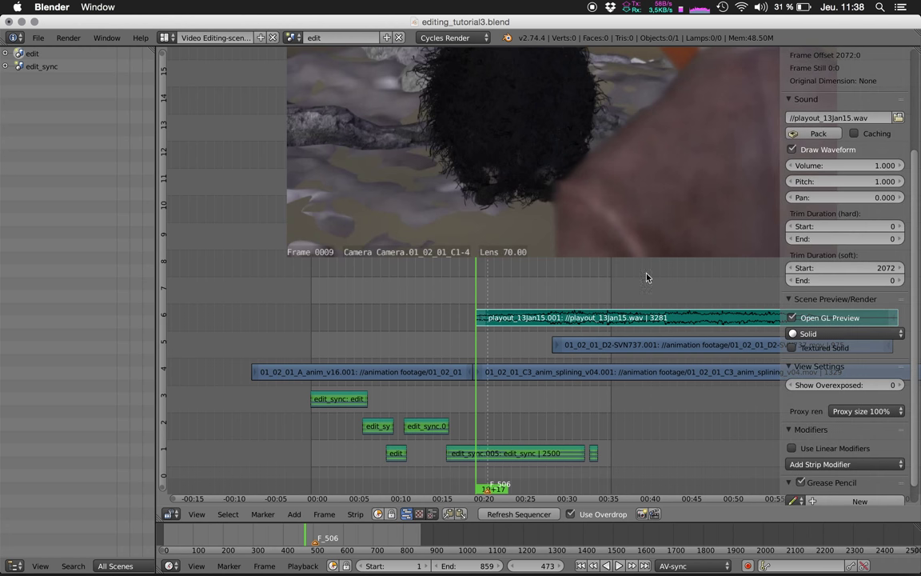
key(alt+a)
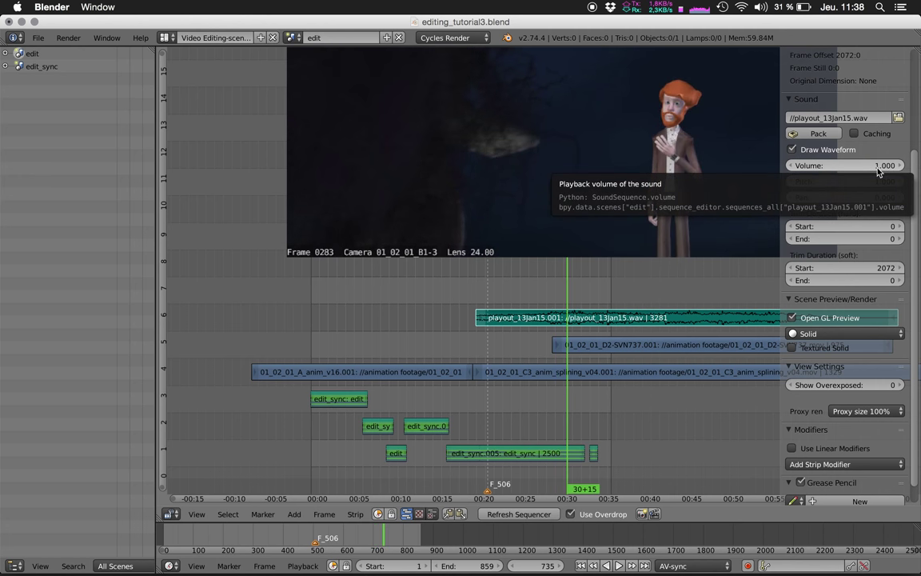
key(i)
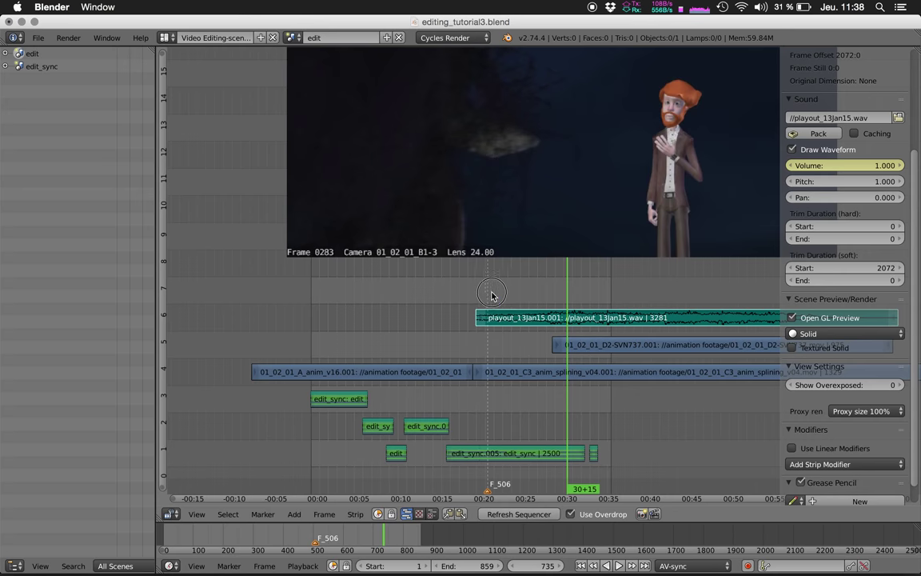
Return to frame 473 and keyframe the sound strip's volume at 0.000 for a fade-in.
key(Escape)
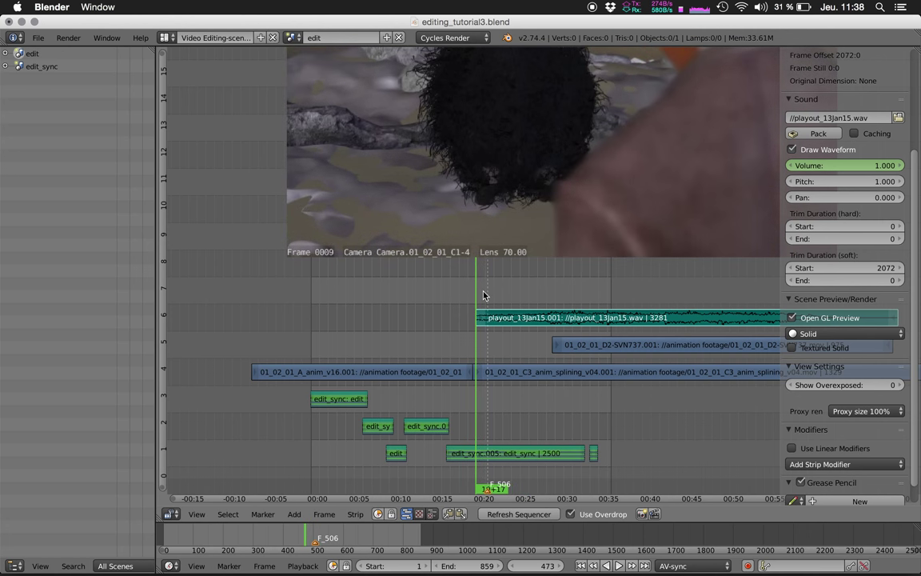
drag(865, 168, 791, 169)
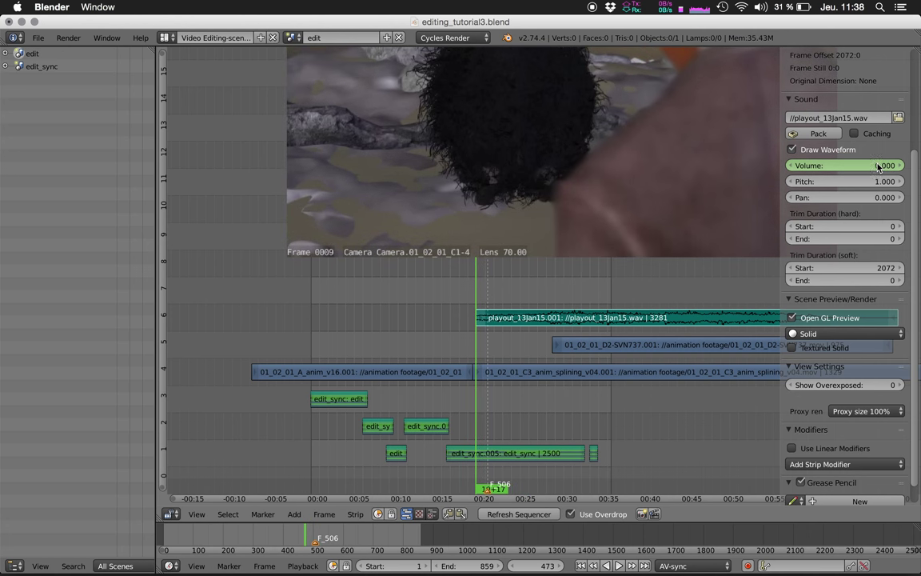
key(i)
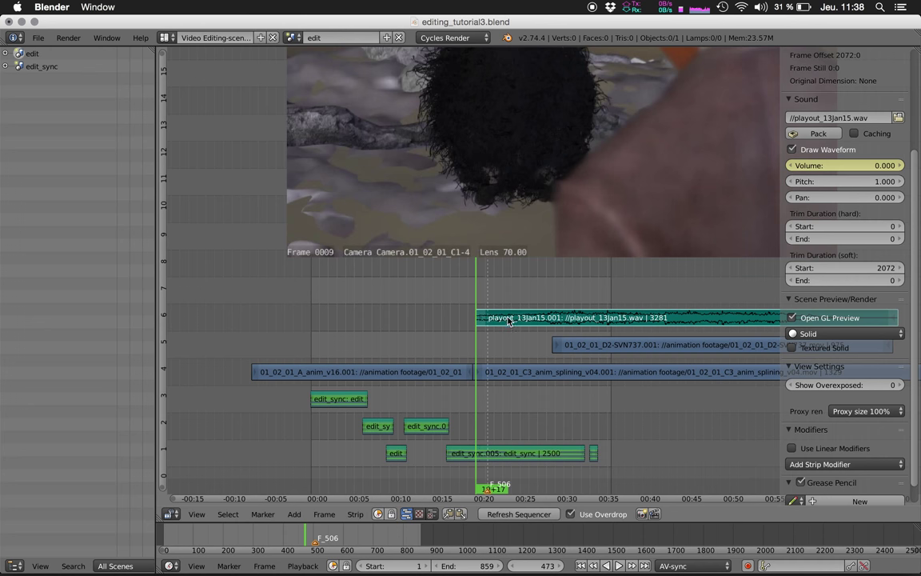
Switch to the Video Editing-fx layout, frame the whole volume curve, enlarge the preview and bring the playout_13Jan15 strip into view.
key(ctrl+Left)
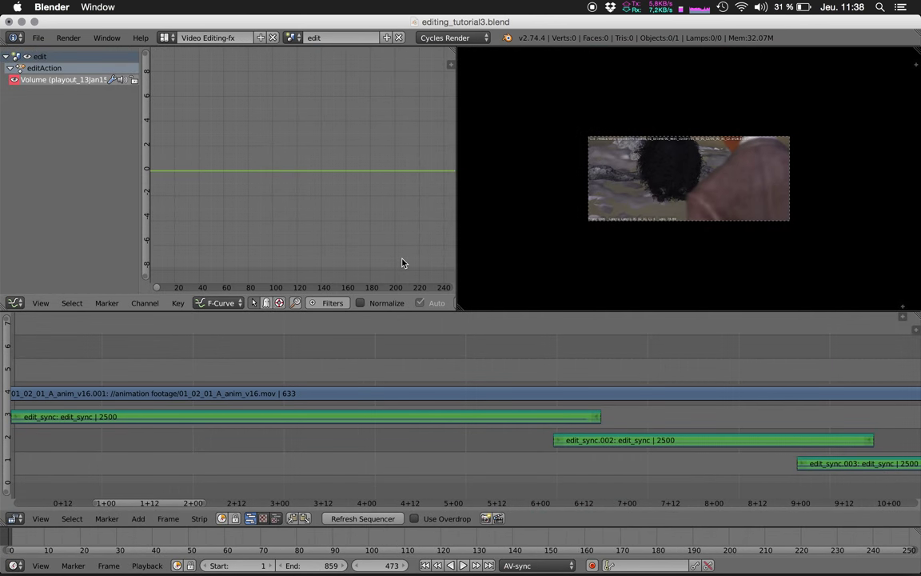
key(Home)
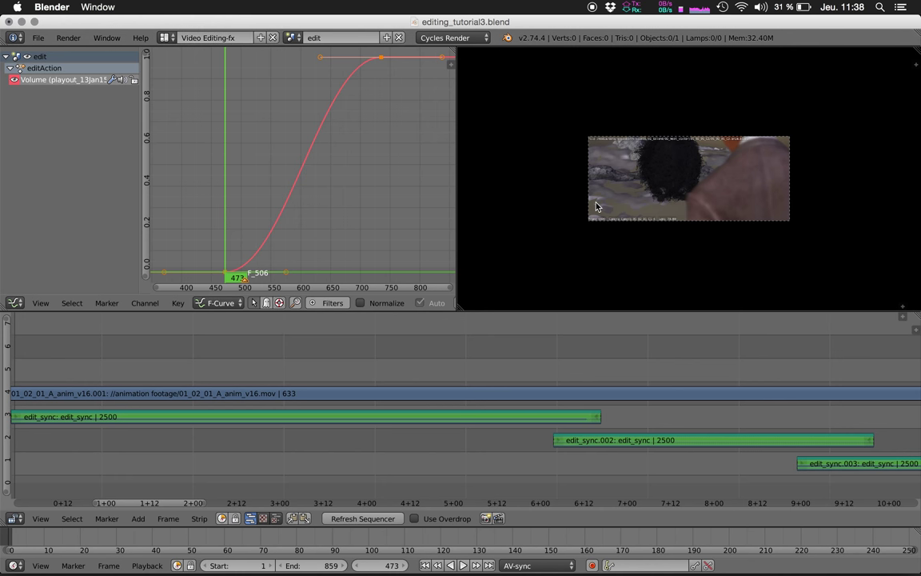
scroll(596, 207, up, 5)
scroll(596, 207, down, 5)
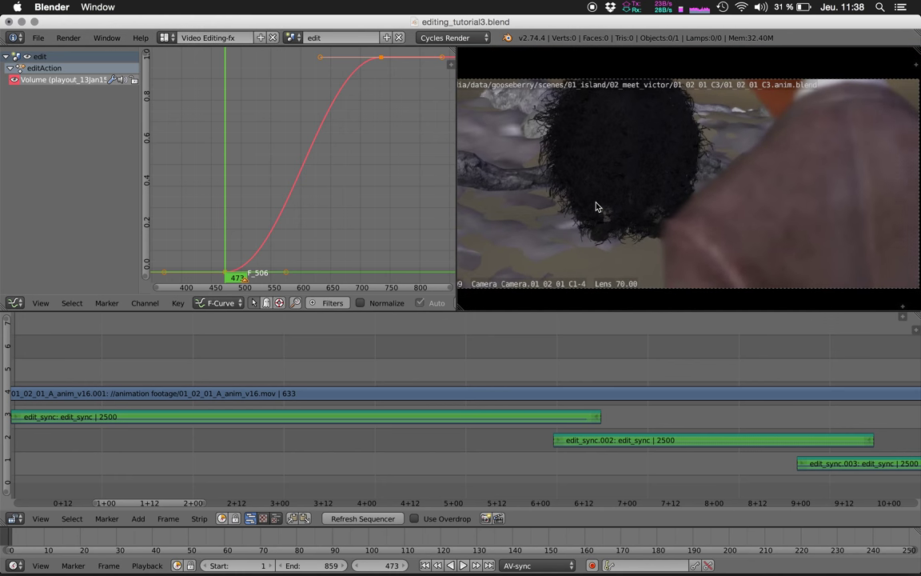
click(15, 303)
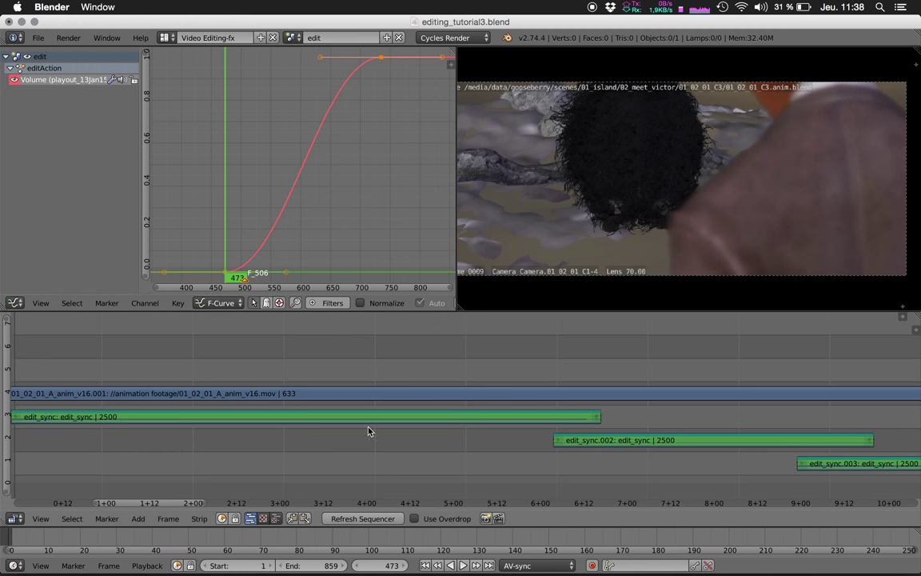
ctrl+middle_drag(370, 429, 297, 438)
middle_drag(590, 399, 308, 411)
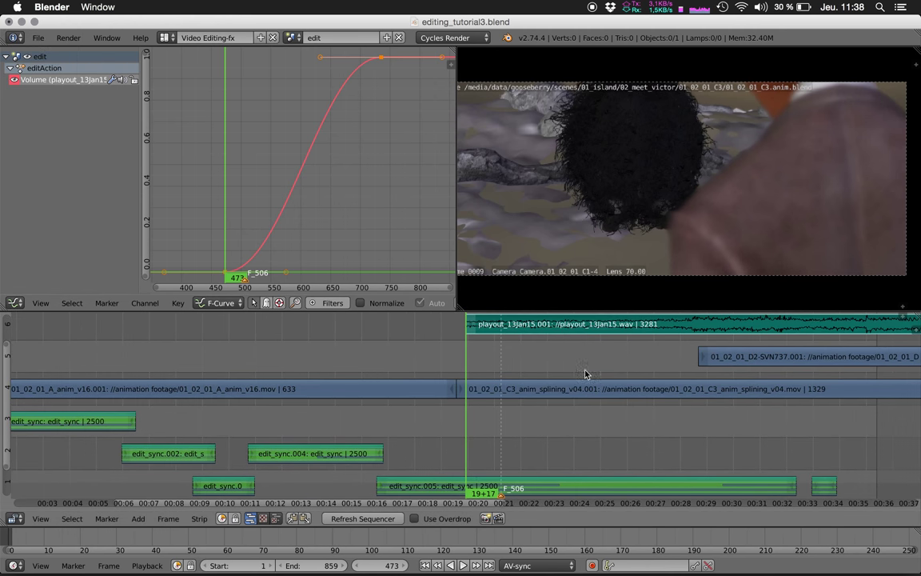
middle_drag(584, 372, 485, 384)
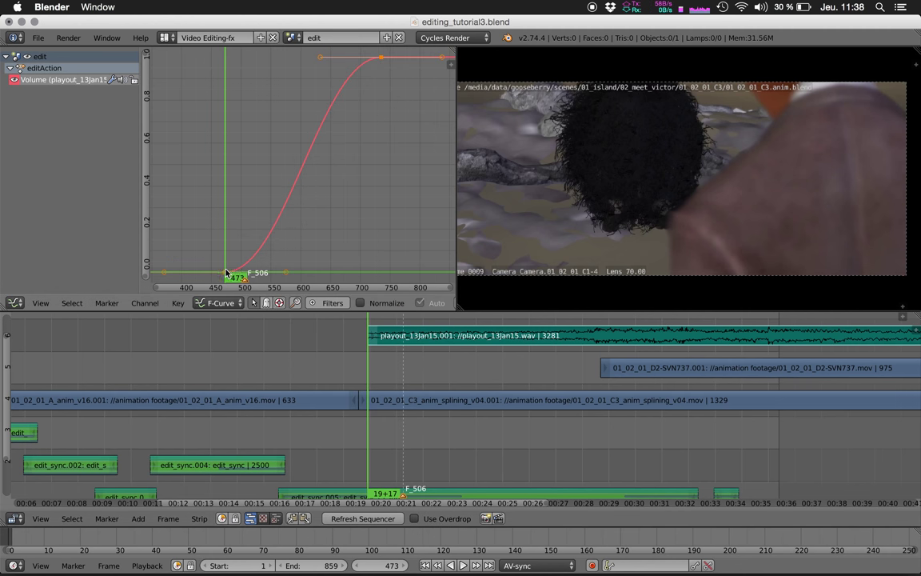
Scale up the handles of the volume curve's keyframe at frame 473 to soften the start of the fade-in.
ctrl+middle_drag(297, 241, 318, 208)
key(s)
click(387, 166)
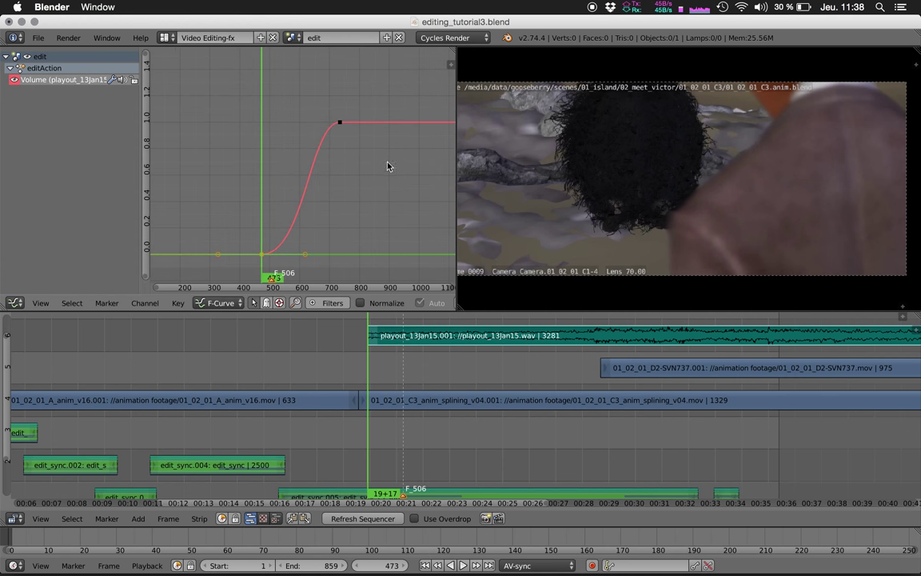
Scale down the handles of the volume curve's end keyframe at frame 735 and scale up those of its start keyframe at frame 473.
key(s)
click(320, 138)
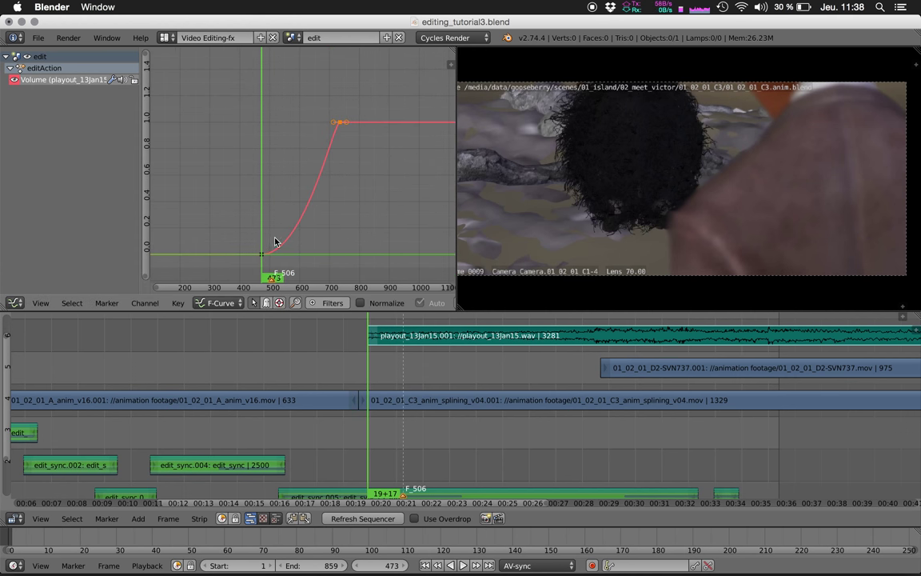
key(s)
click(352, 220)
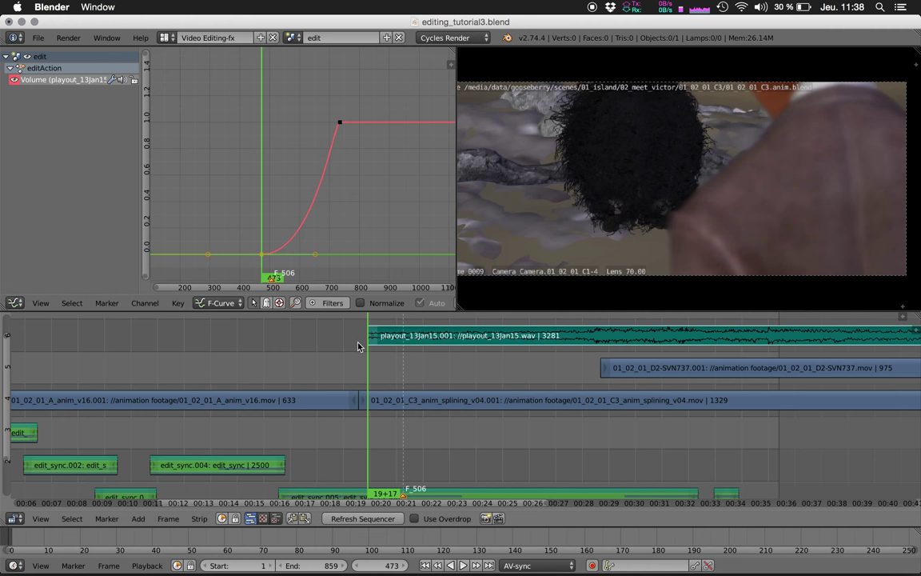
Play the sound fade-in from frame 473 to frame 763 and check how it sounds over the edit.
key(alt+a)
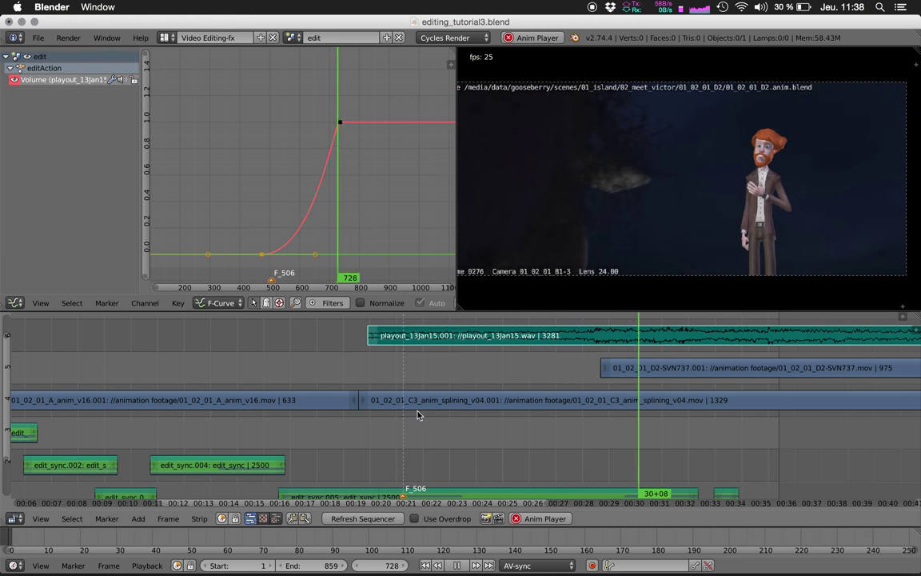
key(alt+a)
ctrl+middle_drag(483, 449, 482, 437)
middle_drag(482, 436, 499, 418)
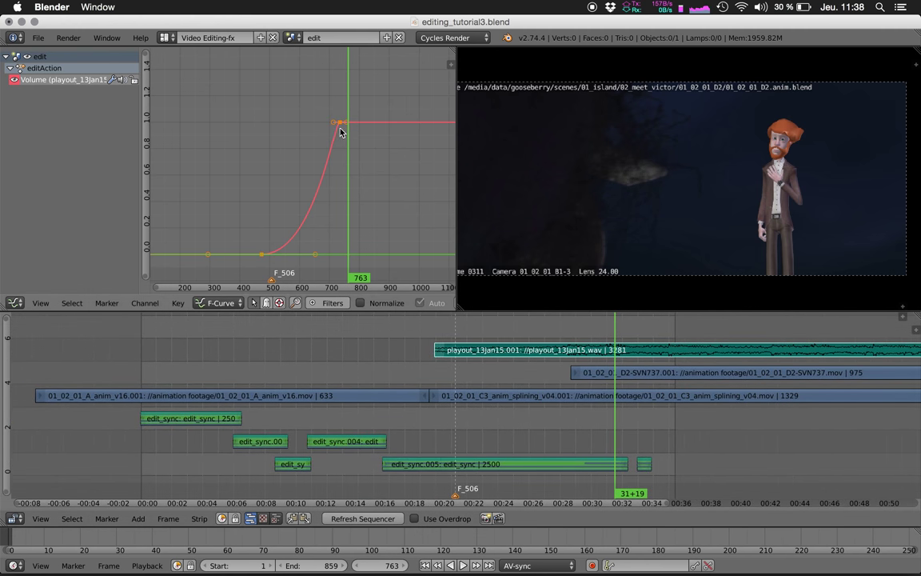
Move both volume keyframes later so the end one reaches about frame 845, and shift the start keyframe on to about frame 760.
key(g)
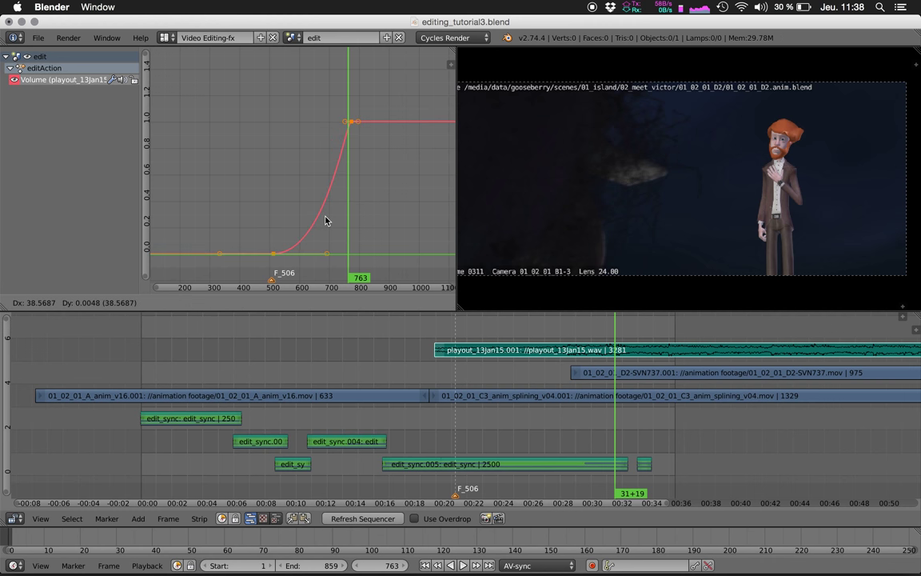
click(337, 219)
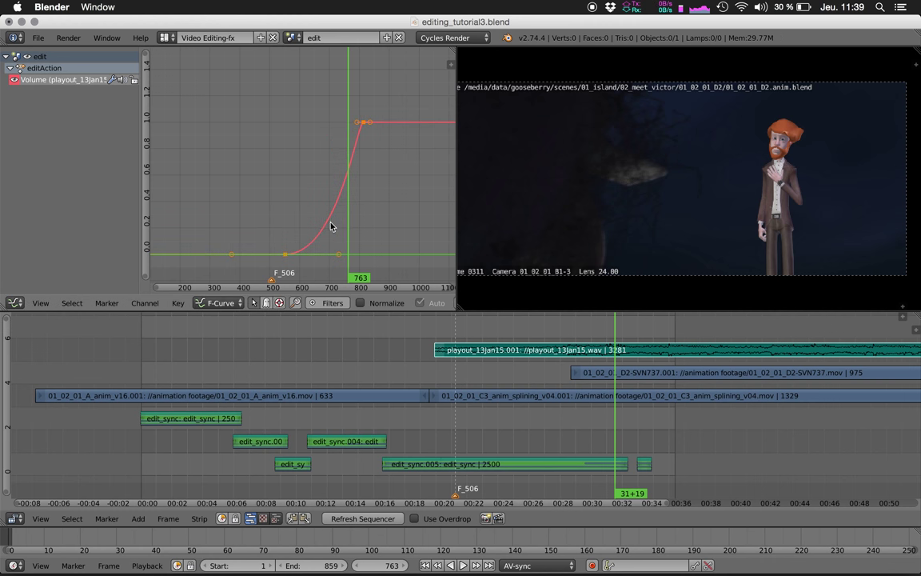
click(325, 209)
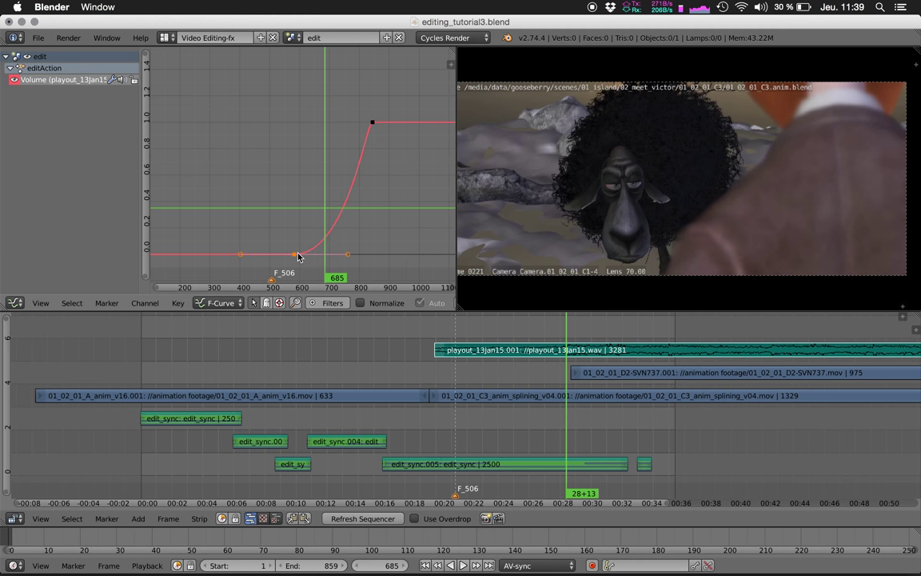
key(g)
click(351, 257)
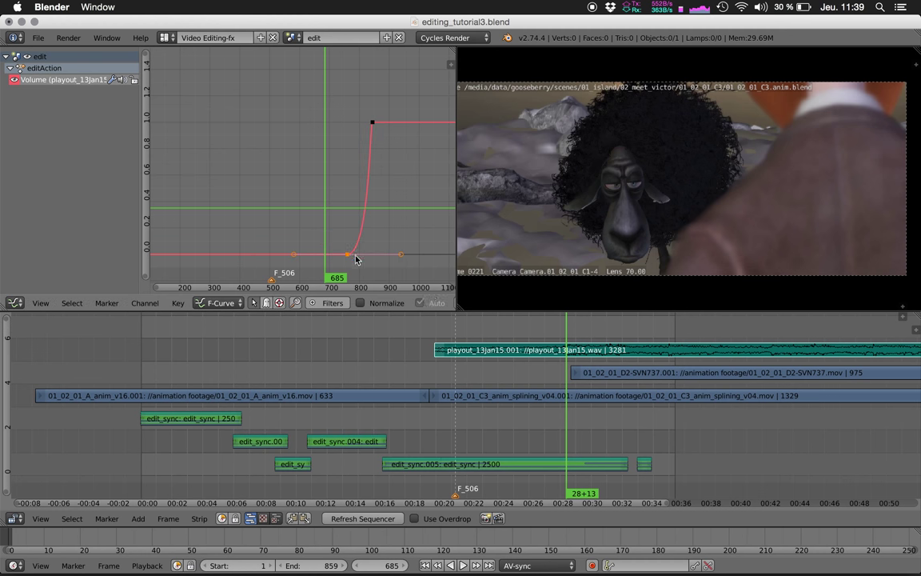
Play the edit from frame 629 to frame 752 to check the delayed volume fade-in.
click(536, 334)
click(532, 334)
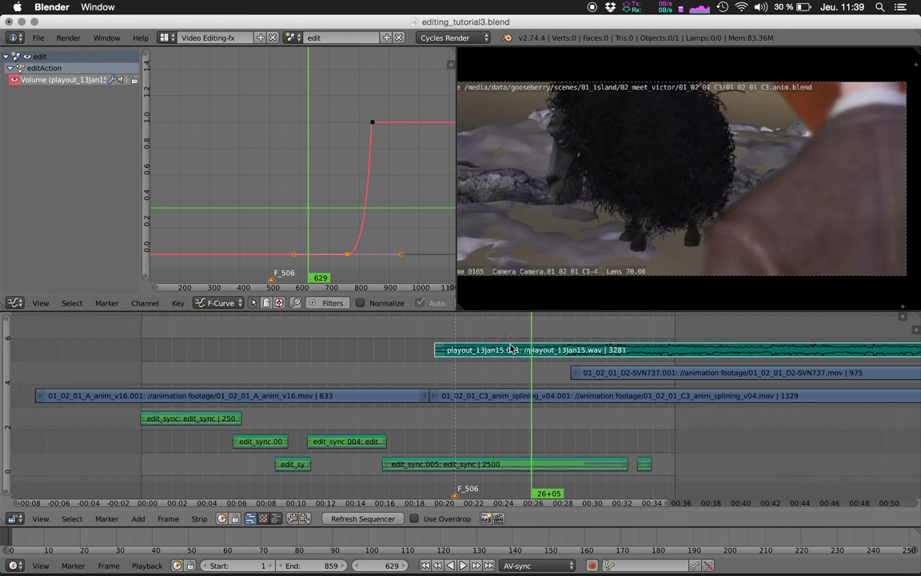
key(alt+a)
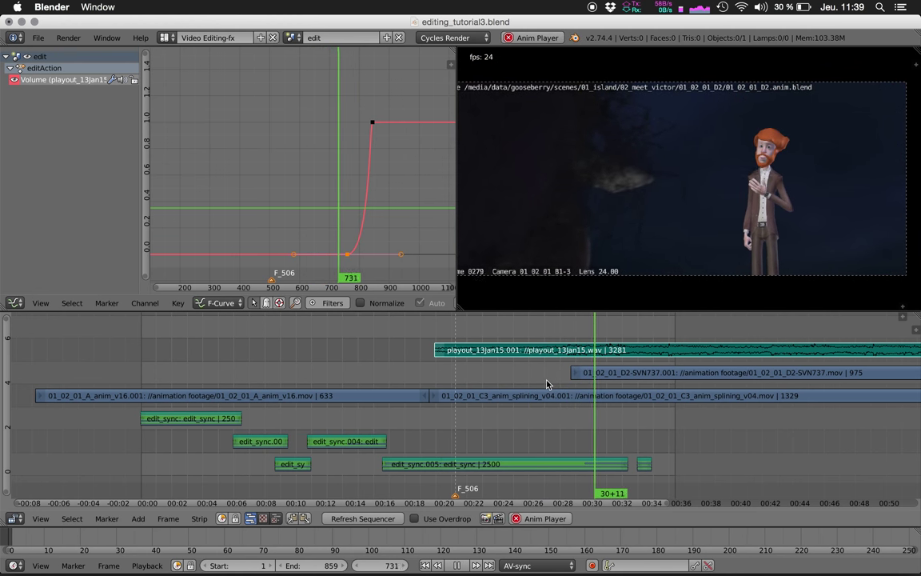
key(alt+a)
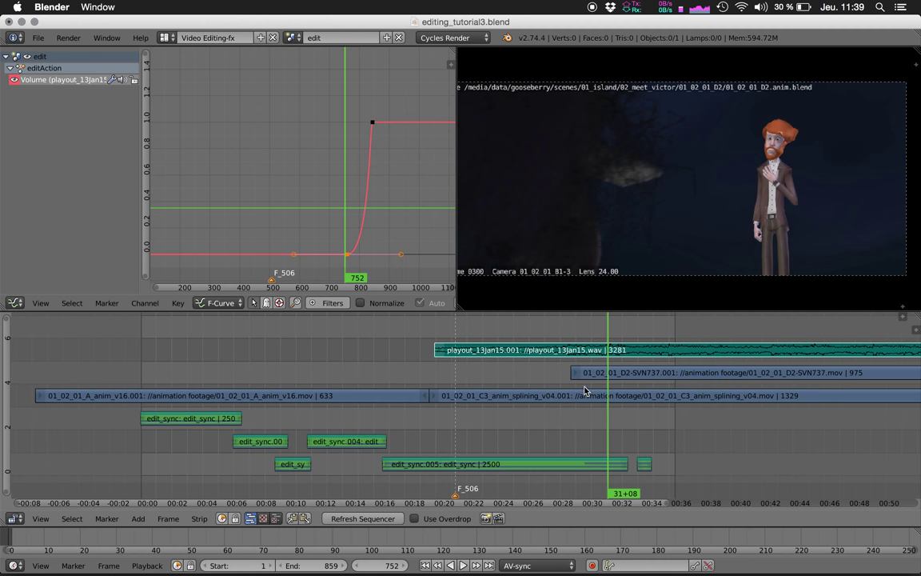
mouse_move(554, 431)
ctrl+middle_down()
mouse_move(548, 442)
mouse_move(563, 428)
ctrl+middle_up()
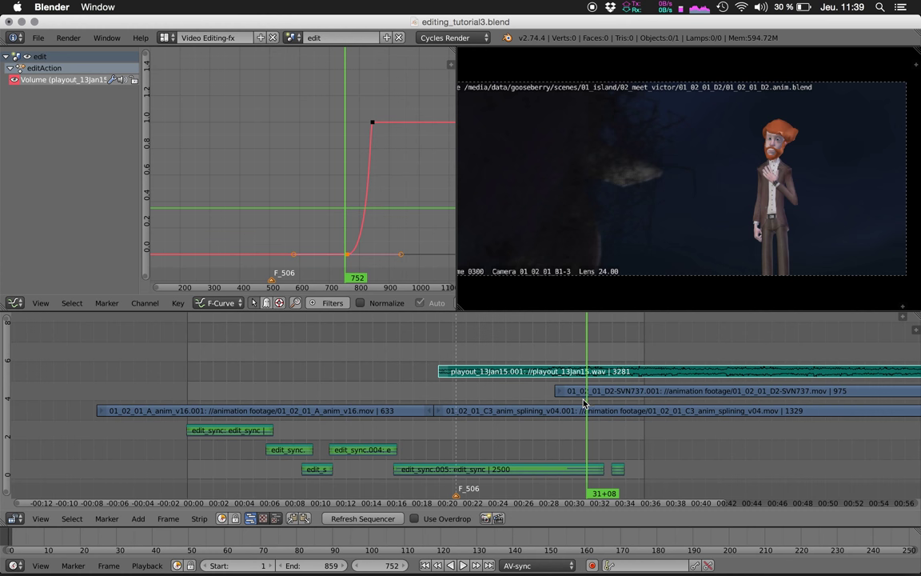
ctrl+middle_drag(584, 404, 579, 399)
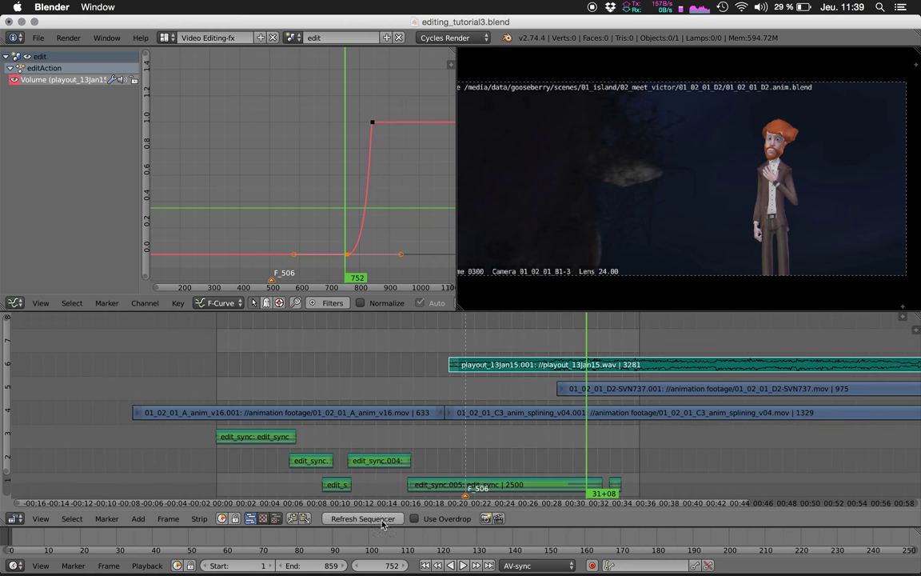
Switch to the Video Editing scene layout, show the sequencer full screen with its header, and scrub the overdrop preview to frame 642.
key(ctrl+Right)
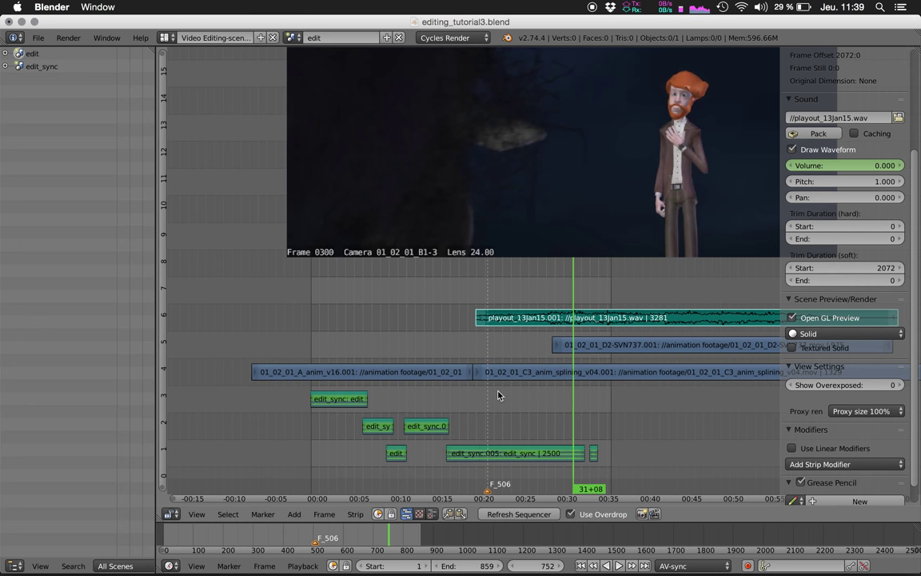
key(alt+F10)
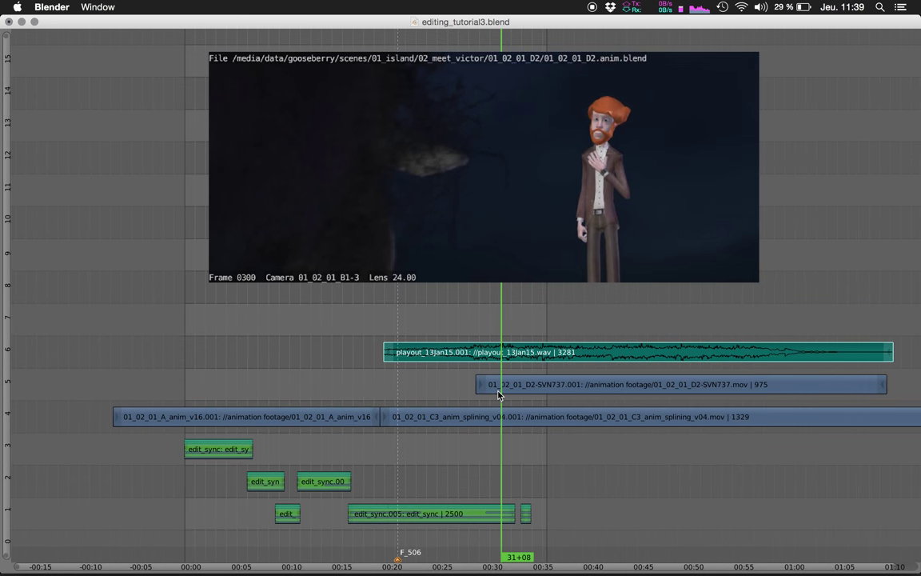
key(alt+F9)
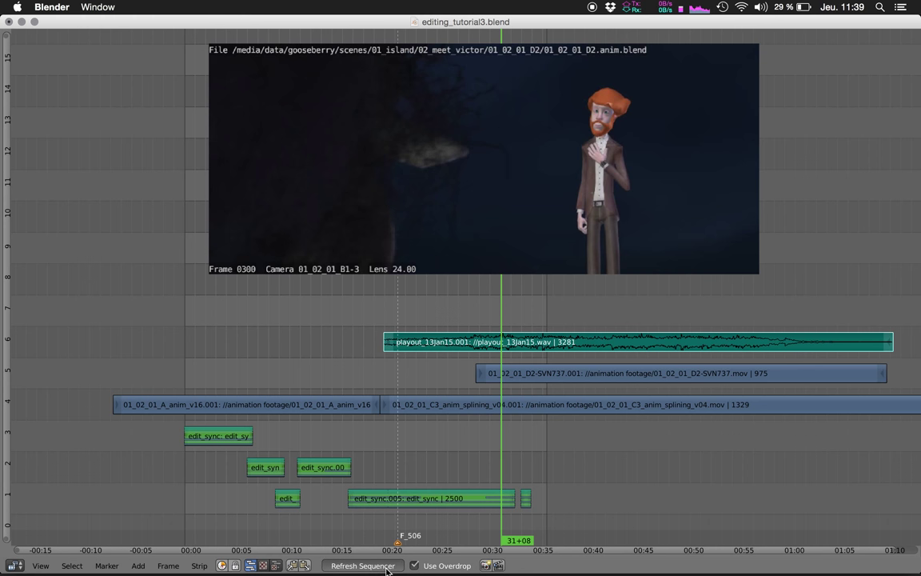
click(465, 321)
drag(464, 320, 455, 330)
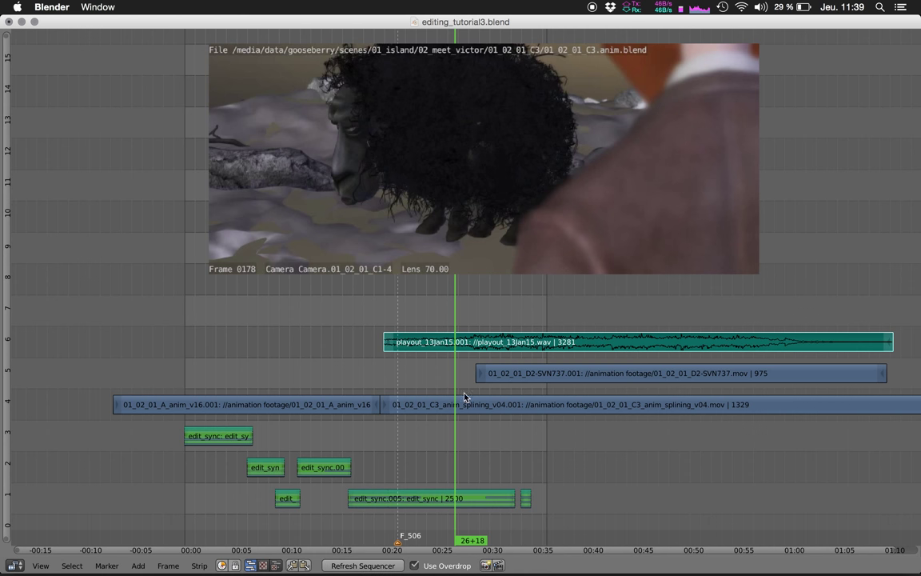
Select the start handle of the playout_13Jan15 sound strip, leave full screen and return to the Video Editing-fx layout.
right_click(390, 350)
key(shift+space)
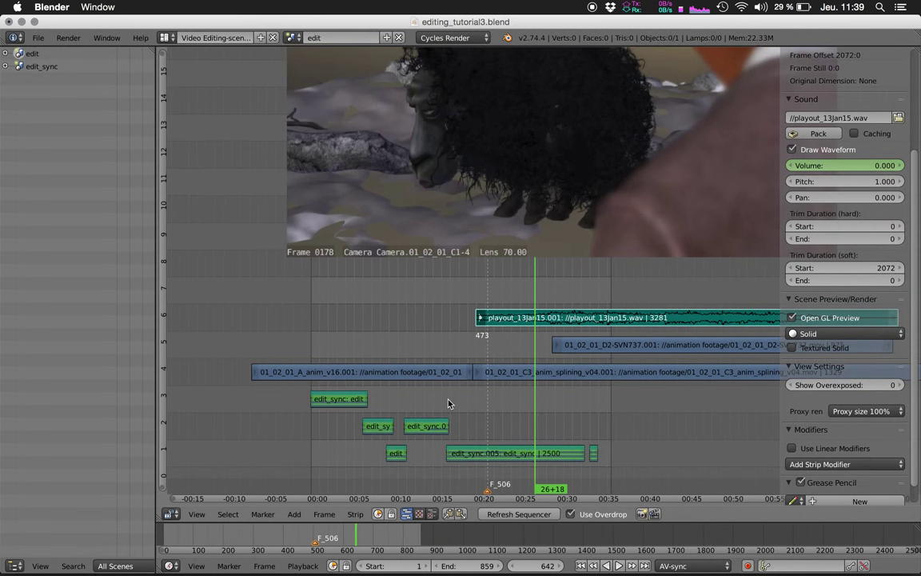
key(ctrl+Right)
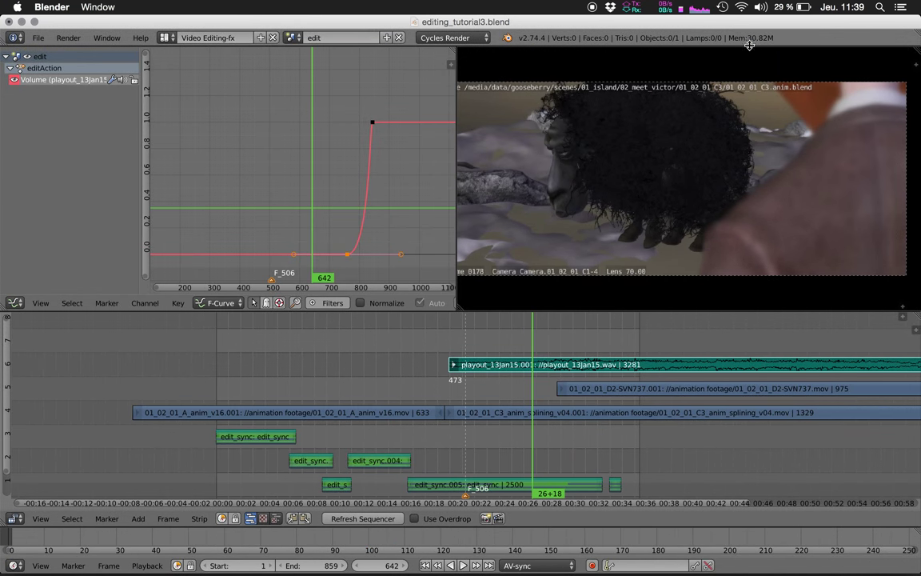
Play the edit from frame 628 to frame 641 and view all the strips in the sequencer.
drag(490, 338, 527, 333)
key(alt+a)
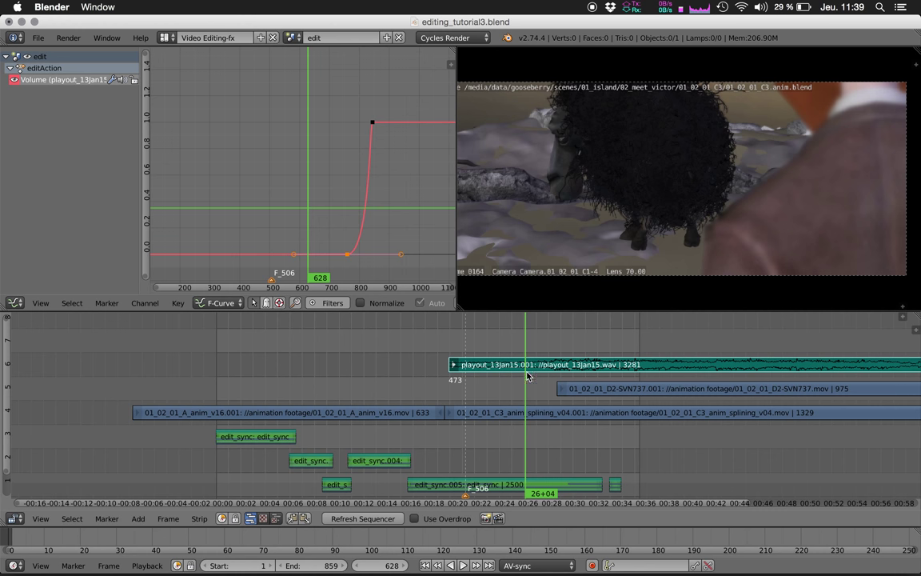
key(alt+a)
key(alt+a)
scroll(518, 432, down, 3)
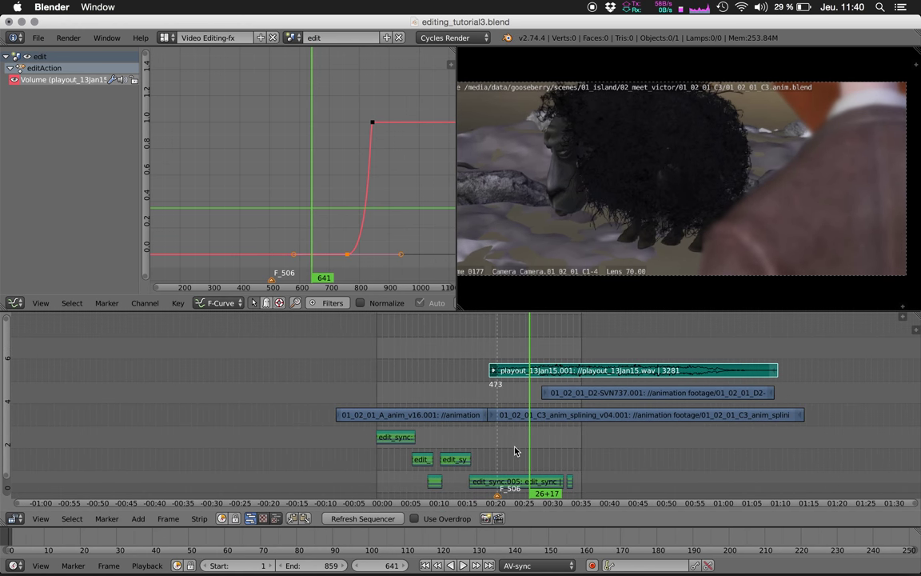
Save the project over editing_tutorial3.blend and start switching to another open application.
key(ctrl+s)
click(500, 463)
key(super+Tab)
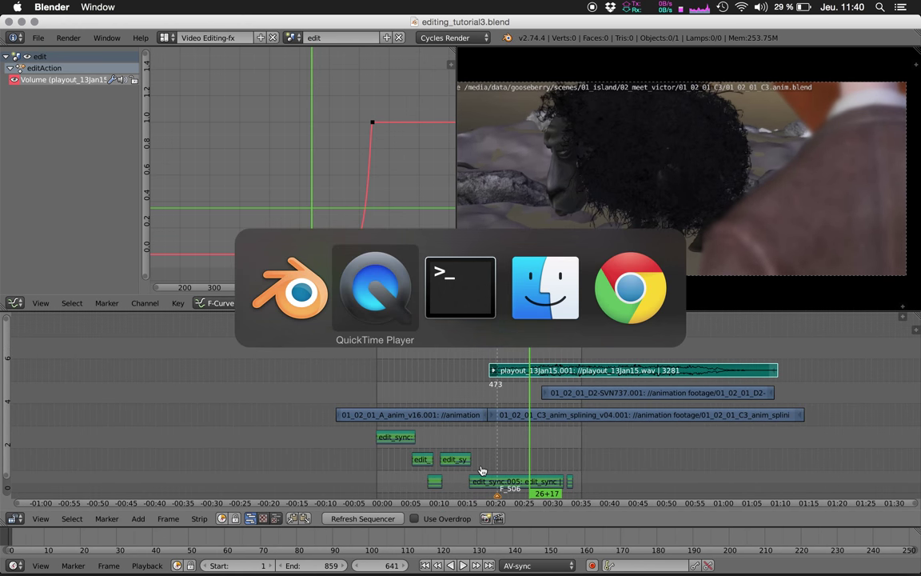